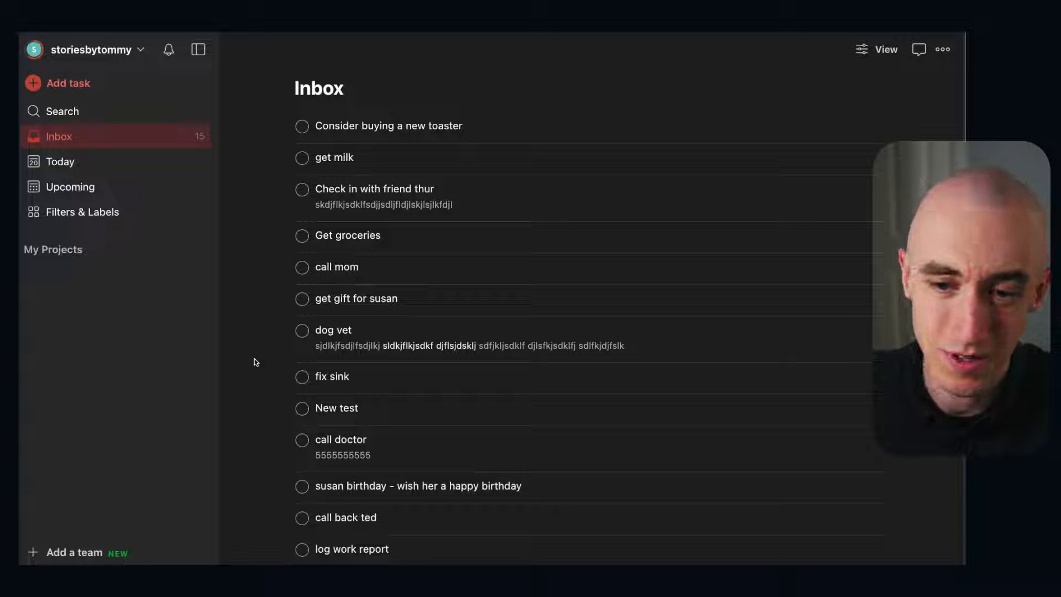
Look through the Inbox task list and the Today, Upcoming, Filters & Labels and My Projects views.
{"action": "scroll", "coordinate": [296, 227], "scroll_direction": "down", "scroll_amount": 5}
{"action": "scroll", "coordinate": [333, 301], "scroll_direction": "up", "scroll_amount": 5}
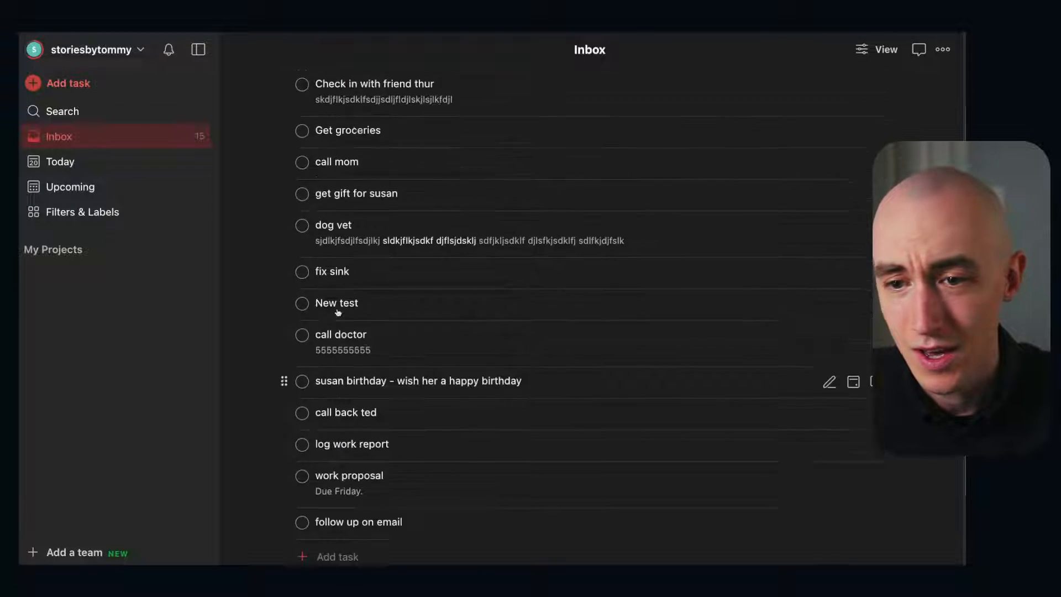
{"action": "scroll", "coordinate": [397, 226], "scroll_direction": "down", "scroll_amount": 5}
{"action": "scroll", "coordinate": [400, 224], "scroll_direction": "up", "scroll_amount": 5}
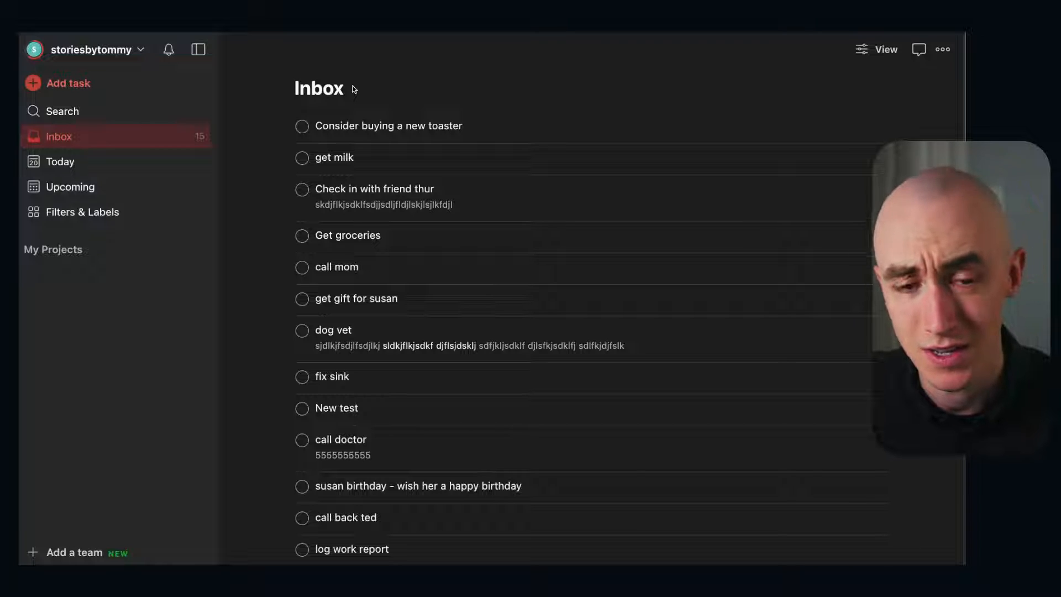
{"action": "left_click", "coordinate": [103, 161]}
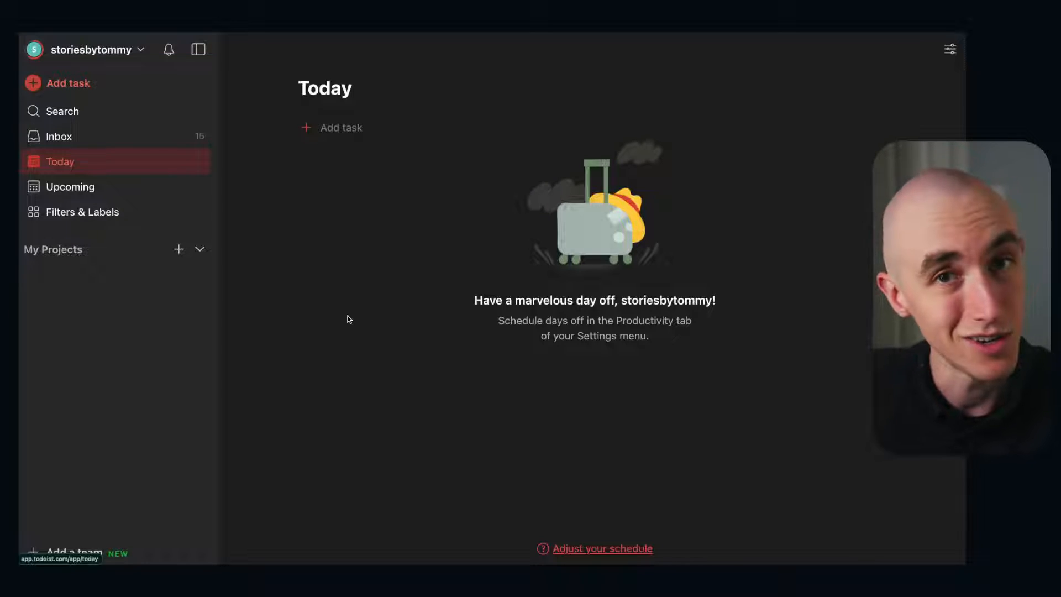
{"action": "left_click", "coordinate": [132, 192]}
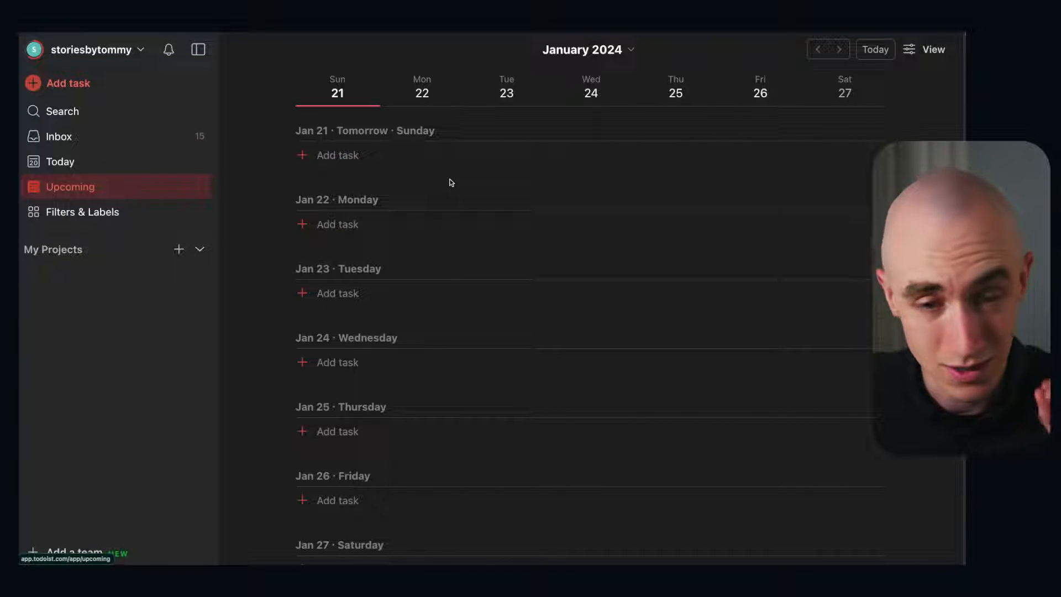
{"action": "scroll", "coordinate": [444, 215], "scroll_direction": "down", "scroll_amount": 3}
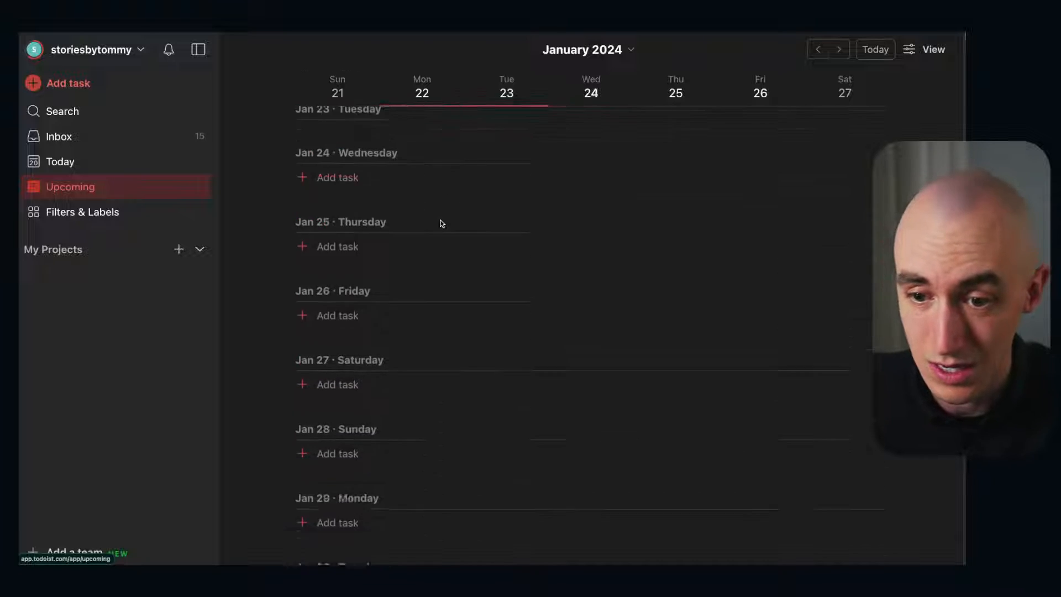
{"action": "scroll", "coordinate": [442, 223], "scroll_direction": "down", "scroll_amount": 20}
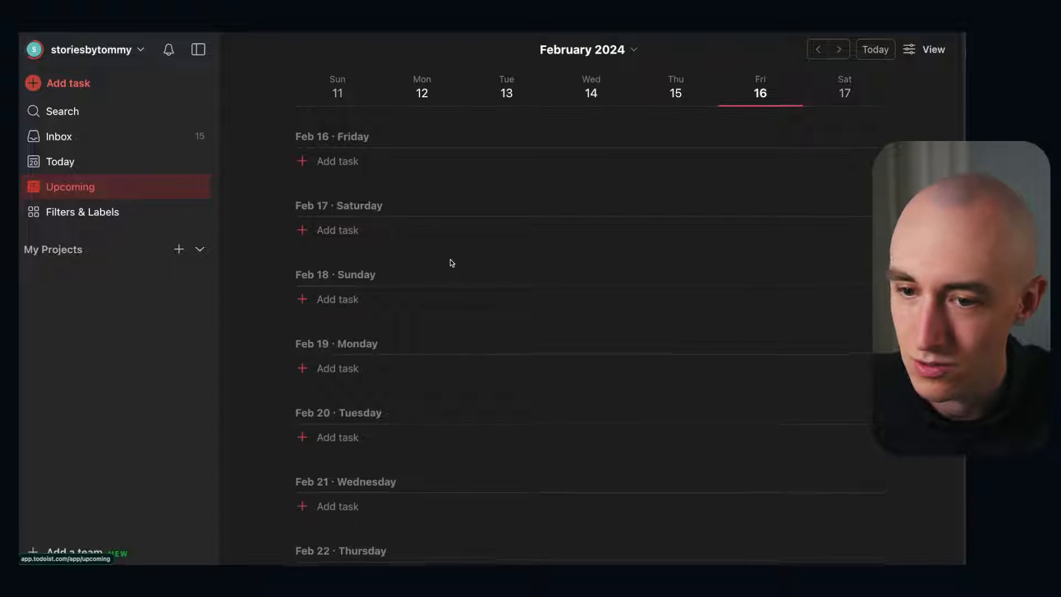
{"action": "scroll", "coordinate": [451, 263], "scroll_direction": "up", "scroll_amount": 20}
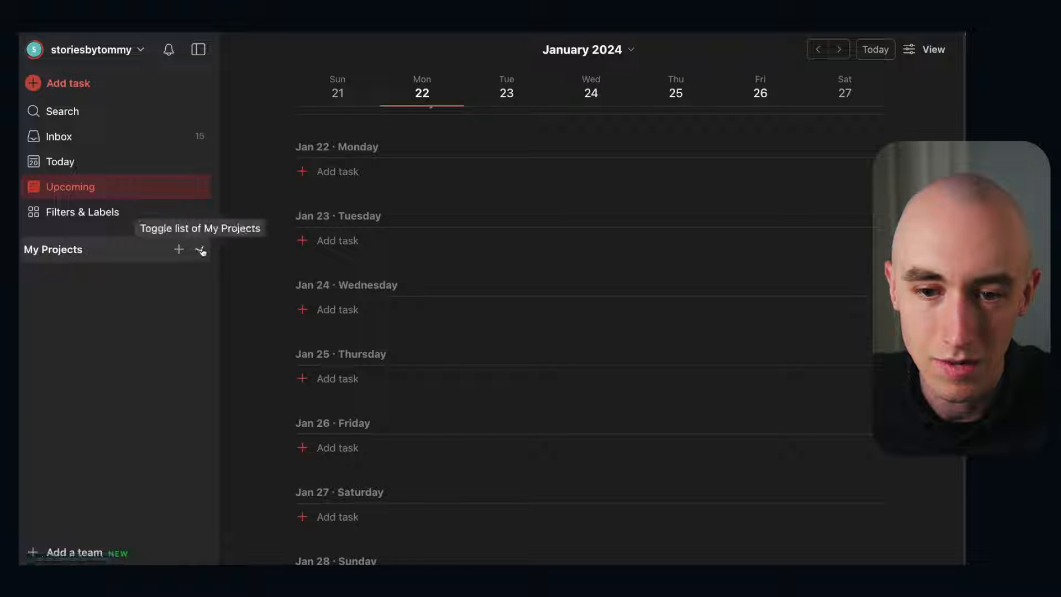
{"action": "left_click", "coordinate": [148, 215]}
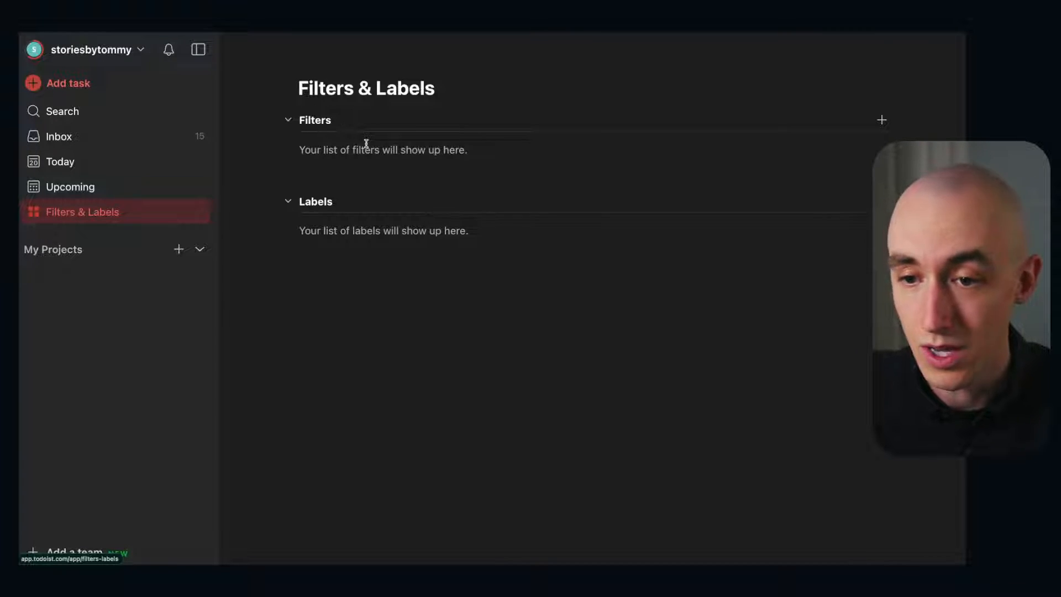
{"action": "left_click", "coordinate": [99, 253]}
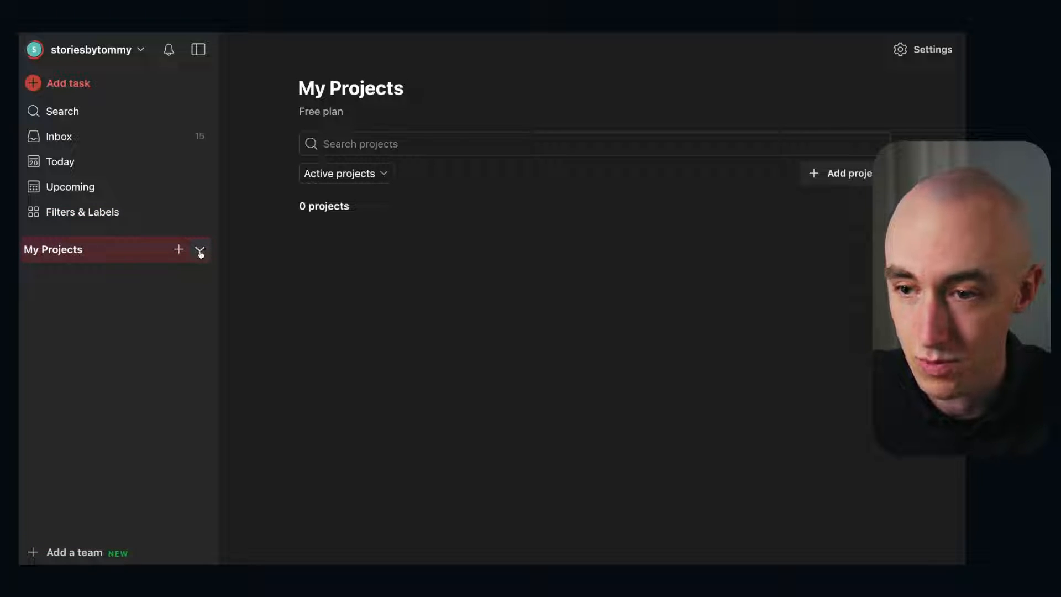
Return to the Inbox and review its whole task list.
{"action": "left_click", "coordinate": [147, 139]}
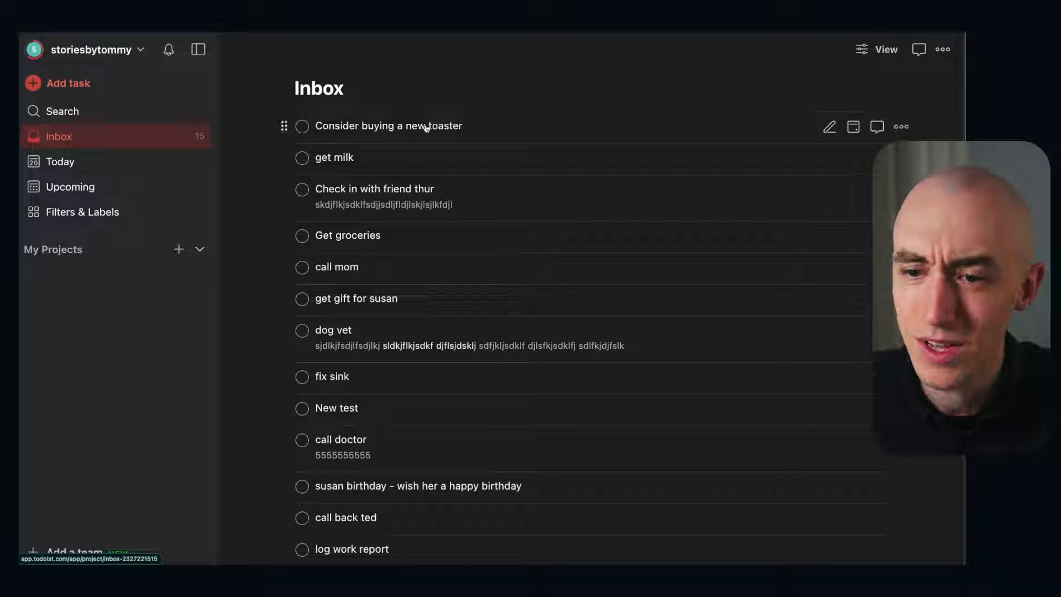
{"action": "scroll", "coordinate": [483, 244], "scroll_direction": "down", "scroll_amount": 5}
{"action": "scroll", "coordinate": [482, 245], "scroll_direction": "up", "scroll_amount": 4}
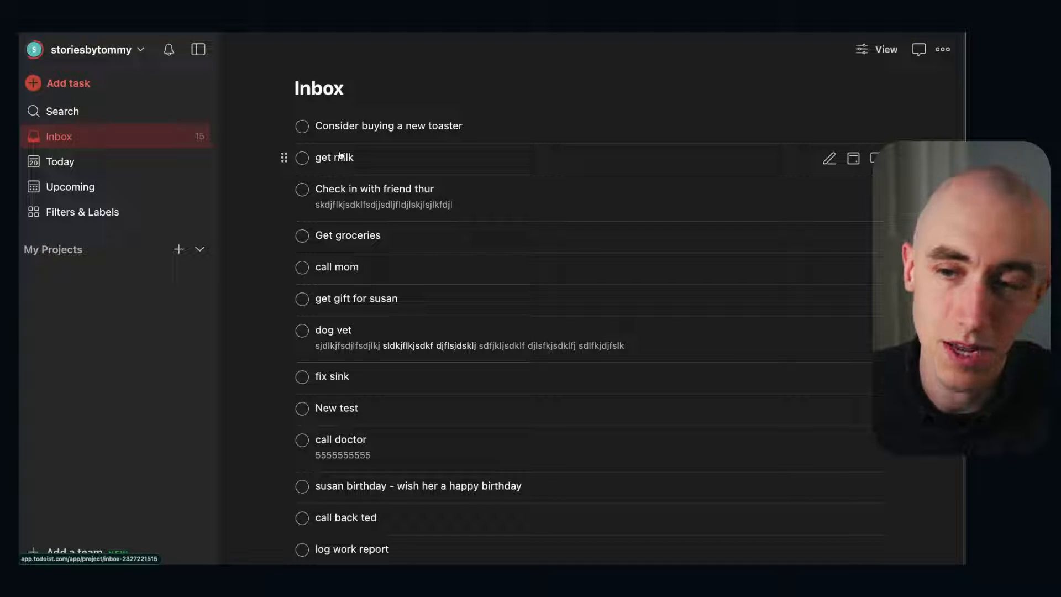
{"action": "scroll", "coordinate": [454, 138], "scroll_direction": "down", "scroll_amount": 4}
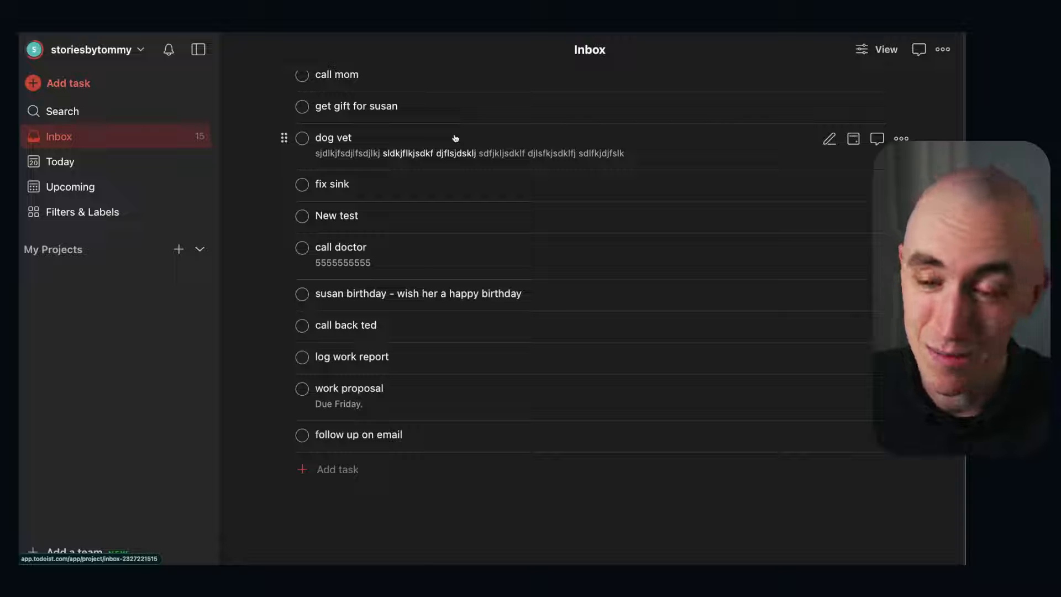
{"action": "scroll", "coordinate": [481, 202], "scroll_direction": "up", "scroll_amount": 4}
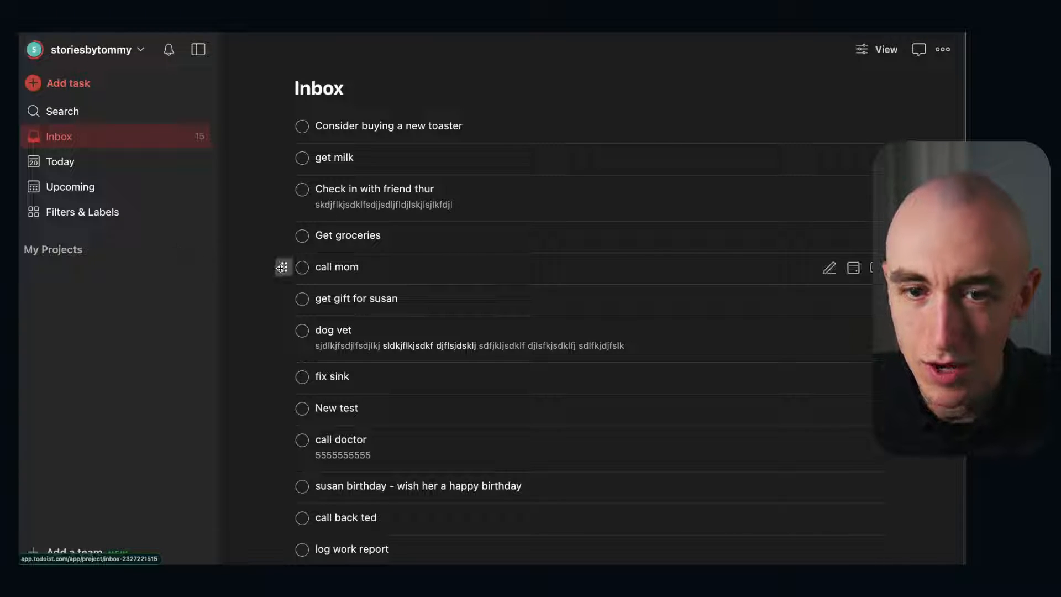
Start a new task at the end of the Inbox named "test" with the description "sdjhsdfsdkjhksjdkjs".
{"action": "scroll", "coordinate": [569, 276], "scroll_direction": "down", "scroll_amount": 4}
{"action": "left_click", "coordinate": [364, 469]}
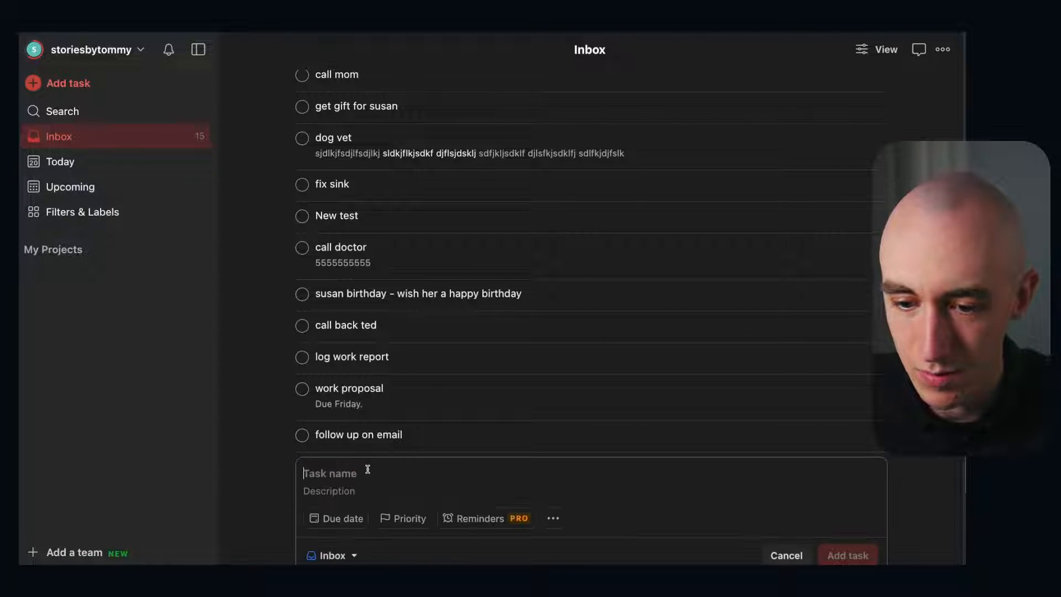
{"action": "type", "text": "test"}
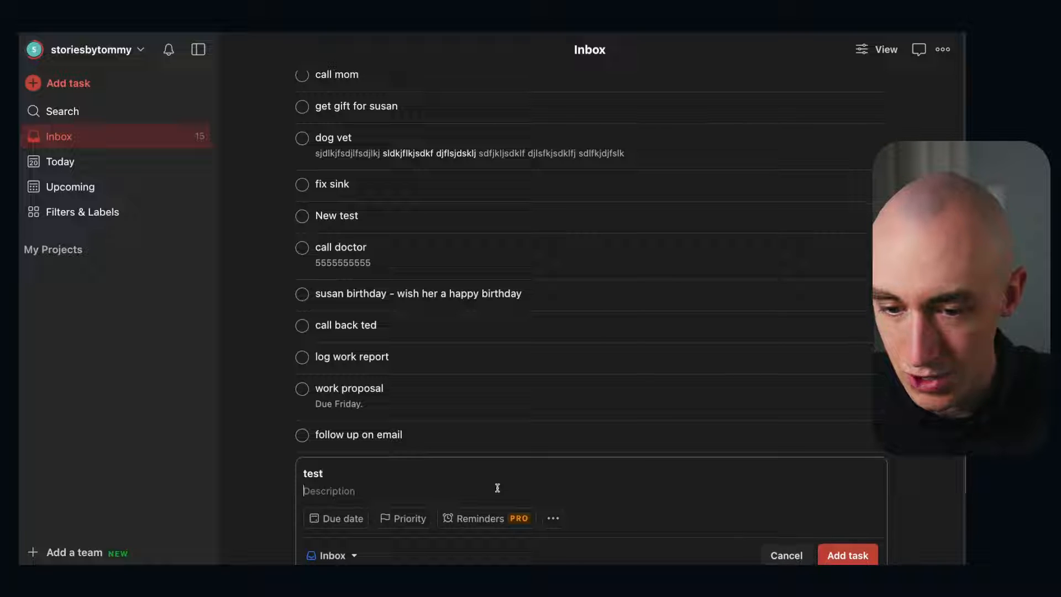
{"action": "scroll", "coordinate": [525, 484], "scroll_direction": "down", "scroll_amount": 2}
{"action": "type", "text": "sdjhsdfsdkjhksjdkjs"}
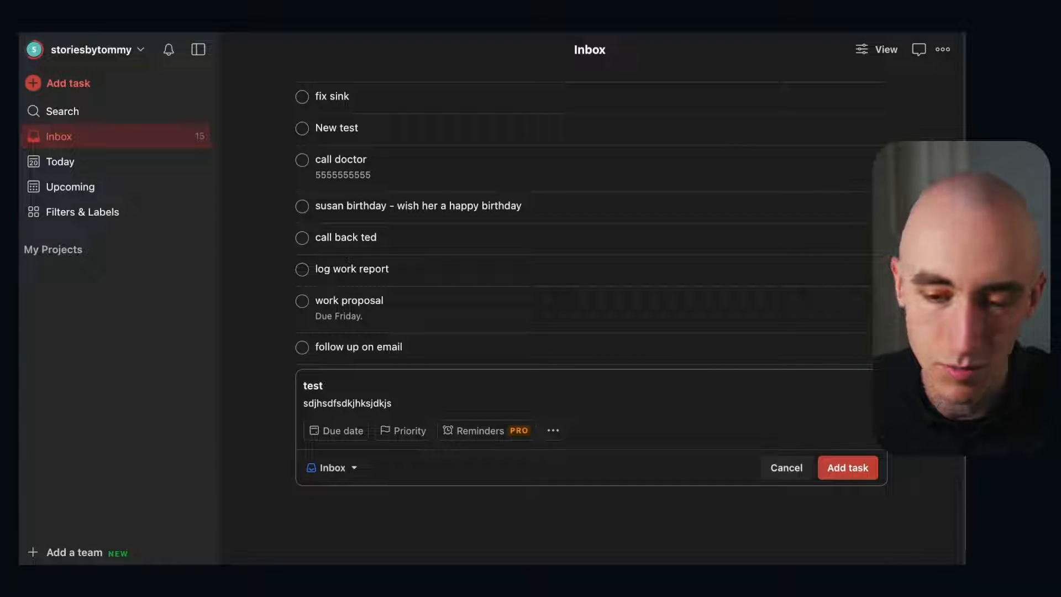
Extend the description with the heading "sdjlkjskjdflsd" and bullets "sdjfljsdlkf", "sdlfjskld" and "sdlkfjlsdjfk", and save the task.
{"action": "key", "text": "Return"}
{"action": "type", "text": "#"}
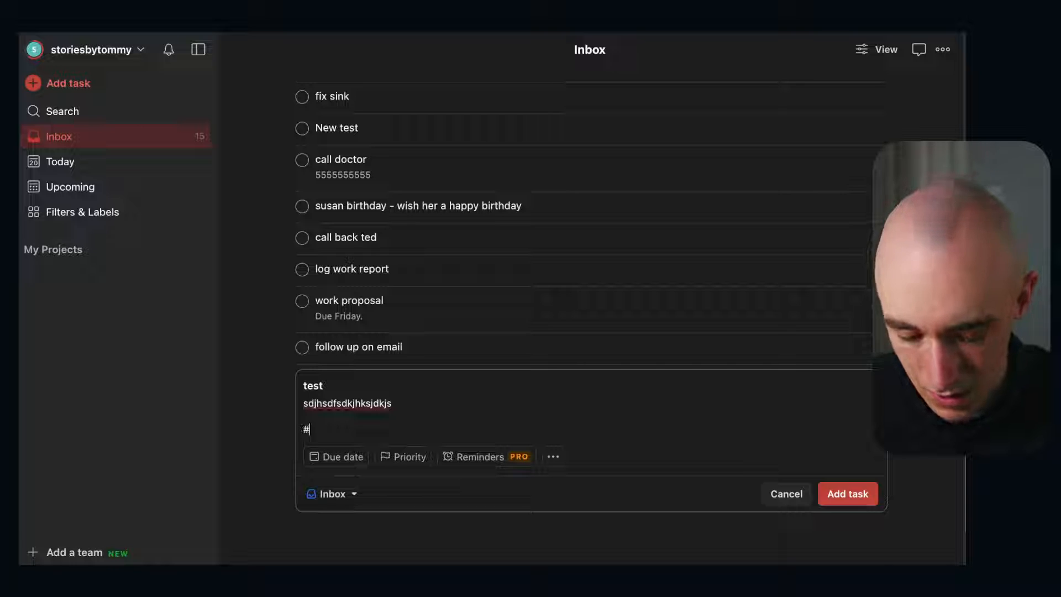
{"action": "type", "text": " sdjlkjskjdflsd"}
{"action": "key", "text": "Return"}
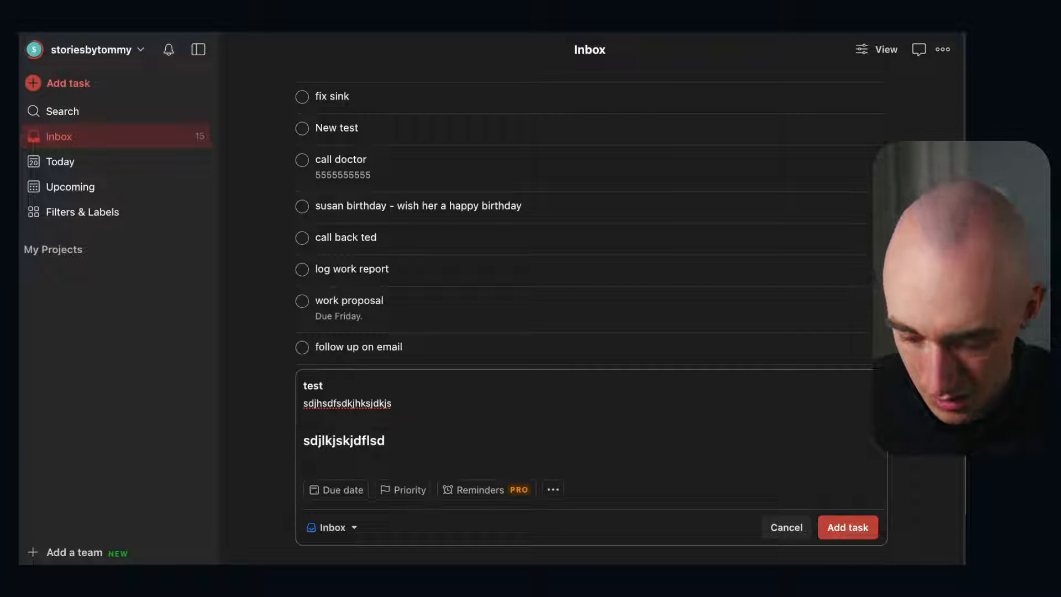
{"action": "type", "text": "sdjfljsdlkf"}
{"action": "key", "text": "Return"}
{"action": "type", "text": "sdlfjskld"}
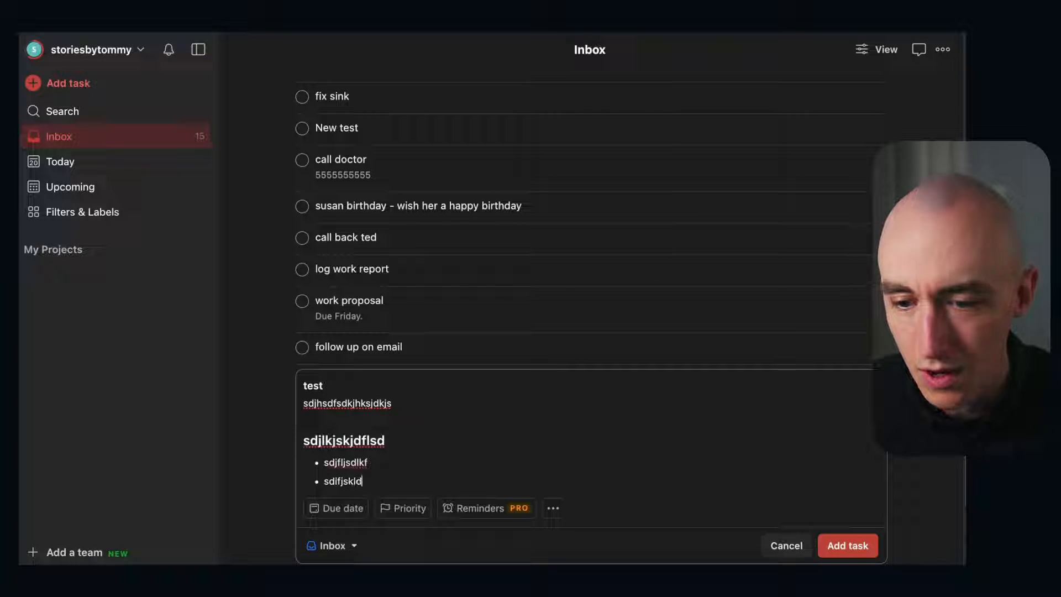
{"action": "key", "text": "Return"}
{"action": "type", "text": "sdlkfjlsdjfk"}
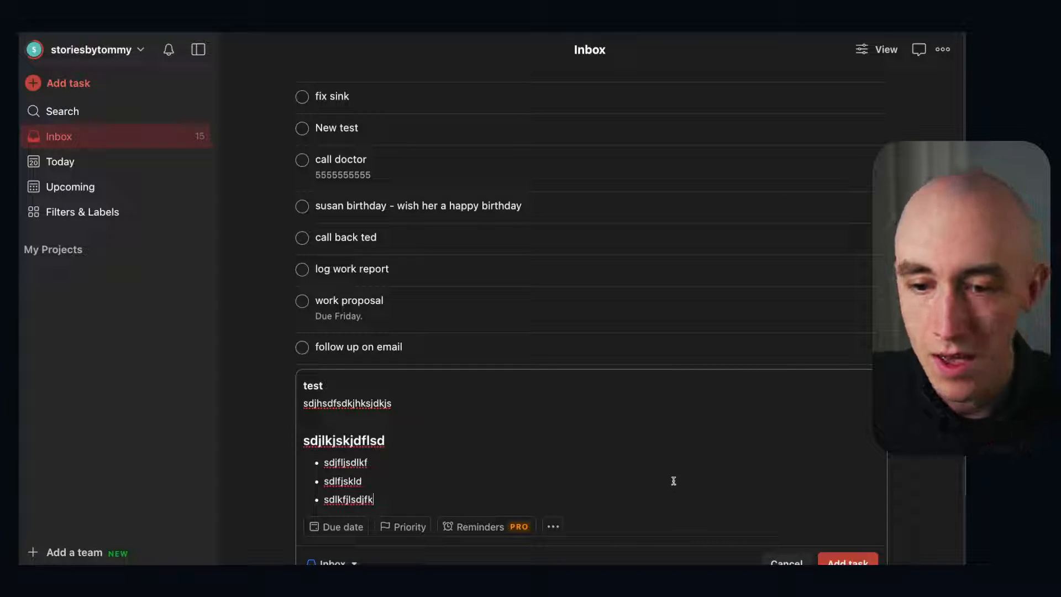
{"action": "left_click", "coordinate": [856, 561]}
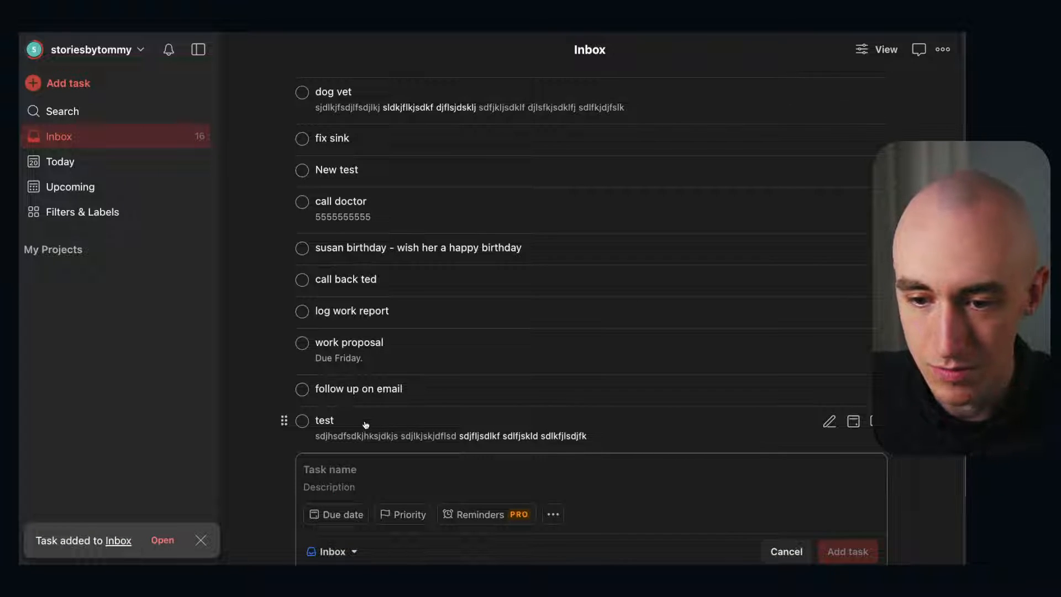
{"action": "left_click", "coordinate": [770, 550]}
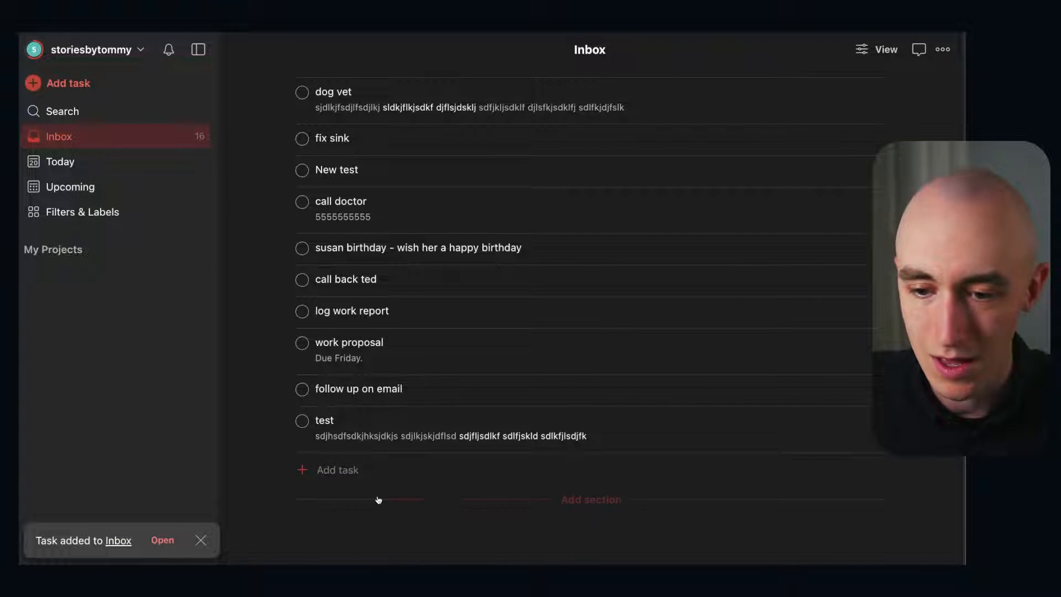
Quick-add the task "Need to prepare for family visiting" to the Inbox.
{"action": "scroll", "coordinate": [480, 440], "scroll_direction": "up", "scroll_amount": 5}
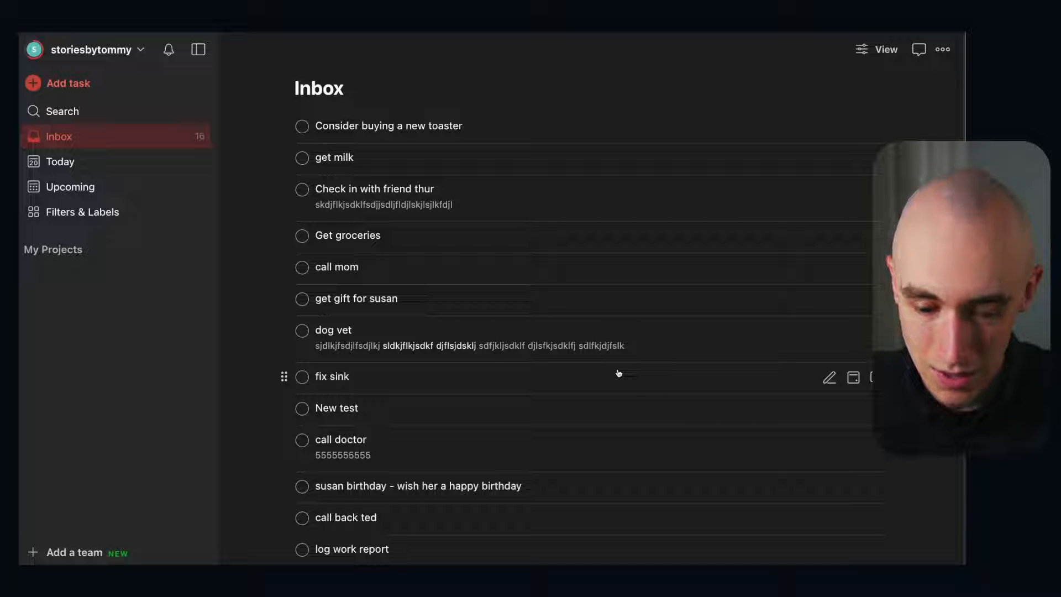
{"action": "key", "text": "q"}
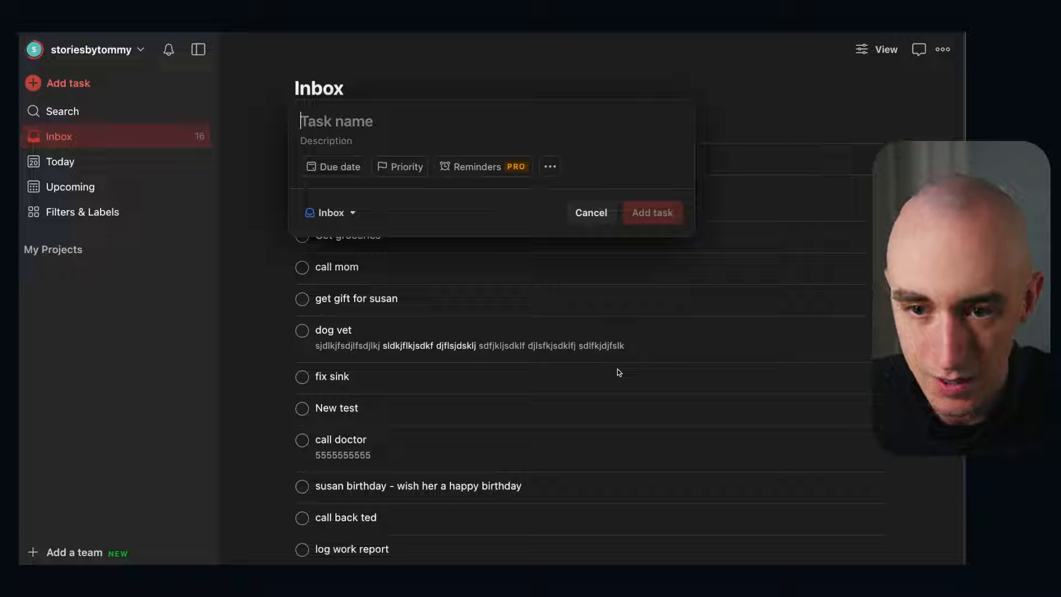
{"action": "type", "text": "Nee"}
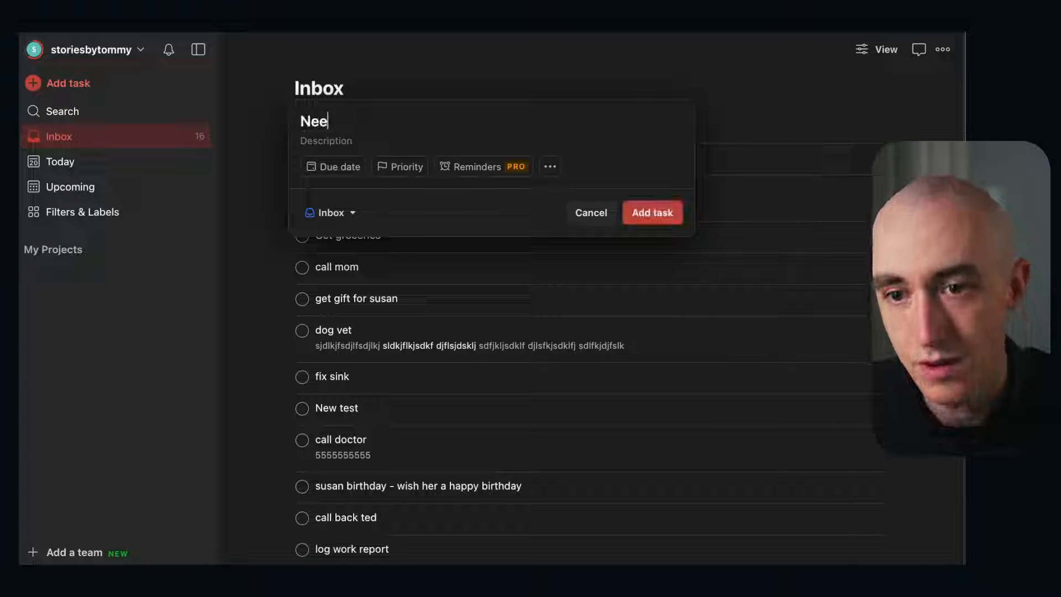
{"action": "type", "text": "d to prepare "}
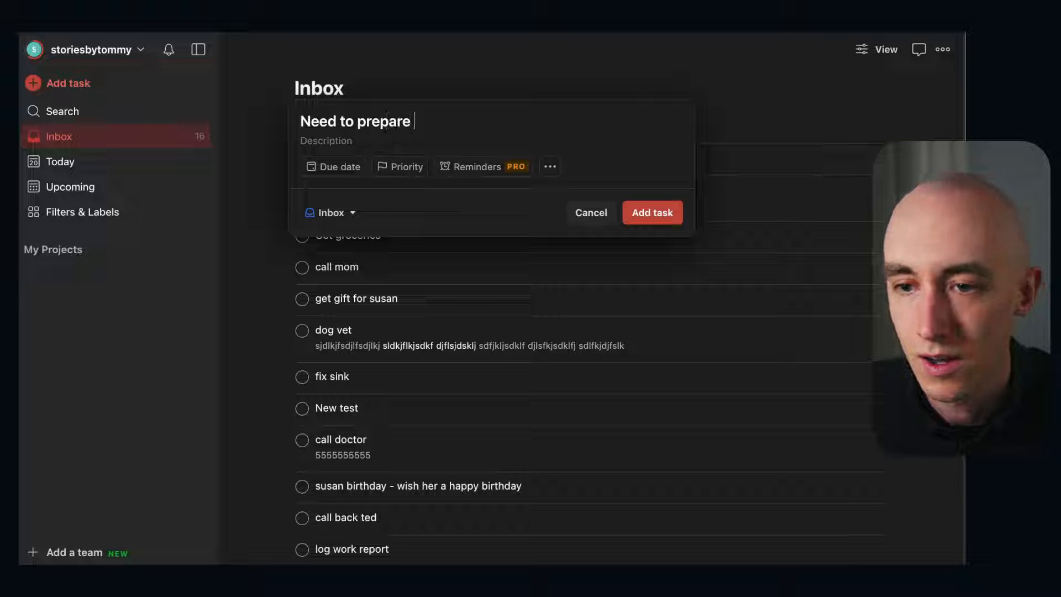
{"action": "type", "text": "for family "}
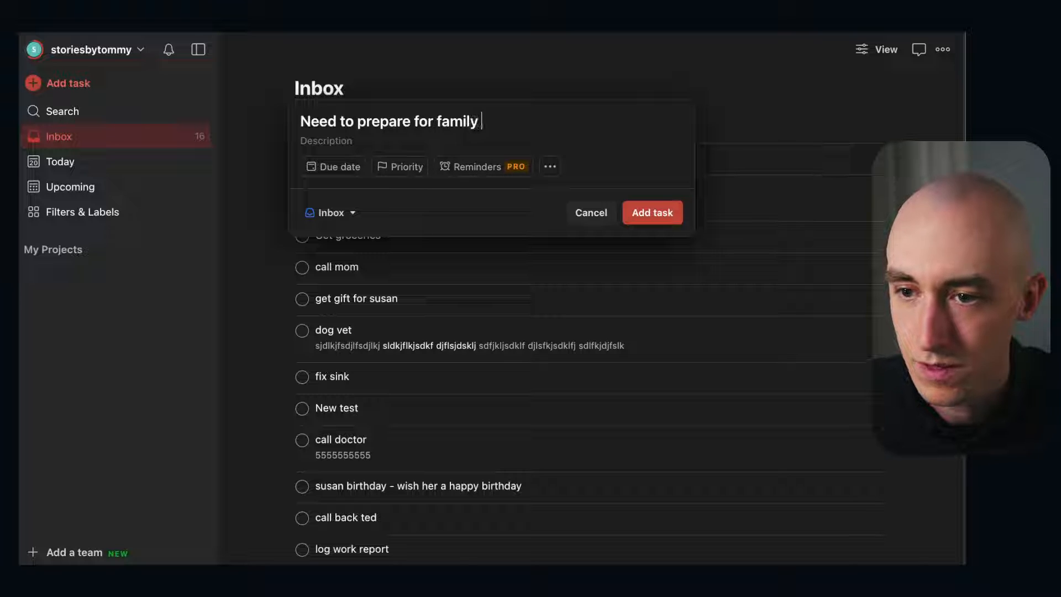
{"action": "type", "text": "visitin"}
{"action": "key", "text": "BackSpace"}
{"action": "key", "text": "BackSpace"}
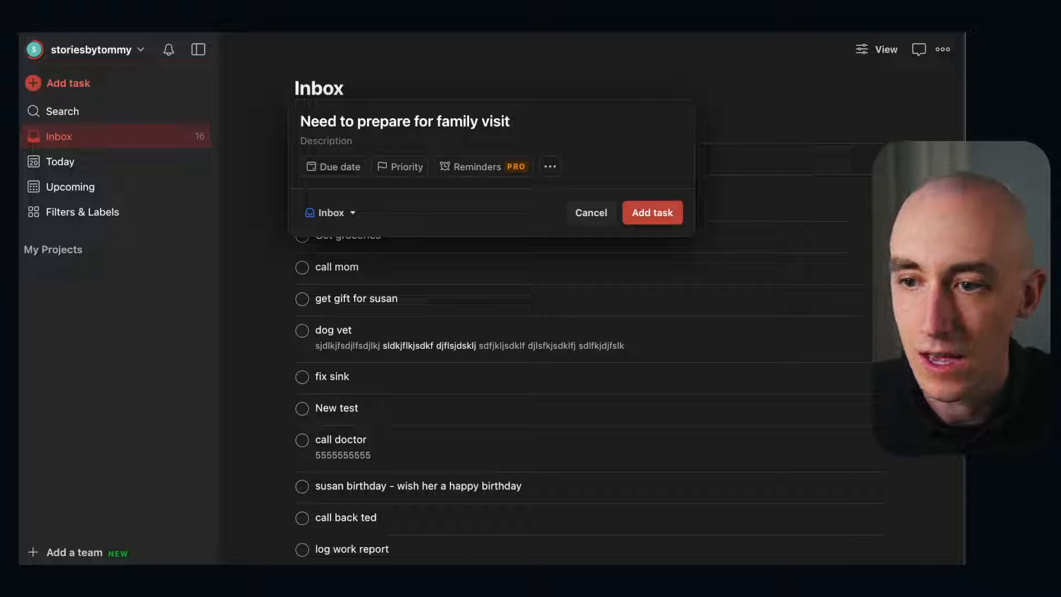
{"action": "type", "text": "ing"}
{"action": "key", "text": "Return"}
Open the details of the "Need to prepare for family visiting" task and post the comment "sjlkjddlksjfljdljfl".
{"action": "scroll", "coordinate": [600, 320], "scroll_direction": "down", "scroll_amount": 5}
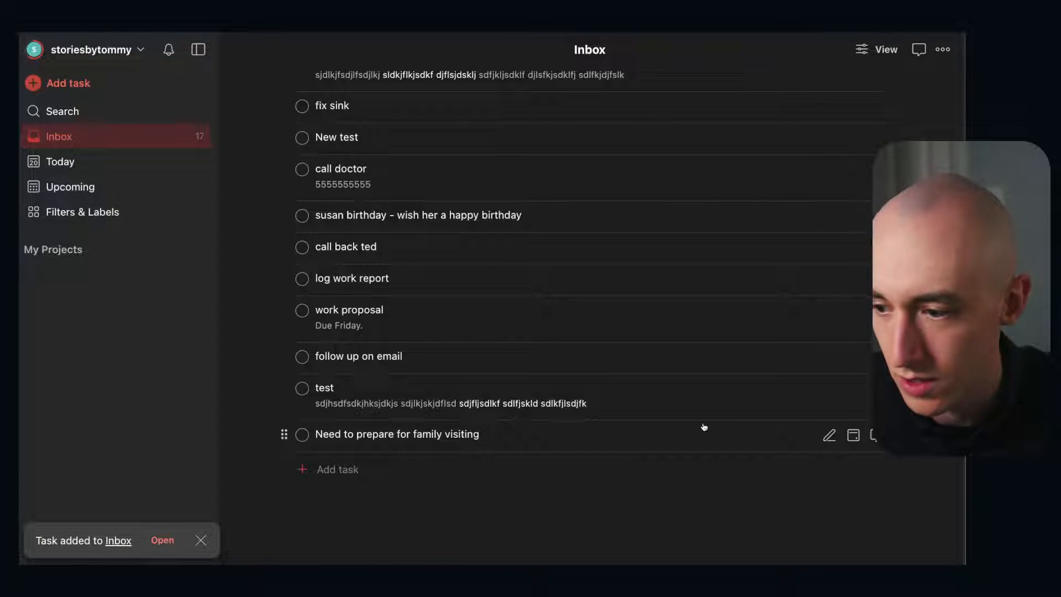
{"action": "left_click", "coordinate": [853, 435]}
{"action": "left_click", "coordinate": [914, 457]}
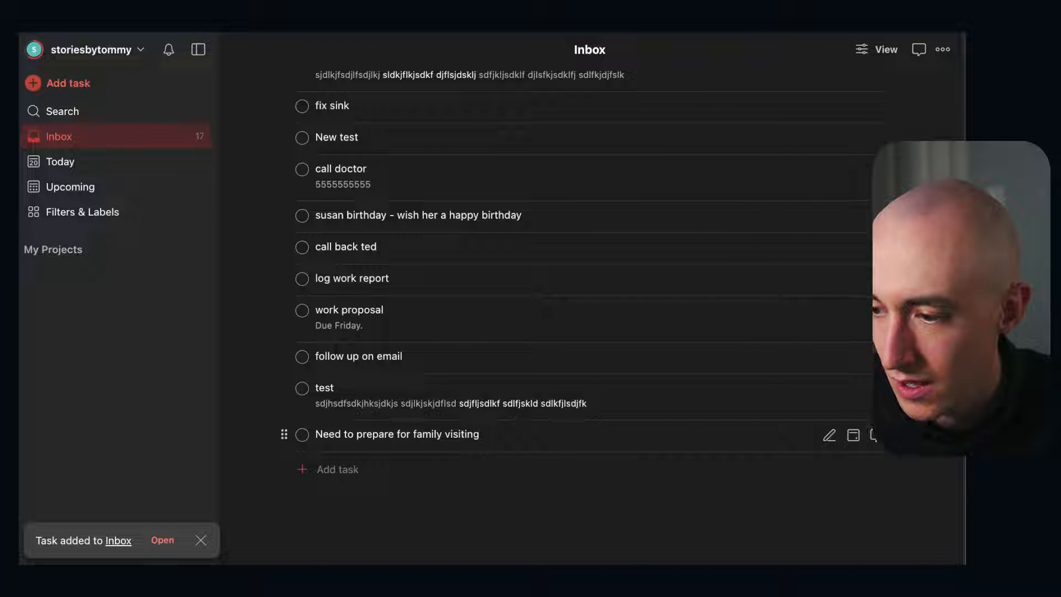
{"action": "left_click", "coordinate": [519, 437]}
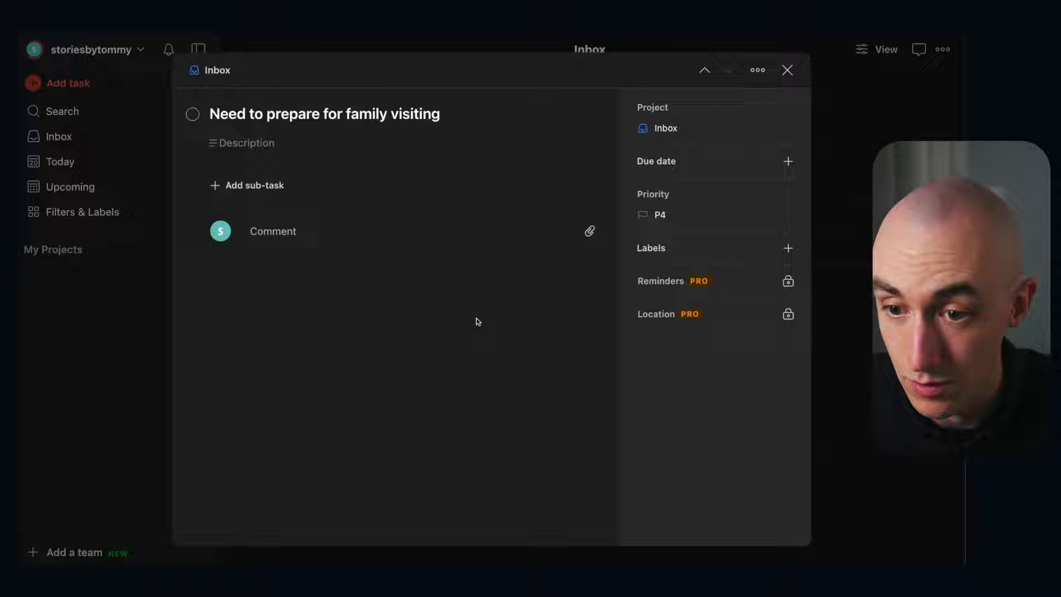
{"action": "left_click", "coordinate": [323, 228]}
{"action": "type", "text": "sjlkjddlksjfljdljfl"}
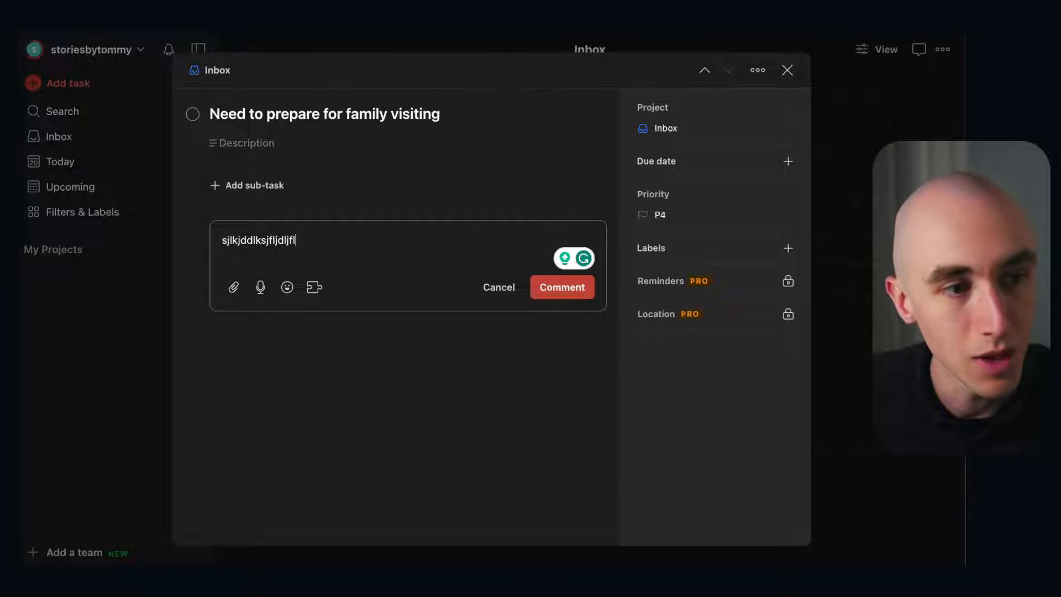
{"action": "left_click", "coordinate": [544, 287]}
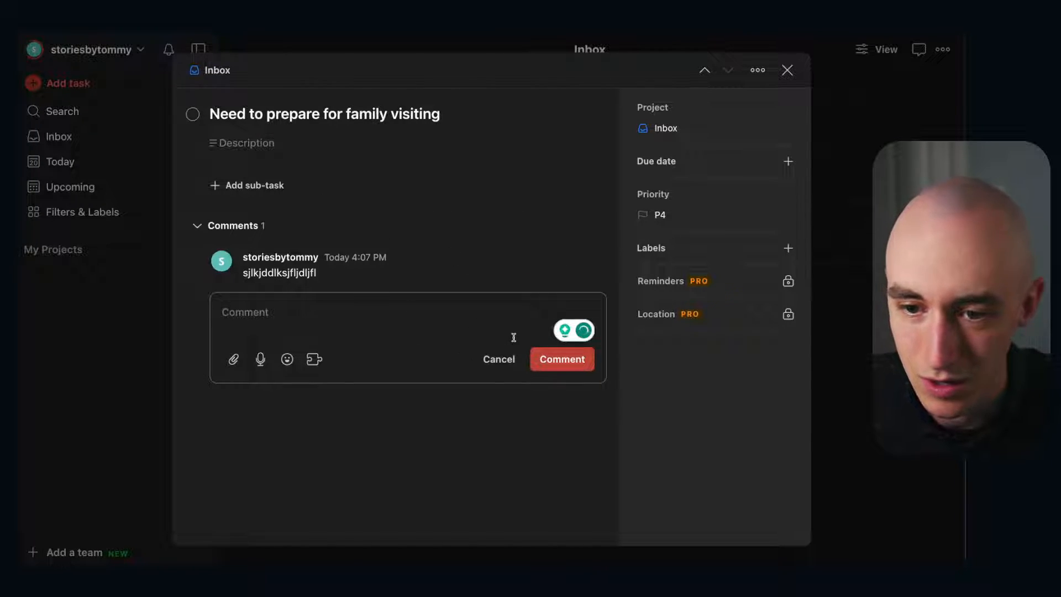
{"action": "left_click", "coordinate": [505, 351]}
Add the description "sdfjskdjsdljfk" to the family visiting task and save it.
{"action": "left_click", "coordinate": [324, 140]}
{"action": "type", "text": "sdfjskdjsdljfk"}
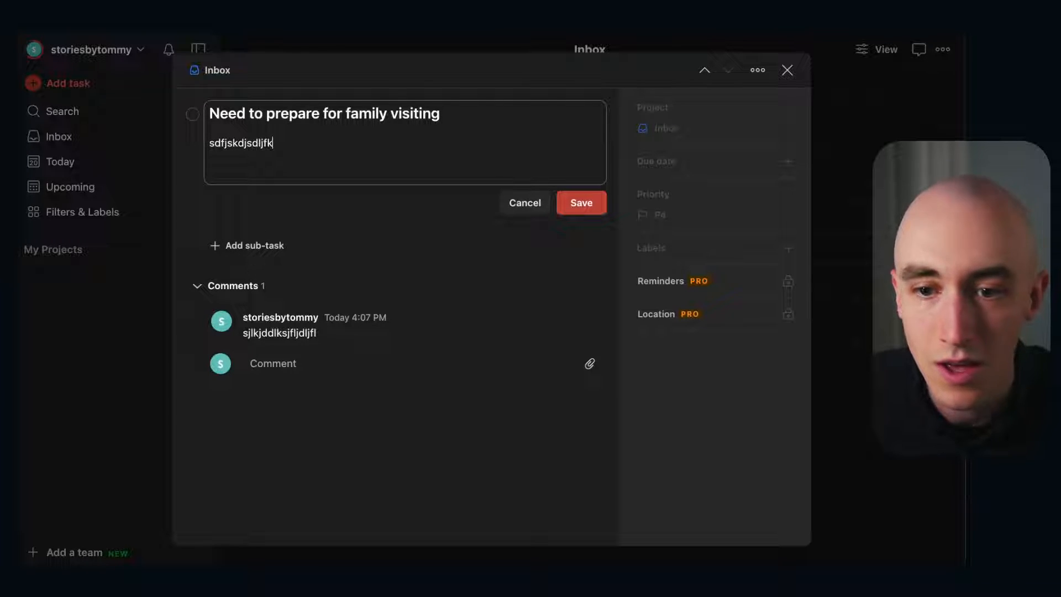
{"action": "left_click", "coordinate": [581, 203]}
Add the sub-tasks "Get milk" and "do thing" to the "Need to prepare for family visiting" task.
{"action": "left_click", "coordinate": [279, 197]}
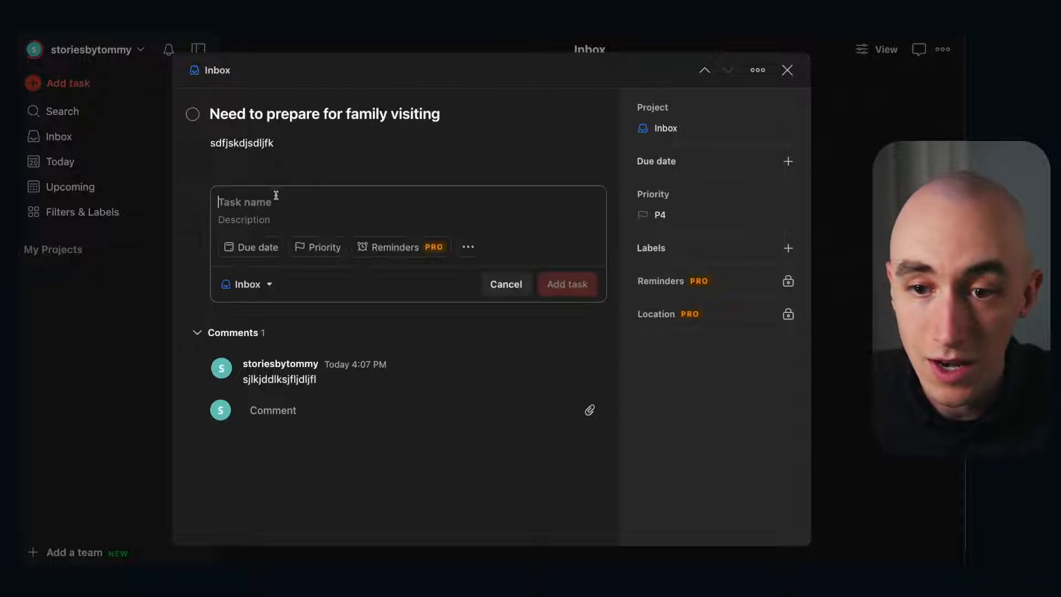
{"action": "type", "text": "Get milk"}
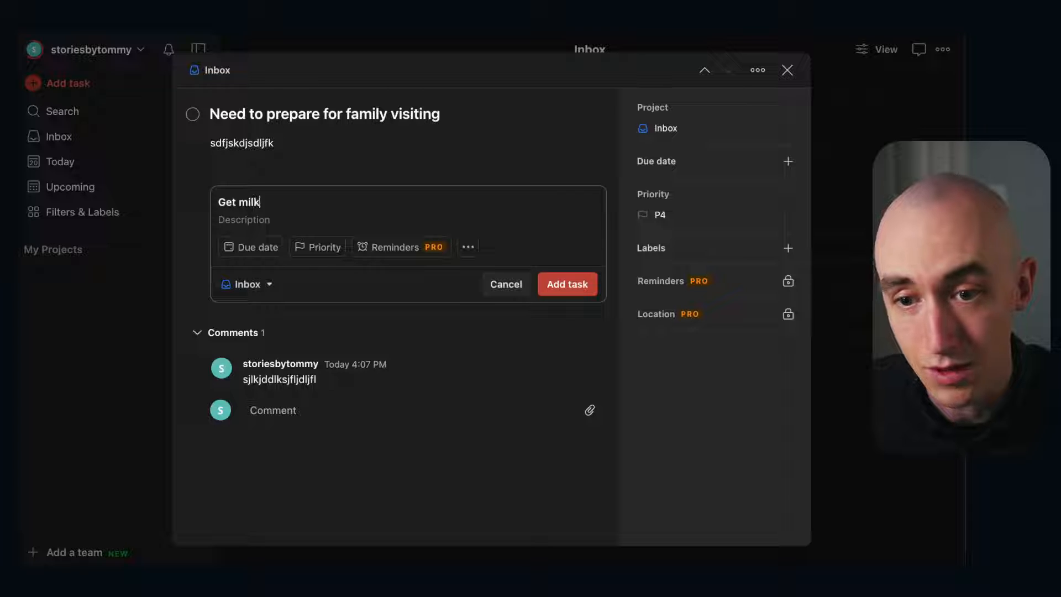
{"action": "key", "text": "Return"}
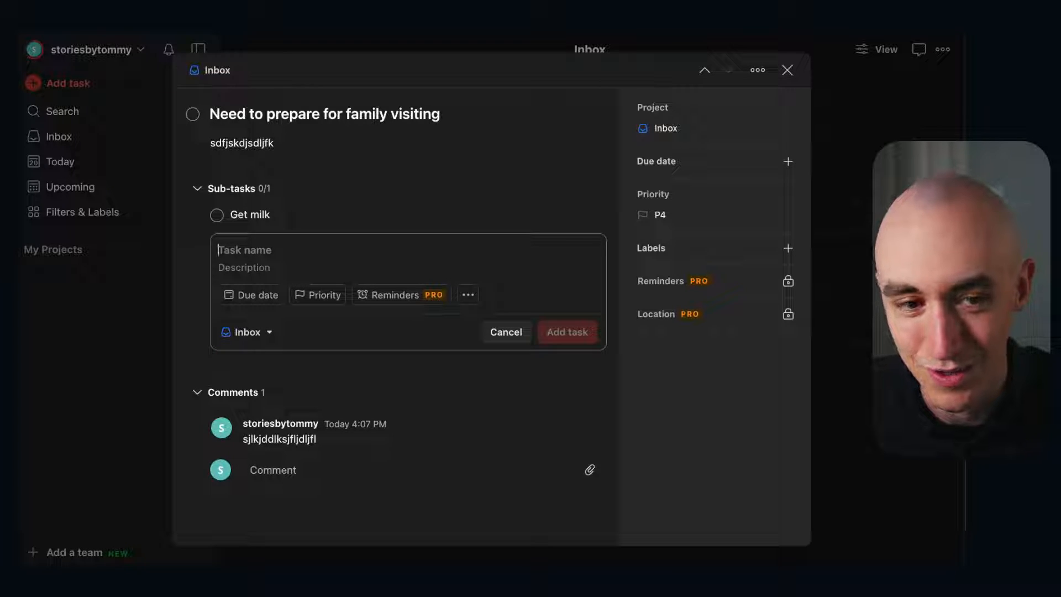
{"action": "type", "text": "do thing"}
{"action": "key", "text": "Return"}
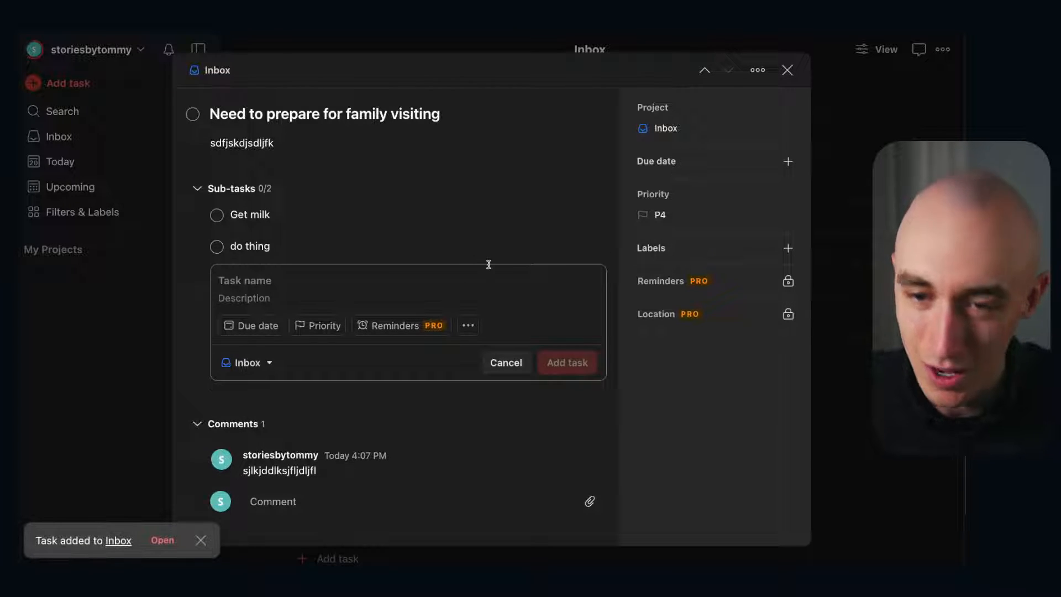
{"action": "left_click", "coordinate": [506, 362]}
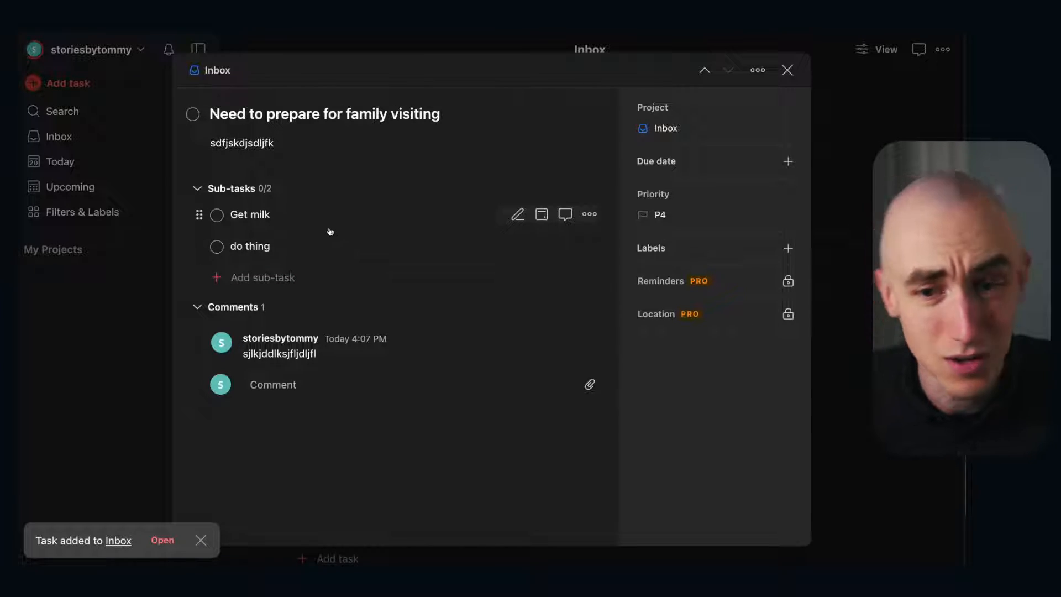
Open the "Get milk" sub-task, mark it complete, and return through the parent task to the Inbox.
{"action": "left_click", "coordinate": [193, 190]}
{"action": "left_click", "coordinate": [193, 190]}
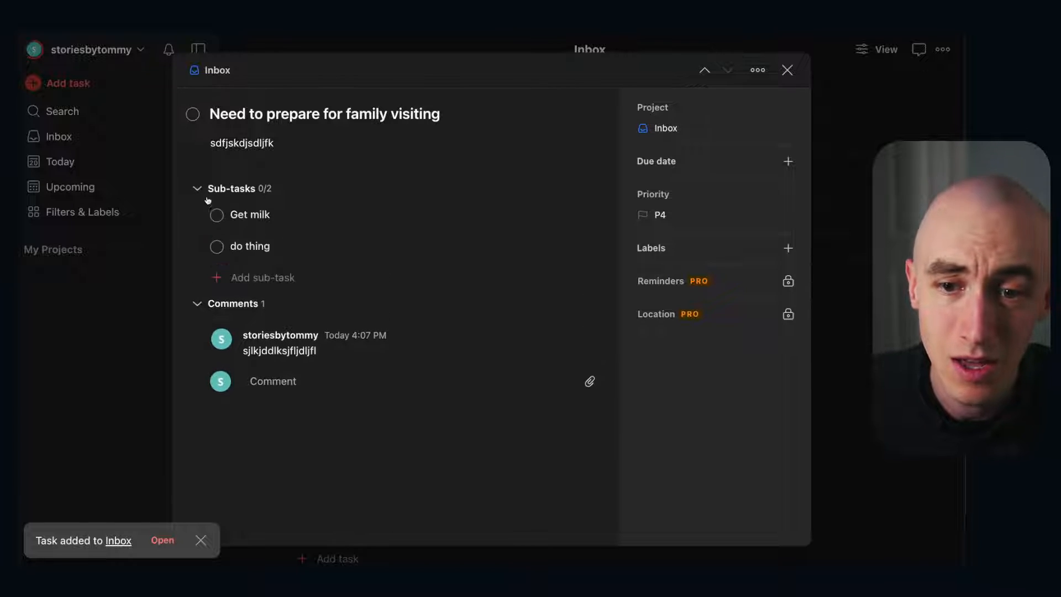
{"action": "left_click", "coordinate": [229, 221]}
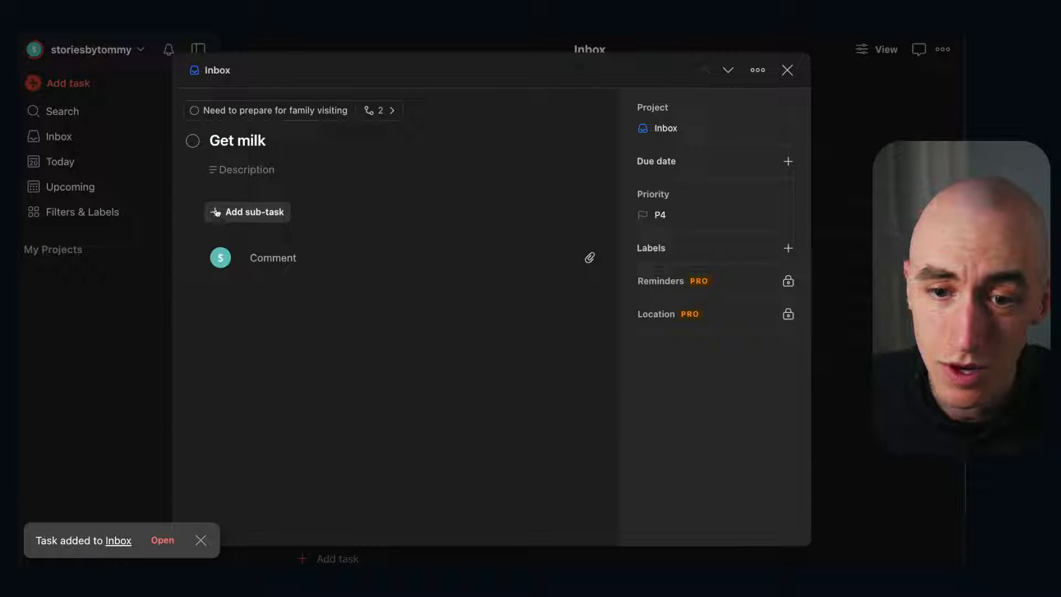
{"action": "left_click", "coordinate": [193, 141]}
{"action": "left_click", "coordinate": [289, 110]}
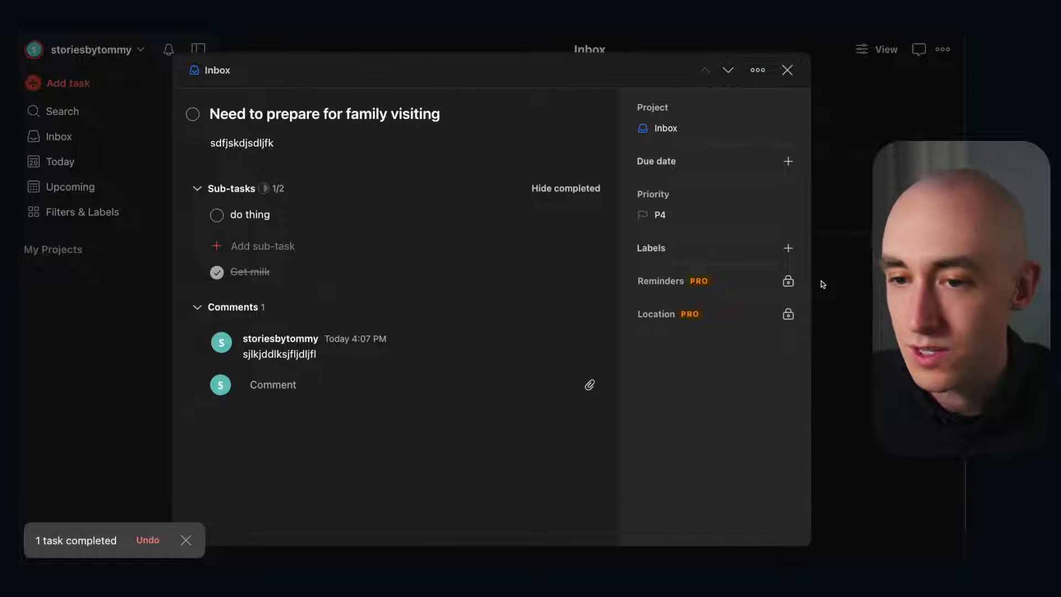
{"action": "left_click", "coordinate": [787, 70]}
Create a project named "Personal" with the Teal color and list layout, and add it to the favorites.
{"action": "scroll", "coordinate": [661, 193], "scroll_direction": "up", "scroll_amount": 5}
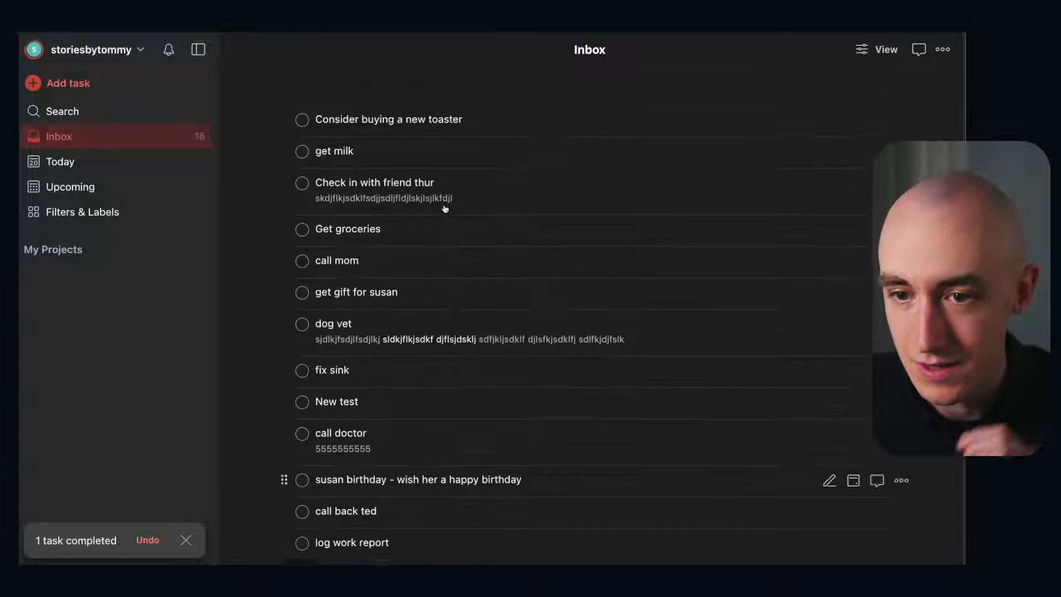
{"action": "left_click", "coordinate": [177, 249]}
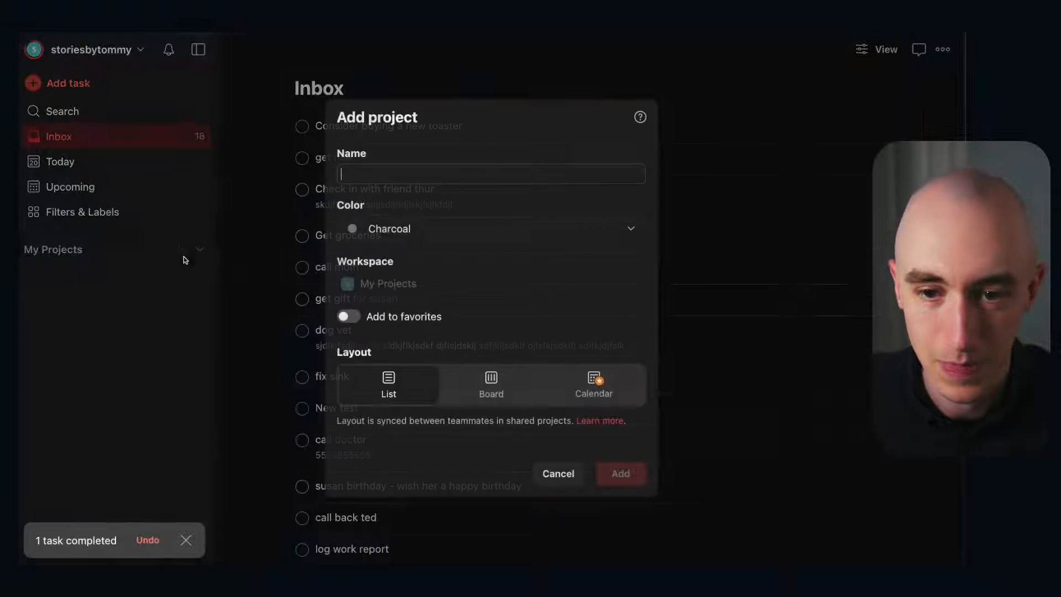
{"action": "type", "text": "Personal"}
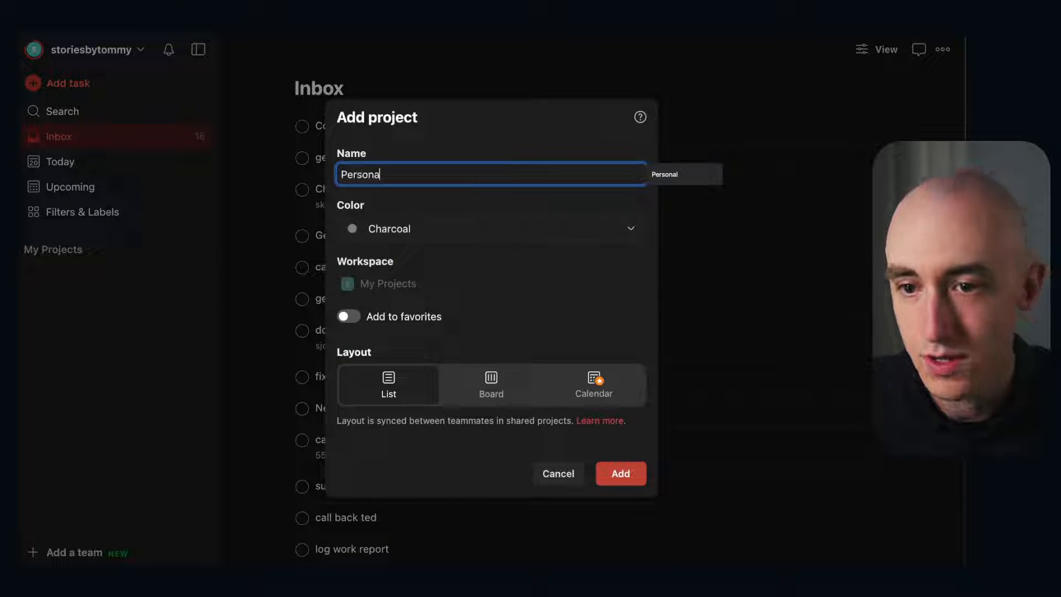
{"action": "left_click", "coordinate": [390, 231]}
{"action": "scroll", "coordinate": [384, 409], "scroll_direction": "up", "scroll_amount": 4}
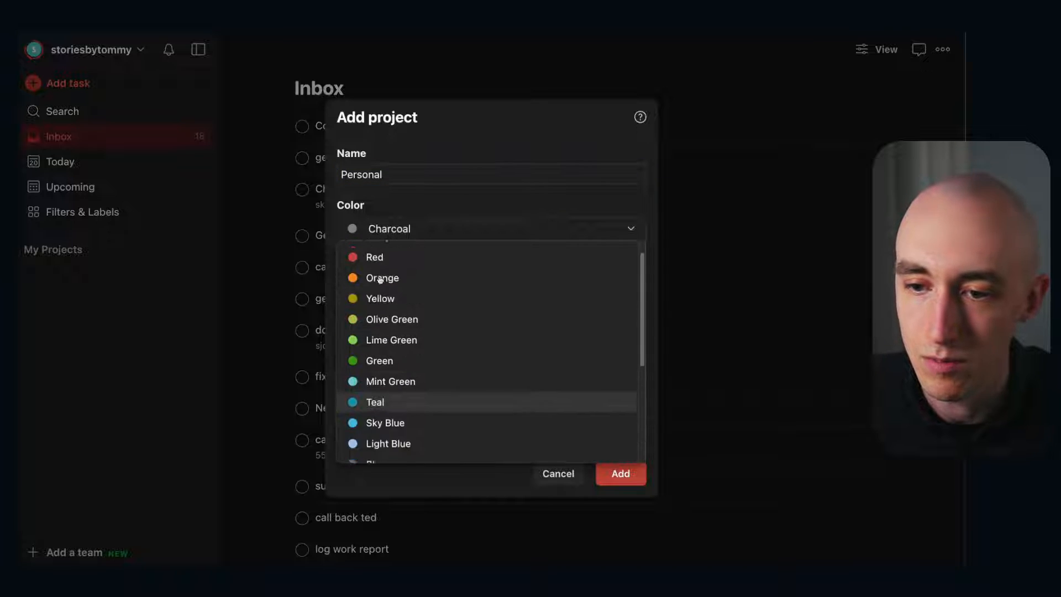
{"action": "left_click", "coordinate": [383, 420]}
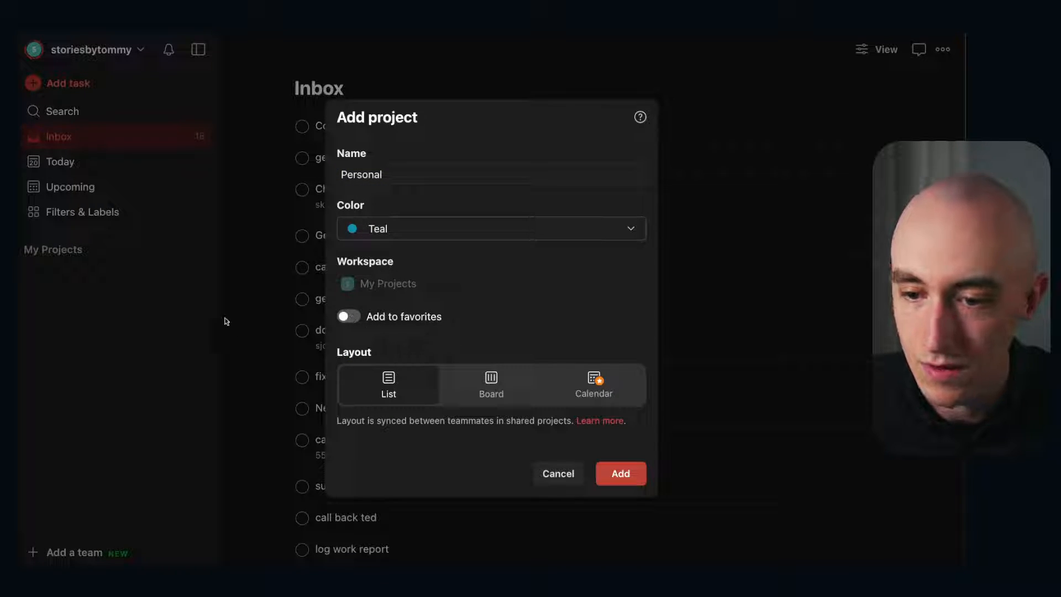
{"action": "left_click", "coordinate": [600, 473]}
{"action": "left_click", "coordinate": [198, 276]}
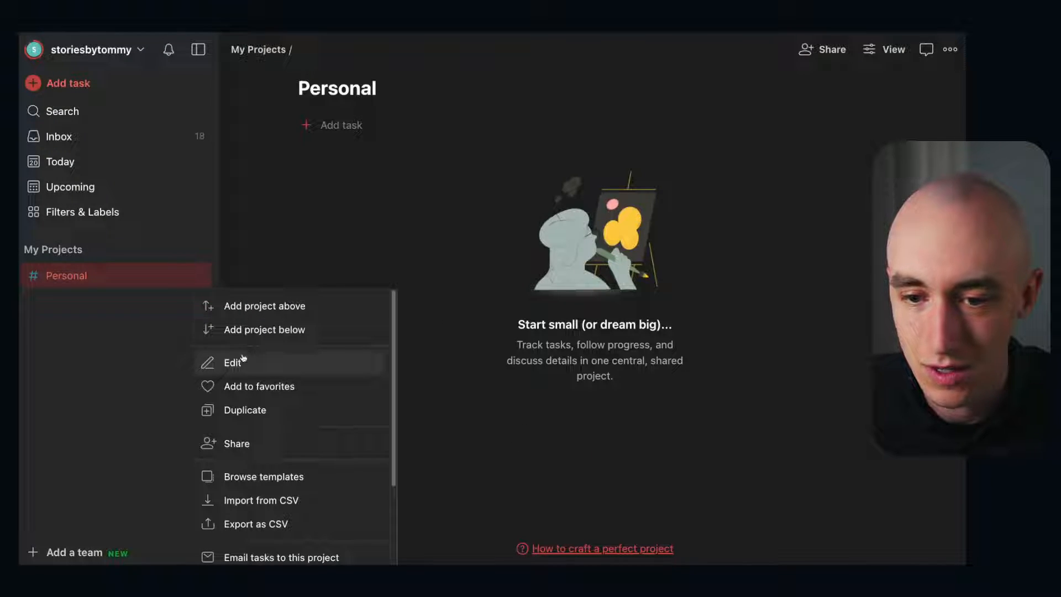
{"action": "left_click", "coordinate": [206, 387]}
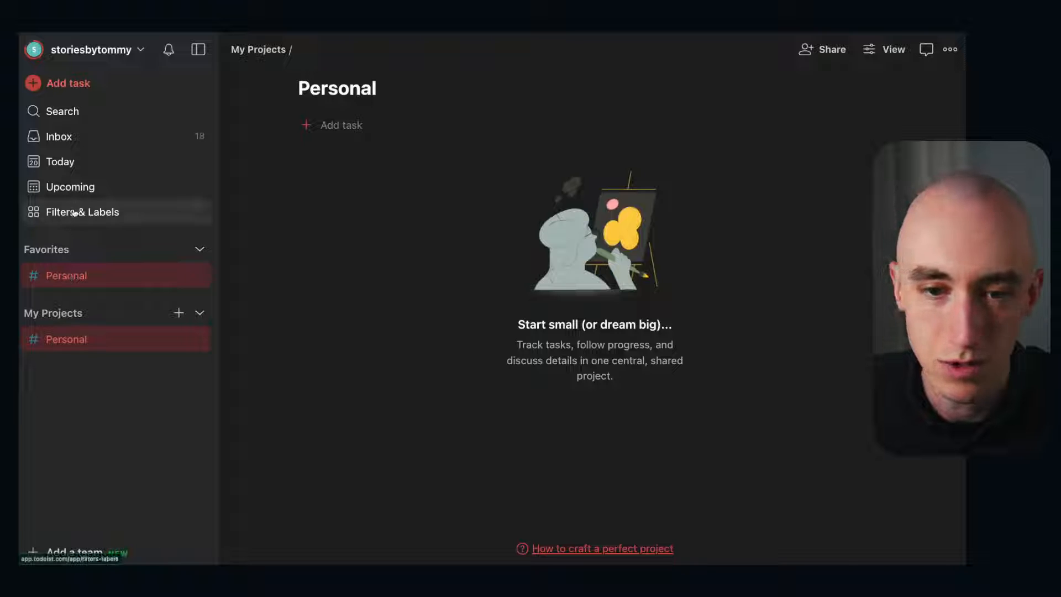
Create a label named "Errand" in Filters & Labels with the favorites option turned on.
{"action": "left_click", "coordinate": [157, 213]}
{"action": "left_click", "coordinate": [880, 201]}
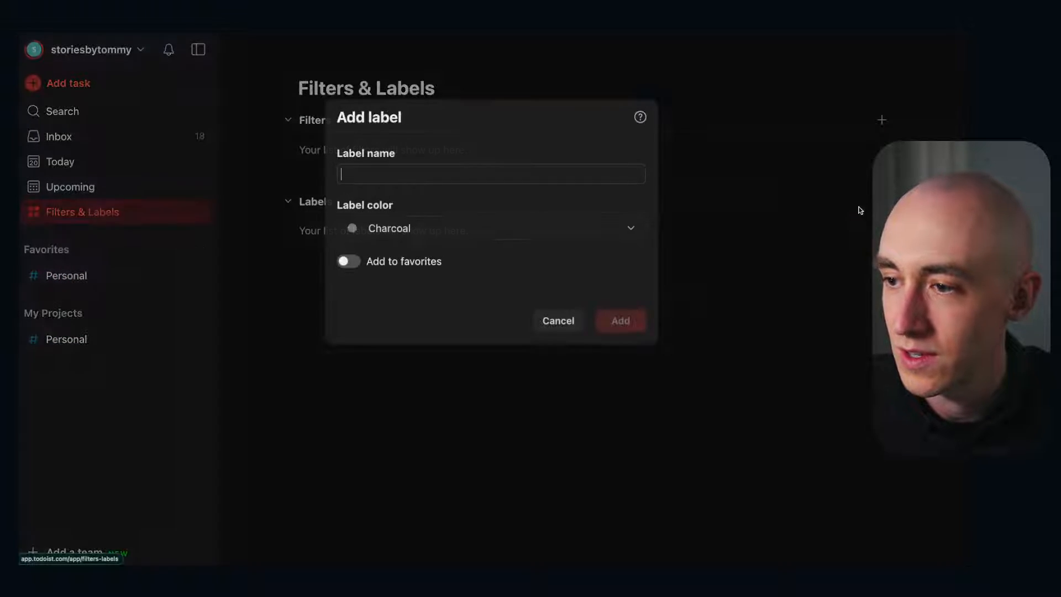
{"action": "type", "text": "Errand"}
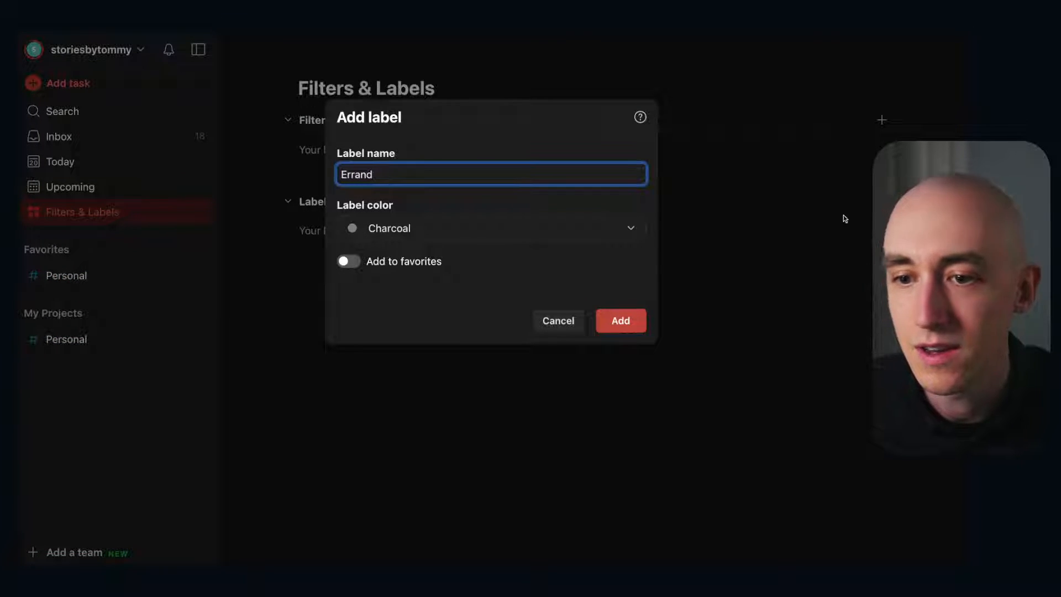
{"action": "left_click", "coordinate": [360, 264]}
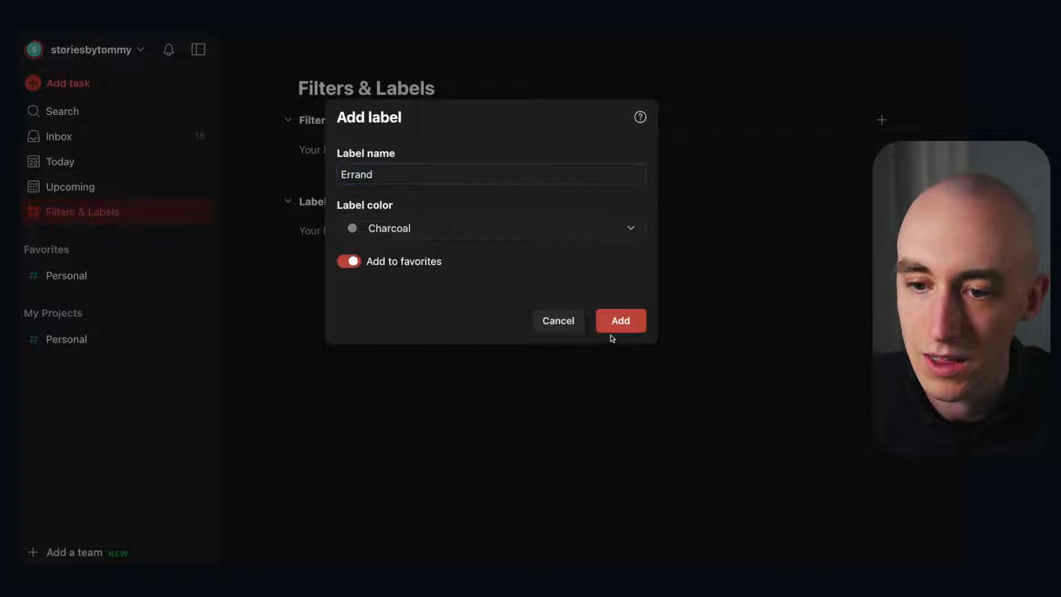
{"action": "left_click", "coordinate": [617, 323]}
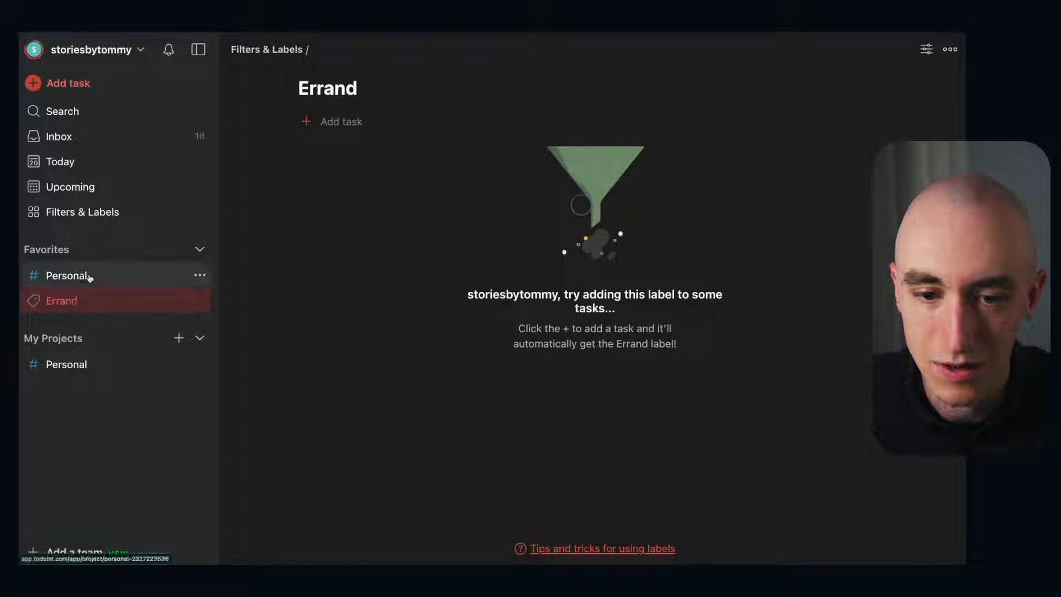
Remove the Personal project from the favorites.
{"action": "left_click", "coordinate": [198, 276]}
{"action": "left_click", "coordinate": [258, 327]}
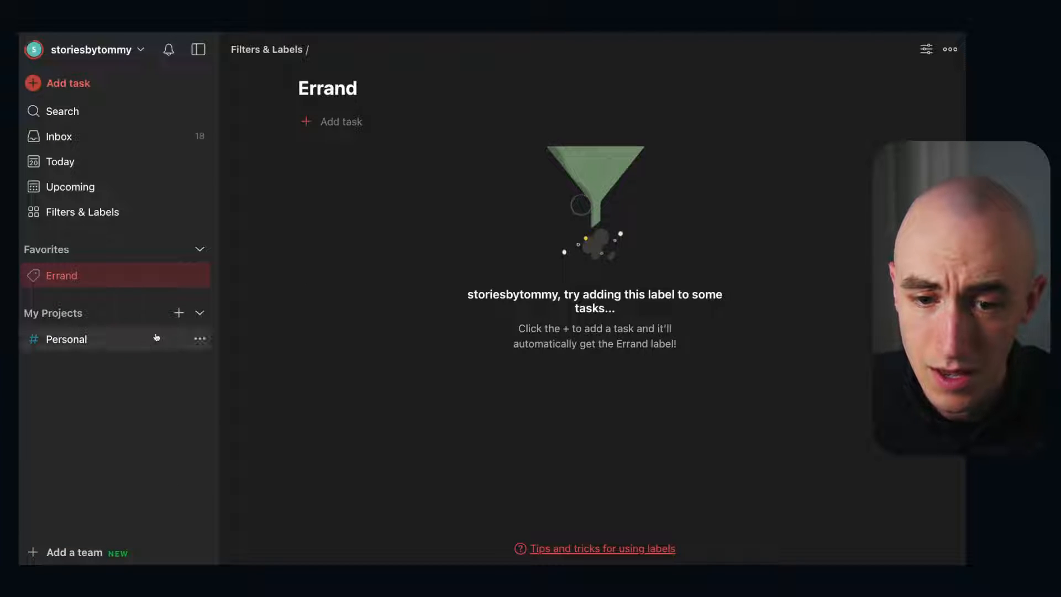
Create a second project named "Work" with the Orange color and list layout.
{"action": "left_click", "coordinate": [179, 313]}
{"action": "type", "text": "Work"}
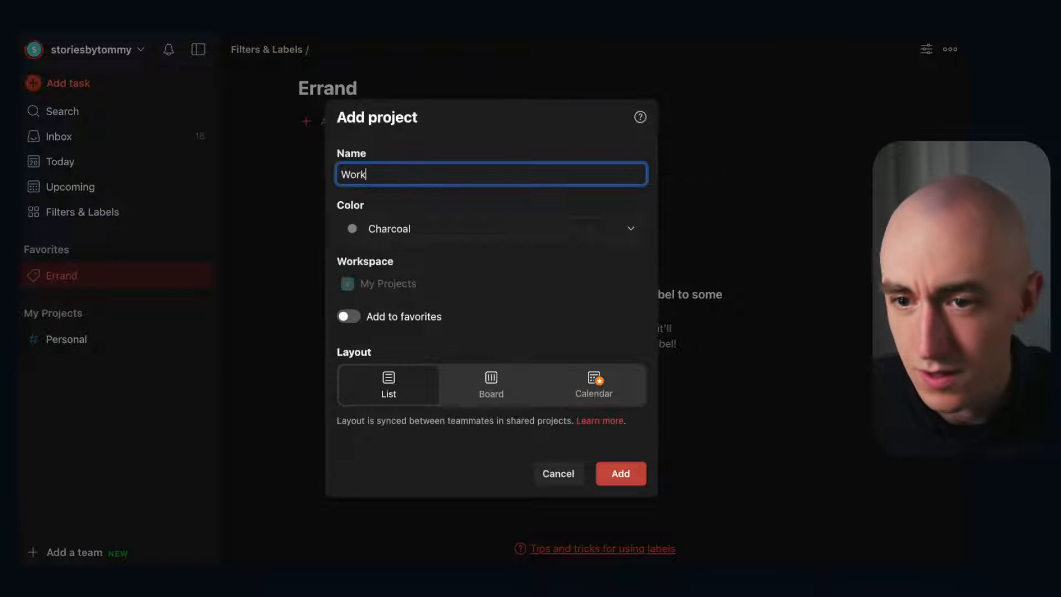
{"action": "left_click", "coordinate": [372, 228]}
{"action": "scroll", "coordinate": [386, 276], "scroll_direction": "up", "scroll_amount": 5}
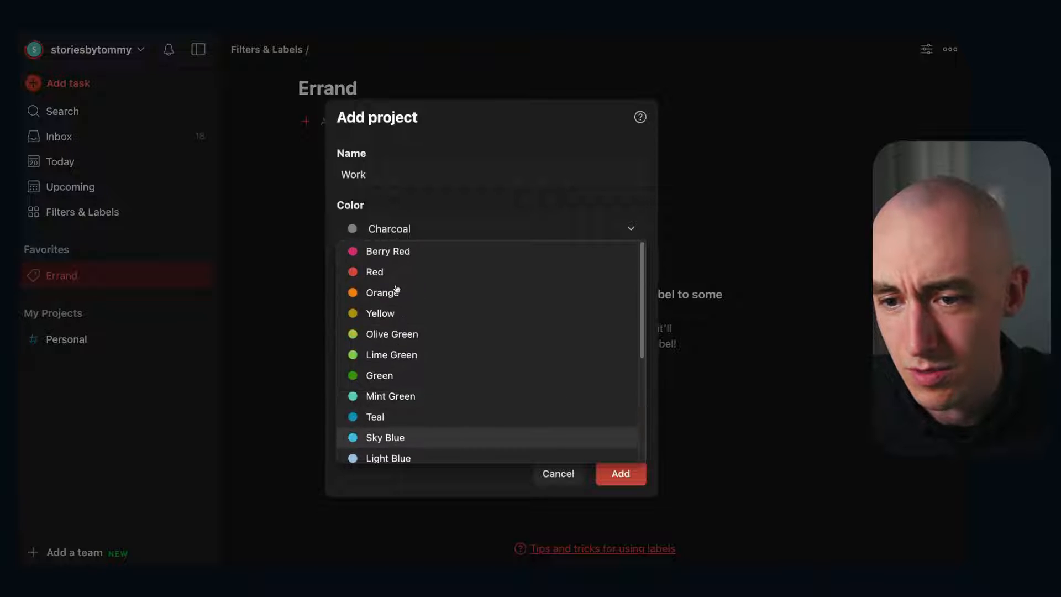
{"action": "left_click", "coordinate": [382, 291]}
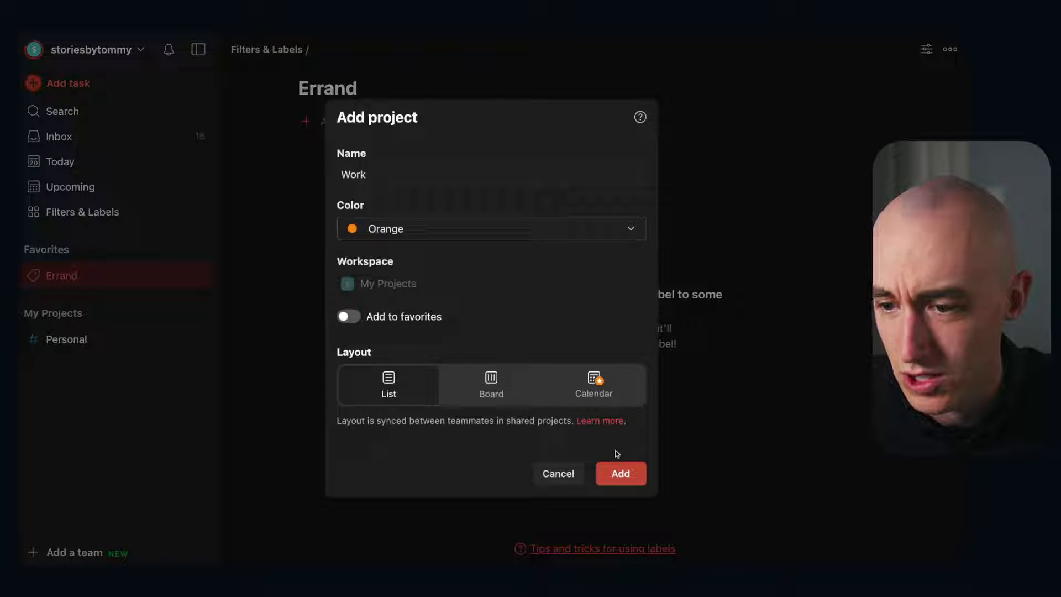
{"action": "left_click", "coordinate": [620, 473]}
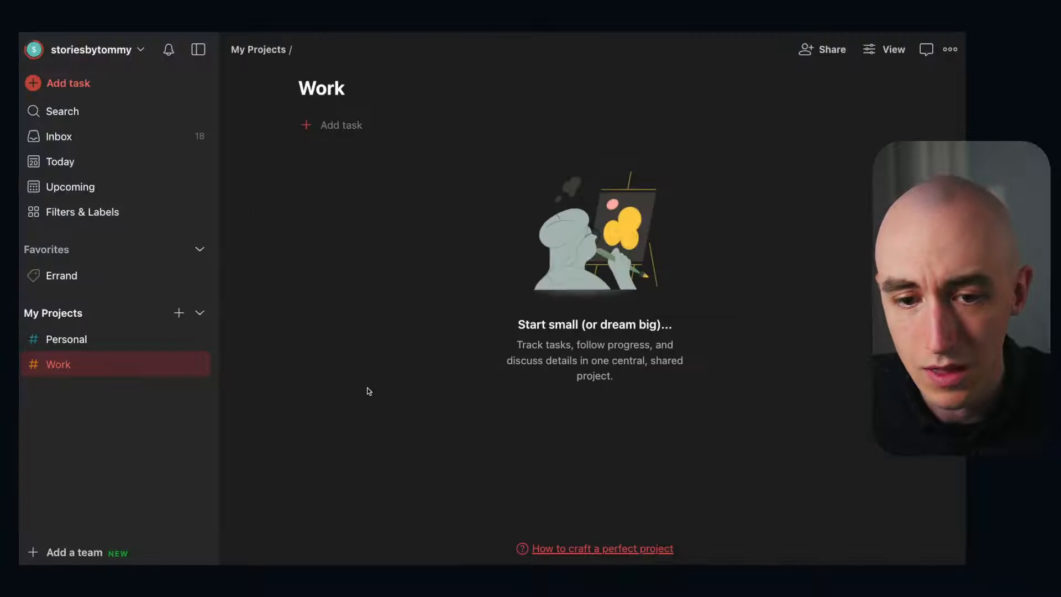
Look through the Inbox, the Personal project and the Work project in turn.
{"action": "left_click", "coordinate": [101, 145]}
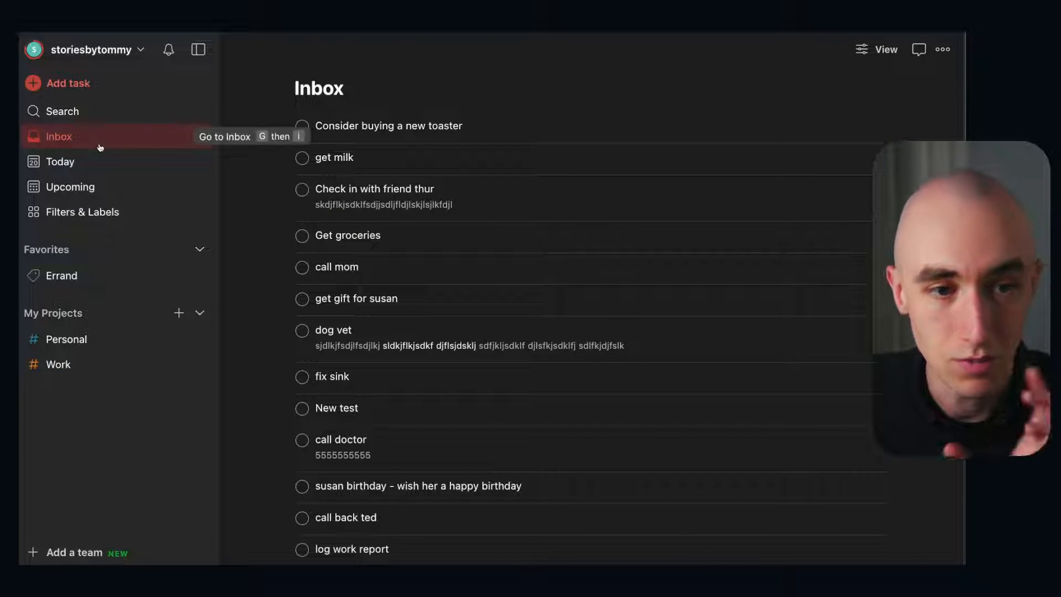
{"action": "left_click", "coordinate": [52, 338]}
{"action": "left_click", "coordinate": [69, 364]}
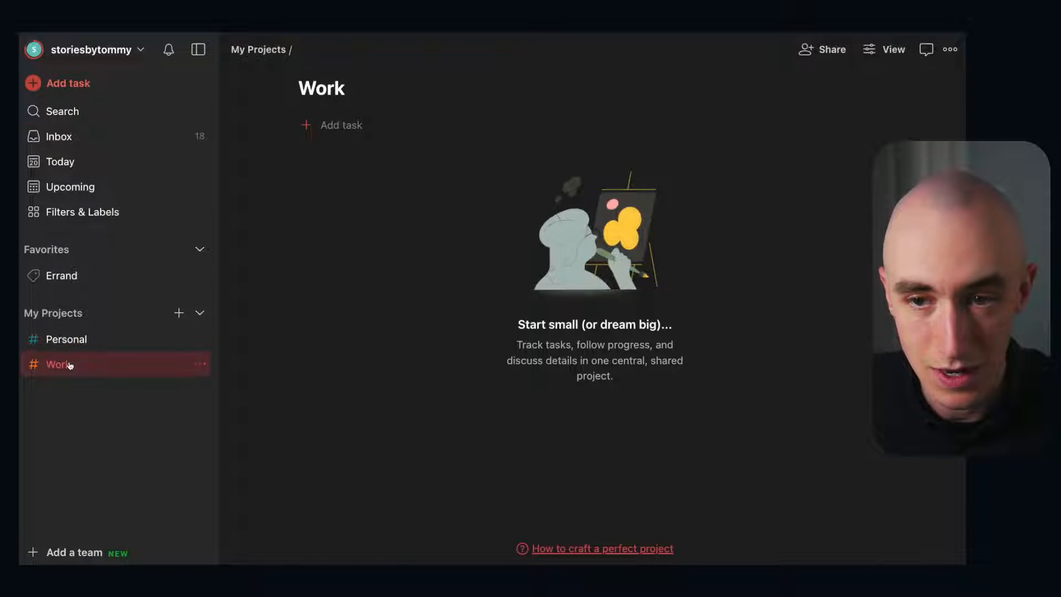
Add the tasks "test" and "test 2" to the Personal project.
{"action": "left_click", "coordinate": [74, 341]}
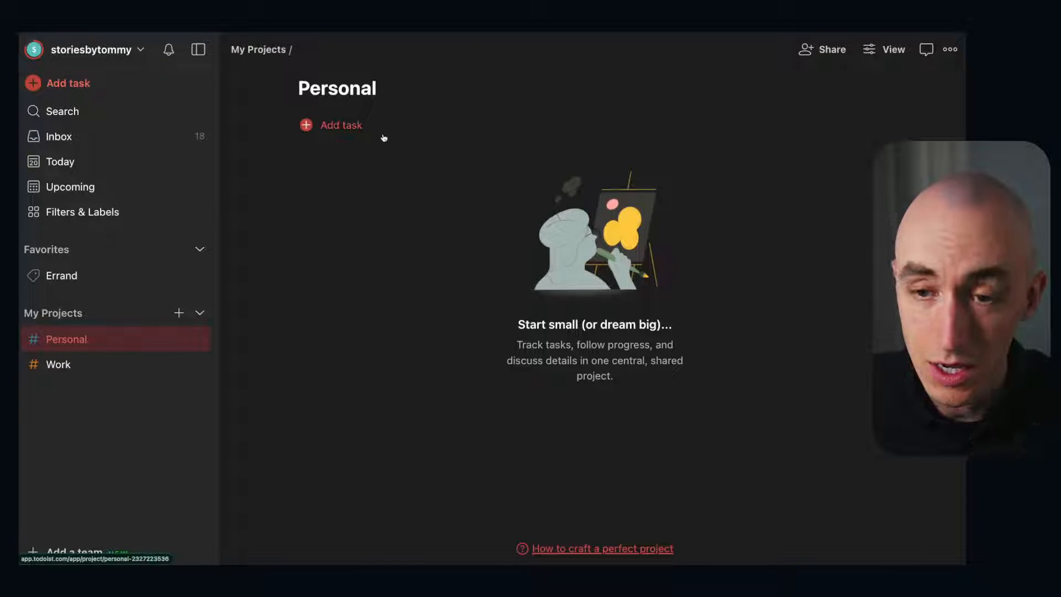
{"action": "left_click", "coordinate": [333, 127]}
{"action": "type", "text": "test"}
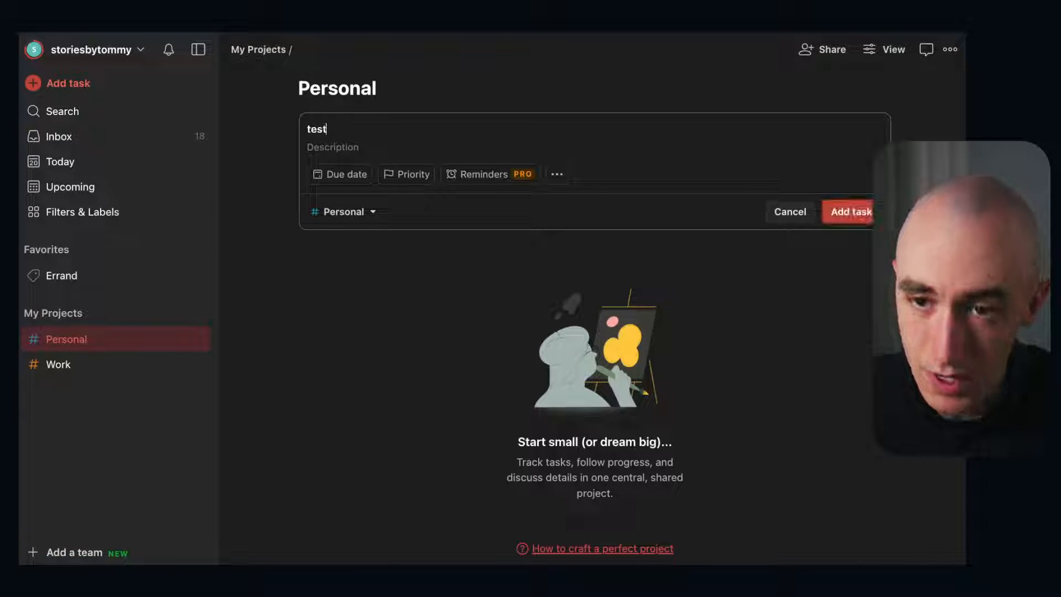
{"action": "key", "text": "Return"}
{"action": "type", "text": "test 2"}
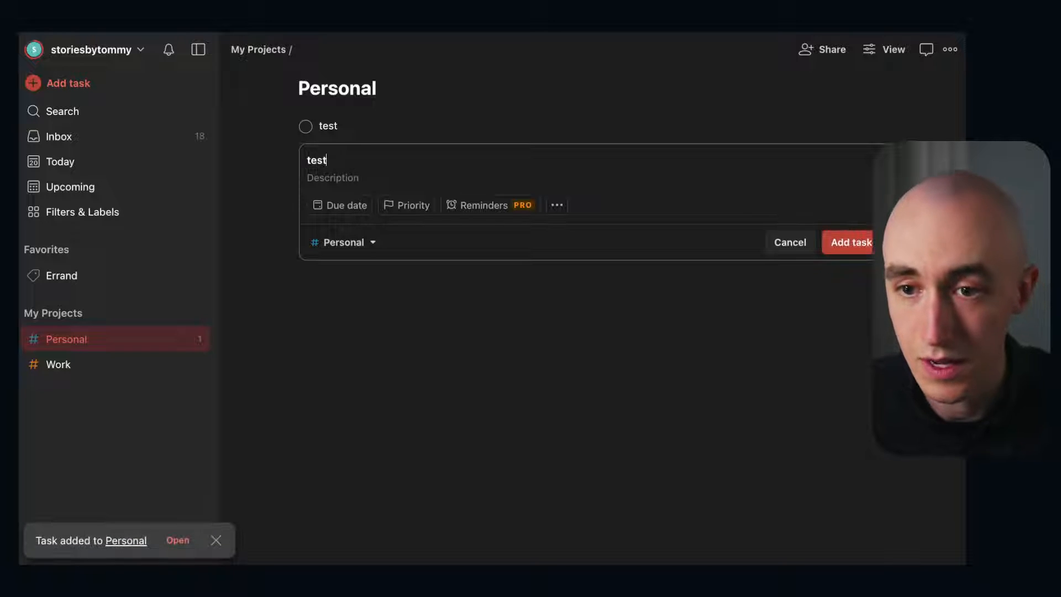
{"action": "key", "text": "Return"}
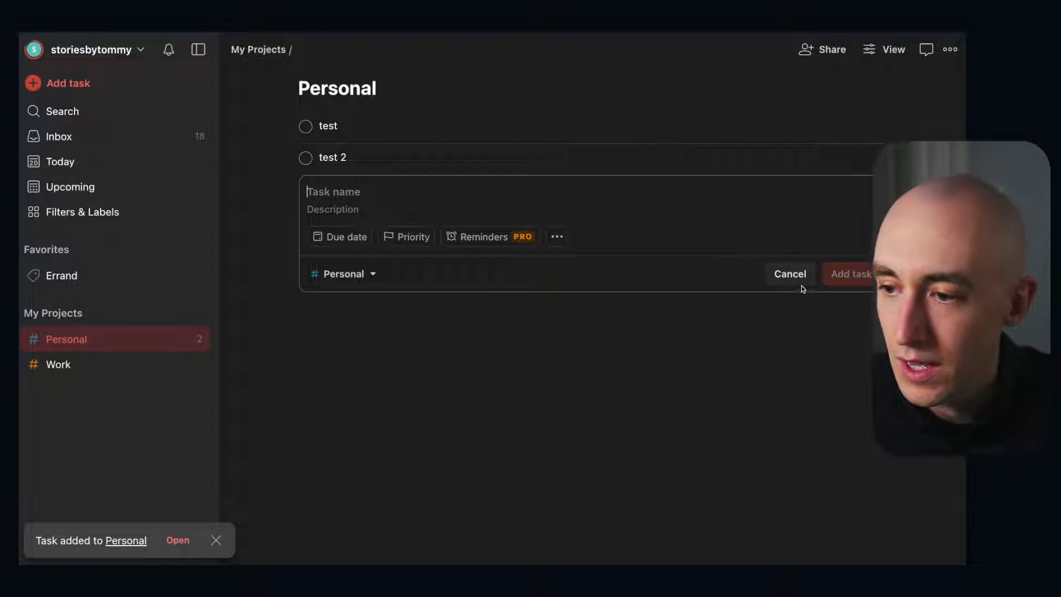
{"action": "left_click", "coordinate": [783, 278]}
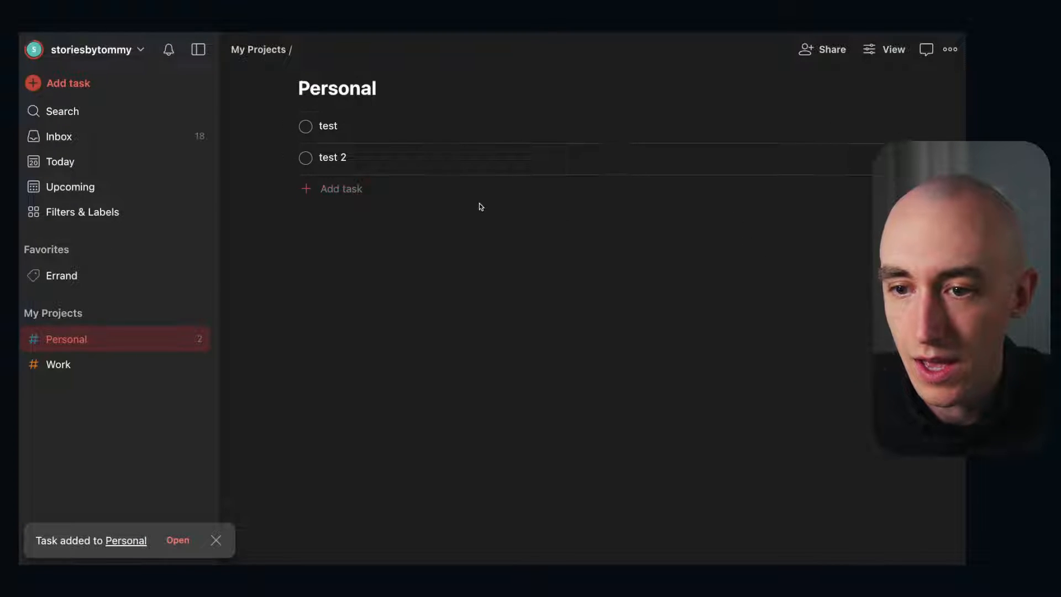
Add a section named "This week" to the Personal project and move the "test 2" task into it.
{"action": "left_click", "coordinate": [485, 217]}
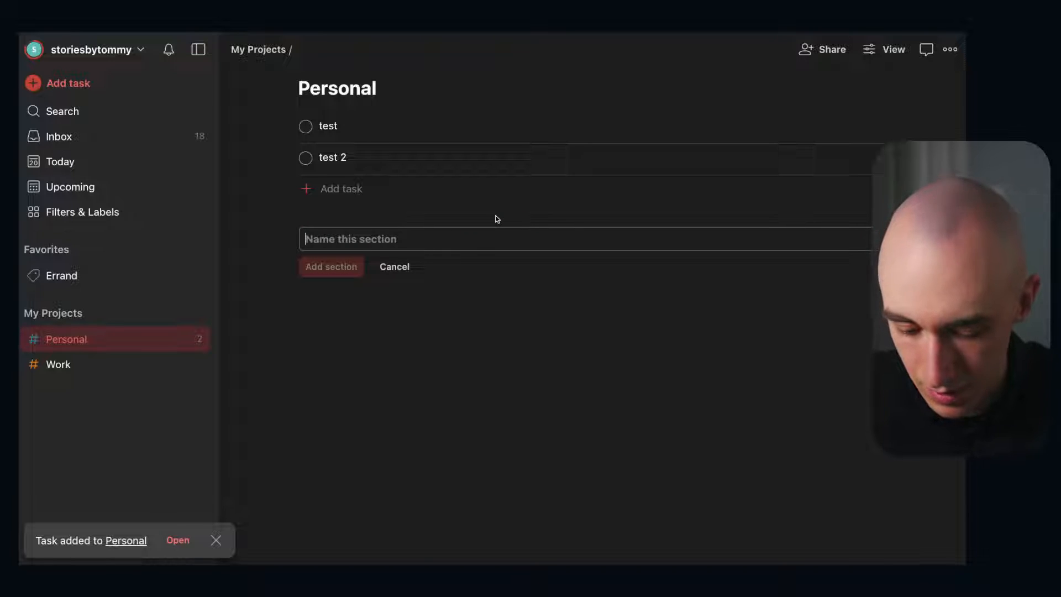
{"action": "type", "text": "This week"}
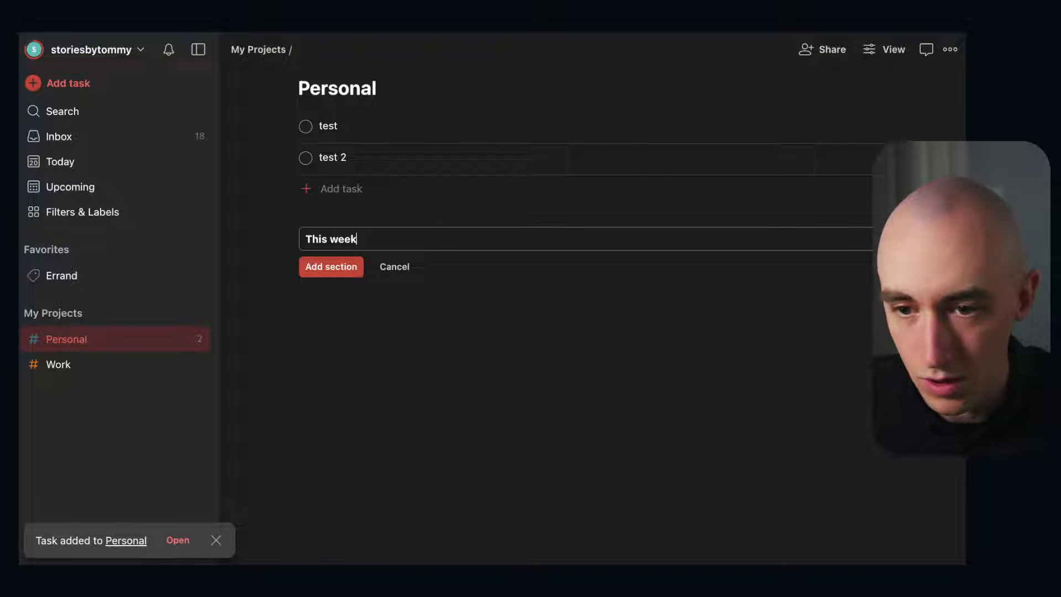
{"action": "key", "text": "Return"}
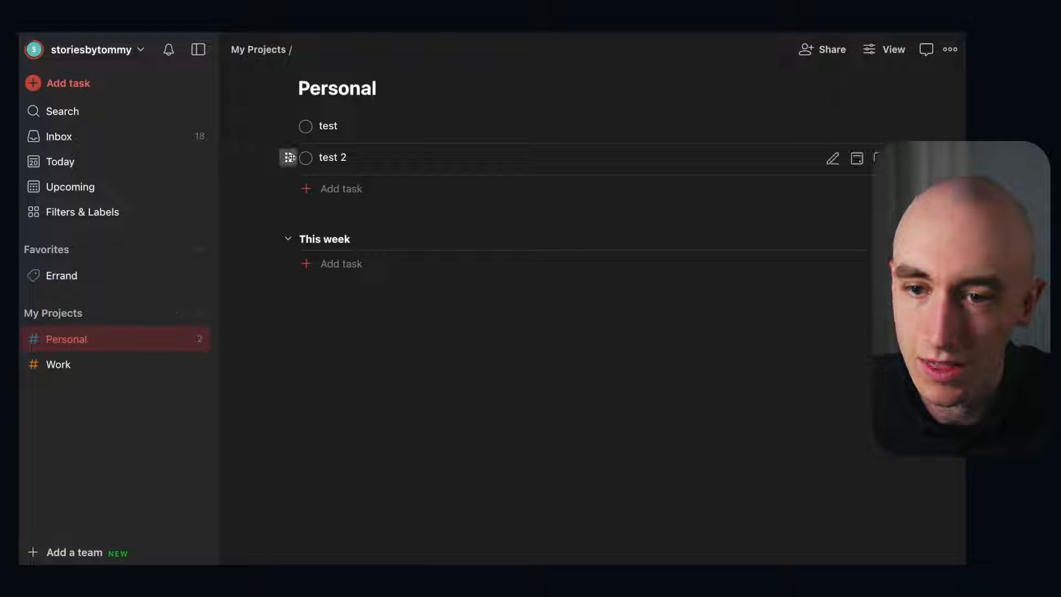
{"action": "left_click_drag", "start_coordinate": [289, 158], "coordinate": [287, 261]}
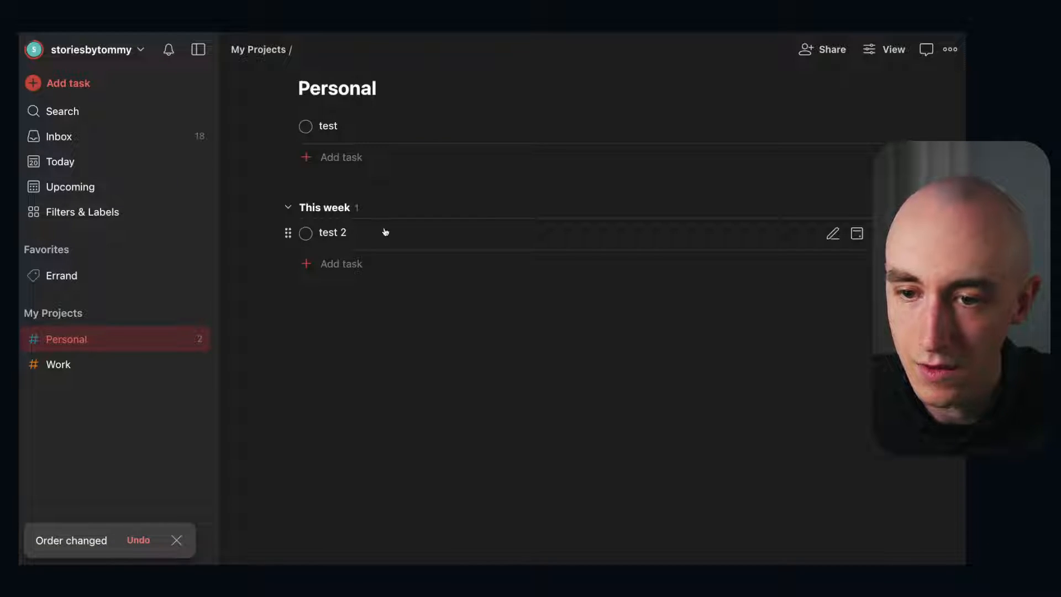
Select the tasks "test" and "test 2" in the Personal project together and move them to the Work project.
{"action": "left_click", "coordinate": [385, 232], "text": "shift"}
{"action": "left_click", "coordinate": [371, 131], "text": "shift"}
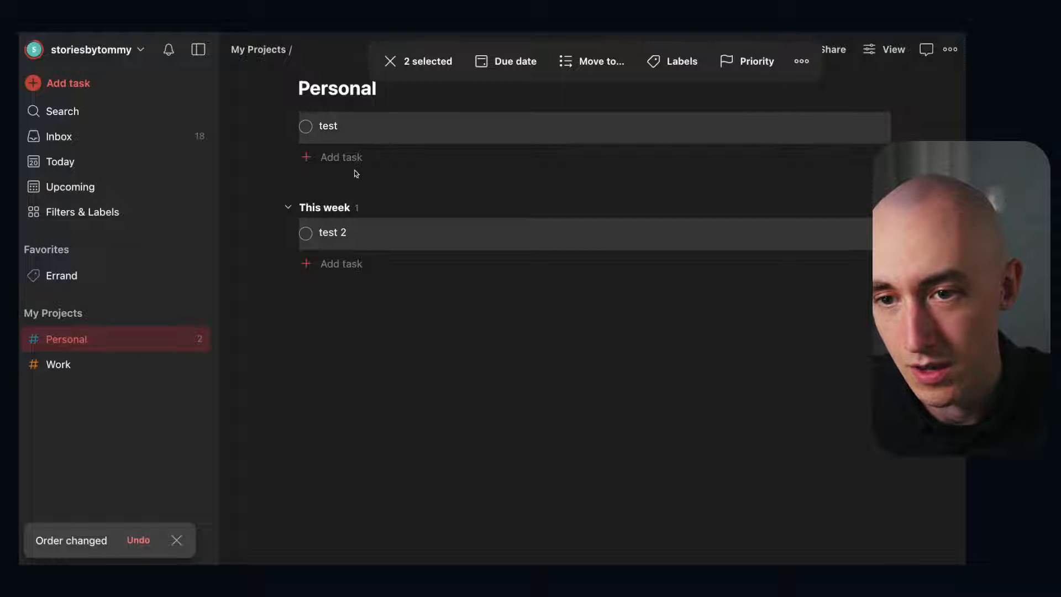
{"action": "left_click_drag", "start_coordinate": [286, 126], "coordinate": [61, 364]}
{"action": "left_click", "coordinate": [376, 208], "text": "super"}
{"action": "left_click", "coordinate": [369, 228], "text": "super"}
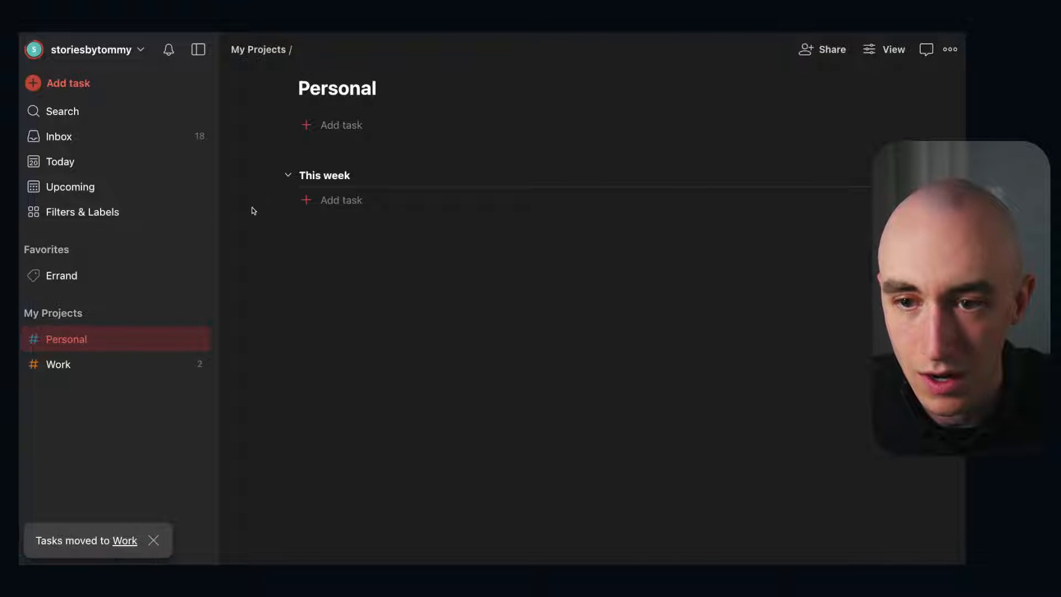
Move both tasks, "test 2" and "test", from the Work project back to the Personal project and open Personal.
{"action": "left_click", "coordinate": [79, 364]}
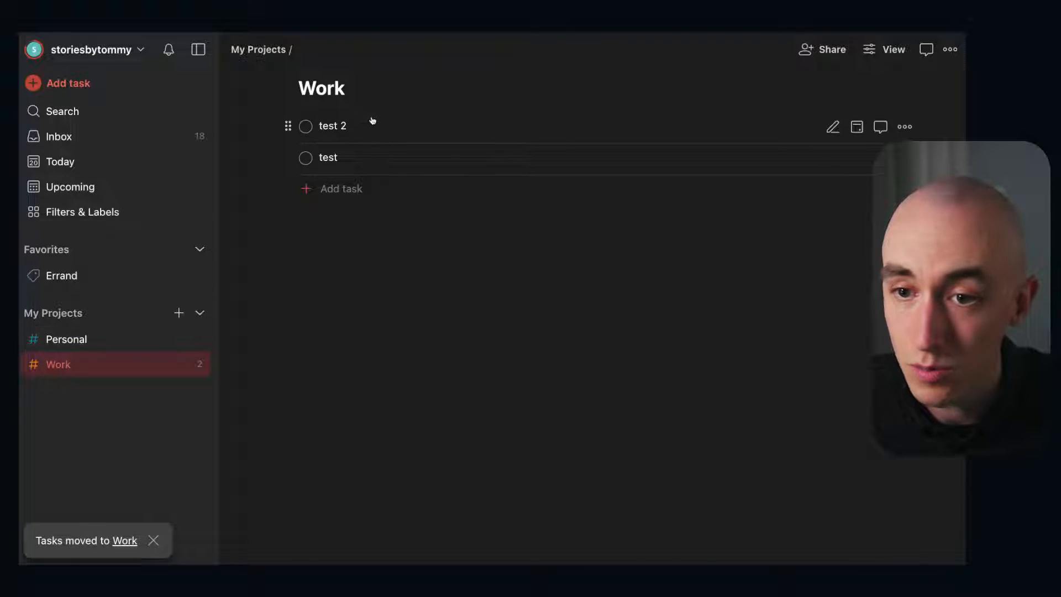
{"action": "left_click", "coordinate": [370, 125], "text": "super"}
{"action": "left_click", "coordinate": [362, 157], "text": "super"}
{"action": "left_click_drag", "start_coordinate": [286, 125], "coordinate": [78, 338]}
{"action": "left_click", "coordinate": [78, 339]}
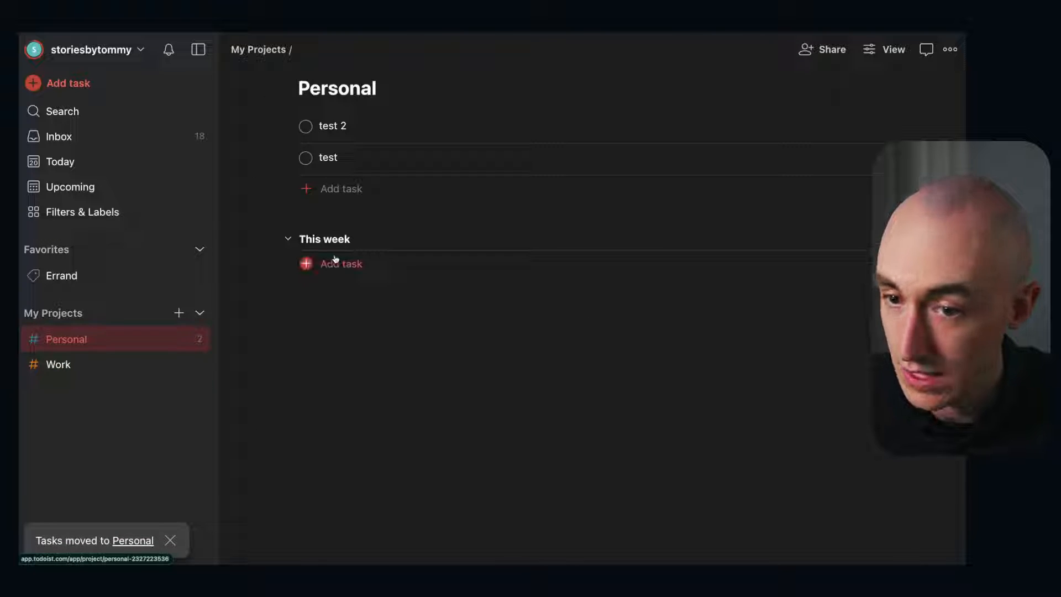
Switch the Personal project to the Board layout.
{"action": "left_click", "coordinate": [895, 50]}
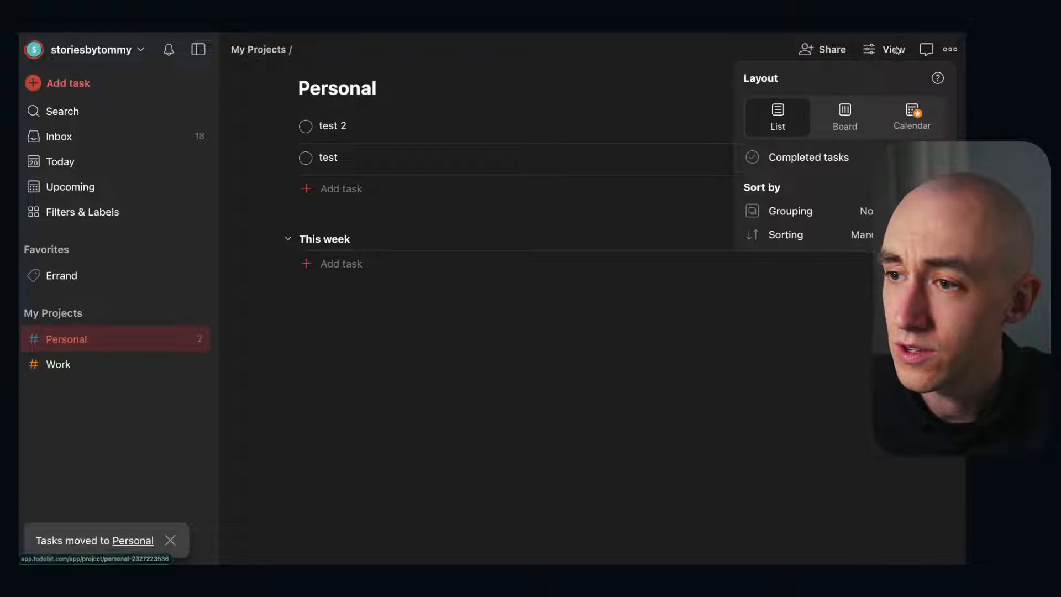
{"action": "left_click", "coordinate": [848, 129]}
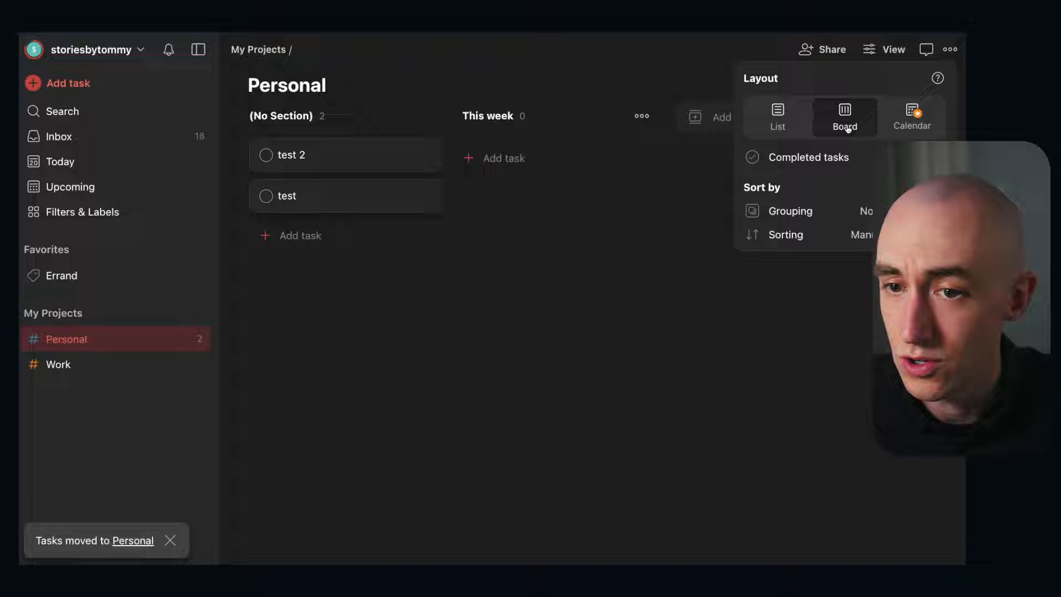
{"action": "left_click", "coordinate": [662, 296]}
Add a section named "This month" to the Personal board and move the "test 2" task into the "This week" section.
{"action": "left_click", "coordinate": [690, 124]}
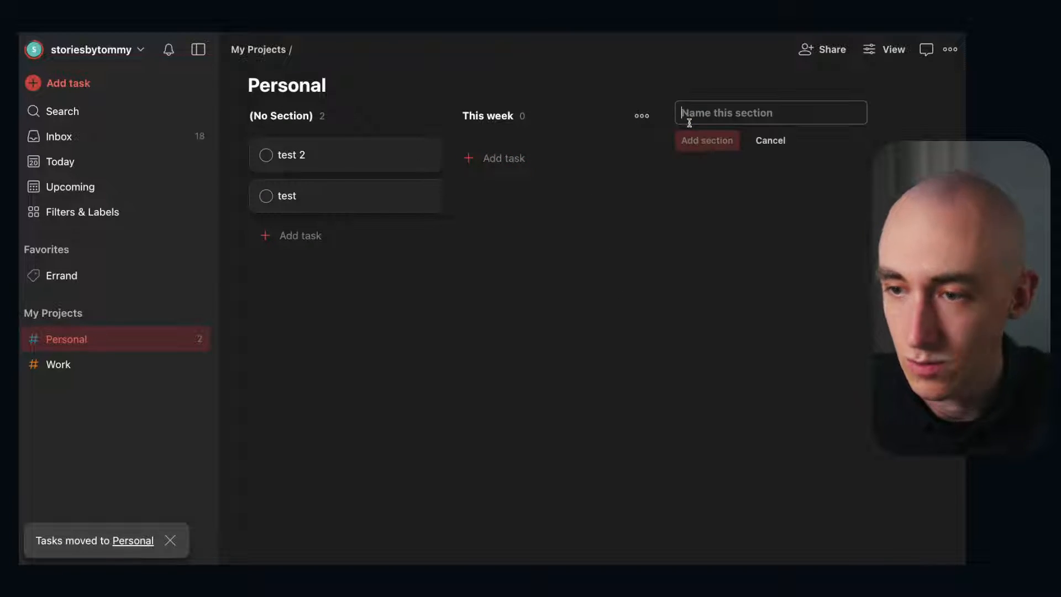
{"action": "type", "text": "This mo"}
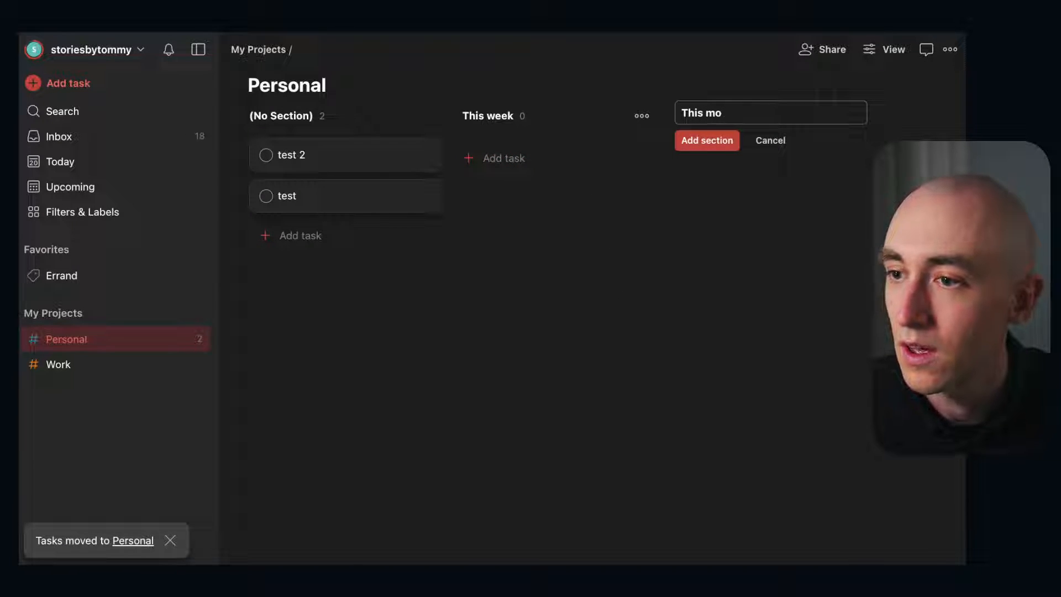
{"action": "type", "text": "nthg"}
{"action": "key", "text": "BackSpace"}
{"action": "key", "text": "Return"}
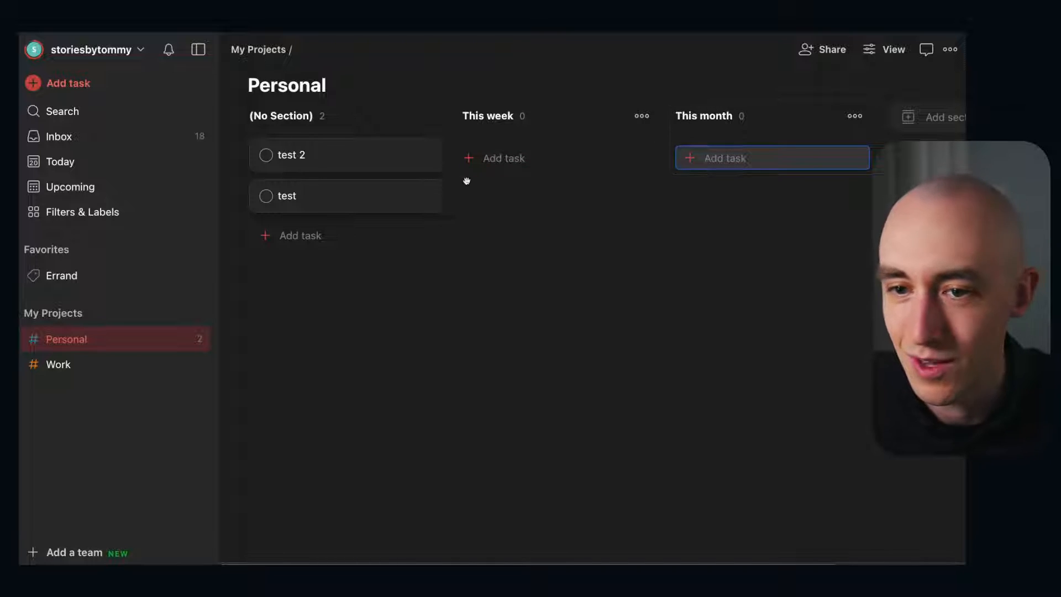
{"action": "left_click_drag", "start_coordinate": [396, 157], "coordinate": [571, 171]}
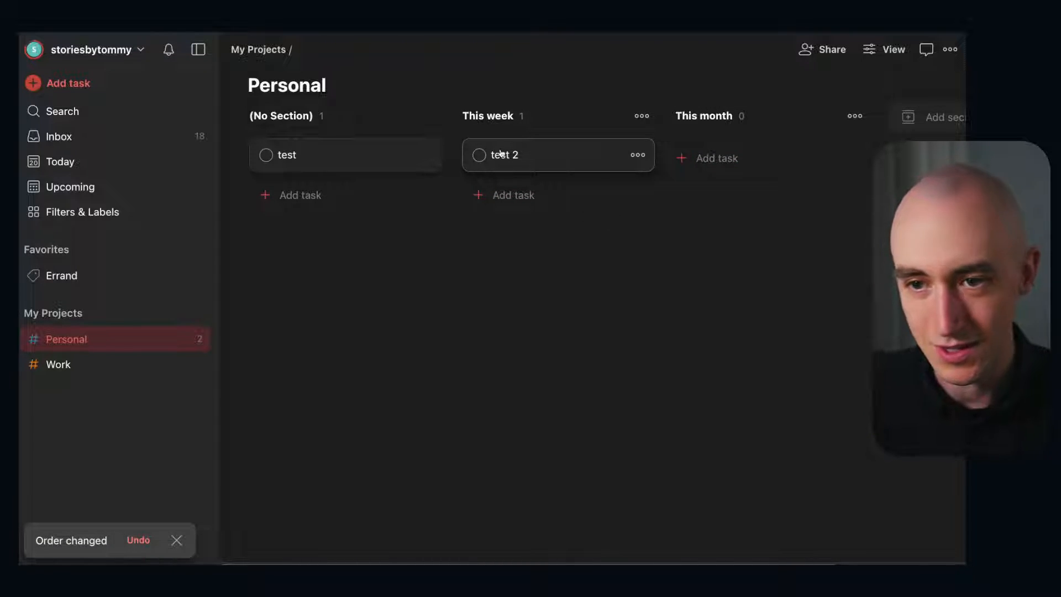
Set the Personal project to the List layout and move "test 2" out of the "This week" section to below "test".
{"action": "left_click", "coordinate": [884, 49]}
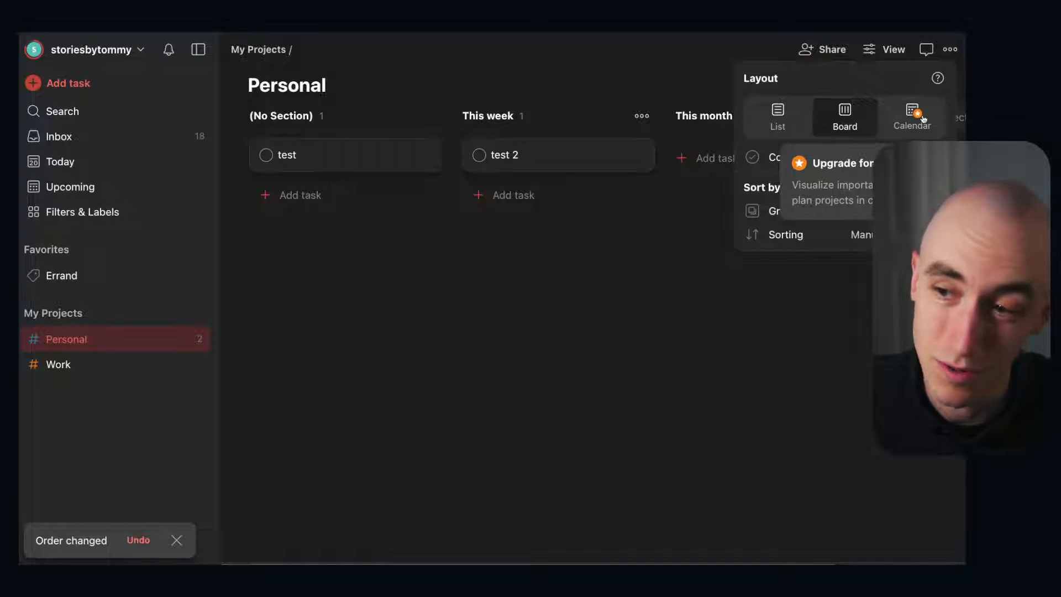
{"action": "left_click", "coordinate": [776, 117]}
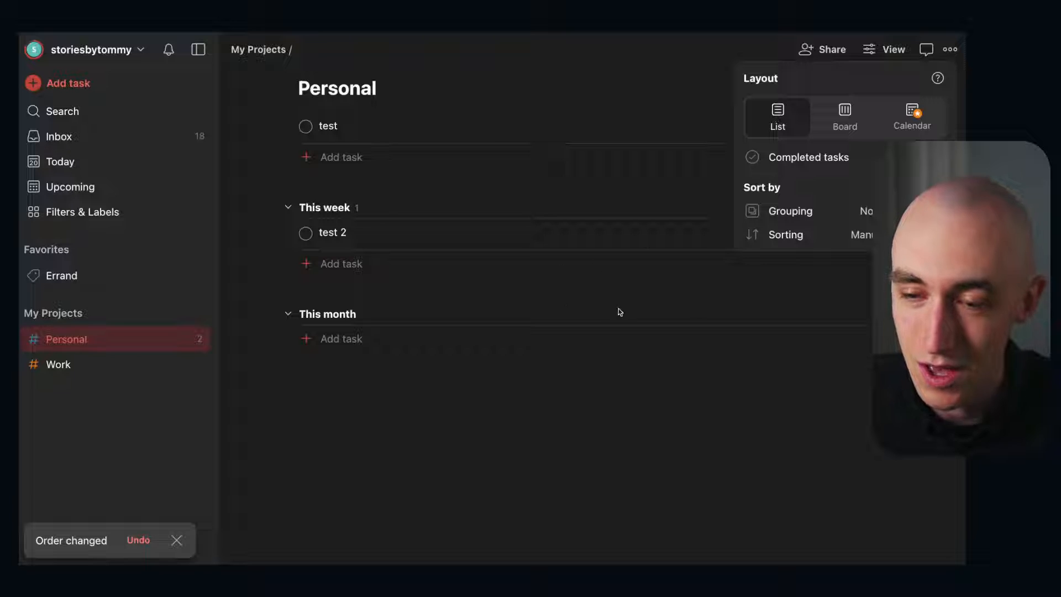
{"action": "left_click", "coordinate": [736, 393]}
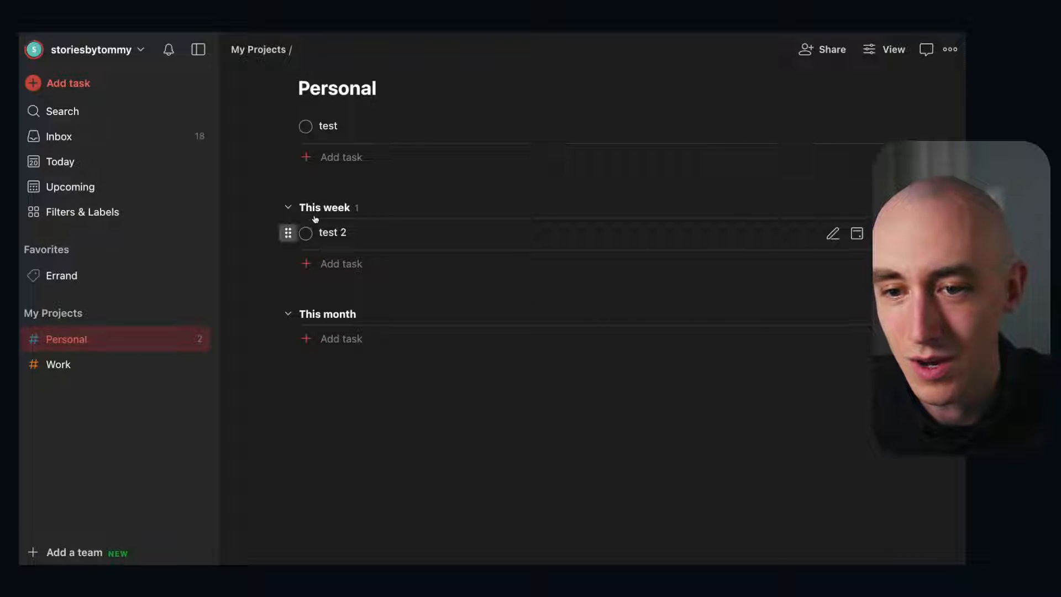
{"action": "left_click_drag", "start_coordinate": [315, 220], "coordinate": [296, 159]}
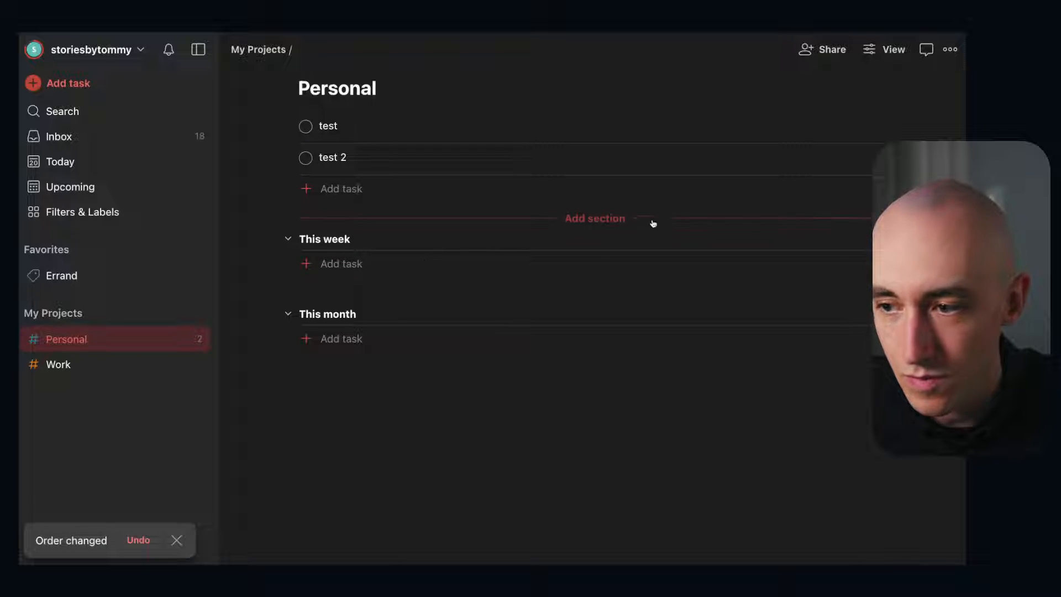
Delete the "This week" and "This month" sections from the Personal project.
{"action": "left_click", "coordinate": [939, 238]}
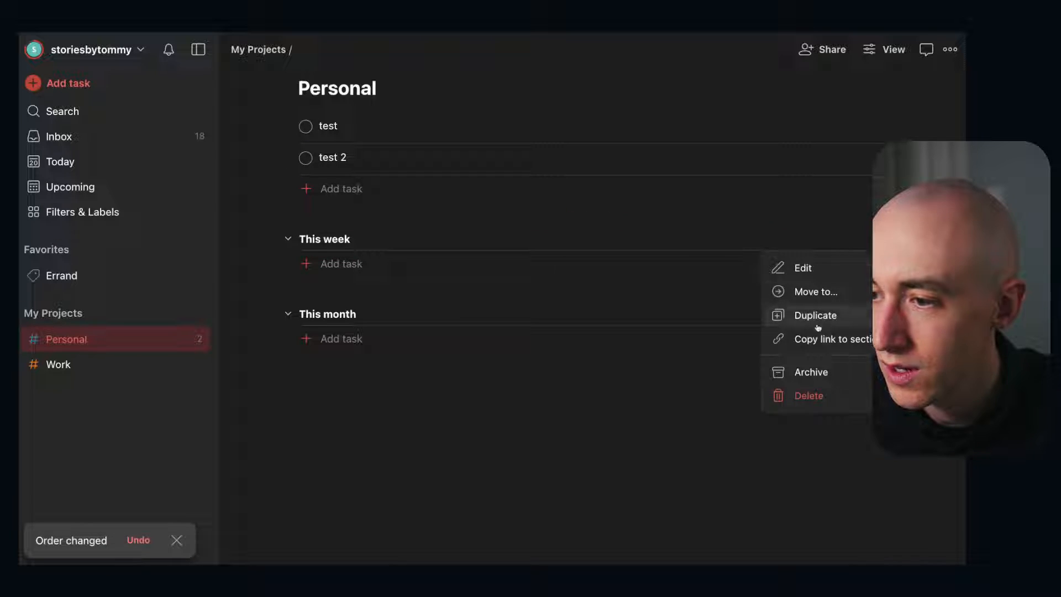
{"action": "left_click", "coordinate": [801, 395]}
{"action": "left_click", "coordinate": [613, 209]}
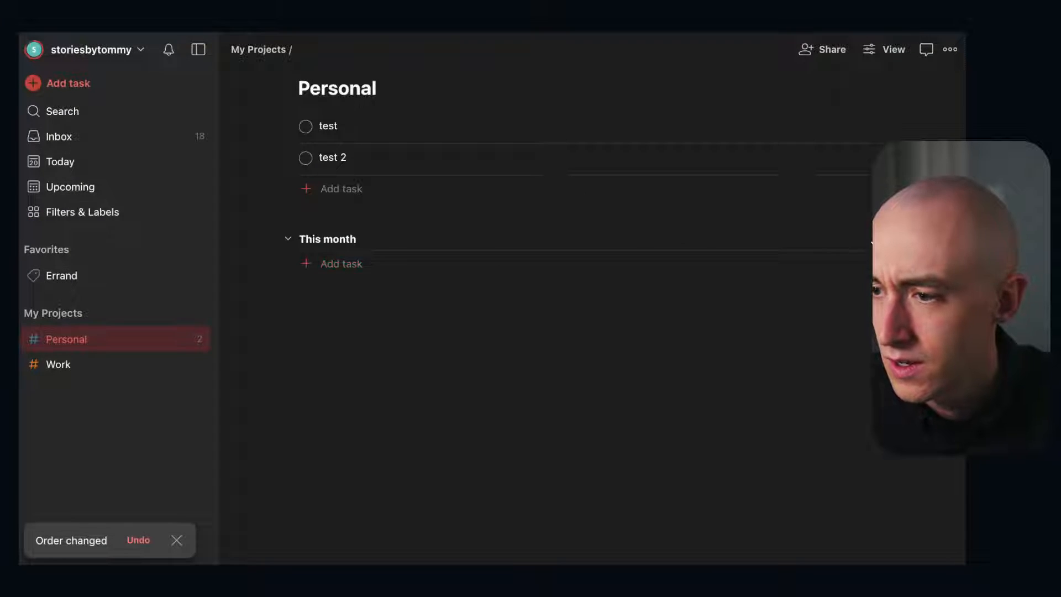
{"action": "left_click", "coordinate": [939, 239]}
{"action": "left_click", "coordinate": [801, 395]}
{"action": "left_click", "coordinate": [635, 209]}
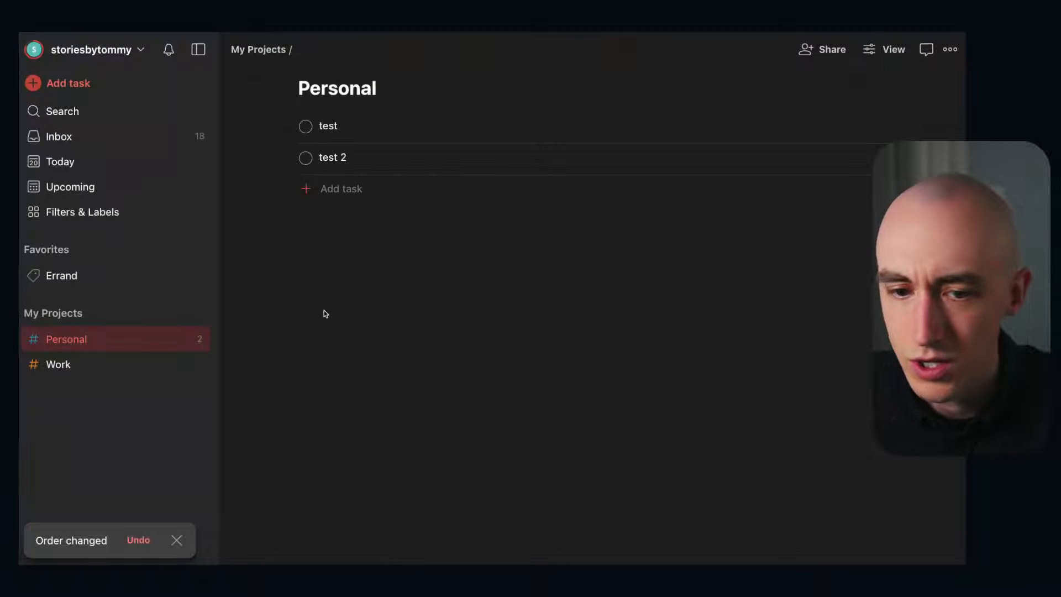
Open the Errand label and remove it from the favorites.
{"action": "left_click", "coordinate": [113, 275]}
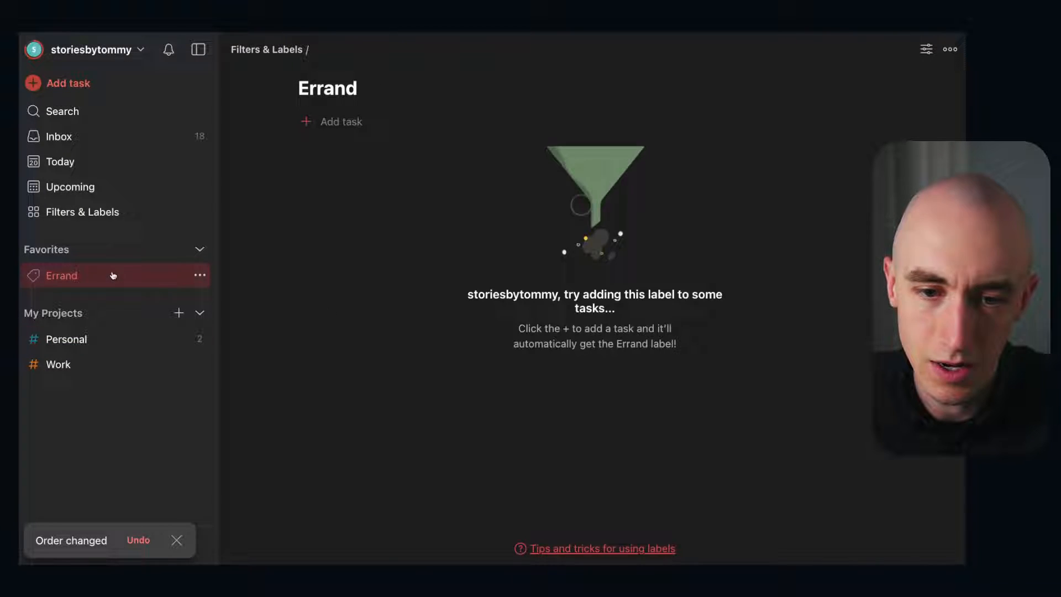
{"action": "left_click", "coordinate": [200, 275]}
{"action": "left_click", "coordinate": [135, 301]}
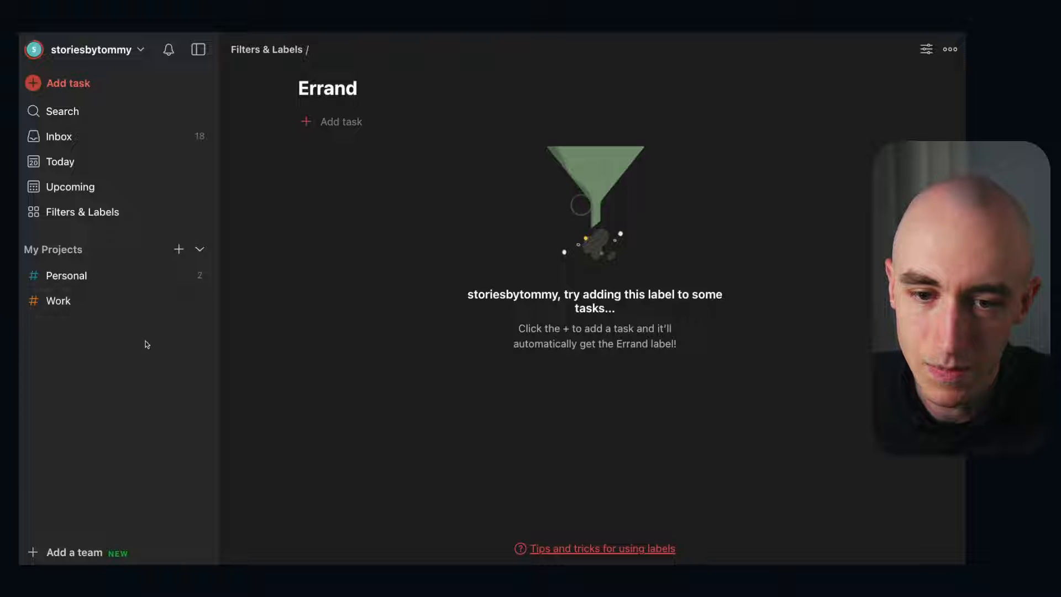
Create a project named "Lists" with the Mint Green color and list layout.
{"action": "left_click", "coordinate": [178, 249]}
{"action": "type", "text": "Lists"}
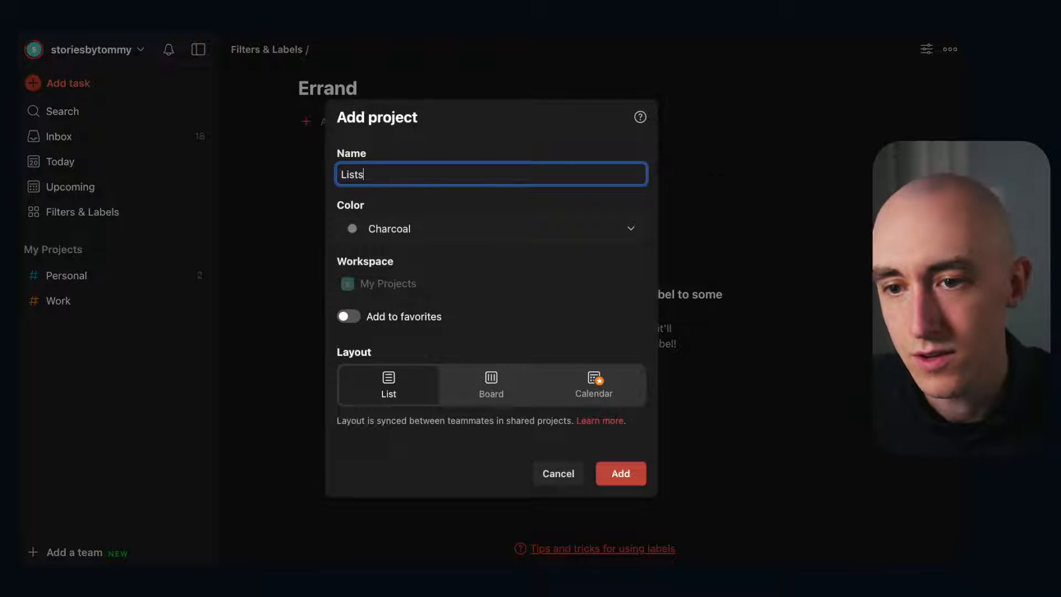
{"action": "left_click", "coordinate": [358, 231]}
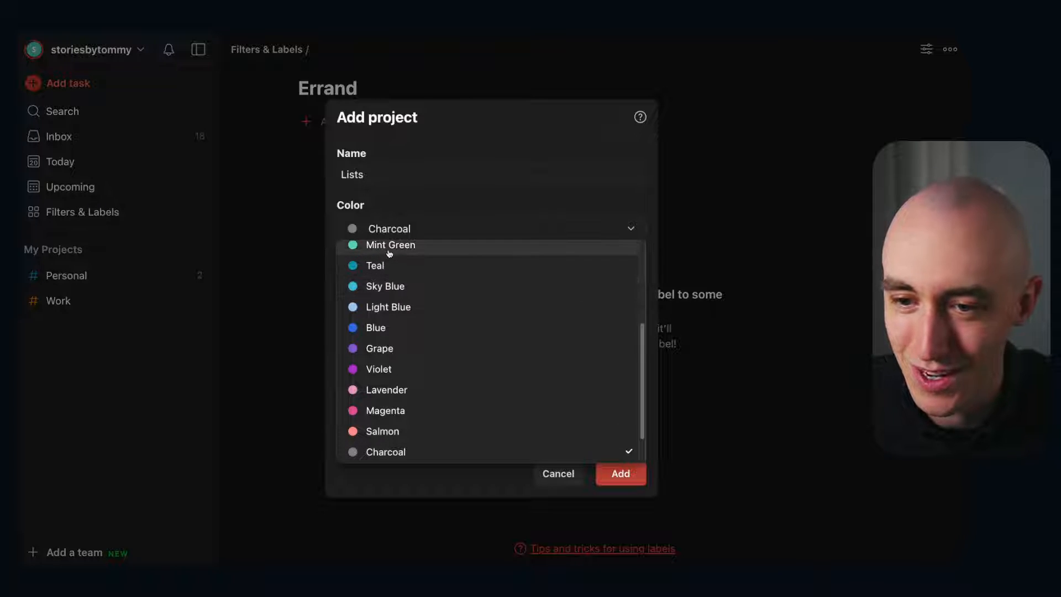
{"action": "left_click", "coordinate": [389, 245]}
{"action": "left_click", "coordinate": [615, 472]}
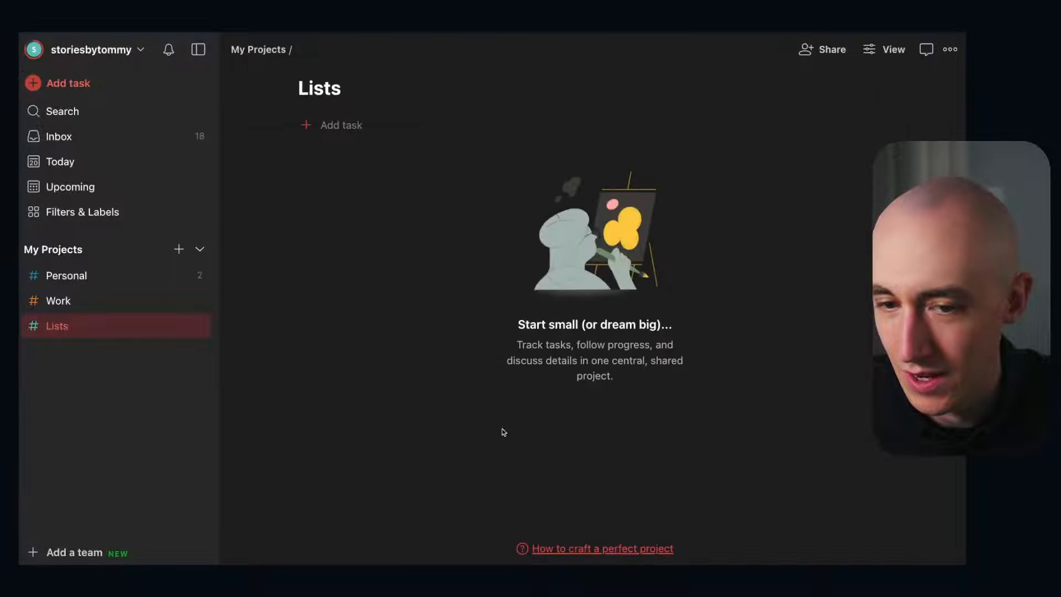
Look through the Personal, Work and Lists projects in turn.
{"action": "left_click", "coordinate": [125, 279]}
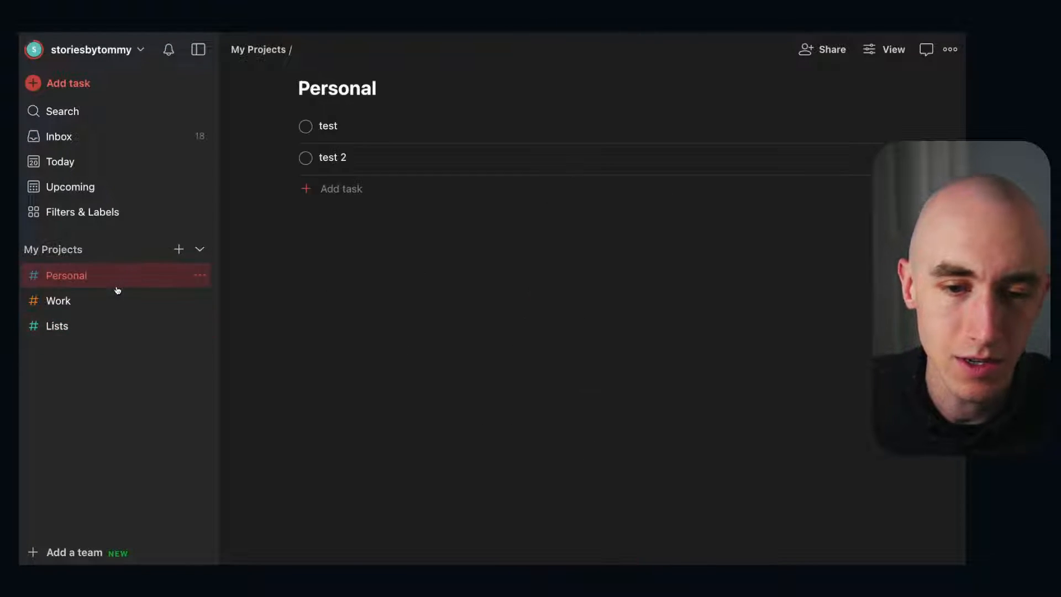
{"action": "left_click", "coordinate": [116, 299]}
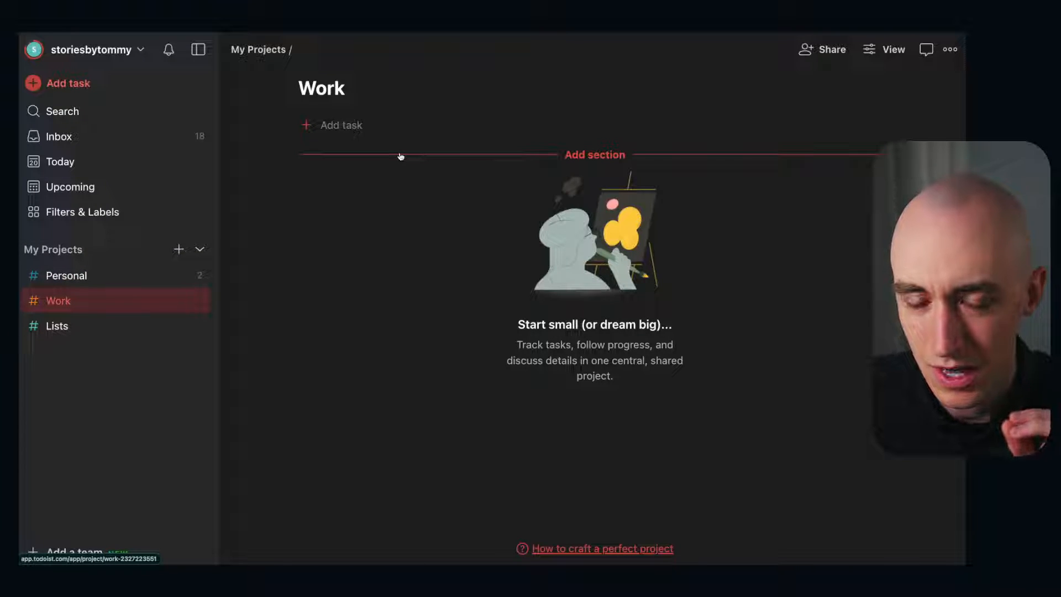
{"action": "left_click", "coordinate": [102, 326]}
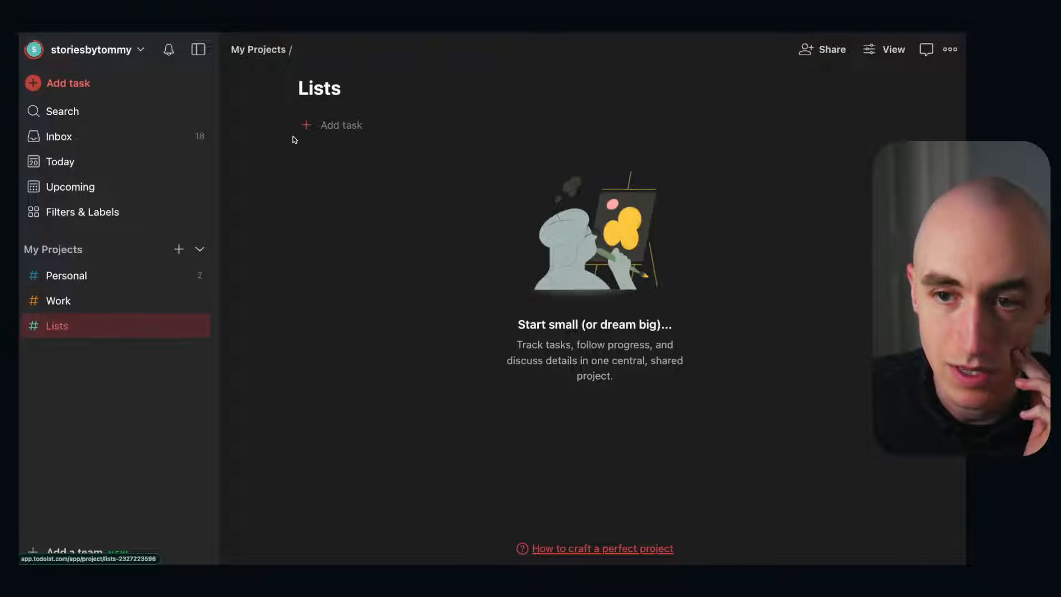
Add three sections named "Movies", "Books" and "Restaurant" to the Lists project.
{"action": "left_click", "coordinate": [355, 154]}
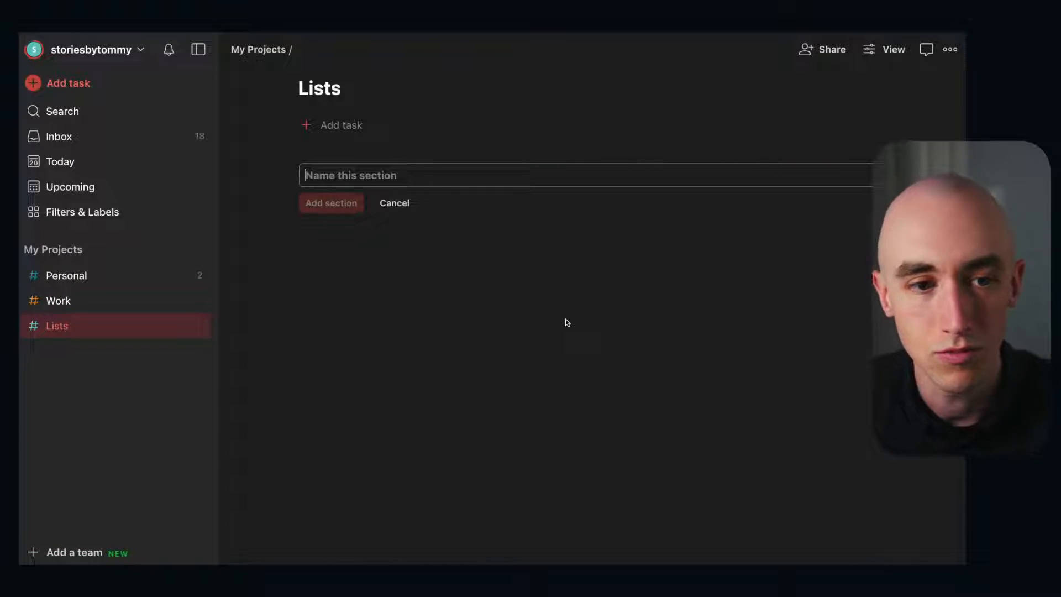
{"action": "type", "text": "Movies"}
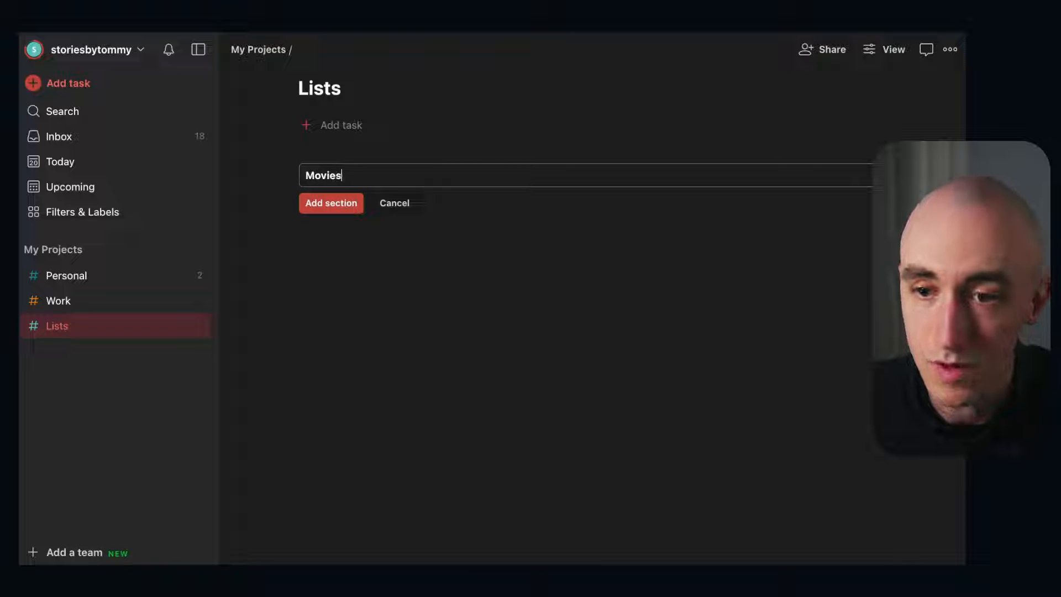
{"action": "key", "text": "Return"}
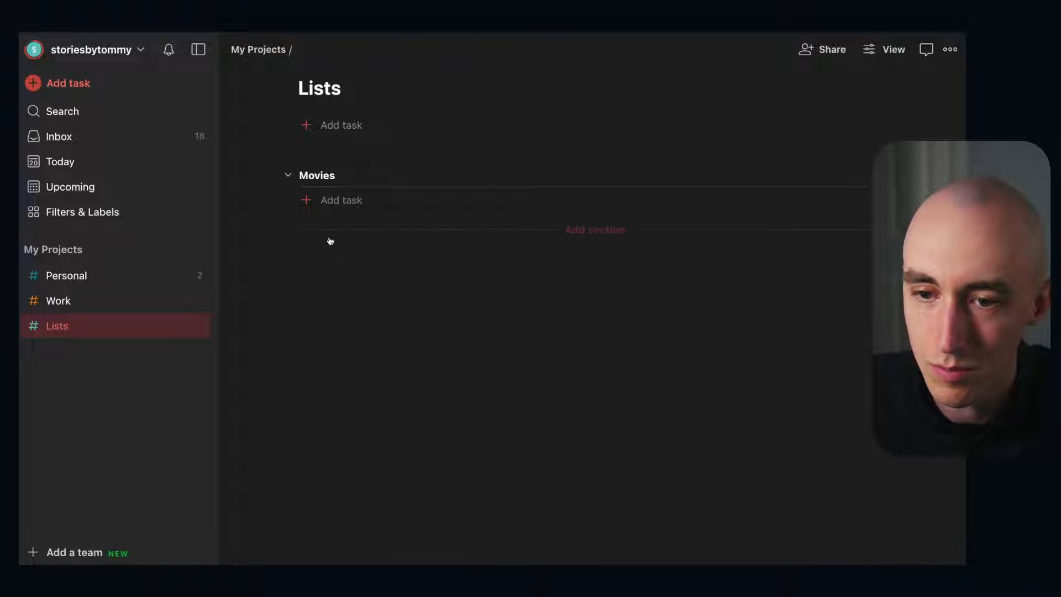
{"action": "left_click", "coordinate": [331, 241]}
{"action": "type", "text": "Books"}
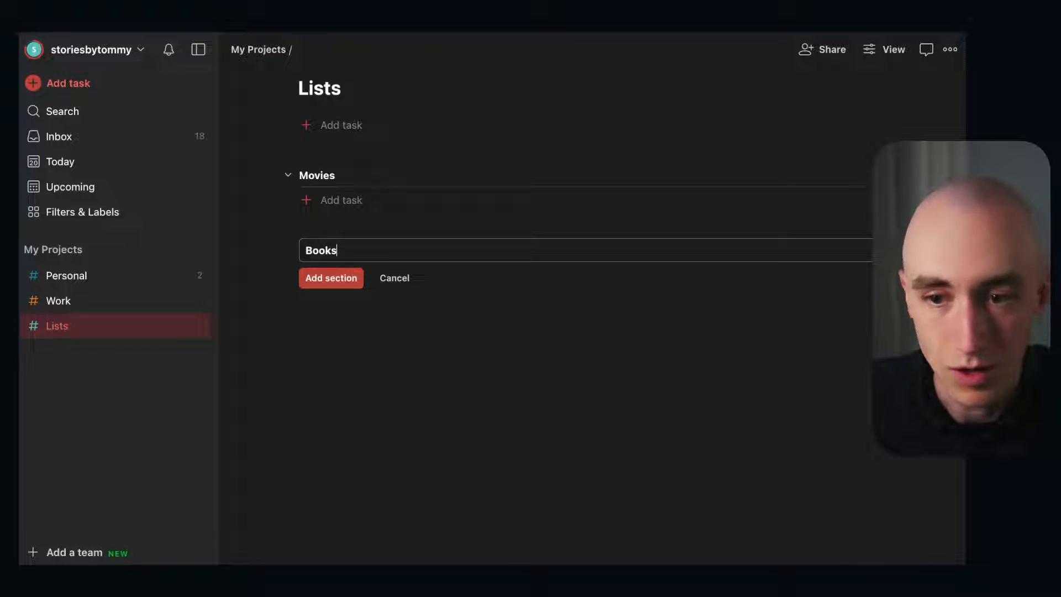
{"action": "key", "text": "Return"}
{"action": "left_click", "coordinate": [353, 303]}
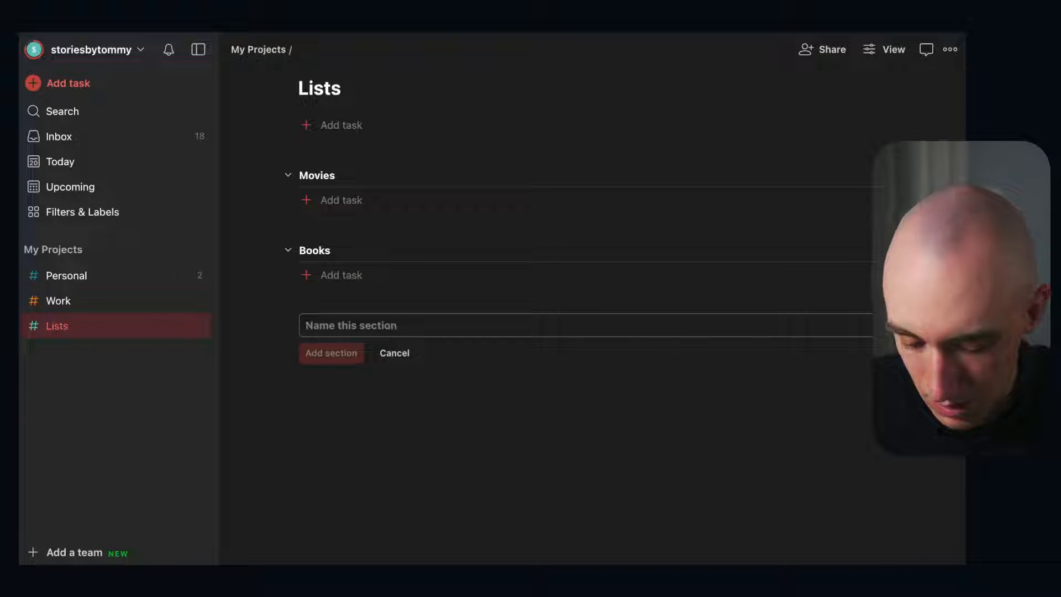
{"action": "type", "text": "Rest"}
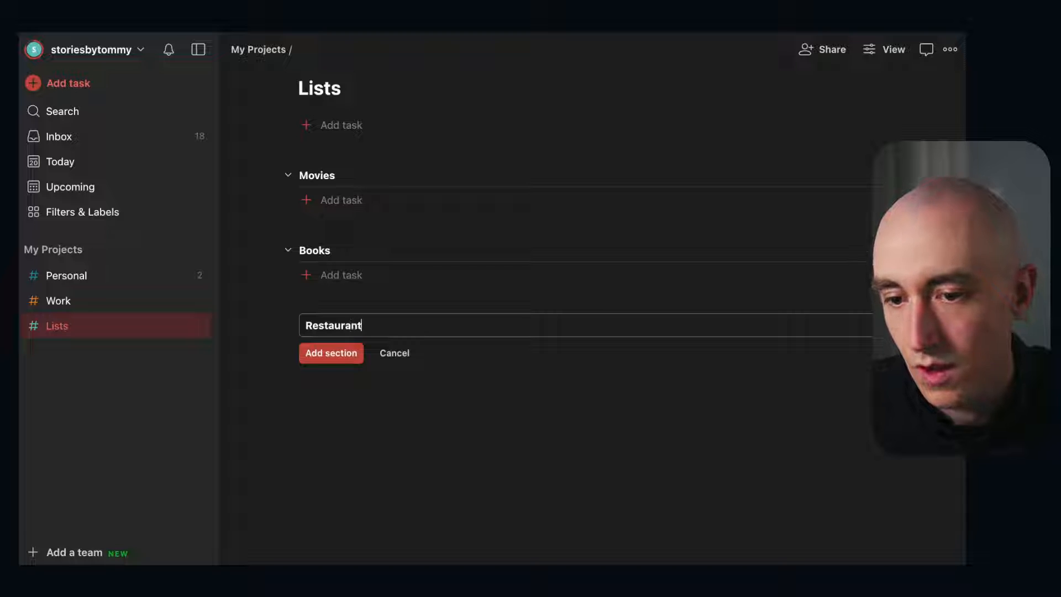
{"action": "type", "text": "aurant"}
{"action": "key", "text": "Return"}
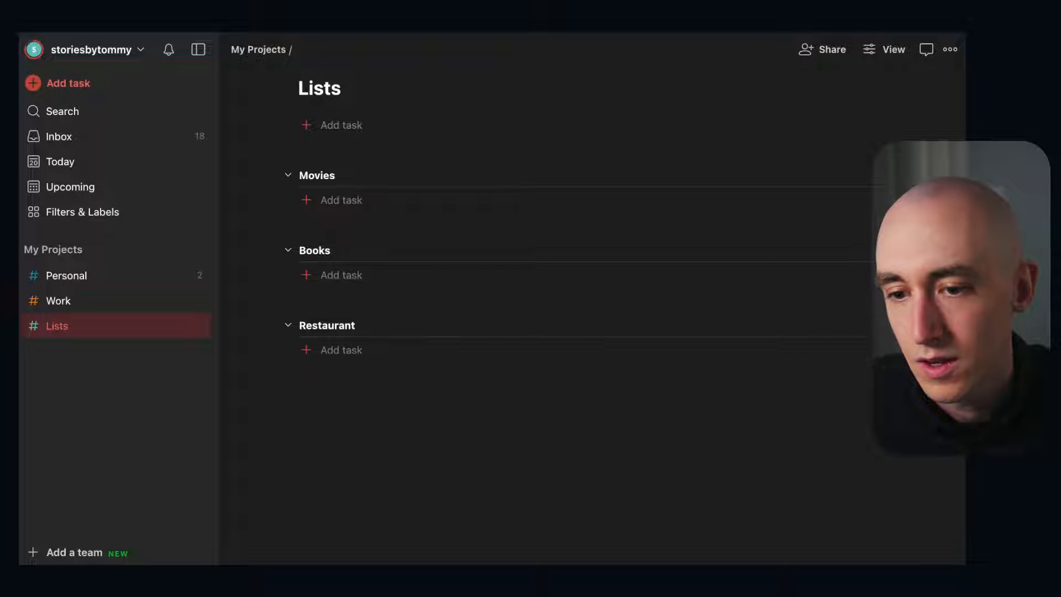
Add a task "sjdsdjldslkjfslkjdlkfjl" to the Movies section, with a short note on who recommended it as its description.
{"action": "left_click", "coordinate": [349, 210]}
{"action": "type", "text": "sjdsdjldslkjfslkjdlkfjl"}
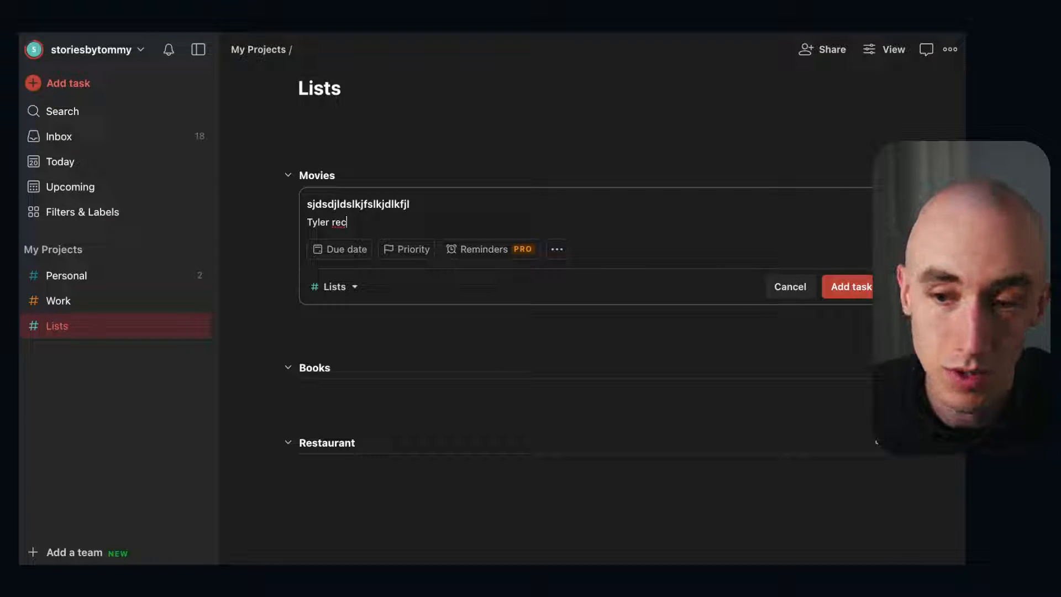
{"action": "key", "text": "Return"}
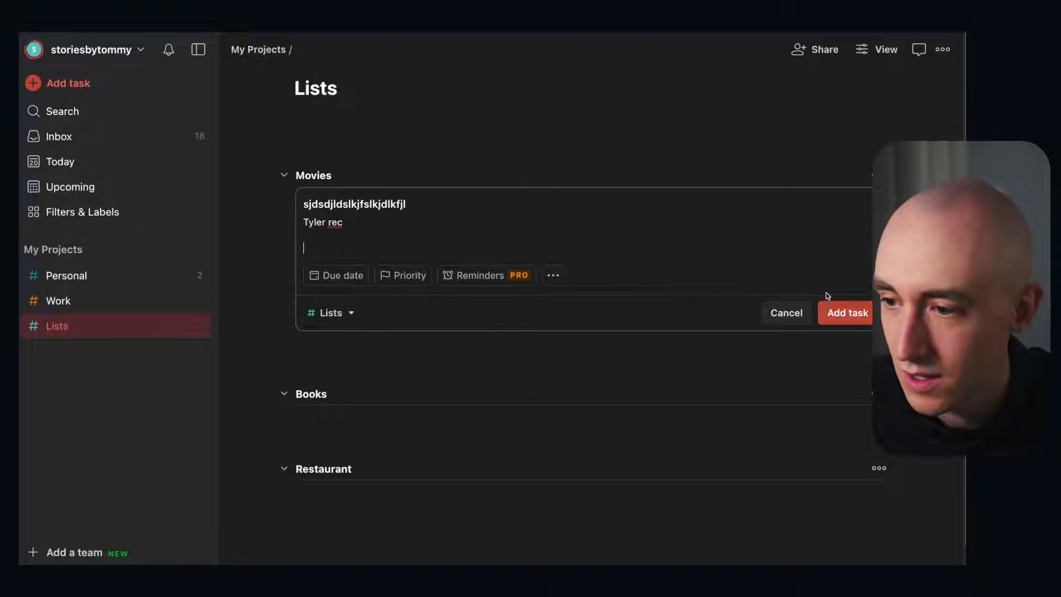
{"action": "key", "text": "BackSpace"}
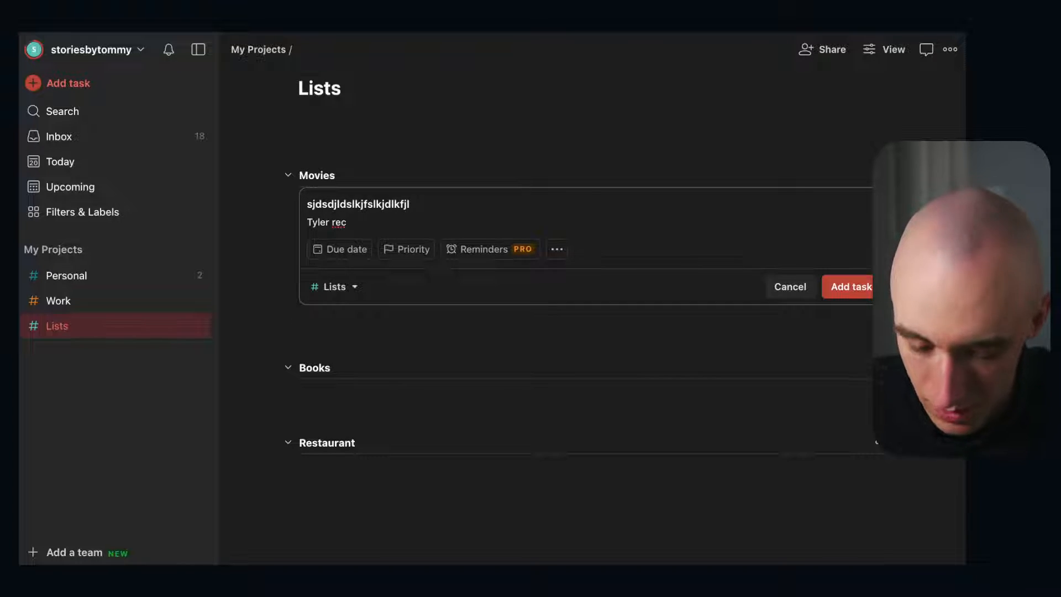
{"action": "key", "text": "super+Return"}
{"action": "left_click", "coordinate": [785, 331]}
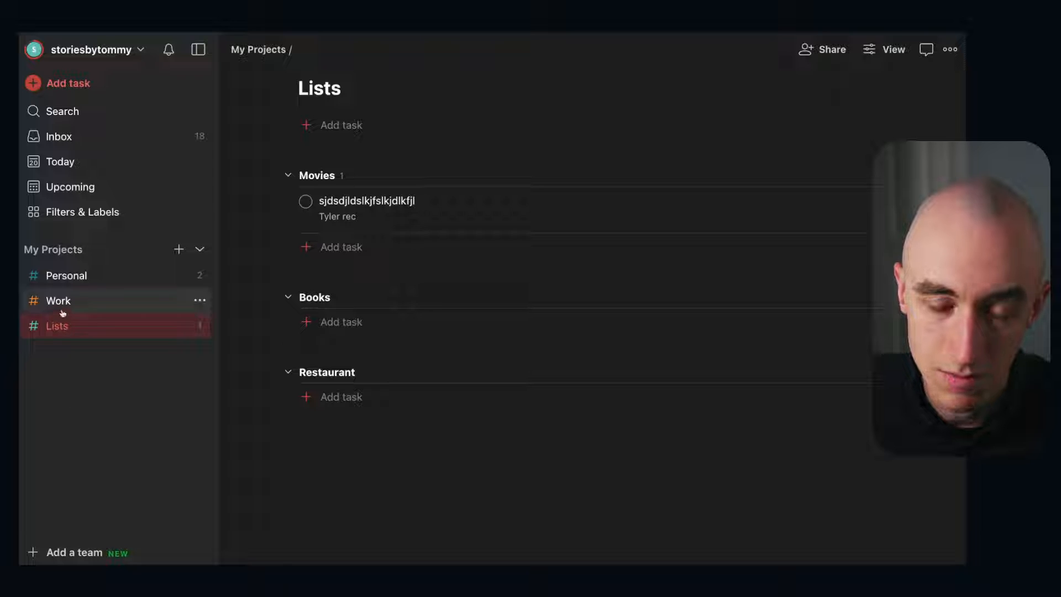
Nest the Work project under Personal as a sub-project, and return it to the top level.
{"action": "left_click_drag", "start_coordinate": [44, 304], "coordinate": [71, 292]}
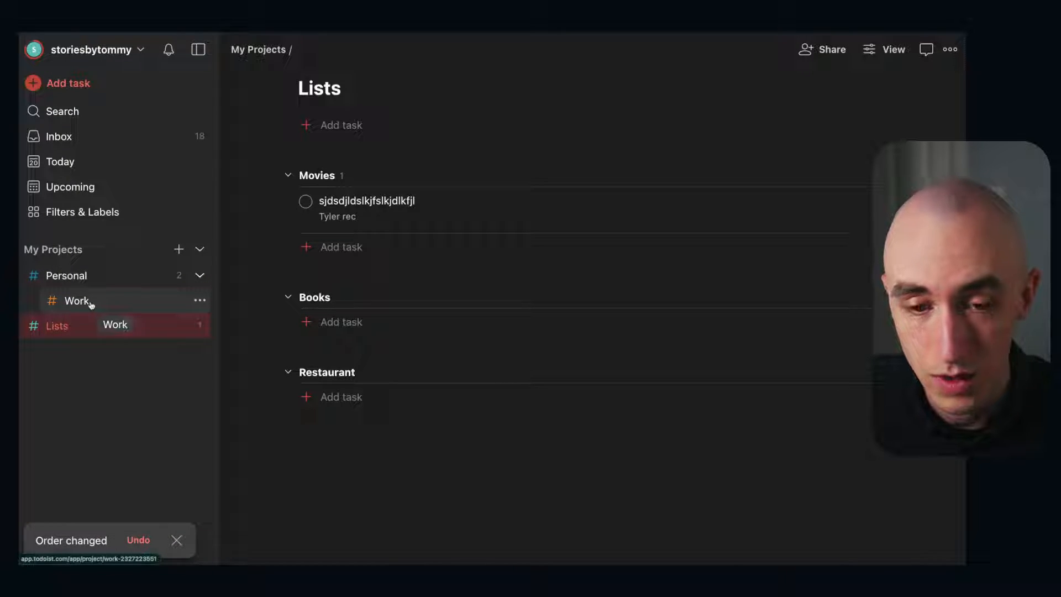
{"action": "left_click_drag", "start_coordinate": [69, 301], "coordinate": [25, 293]}
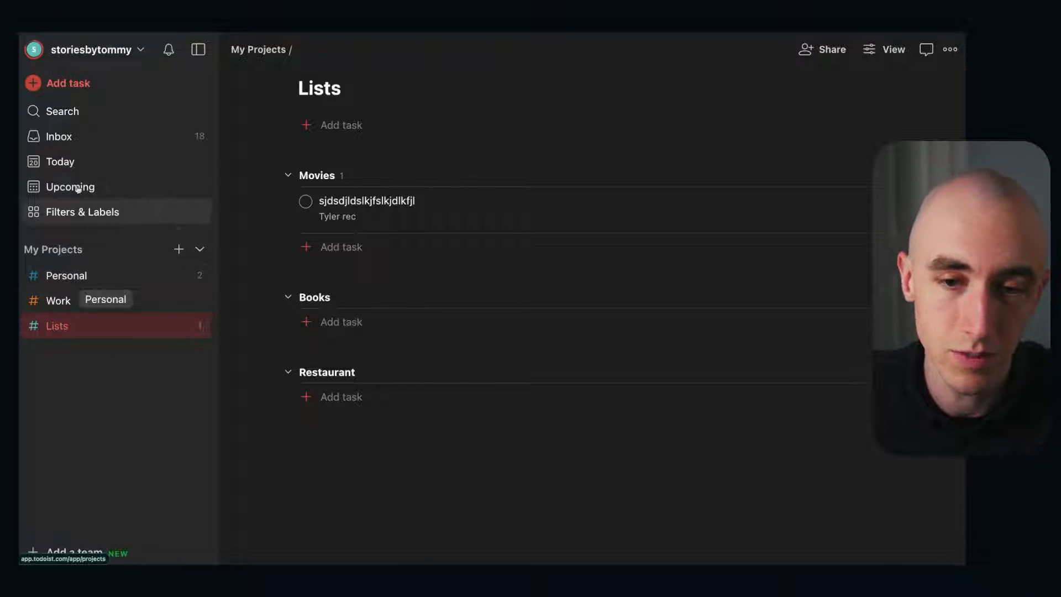
Open the Inbox and look through its list of tasks.
{"action": "left_click", "coordinate": [145, 139]}
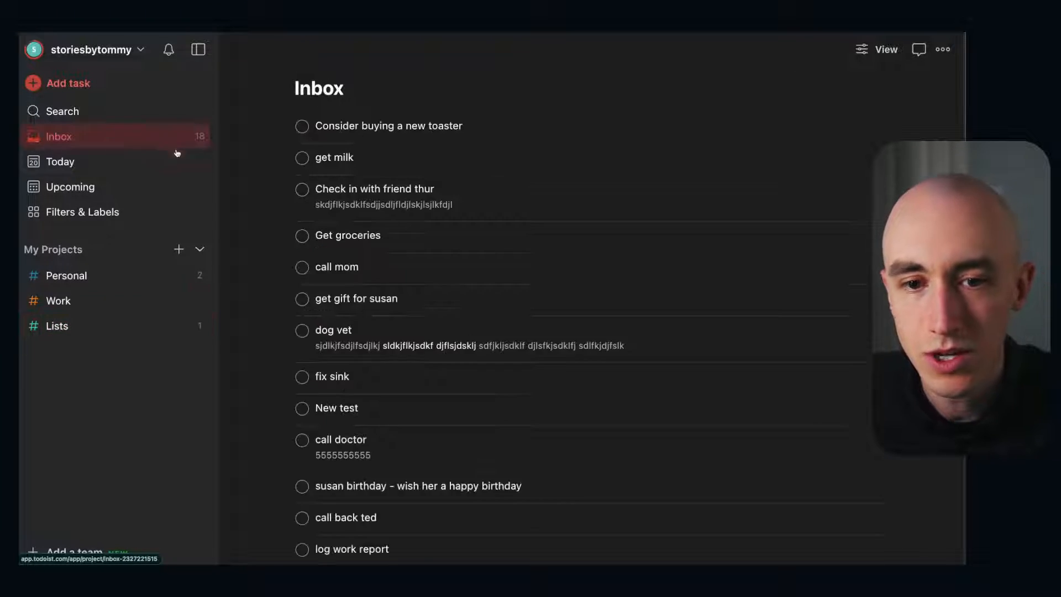
{"action": "scroll", "coordinate": [625, 270], "scroll_direction": "down", "scroll_amount": 5}
{"action": "scroll", "coordinate": [625, 270], "scroll_direction": "up", "scroll_amount": 5}
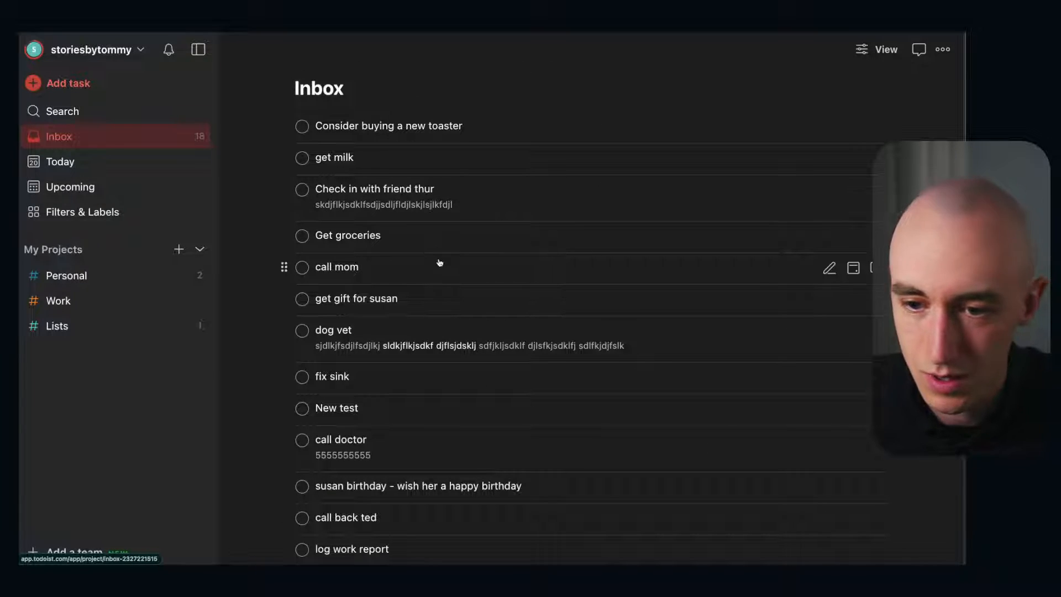
{"action": "scroll", "coordinate": [440, 263], "scroll_direction": "down", "scroll_amount": 5}
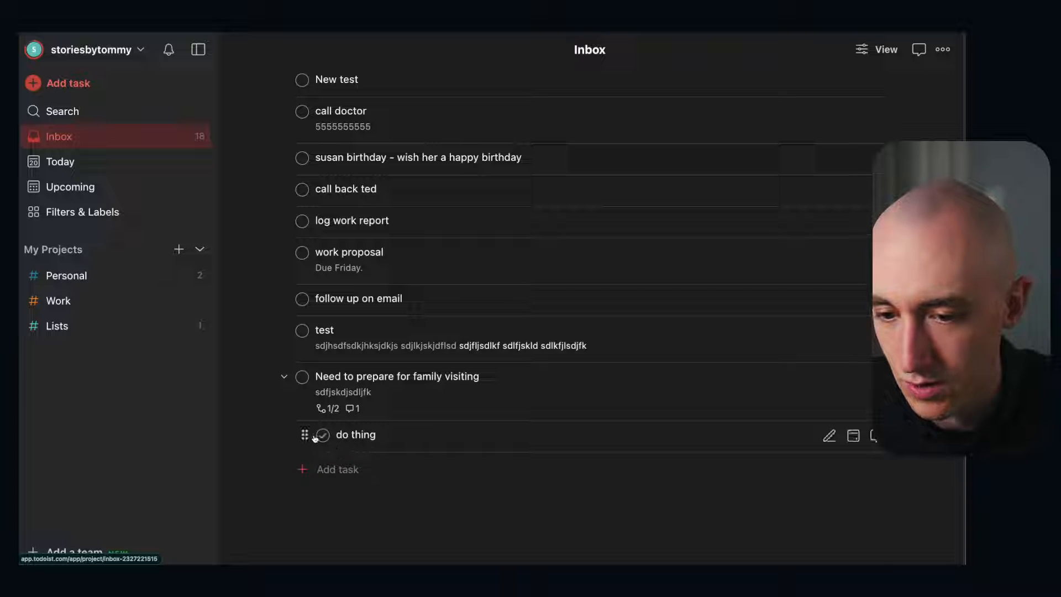
Take the "do thing" sub-task out of "Need to prepare for family visiting", nest it back in and collapse the parent task.
{"action": "left_click_drag", "start_coordinate": [315, 438], "coordinate": [287, 436]}
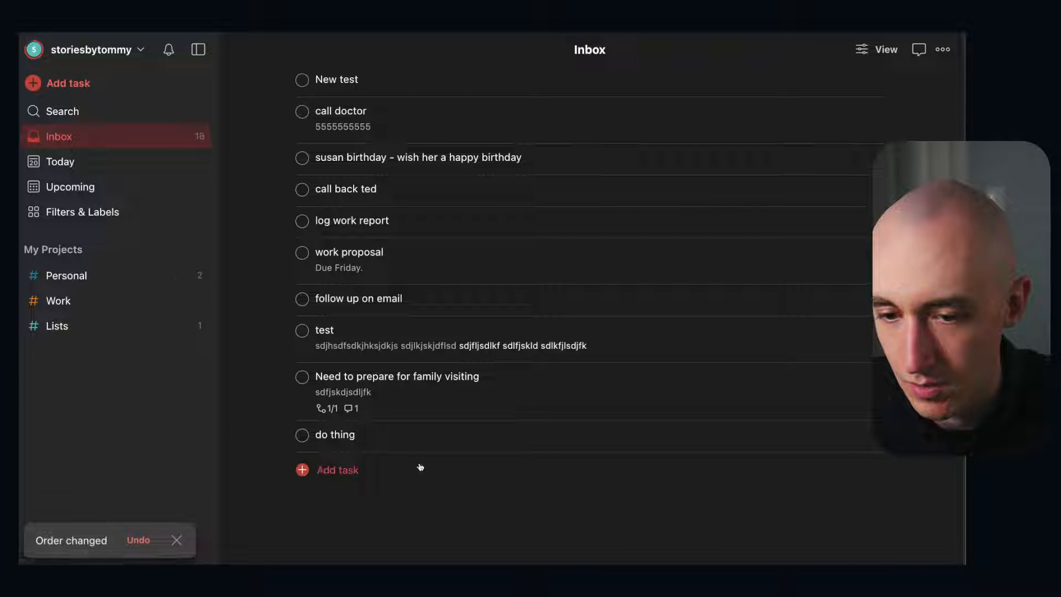
{"action": "scroll", "coordinate": [395, 433], "scroll_direction": "up", "scroll_amount": 2}
{"action": "scroll", "coordinate": [395, 434], "scroll_direction": "down", "scroll_amount": 2}
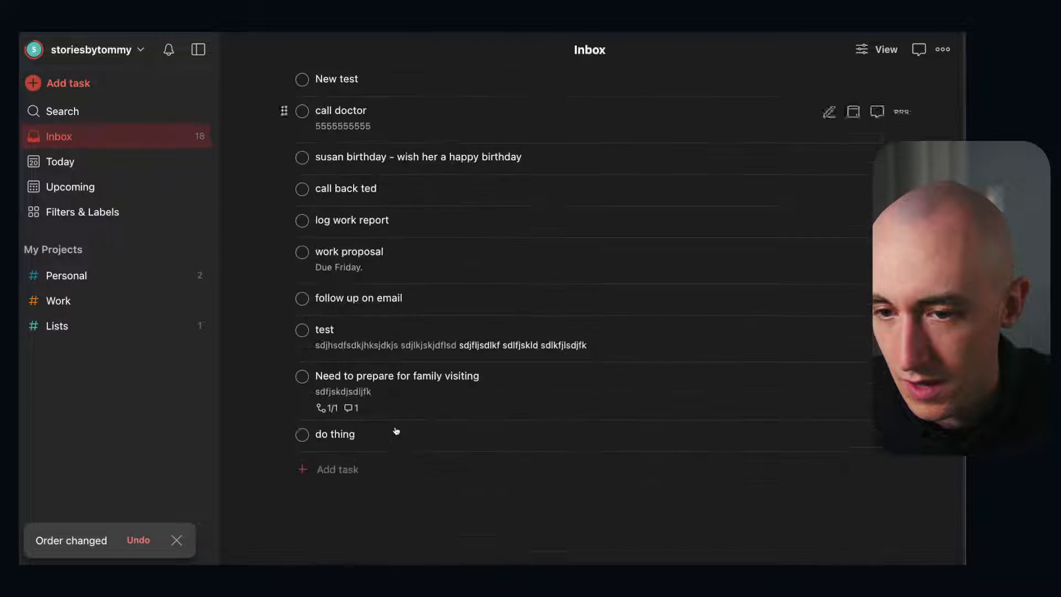
{"action": "left_click_drag", "start_coordinate": [284, 434], "coordinate": [367, 442]}
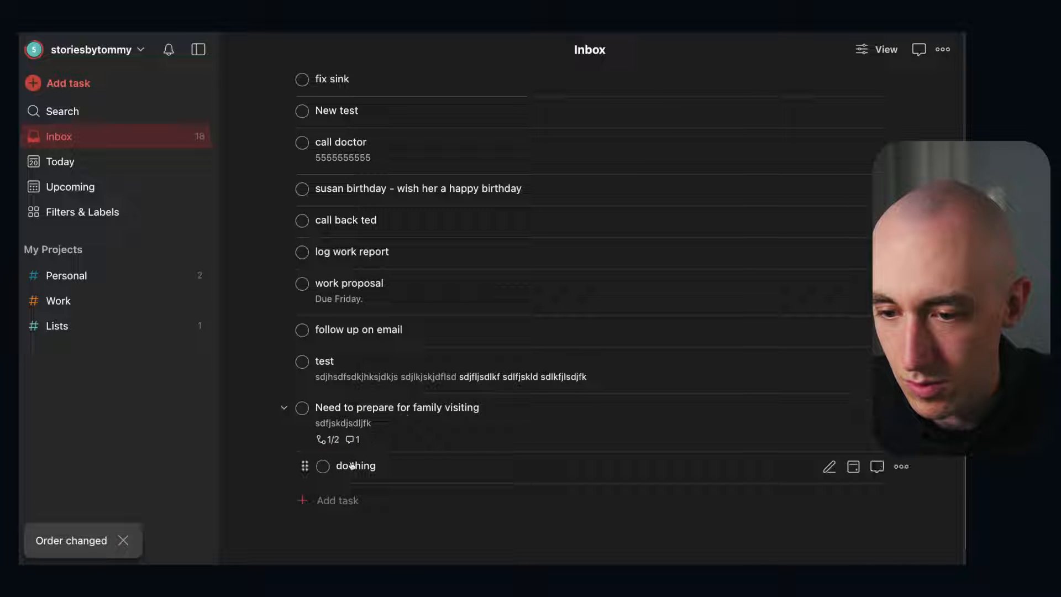
{"action": "left_click", "coordinate": [284, 409]}
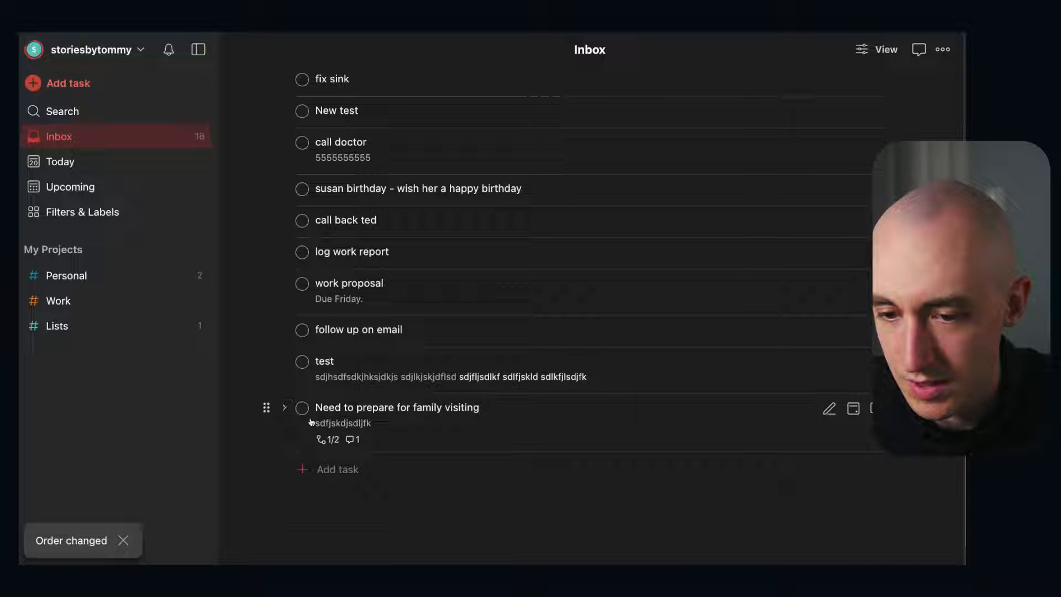
Move the "Consider buying a new toaster" and "get milk" tasks from the Inbox to the Personal project.
{"action": "scroll", "coordinate": [285, 331], "scroll_direction": "up", "scroll_amount": 5}
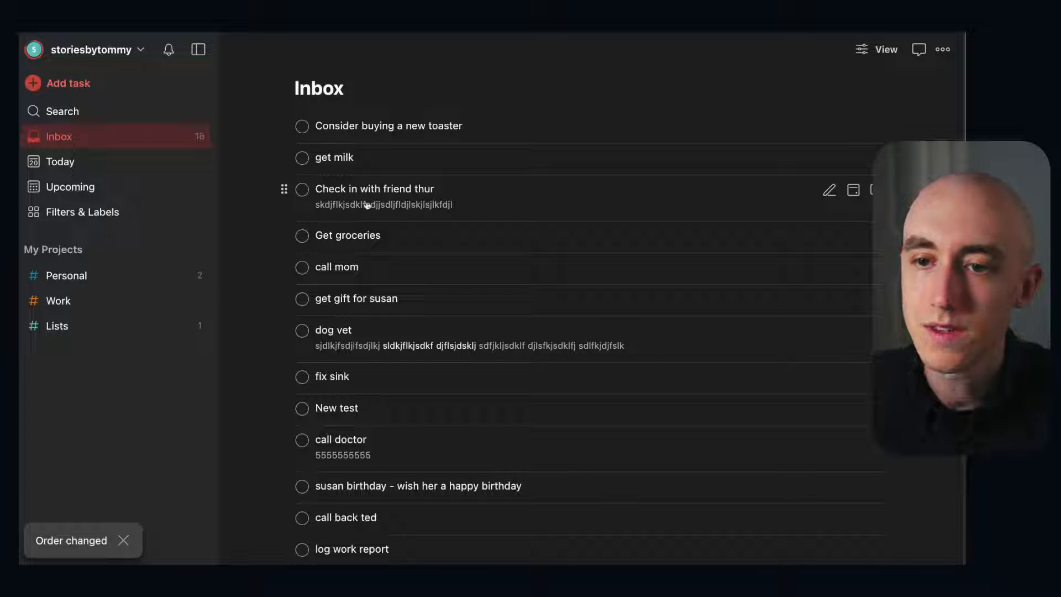
{"action": "left_click", "coordinate": [514, 132]}
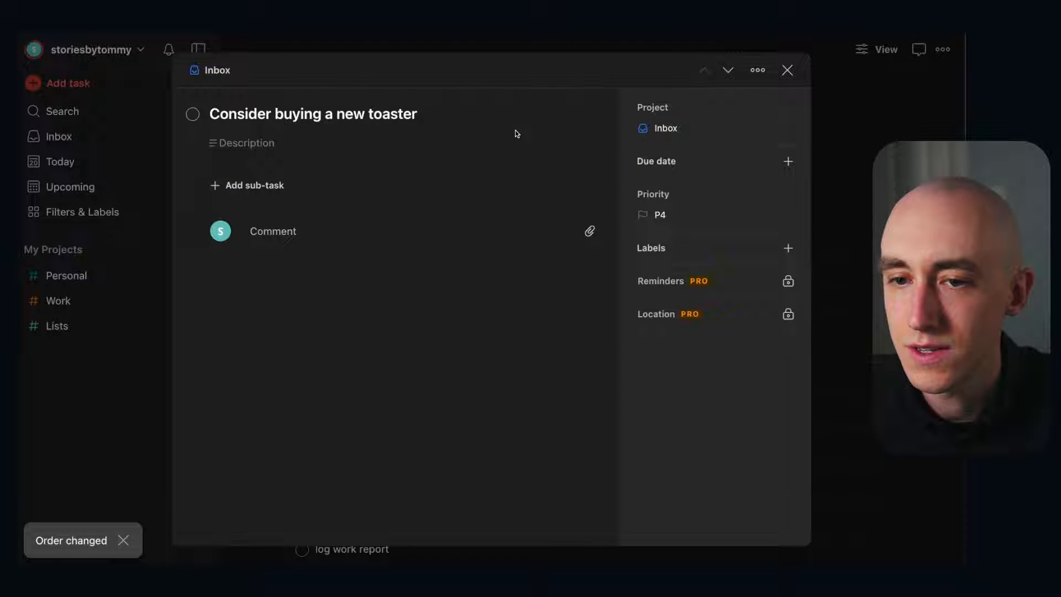
{"action": "left_click", "coordinate": [666, 128]}
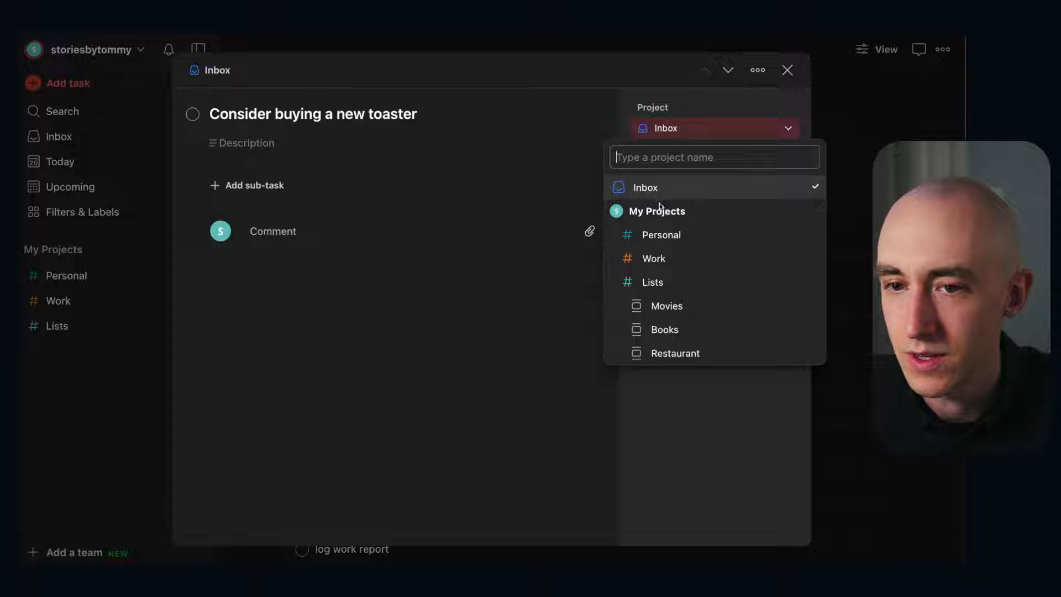
{"action": "left_click", "coordinate": [661, 235]}
{"action": "key", "text": "Escape"}
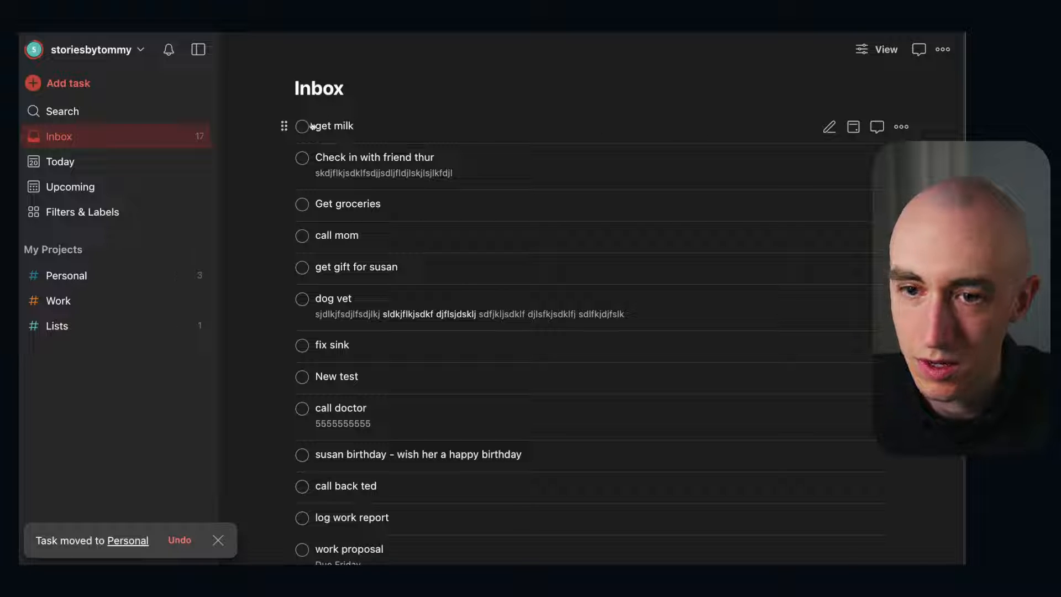
{"action": "left_click_drag", "start_coordinate": [283, 126], "coordinate": [64, 279]}
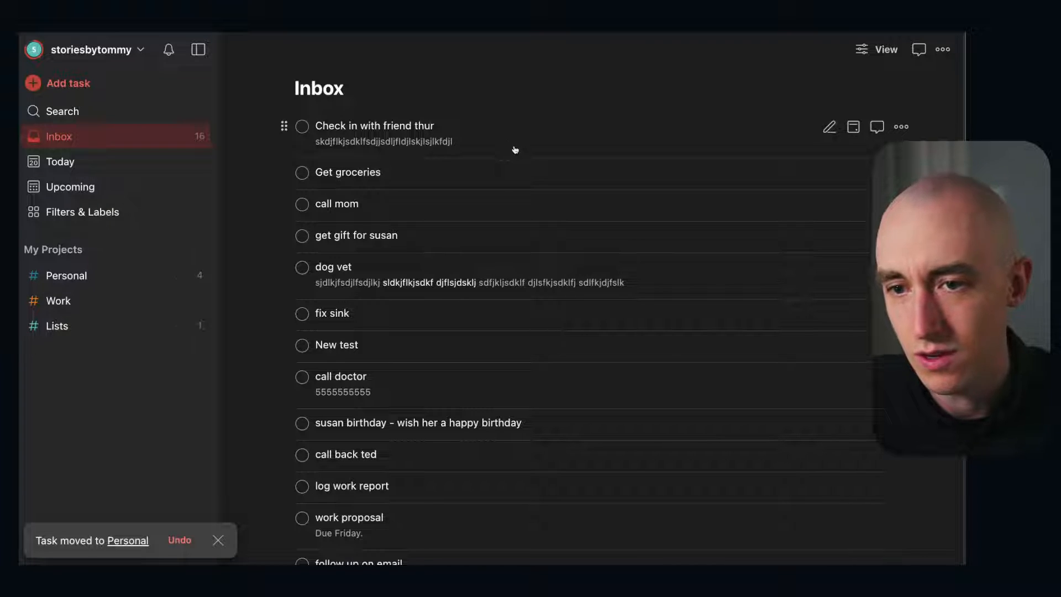
Move all Inbox tasks together to the Personal project, except "New test", the call-back task, "log work report", "work proposal" and "follow up on email".
{"action": "left_click", "coordinate": [376, 132], "text": "super"}
{"action": "left_click", "coordinate": [399, 176], "text": "super"}
{"action": "left_click", "coordinate": [396, 209], "text": "super"}
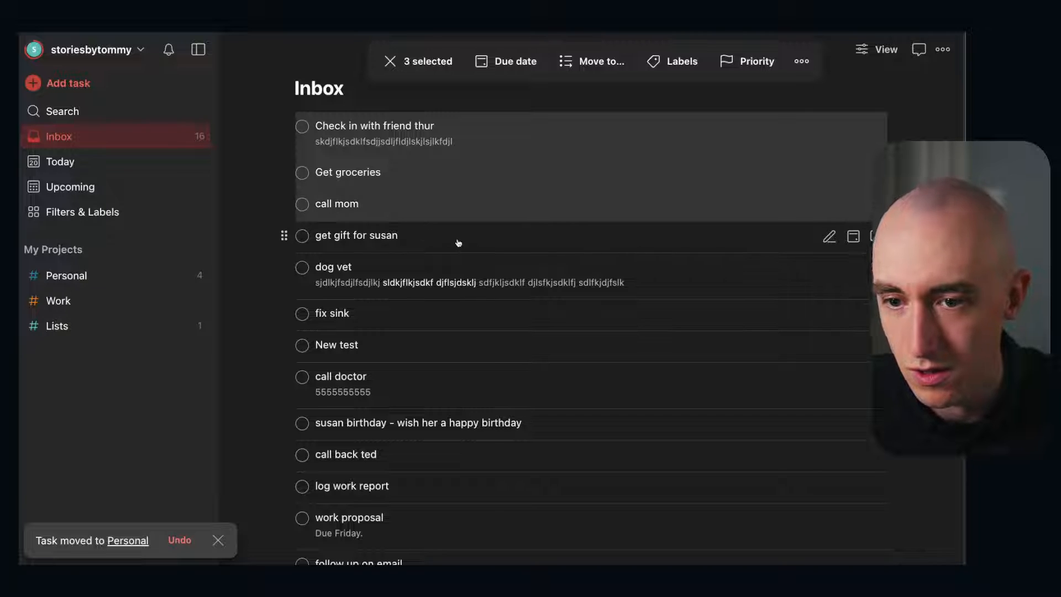
{"action": "left_click", "coordinate": [448, 239], "text": "super"}
{"action": "left_click", "coordinate": [417, 272], "text": "super"}
{"action": "left_click", "coordinate": [398, 309], "text": "super"}
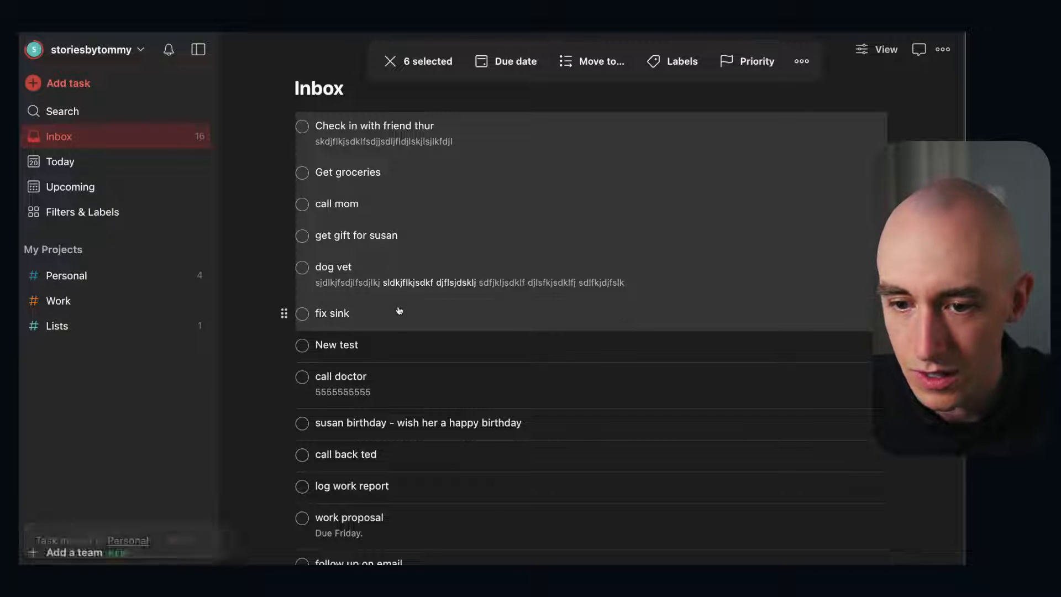
{"action": "scroll", "coordinate": [462, 319], "scroll_direction": "down", "scroll_amount": 1}
{"action": "scroll", "coordinate": [462, 320], "scroll_direction": "down", "scroll_amount": 1}
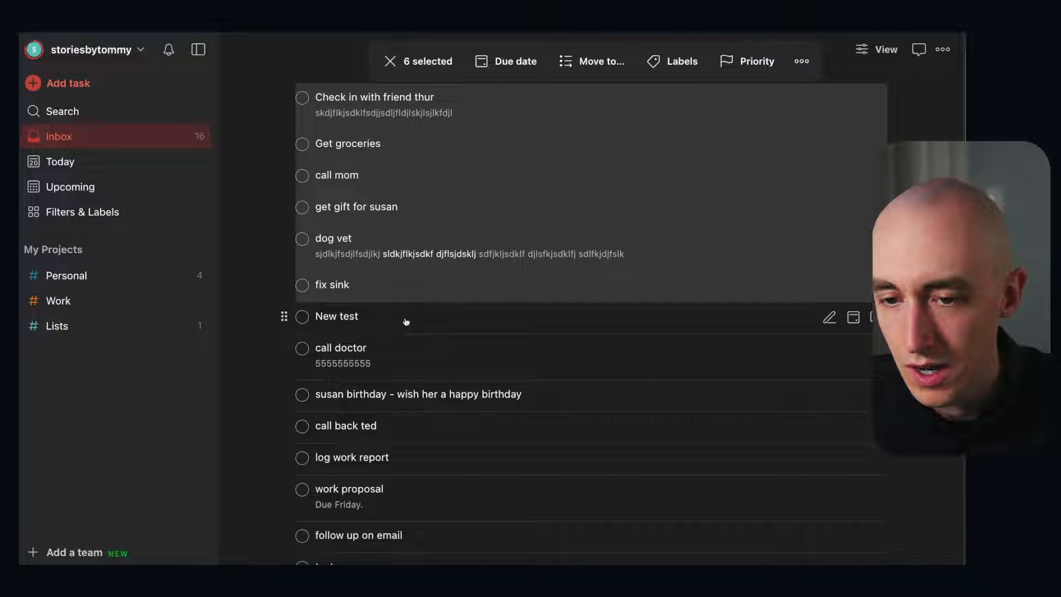
{"action": "scroll", "coordinate": [463, 330], "scroll_direction": "down", "scroll_amount": 3}
{"action": "left_click", "coordinate": [428, 280], "text": "super"}
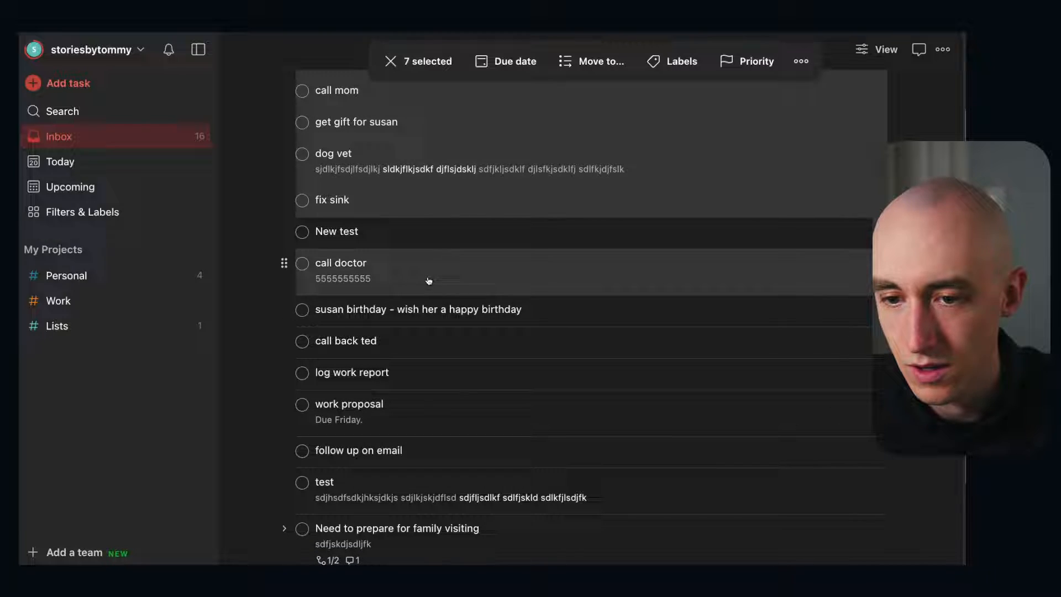
{"action": "left_click", "coordinate": [441, 316], "text": "super"}
{"action": "scroll", "coordinate": [481, 383], "scroll_direction": "down", "scroll_amount": 4}
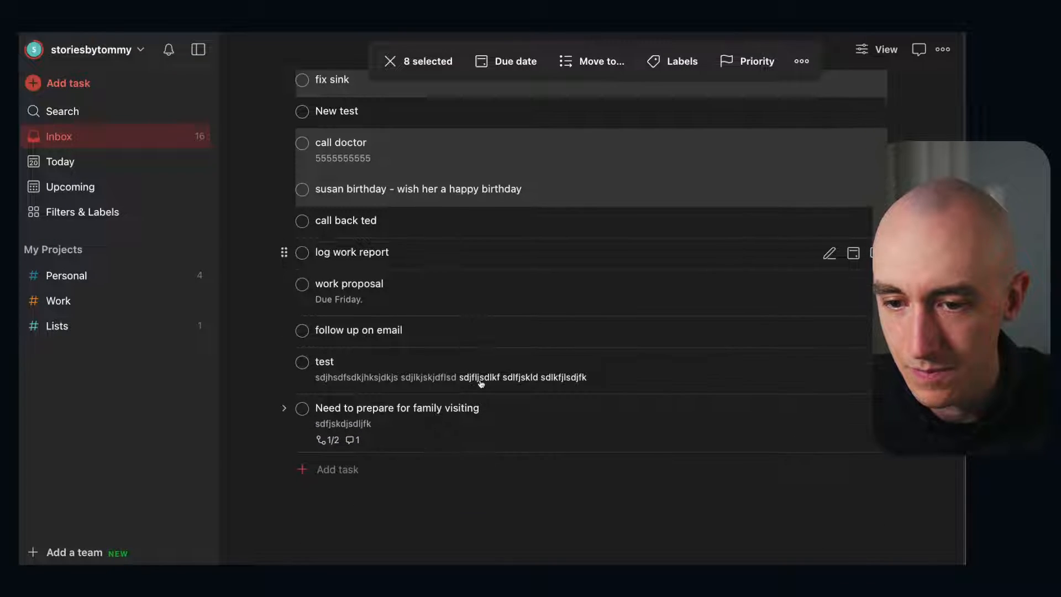
{"action": "left_click", "coordinate": [404, 227], "text": "super"}
{"action": "left_click", "coordinate": [408, 222], "text": "super"}
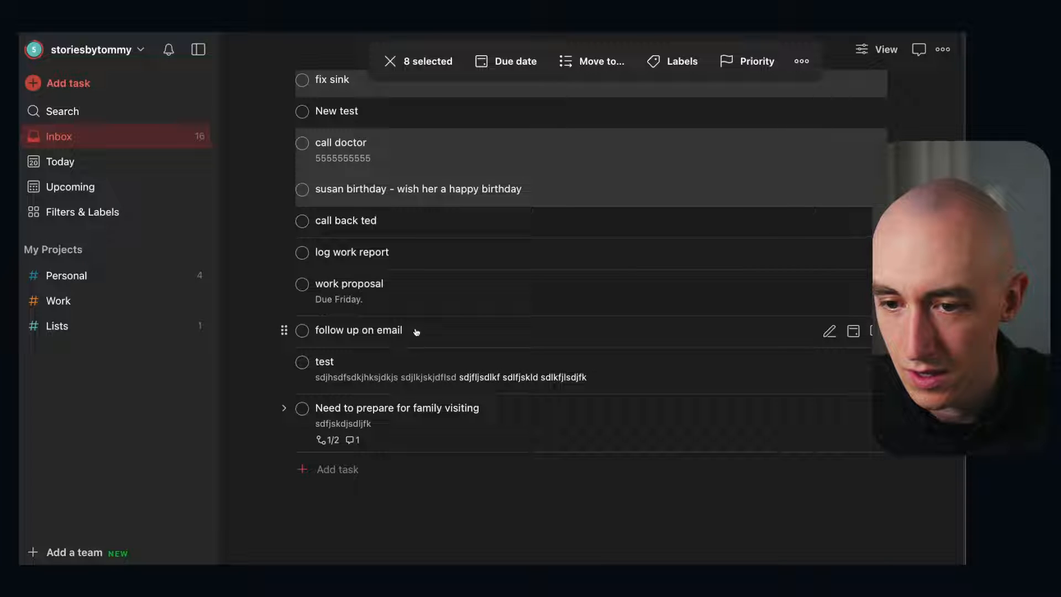
{"action": "left_click", "coordinate": [388, 370], "text": "super"}
{"action": "left_click", "coordinate": [420, 416], "text": "super"}
{"action": "scroll", "coordinate": [389, 274], "scroll_direction": "up", "scroll_amount": 8}
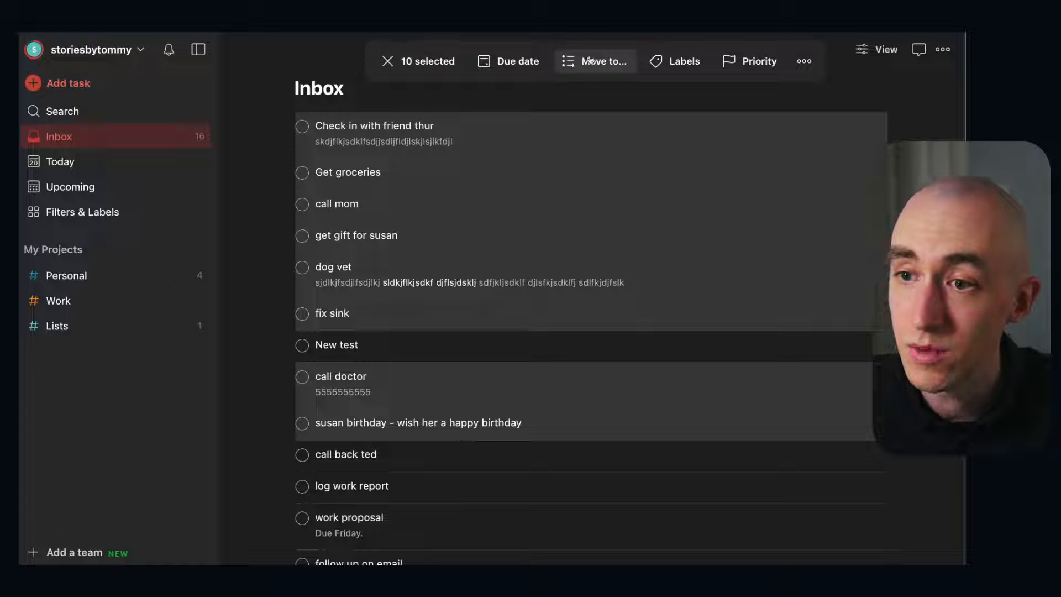
{"action": "left_click_drag", "start_coordinate": [284, 127], "coordinate": [111, 275]}
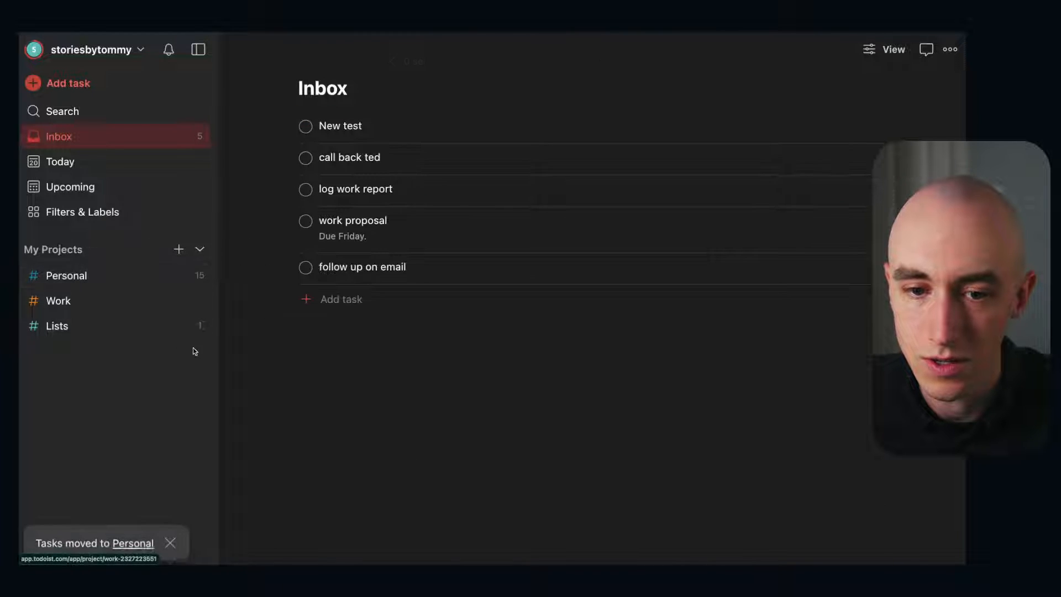
Select all remaining Inbox tasks, from "New test" to "follow up on email", and move them together to the Work project.
{"action": "left_click", "coordinate": [379, 129], "text": "super"}
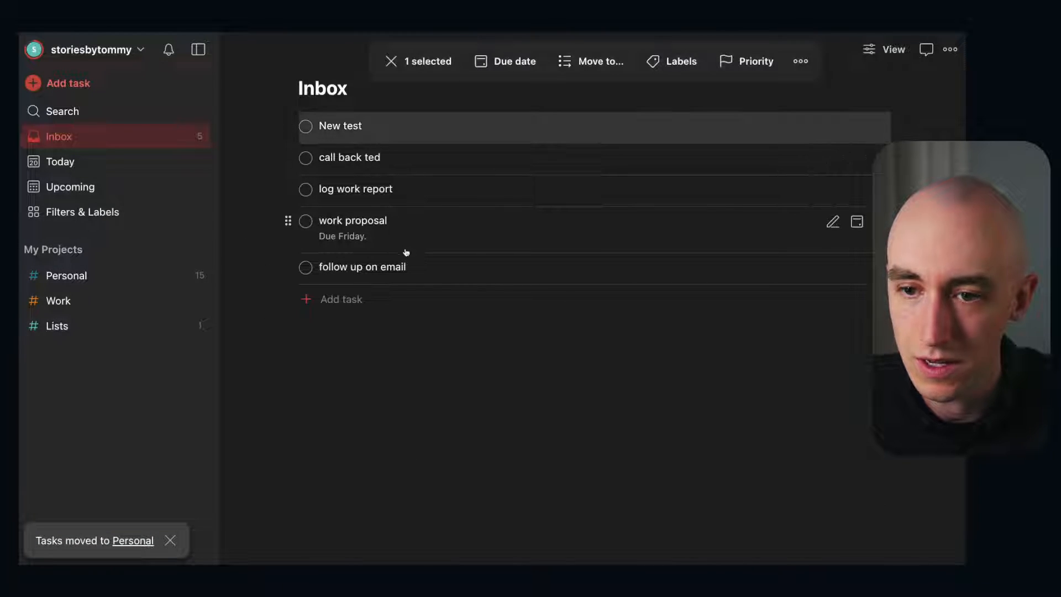
{"action": "left_click", "coordinate": [415, 269], "text": "shift"}
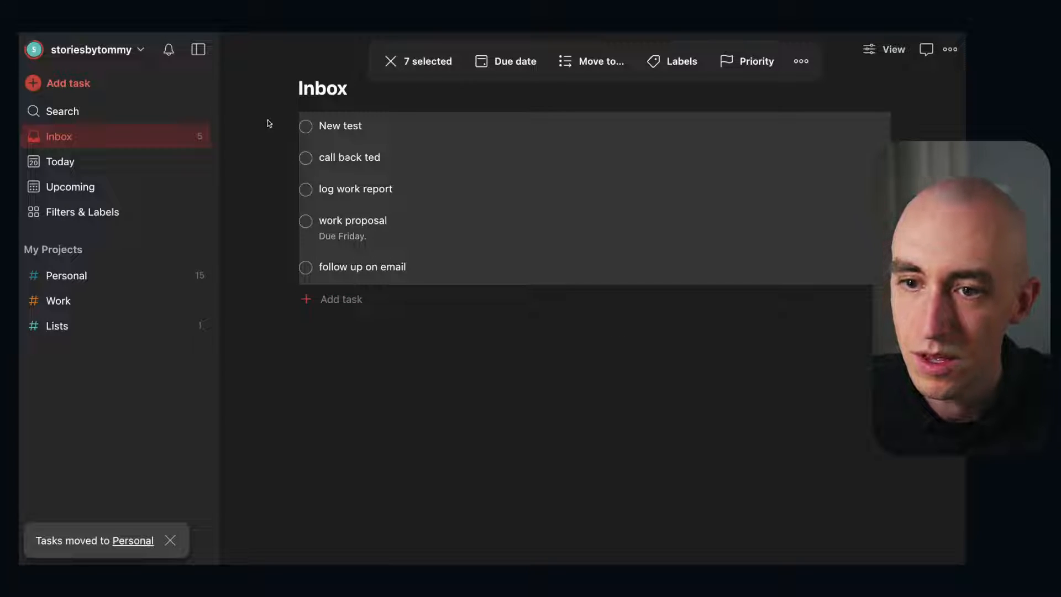
{"action": "left_click", "coordinate": [591, 61]}
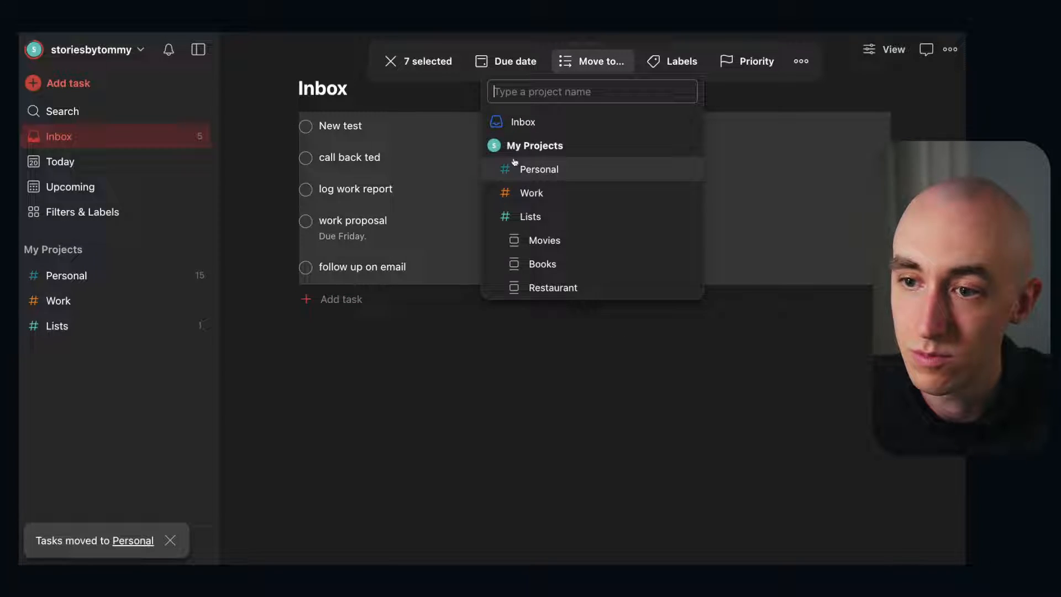
{"action": "left_click", "coordinate": [542, 192]}
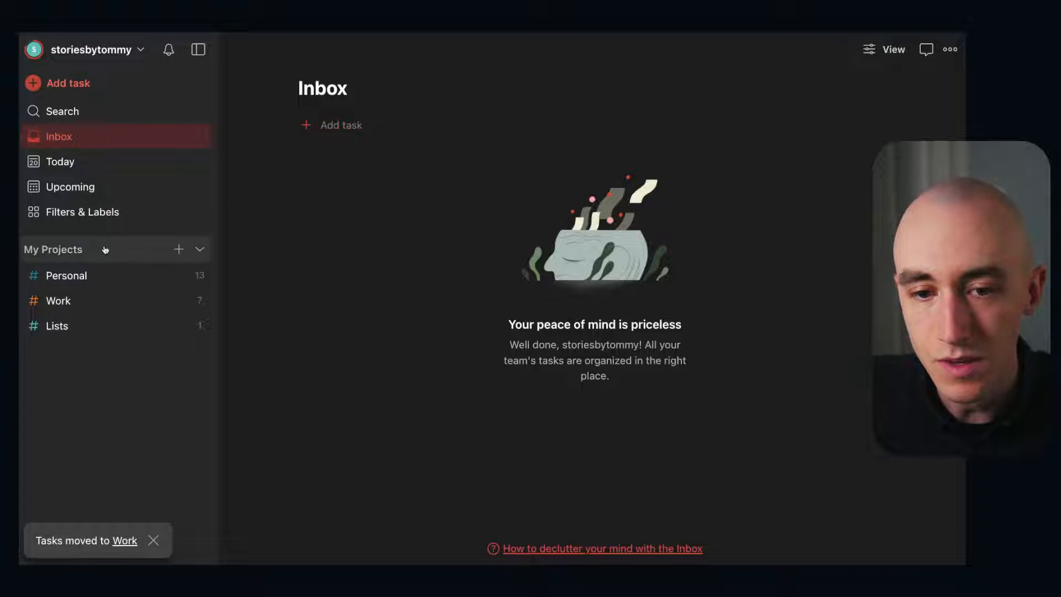
Review the tasks in the Personal, Work and Lists projects, and return to the Personal project.
{"action": "left_click", "coordinate": [100, 274]}
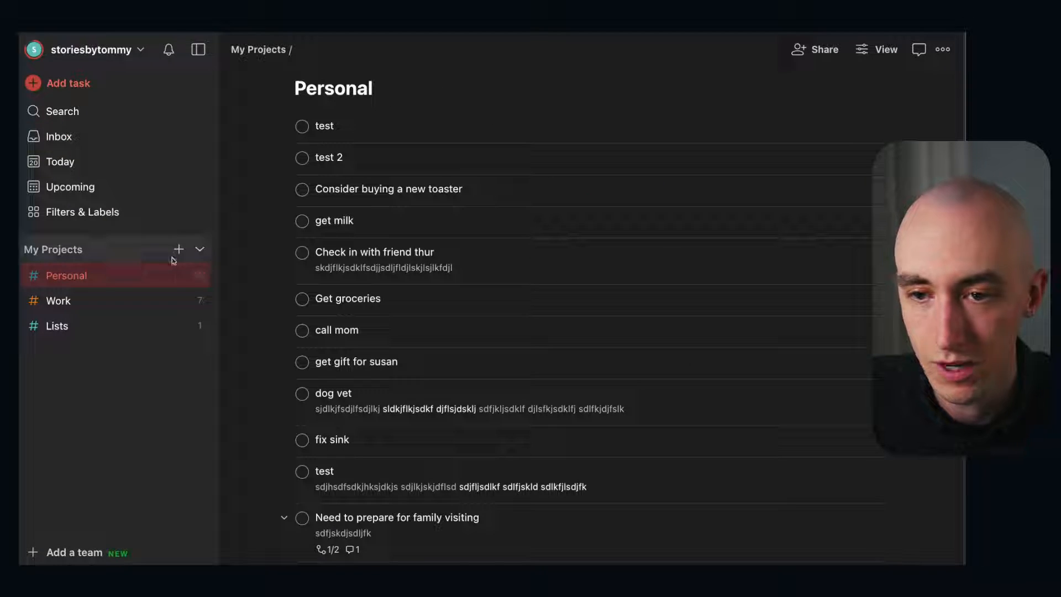
{"action": "left_click", "coordinate": [113, 302]}
{"action": "left_click", "coordinate": [107, 326]}
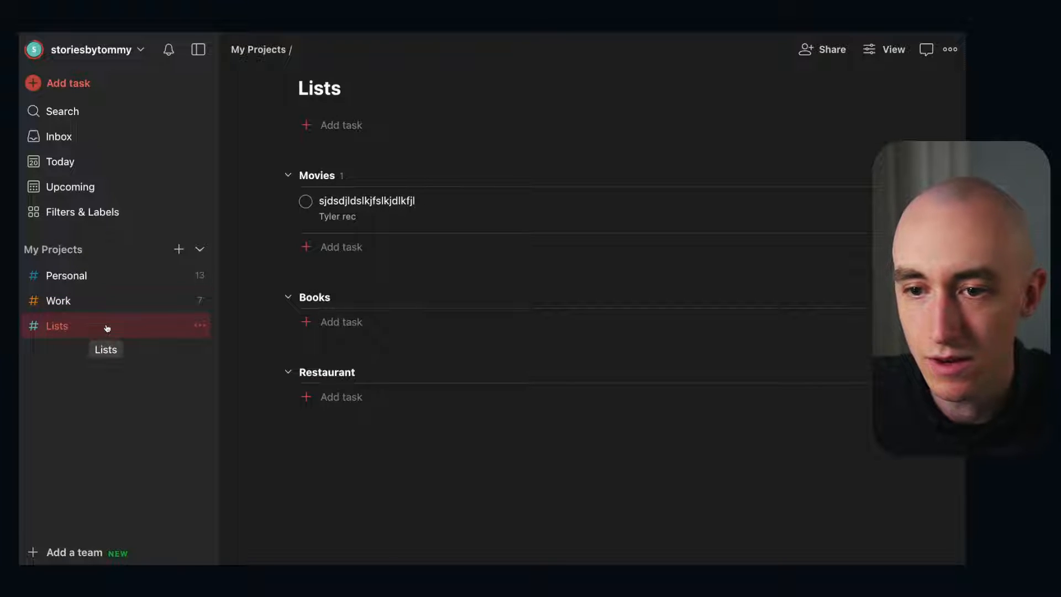
{"action": "left_click", "coordinate": [110, 279]}
{"action": "scroll", "coordinate": [416, 194], "scroll_direction": "down", "scroll_amount": 3}
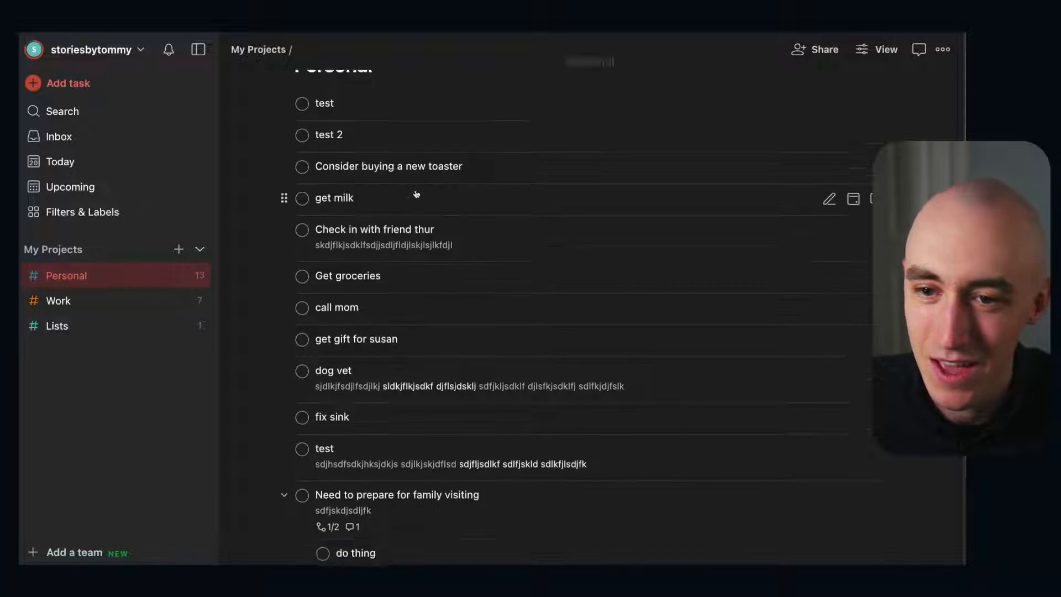
{"action": "scroll", "coordinate": [420, 196], "scroll_direction": "up", "scroll_amount": 3}
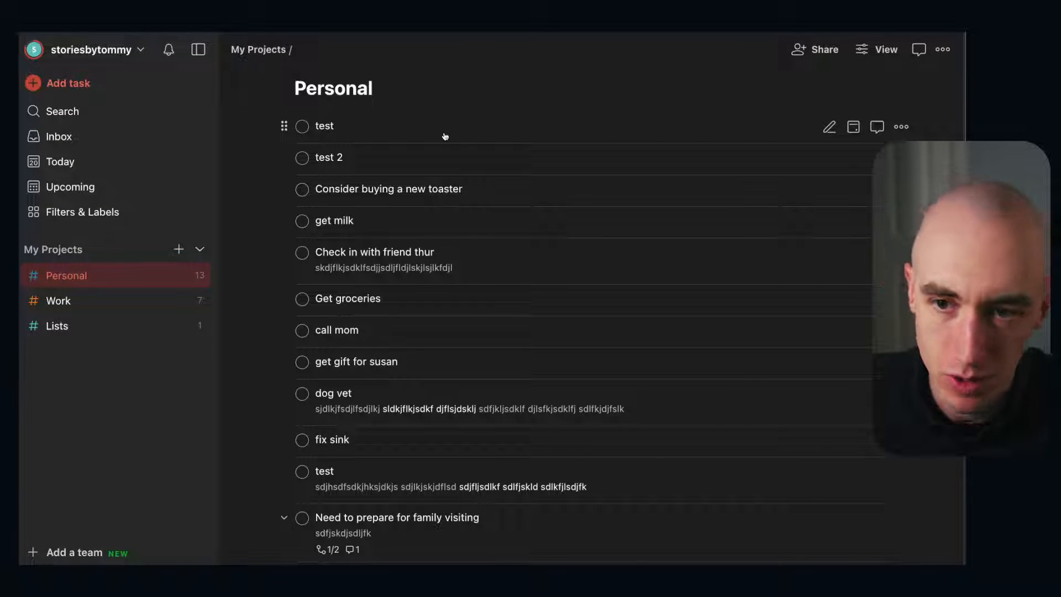
Set the "Get groceries" and "get milk" tasks in the Personal project to Priority 1 together.
{"action": "left_click", "coordinate": [424, 304], "text": "super"}
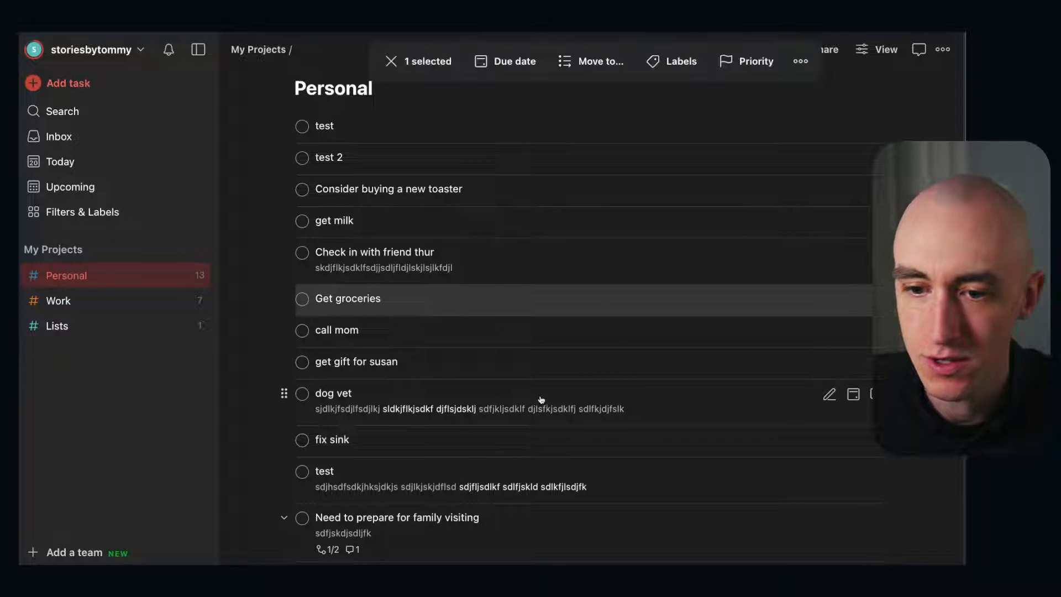
{"action": "left_click", "coordinate": [415, 220], "text": "super"}
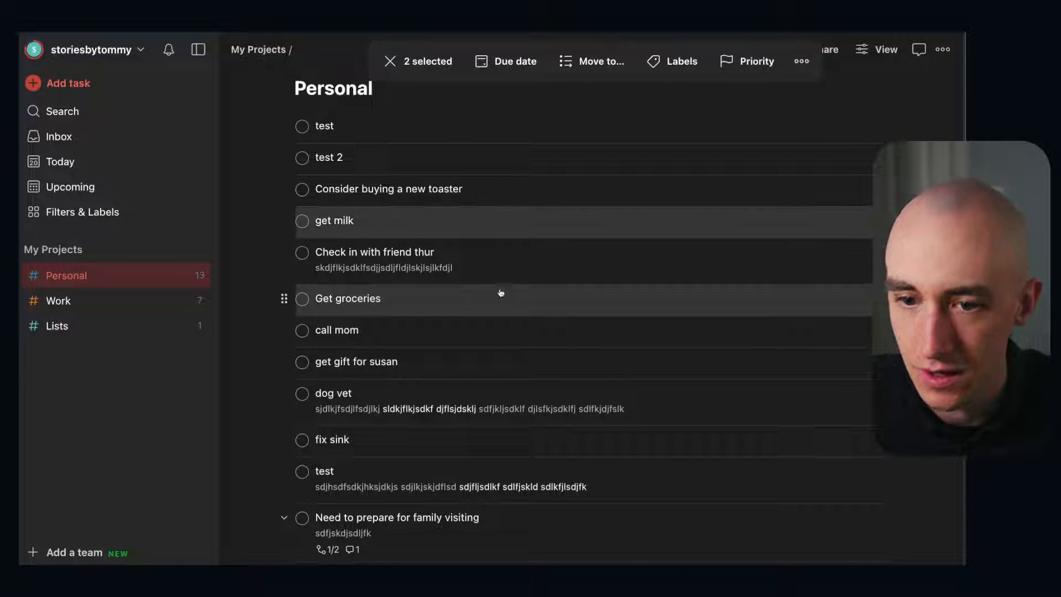
{"action": "left_click", "coordinate": [749, 63]}
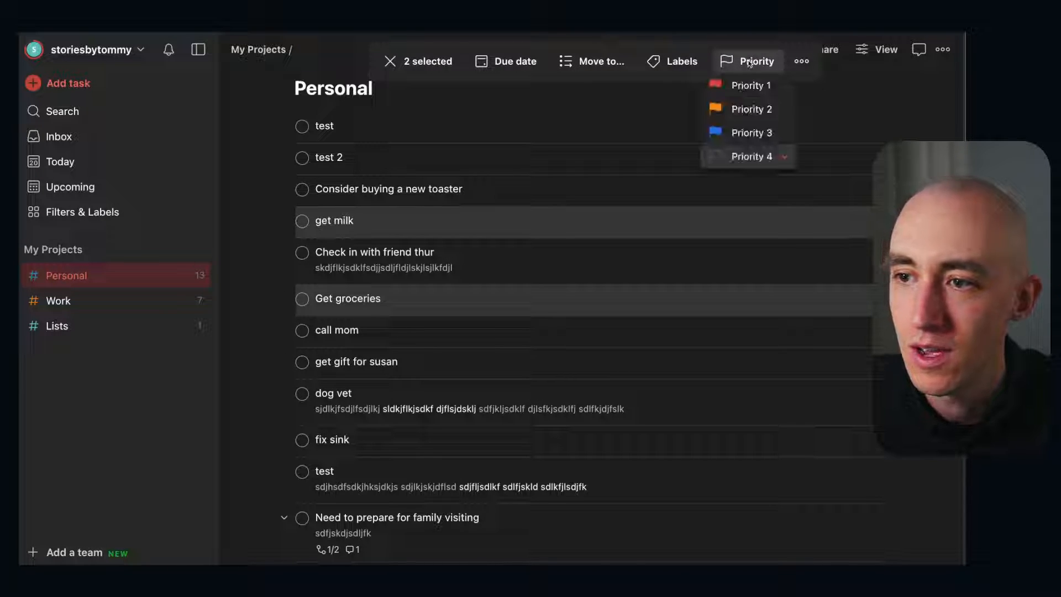
{"action": "left_click", "coordinate": [739, 86]}
{"action": "key", "text": "Escape"}
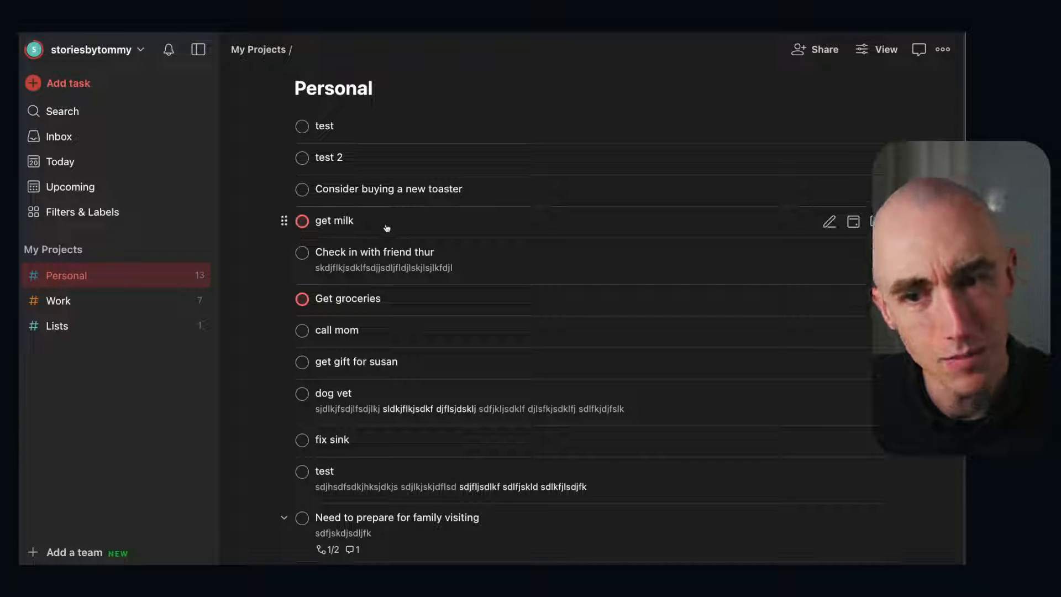
Set the due date of both the "get milk" and "Get groceries" tasks to Today in bulk.
{"action": "left_click", "coordinate": [517, 221], "text": "super"}
{"action": "left_click", "coordinate": [428, 293], "text": "super"}
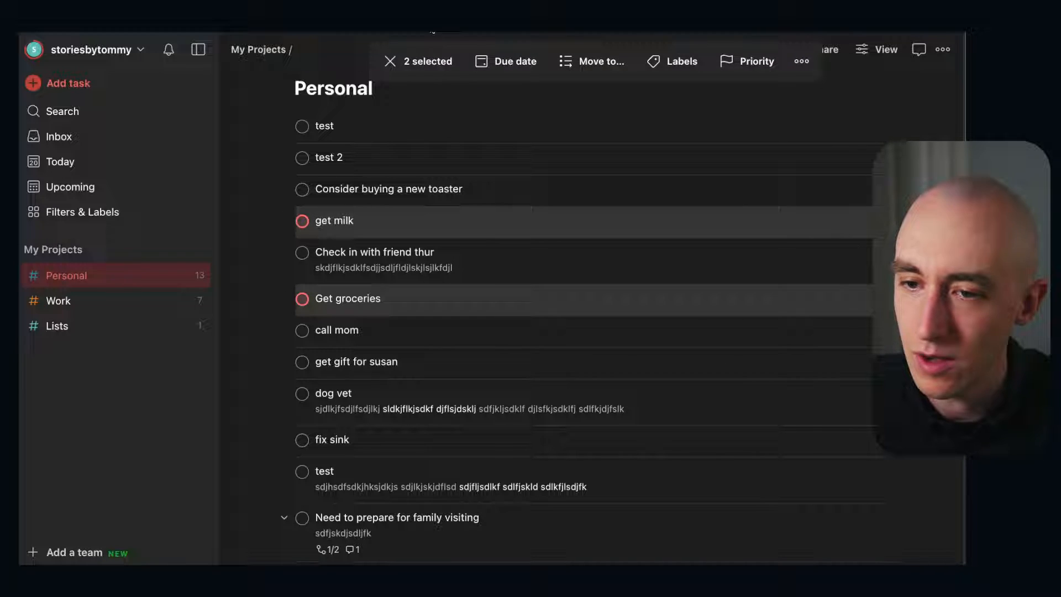
{"action": "left_click", "coordinate": [515, 61]}
{"action": "left_click", "coordinate": [467, 115]}
{"action": "key", "text": "Escape"}
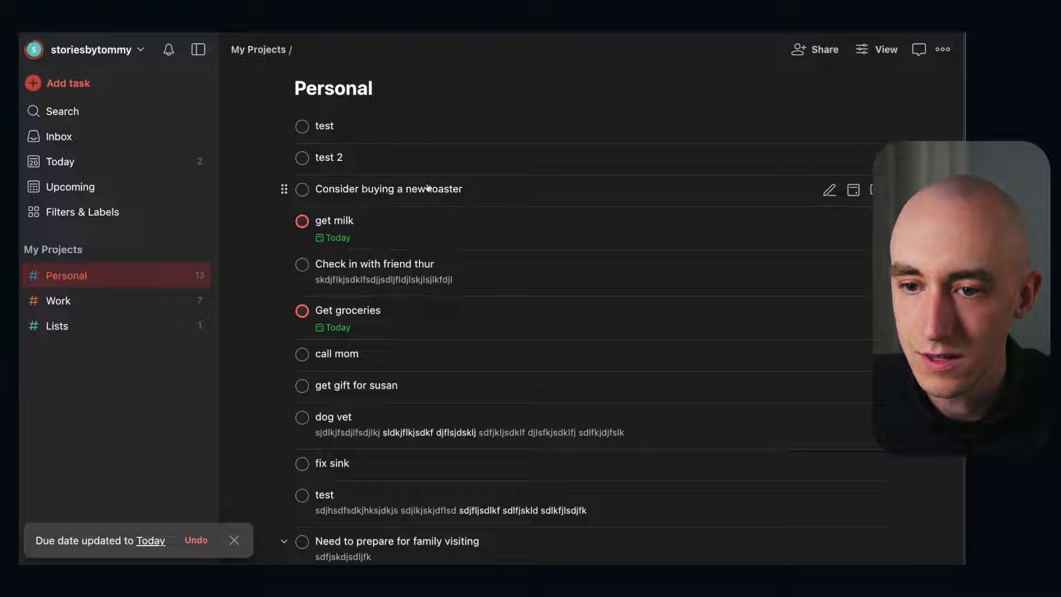
Schedule the "Consider buying a new toaster" task for Wednesday, January 24.
{"action": "left_click", "coordinate": [510, 190], "text": "super"}
{"action": "left_click", "coordinate": [514, 61]}
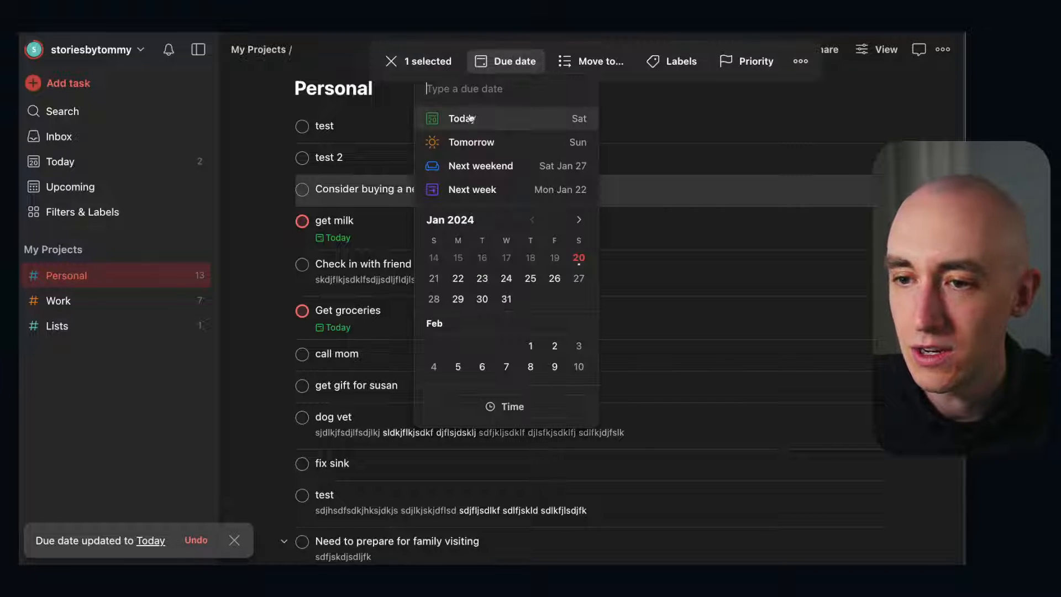
{"action": "left_click", "coordinate": [506, 278]}
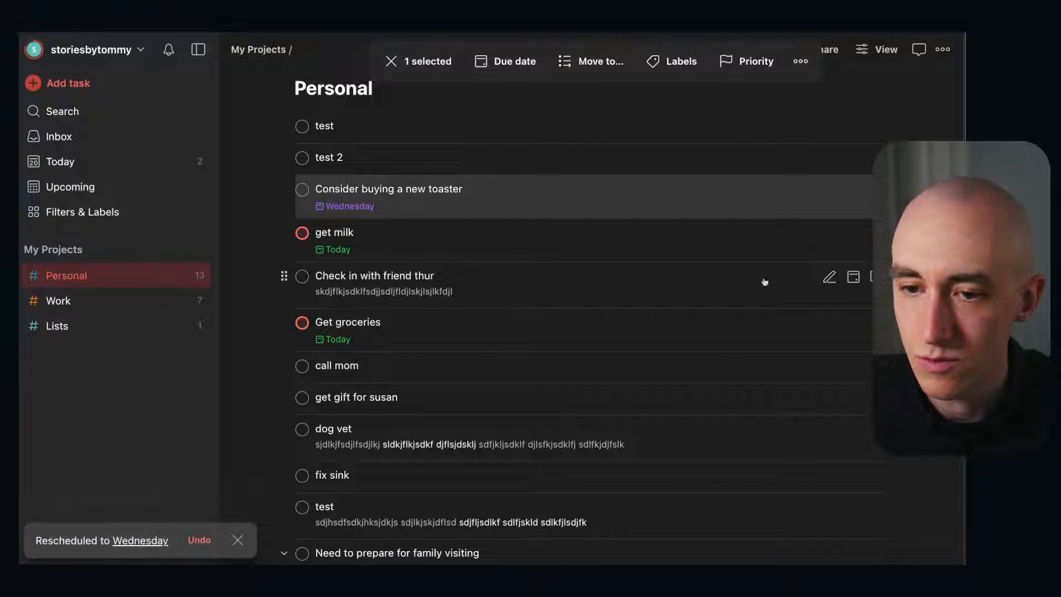
{"action": "key", "text": "Escape"}
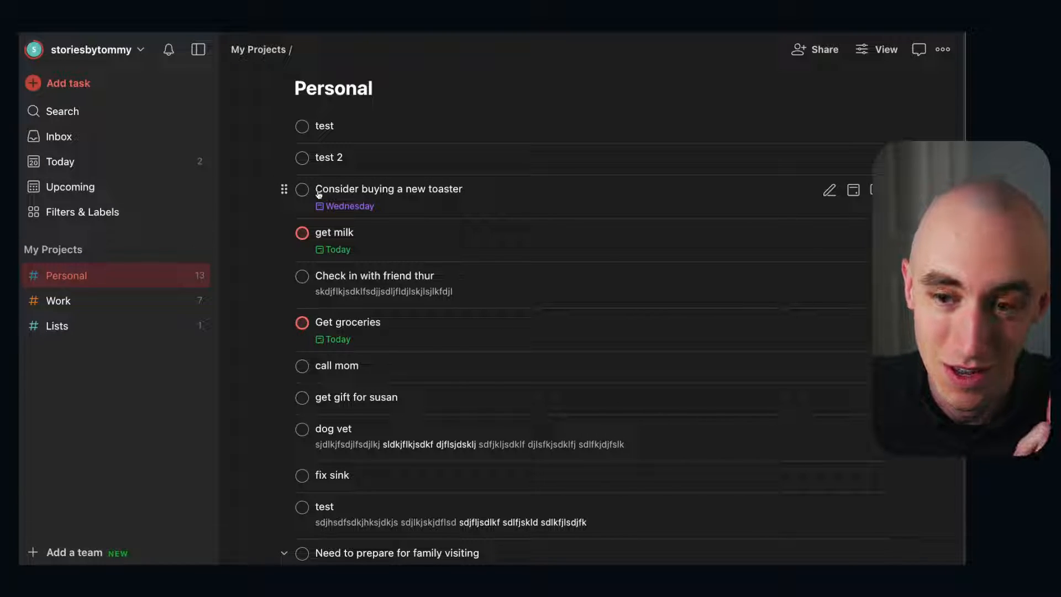
Set the due date of the gift-buying task in the Personal project to Today.
{"action": "scroll", "coordinate": [344, 292], "scroll_direction": "down", "scroll_amount": 2}
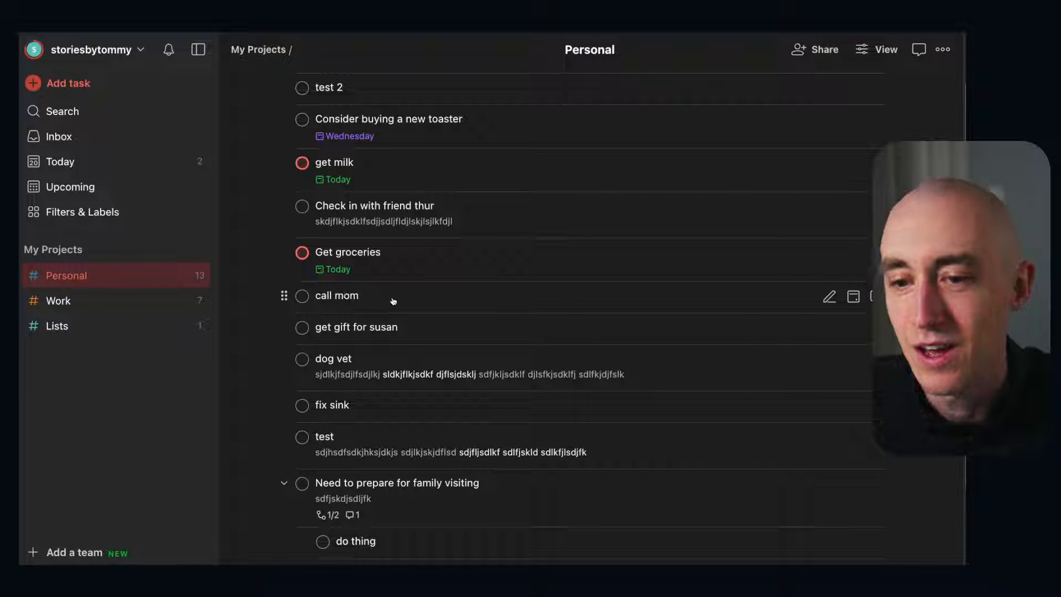
{"action": "left_click", "coordinate": [383, 329], "text": "super"}
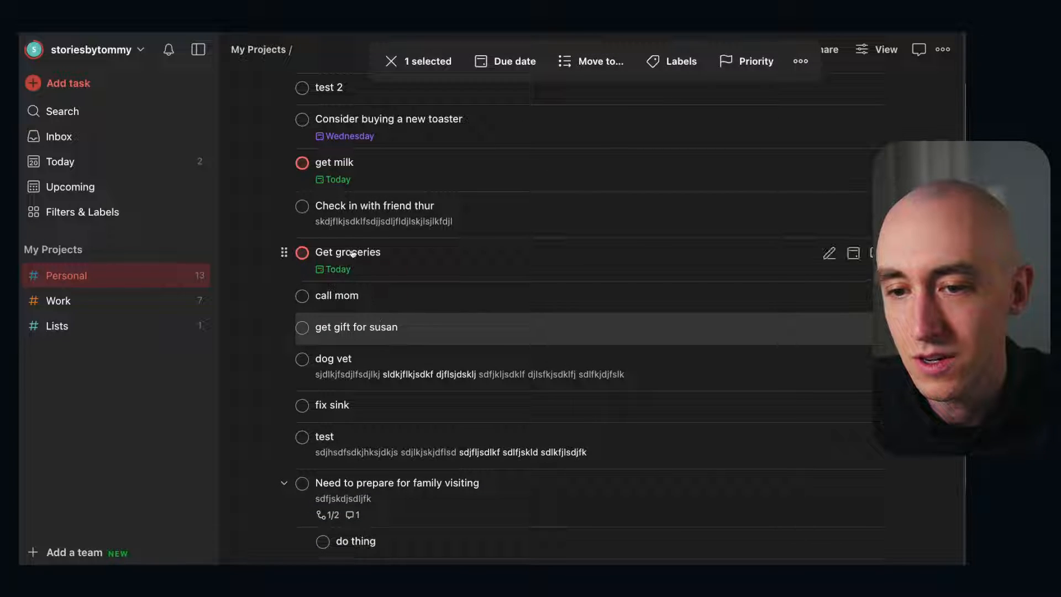
{"action": "left_click", "coordinate": [481, 61]}
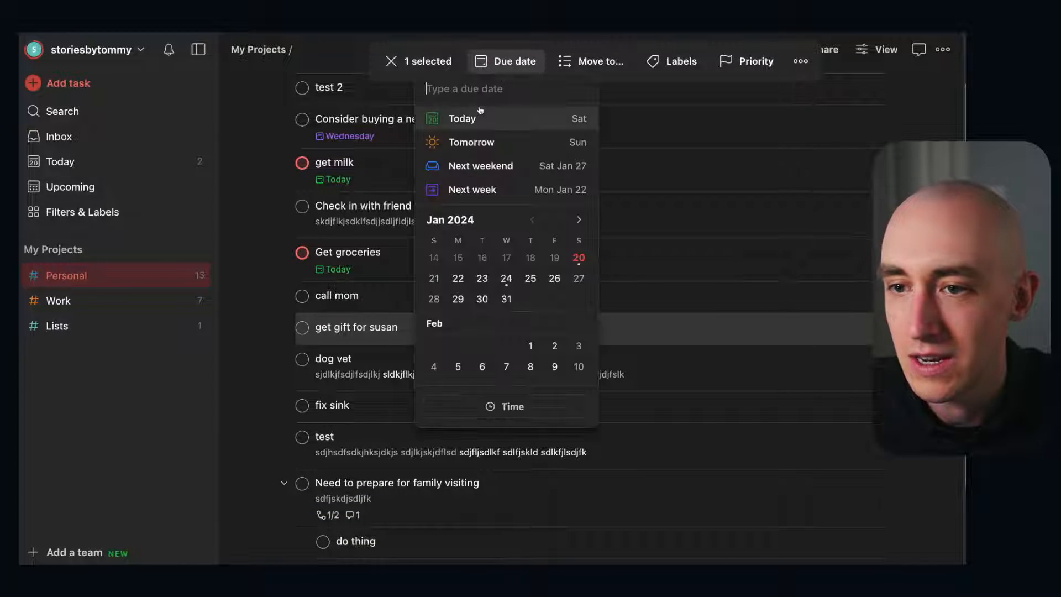
{"action": "left_click", "coordinate": [471, 120]}
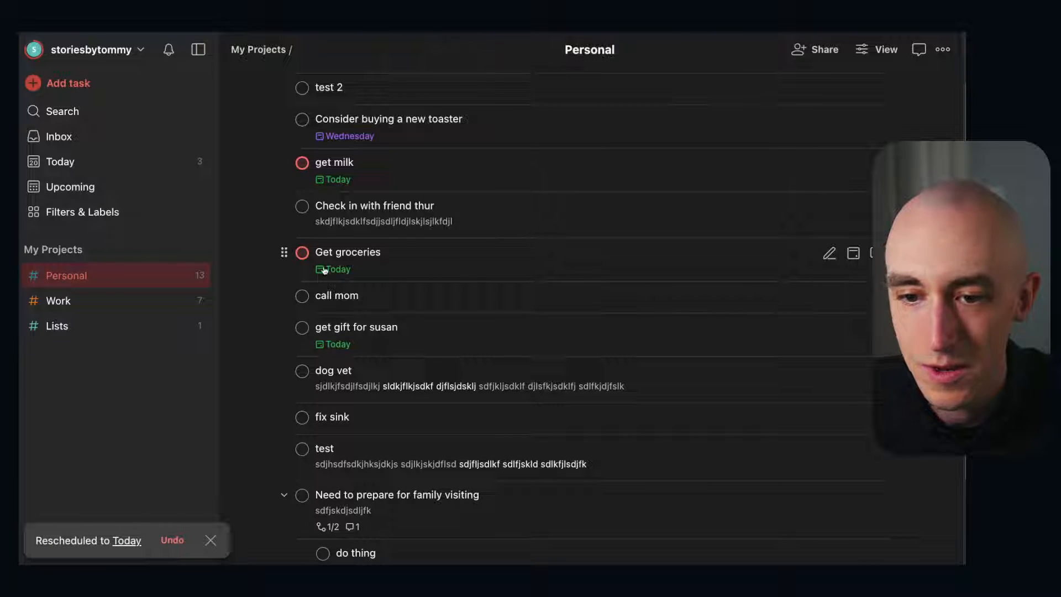
Add the Errand label to the gift-buying, "Get groceries" and "get milk" tasks together, and clear the selection.
{"action": "scroll", "coordinate": [324, 270], "scroll_direction": "up", "scroll_amount": 2}
{"action": "left_click", "coordinate": [363, 396], "text": "super"}
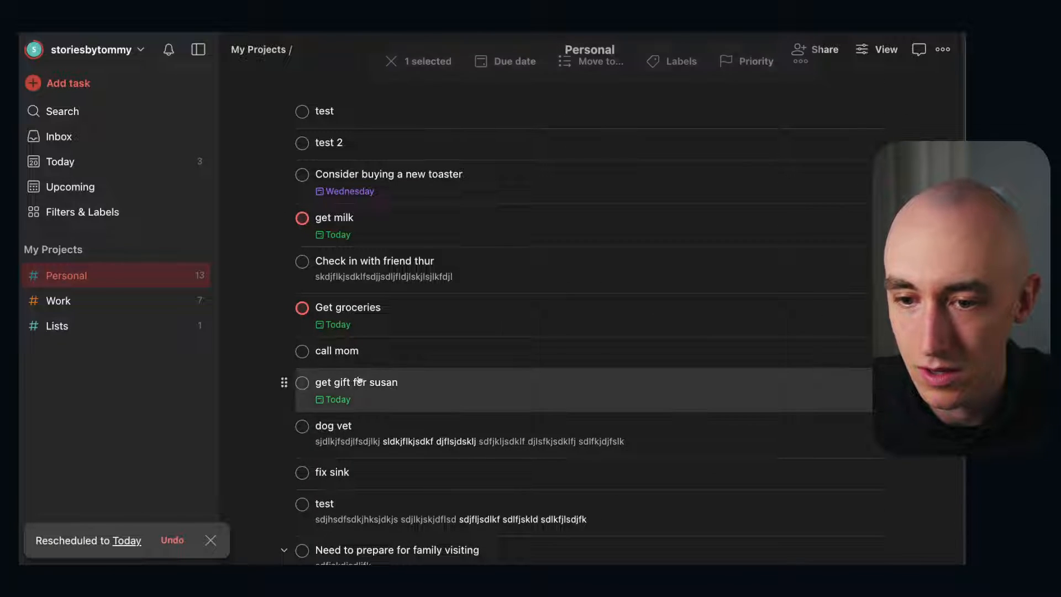
{"action": "left_click", "coordinate": [368, 317], "text": "super"}
{"action": "left_click", "coordinate": [420, 218], "text": "super"}
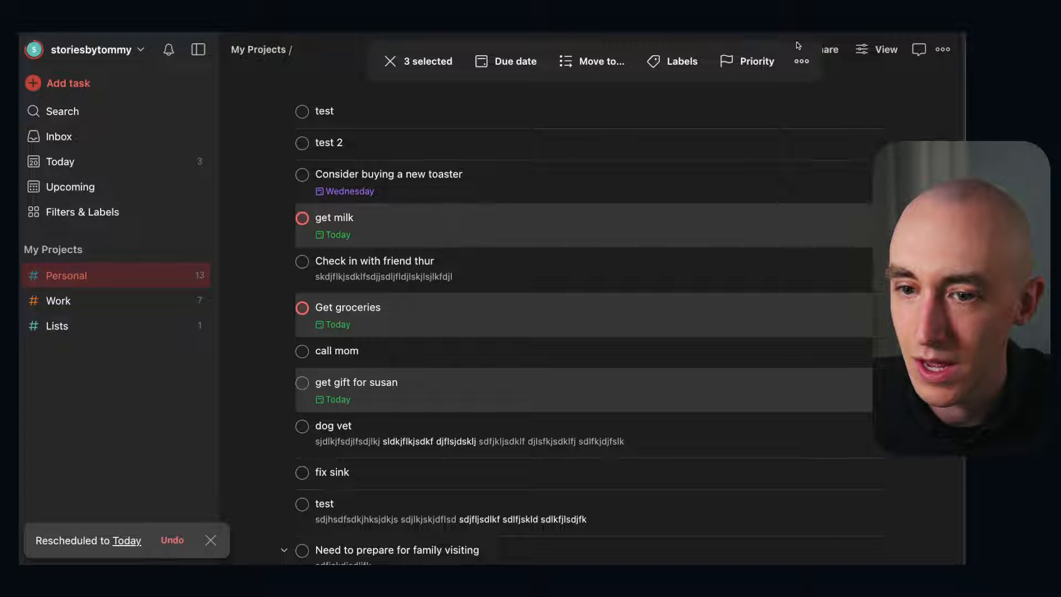
{"action": "left_click", "coordinate": [686, 62]}
{"action": "left_click", "coordinate": [628, 126]}
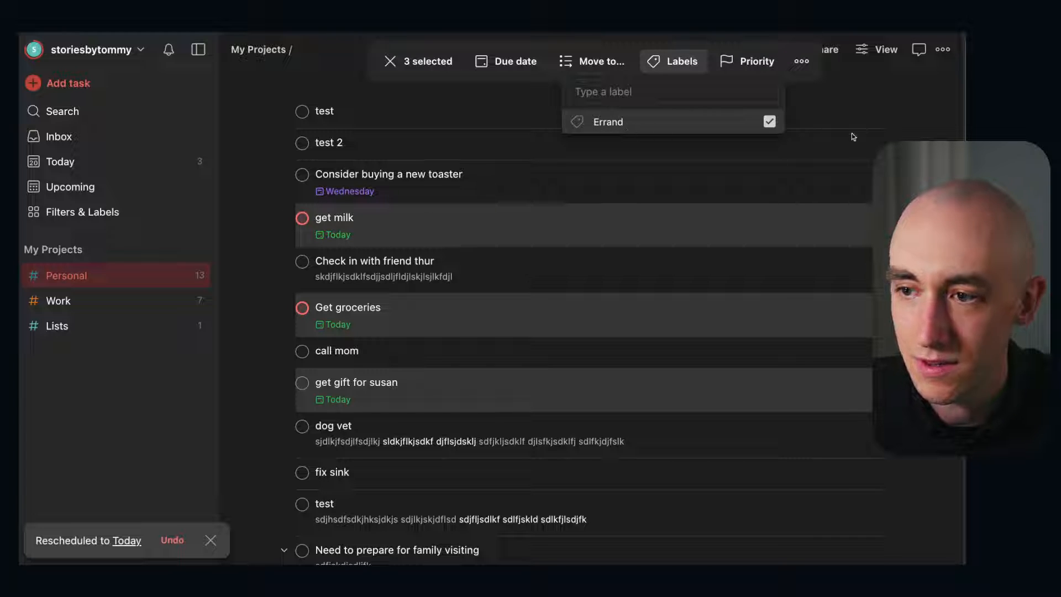
{"action": "key", "text": "Escape"}
{"action": "key", "text": "Escape"}
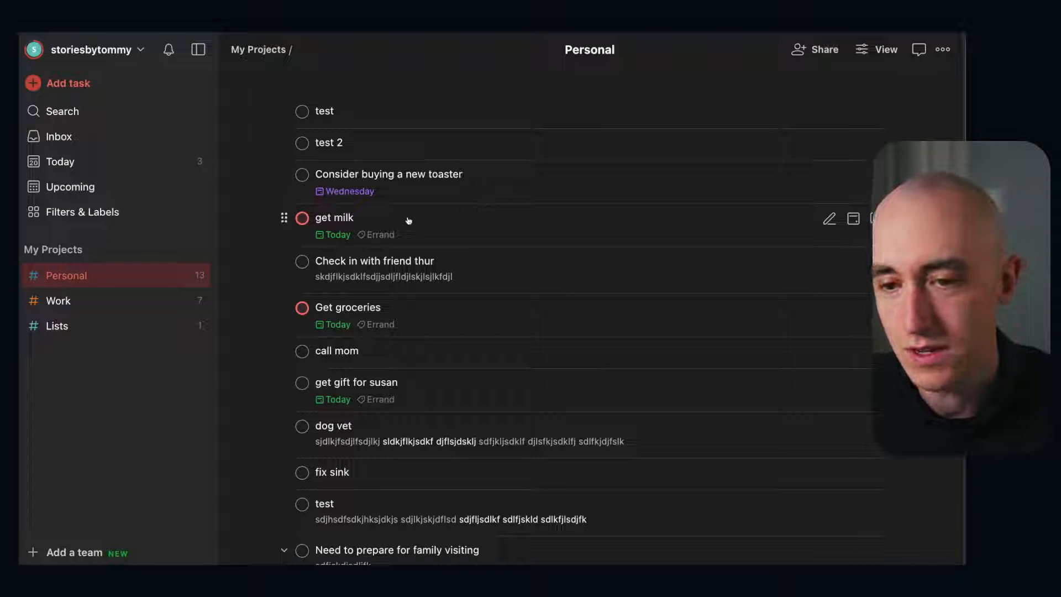
Schedule the "dog vet" task for next weekend, Saturday, January 27, and deselect it.
{"action": "scroll", "coordinate": [459, 249], "scroll_direction": "down", "scroll_amount": 3}
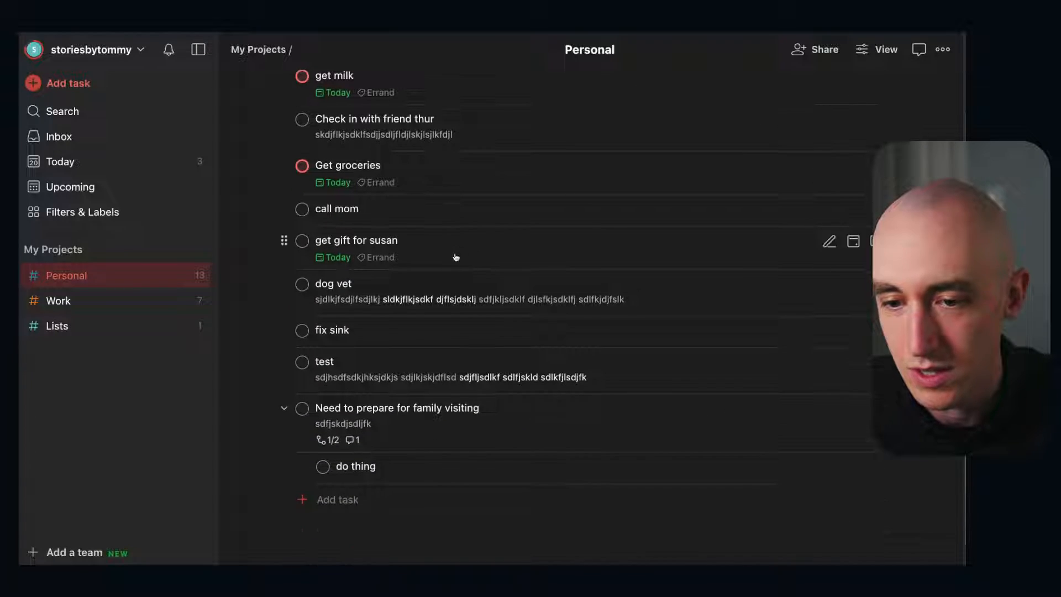
{"action": "left_click", "coordinate": [380, 288], "text": "shift"}
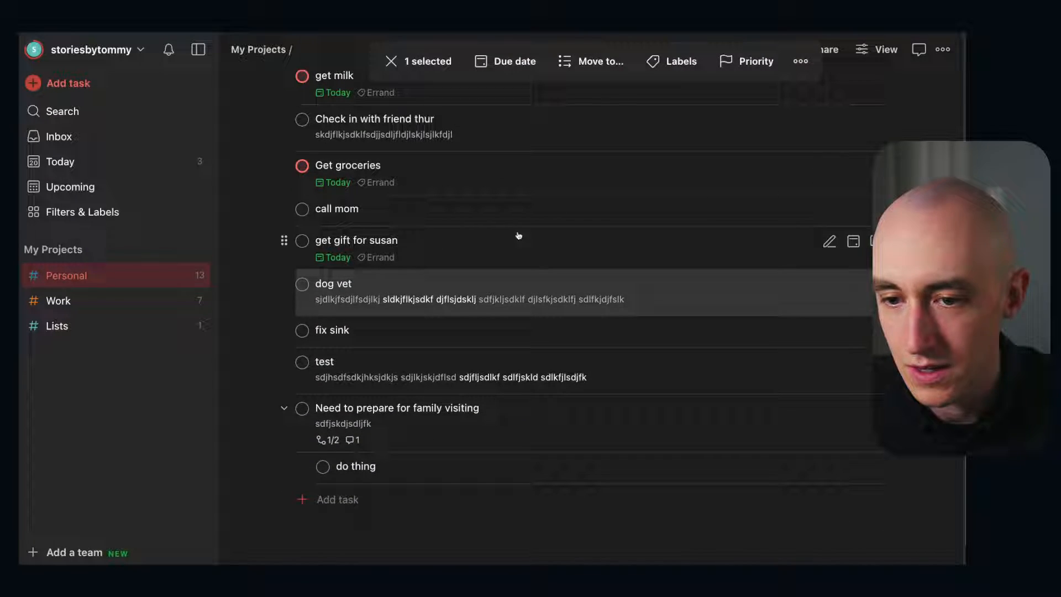
{"action": "left_click", "coordinate": [506, 61]}
{"action": "left_click", "coordinate": [482, 167]}
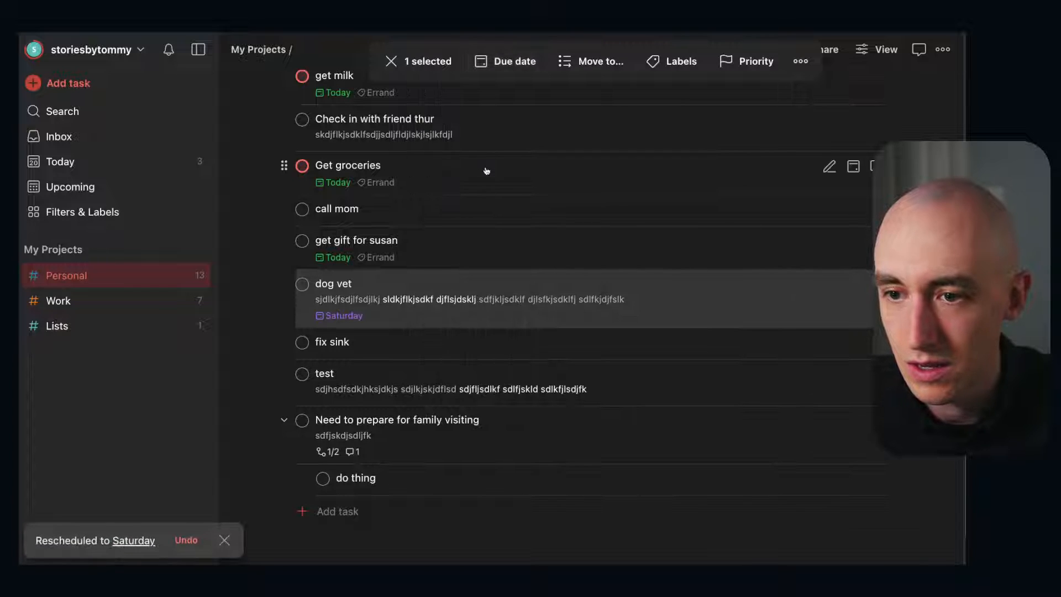
{"action": "left_click", "coordinate": [235, 333]}
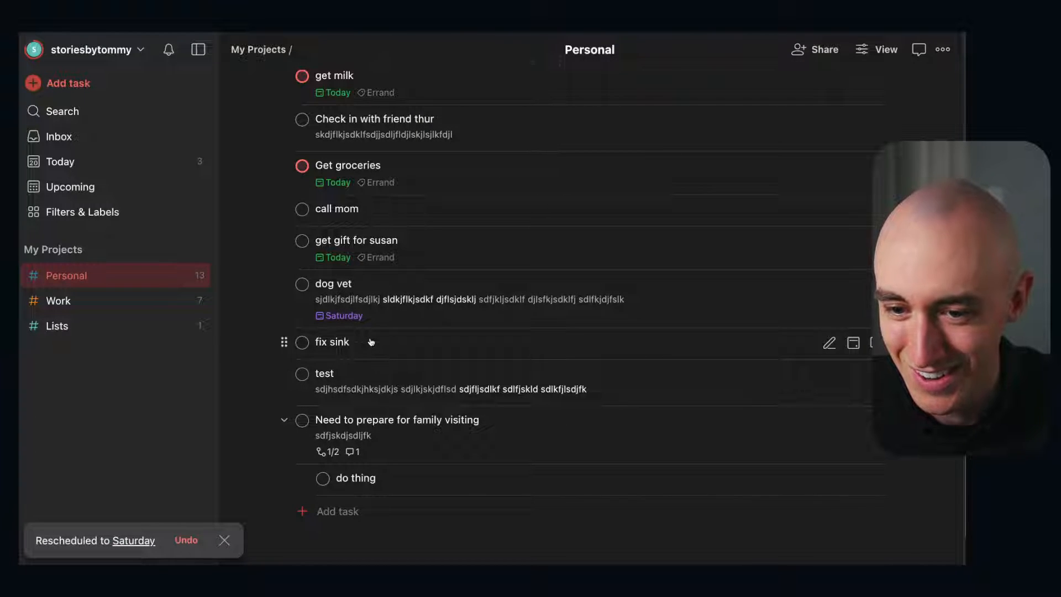
Set the due date of the "fix sink" task to January 30 and deselect it.
{"action": "left_click", "coordinate": [366, 342], "text": "shift"}
{"action": "left_click", "coordinate": [500, 61]}
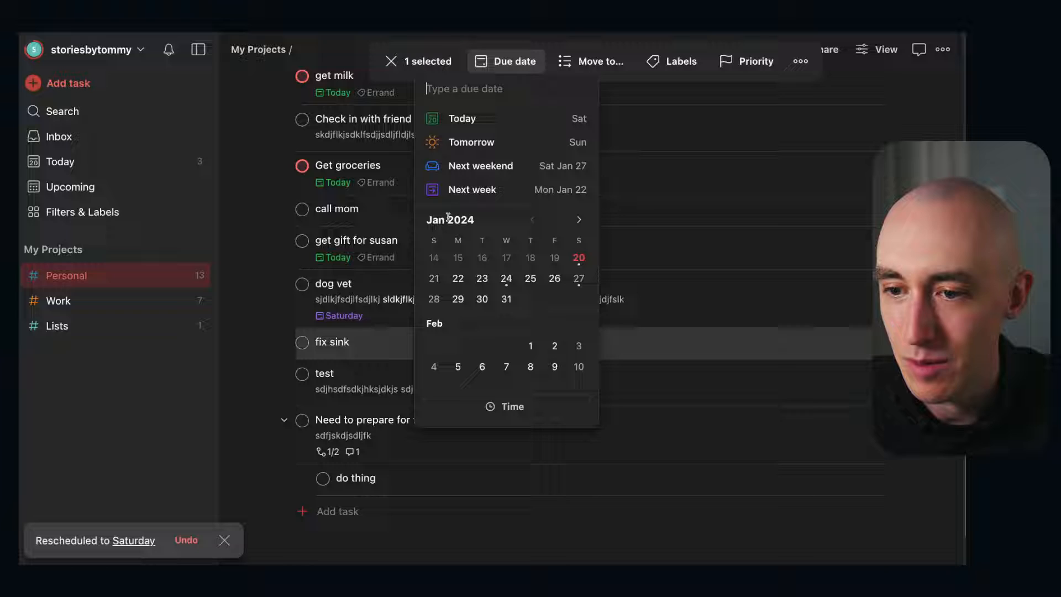
{"action": "left_click", "coordinate": [482, 300]}
{"action": "left_click", "coordinate": [241, 360]}
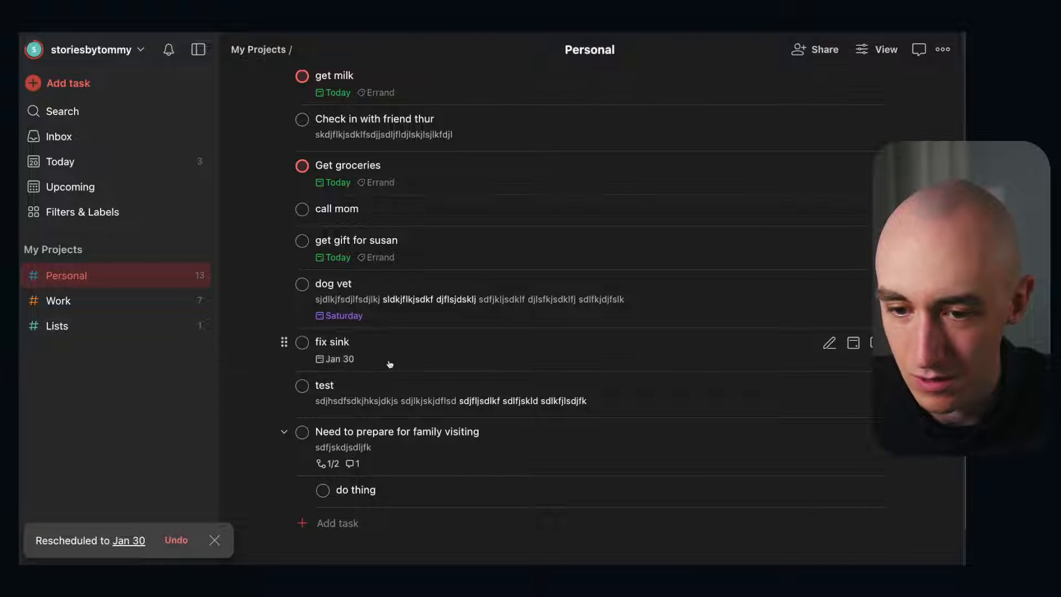
Group the Personal project's task list by priority and look through the resulting groups.
{"action": "scroll", "coordinate": [391, 368], "scroll_direction": "down", "scroll_amount": 2}
{"action": "scroll", "coordinate": [402, 387], "scroll_direction": "up", "scroll_amount": 5}
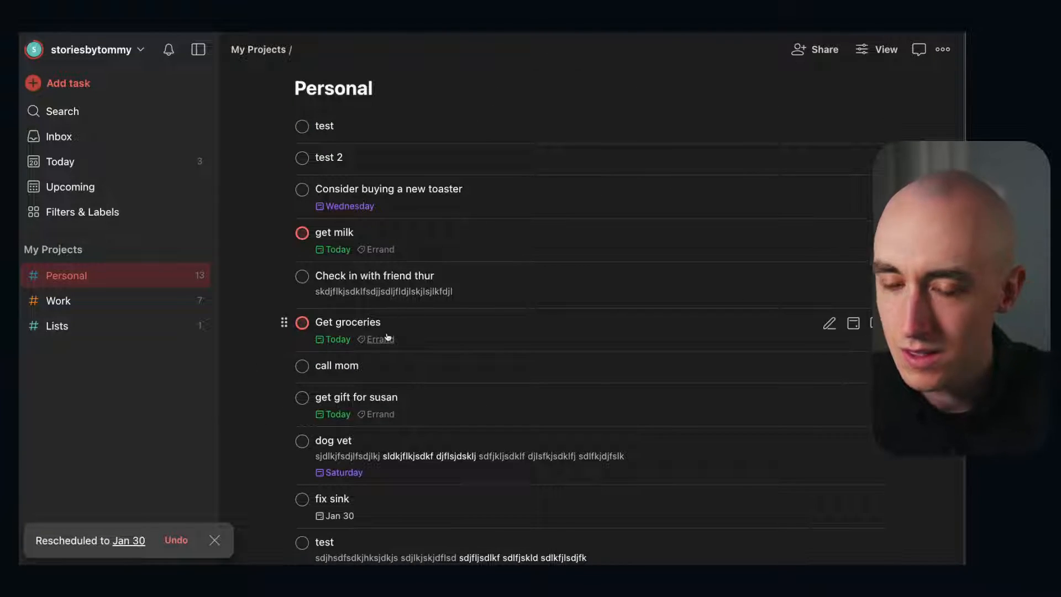
{"action": "left_click", "coordinate": [862, 50]}
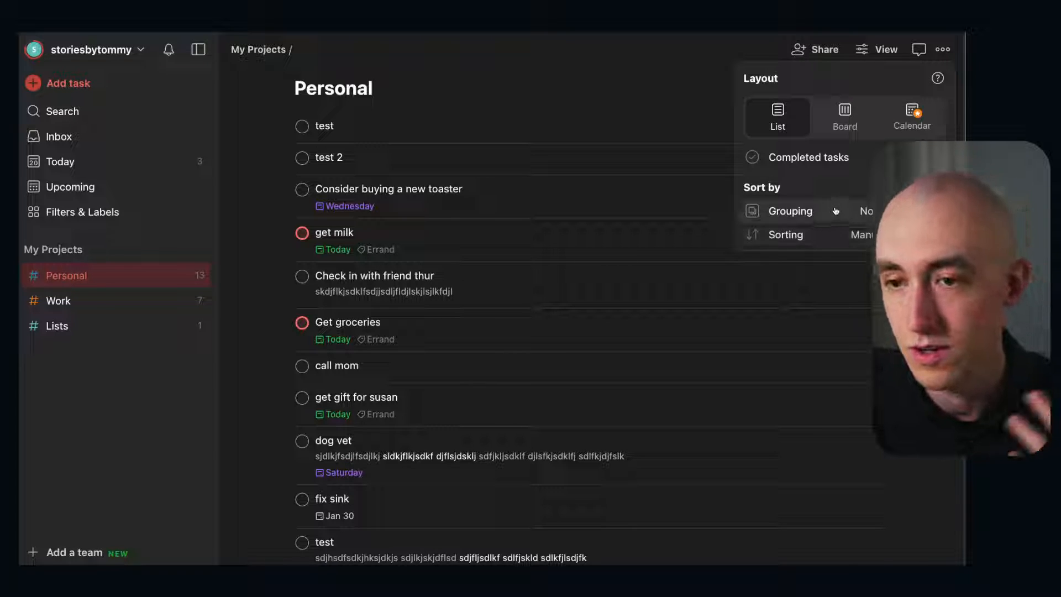
{"action": "left_click", "coordinate": [835, 211]}
{"action": "left_click", "coordinate": [827, 287]}
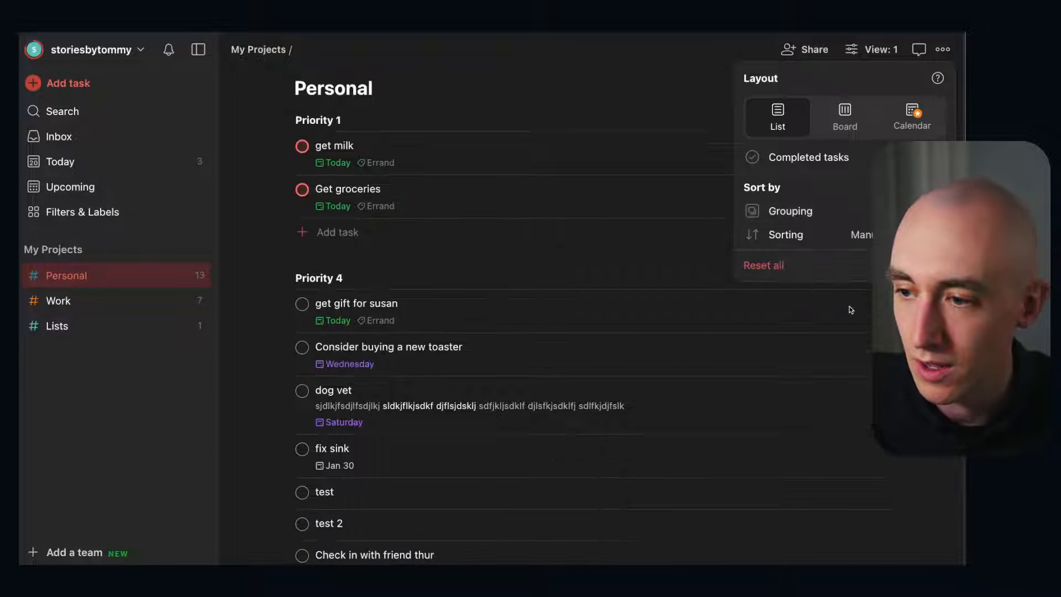
{"action": "left_click", "coordinate": [914, 310]}
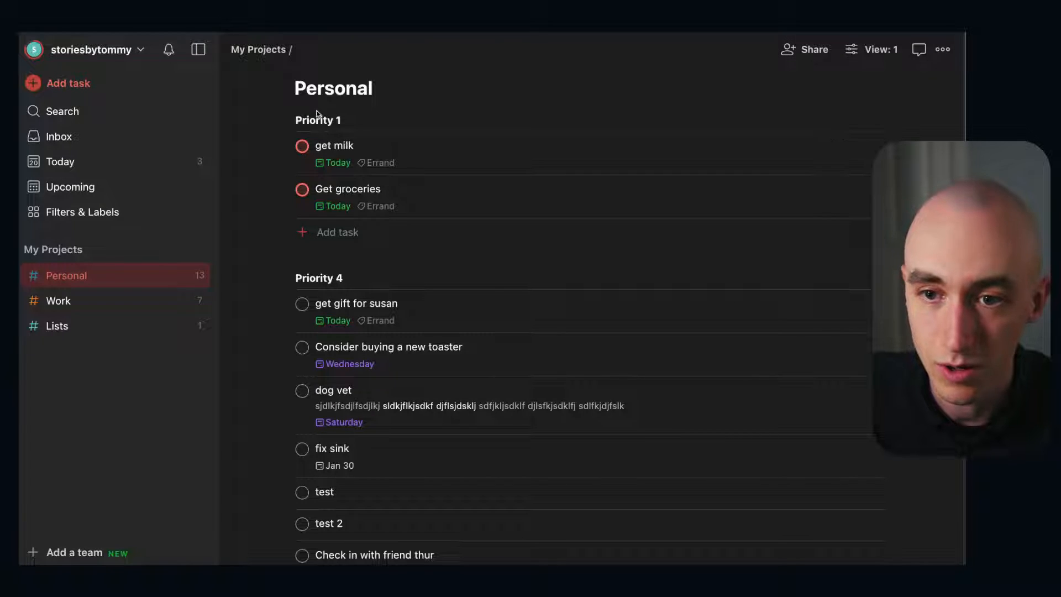
{"action": "scroll", "coordinate": [322, 387], "scroll_direction": "down", "scroll_amount": 7}
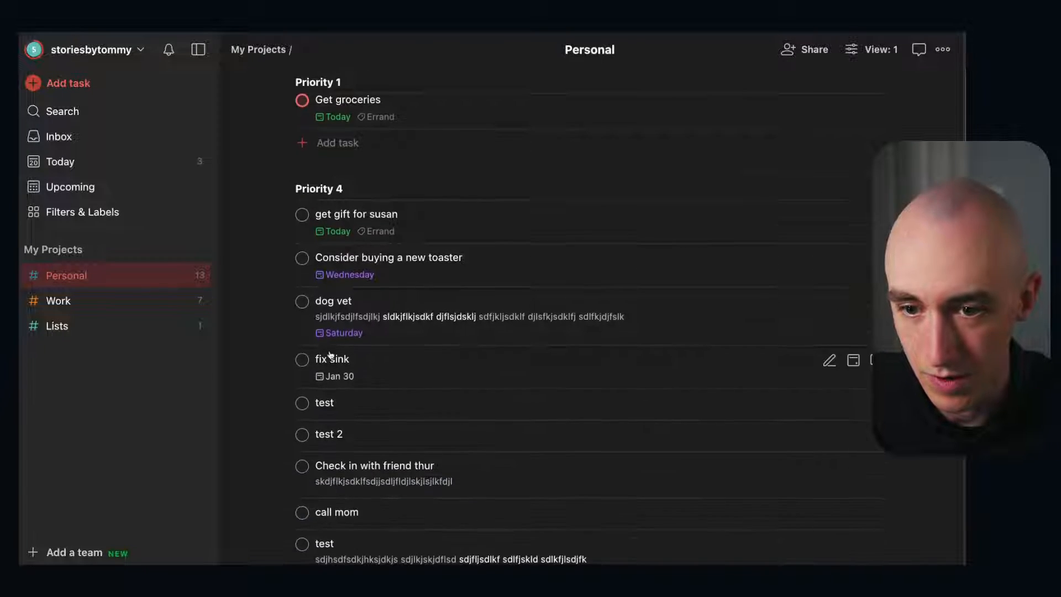
{"action": "scroll", "coordinate": [322, 402], "scroll_direction": "up", "scroll_amount": 7}
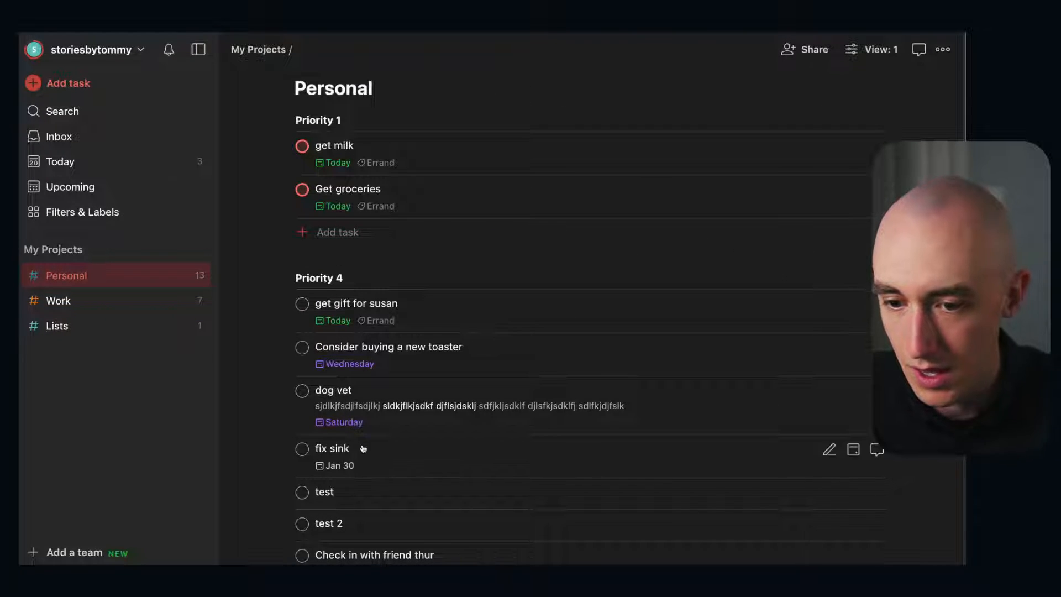
Set the undated "test" and "test 2" tasks to Priority 2 together and clear the selection.
{"action": "left_click", "coordinate": [367, 491], "text": "shift"}
{"action": "left_click", "coordinate": [367, 523], "text": "shift"}
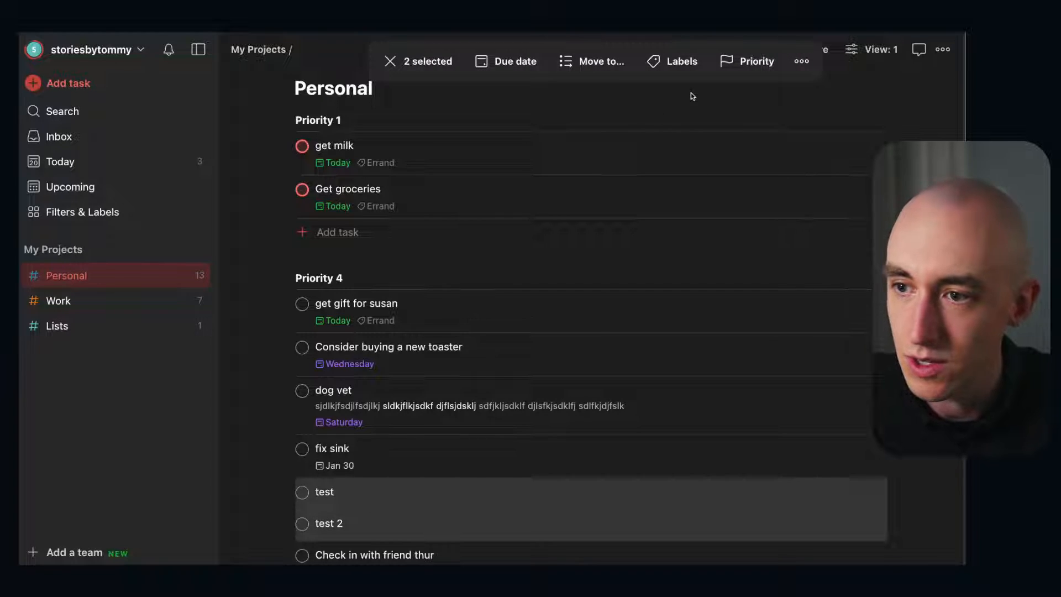
{"action": "left_click", "coordinate": [747, 61]}
{"action": "left_click", "coordinate": [751, 109]}
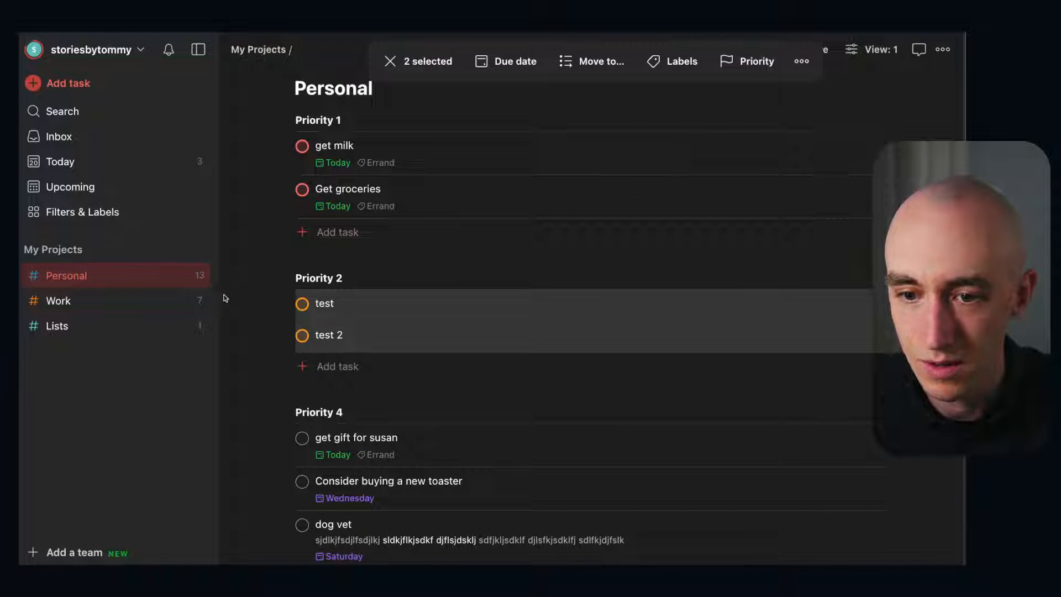
{"action": "left_click", "coordinate": [247, 317]}
Set the "fix sink" task to Priority 3, deselect it and review the priority groups.
{"action": "scroll", "coordinate": [423, 423], "scroll_direction": "down", "scroll_amount": 2}
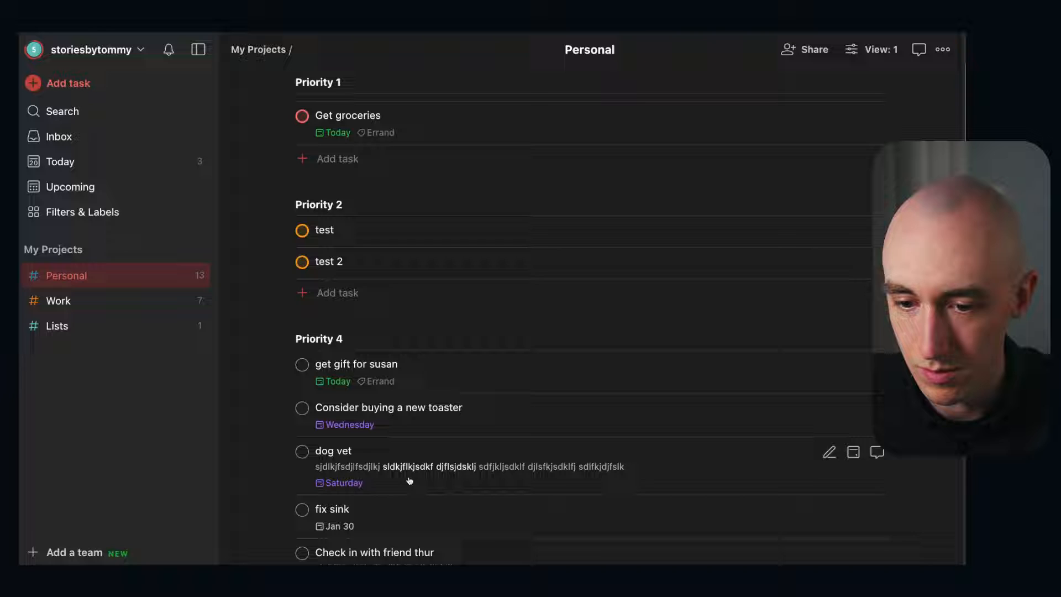
{"action": "left_click", "coordinate": [372, 522], "text": "super"}
{"action": "left_click", "coordinate": [747, 61]}
{"action": "left_click", "coordinate": [746, 133]}
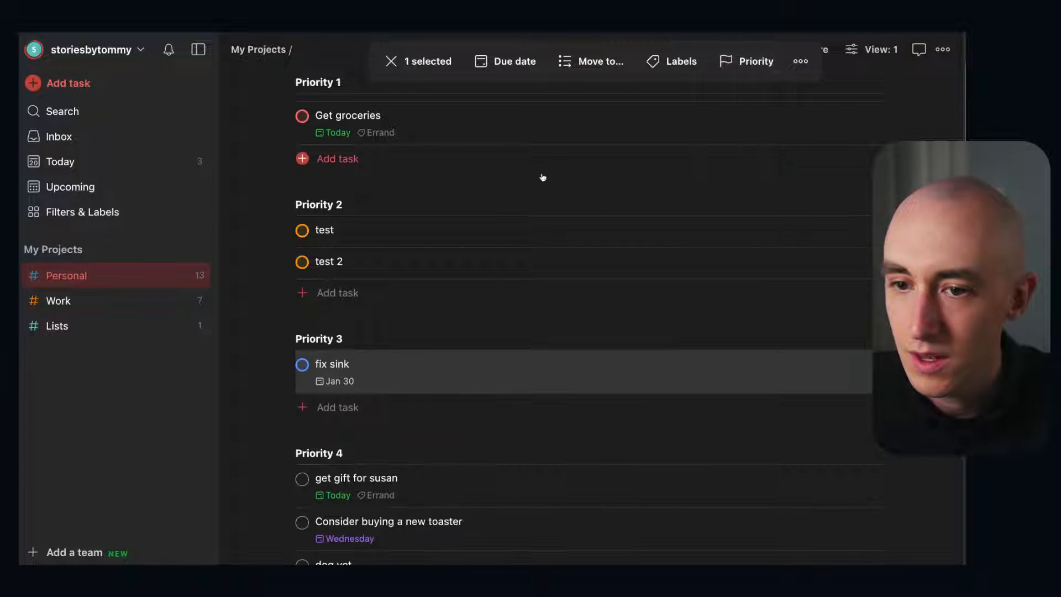
{"action": "left_click", "coordinate": [901, 293]}
{"action": "scroll", "coordinate": [853, 288], "scroll_direction": "up", "scroll_amount": 2}
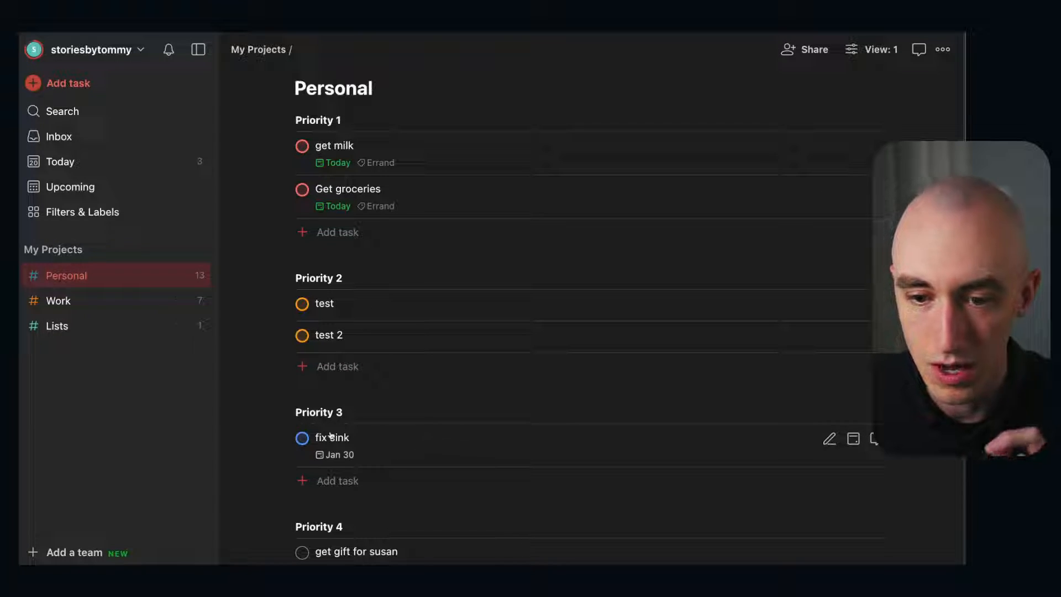
{"action": "scroll", "coordinate": [462, 442], "scroll_direction": "down", "scroll_amount": 6}
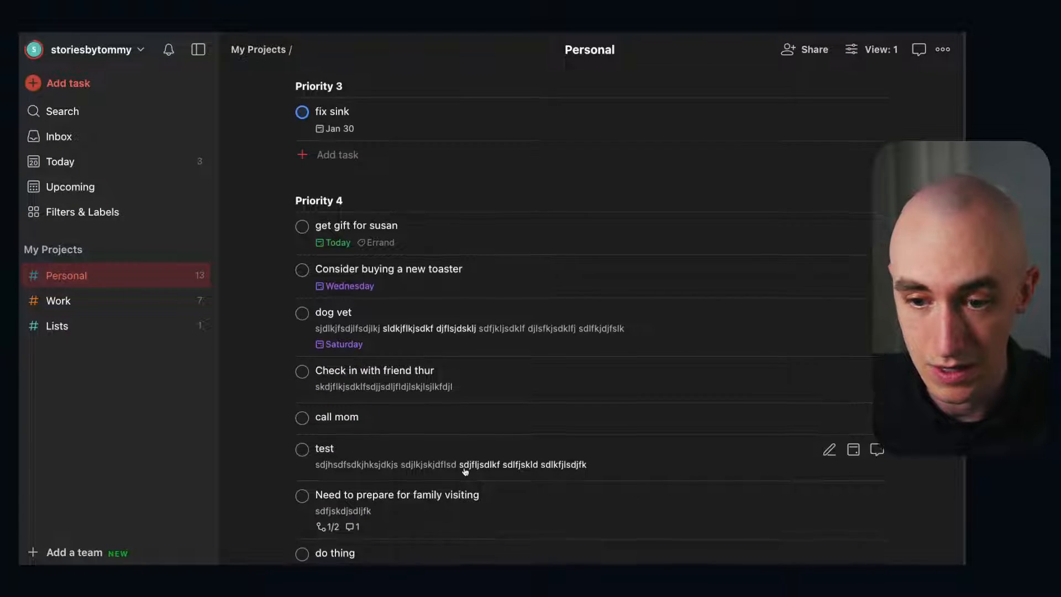
Group the Personal project's tasks by due date instead of priority and look through the date groups.
{"action": "scroll", "coordinate": [464, 472], "scroll_direction": "down", "scroll_amount": 2}
{"action": "scroll", "coordinate": [464, 471], "scroll_direction": "up", "scroll_amount": 8}
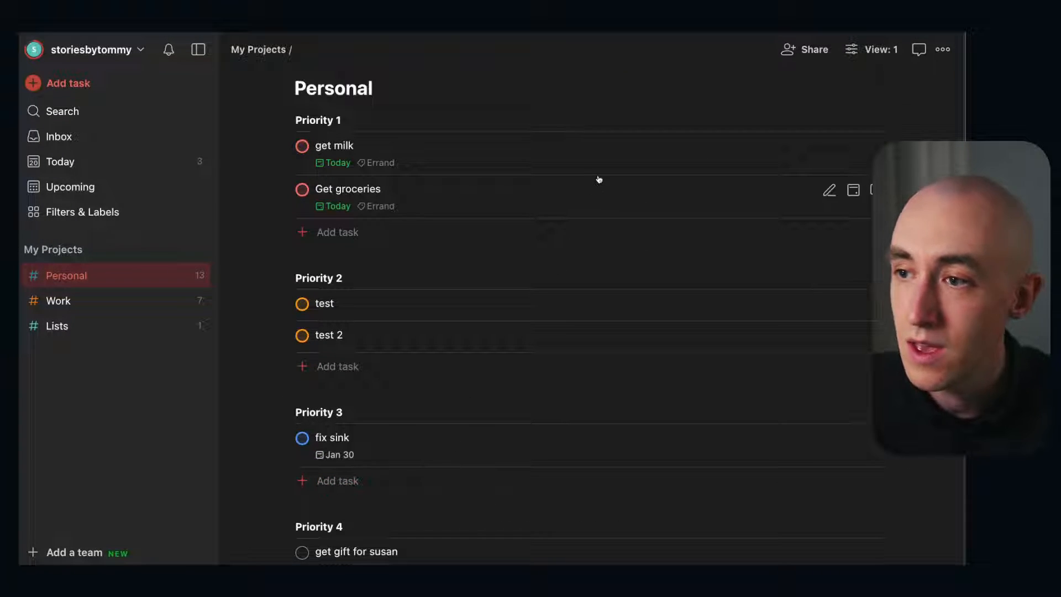
{"action": "left_click", "coordinate": [882, 60]}
{"action": "left_click", "coordinate": [784, 211]}
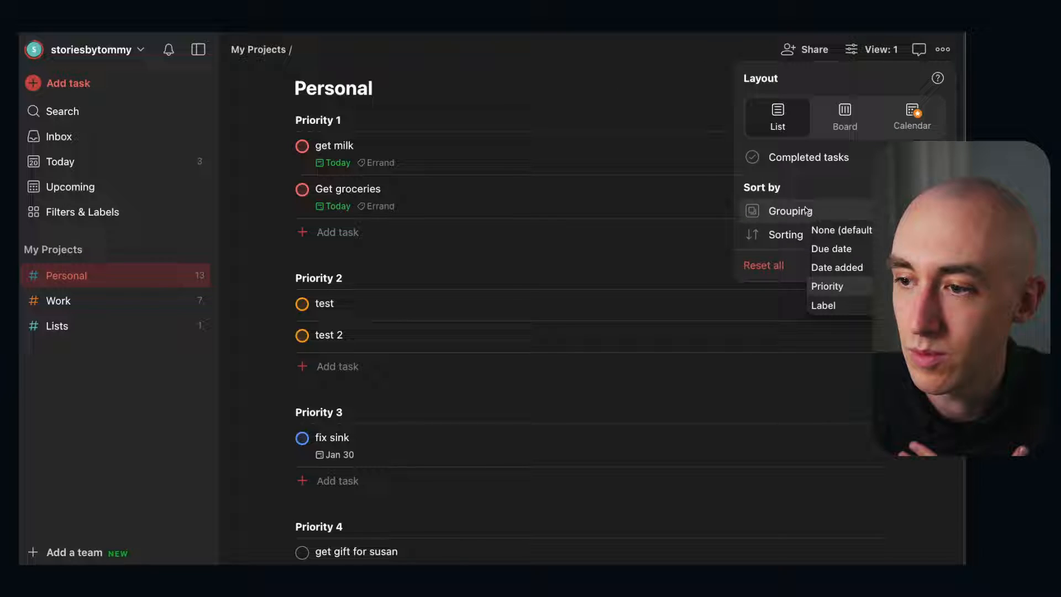
{"action": "left_click", "coordinate": [828, 250]}
{"action": "key", "text": "Escape"}
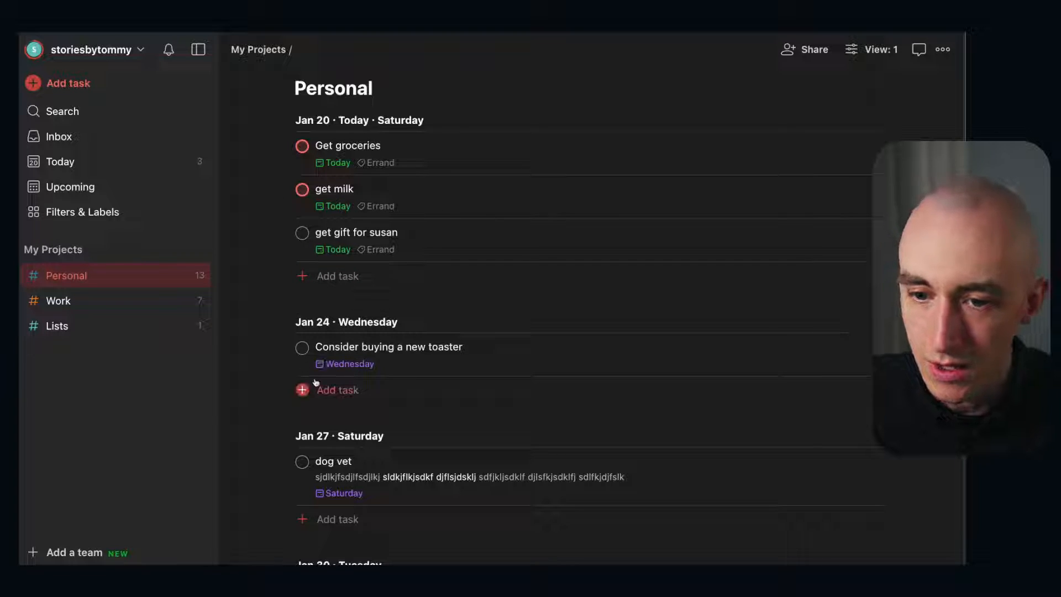
{"action": "scroll", "coordinate": [457, 441], "scroll_direction": "down", "scroll_amount": 10}
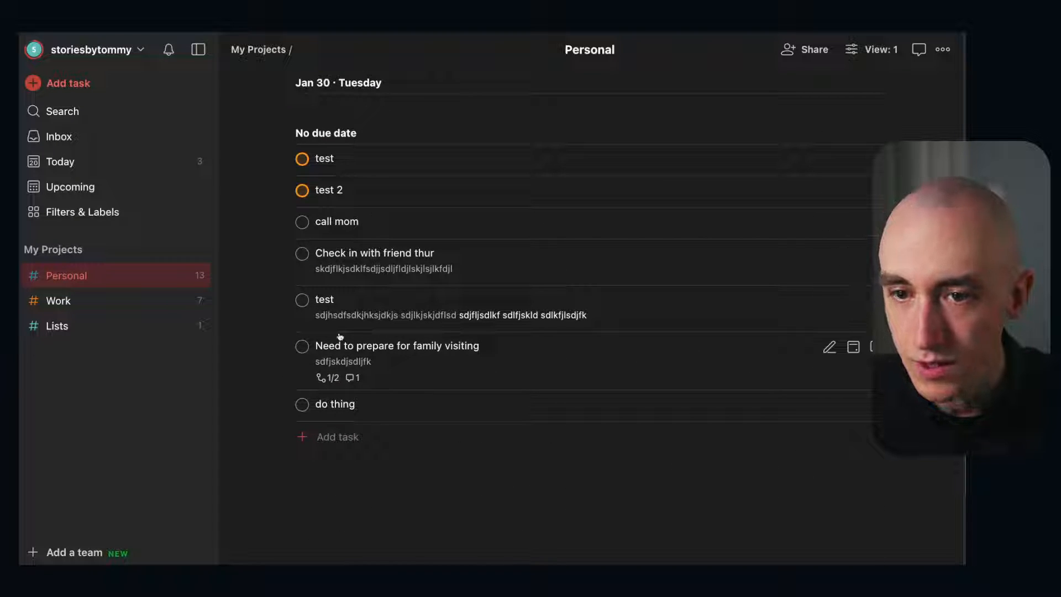
{"action": "scroll", "coordinate": [532, 410], "scroll_direction": "up", "scroll_amount": 10}
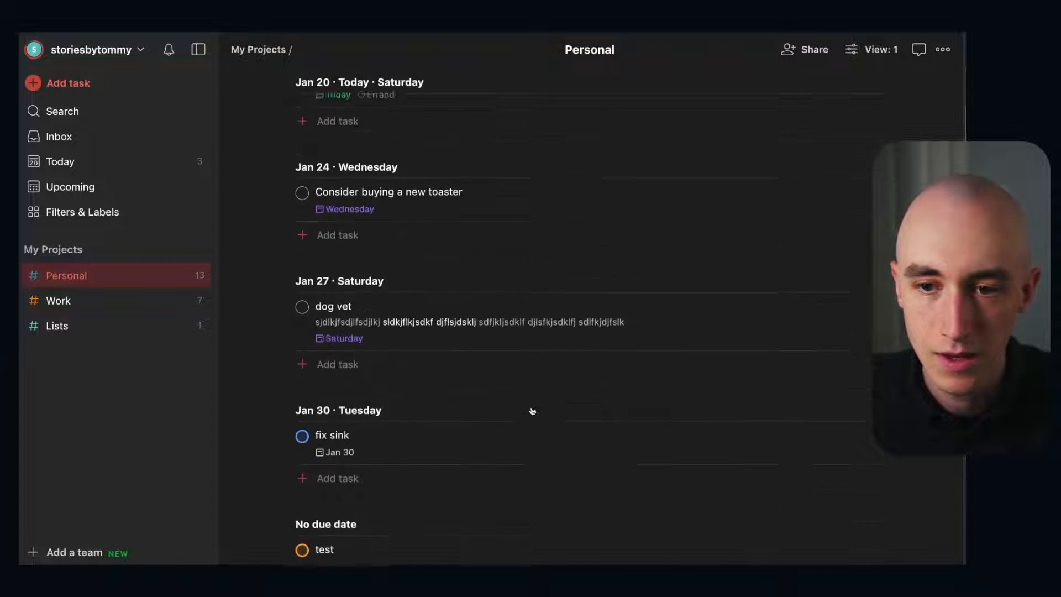
Open the Work project and group its task list by due date.
{"action": "left_click", "coordinate": [182, 301]}
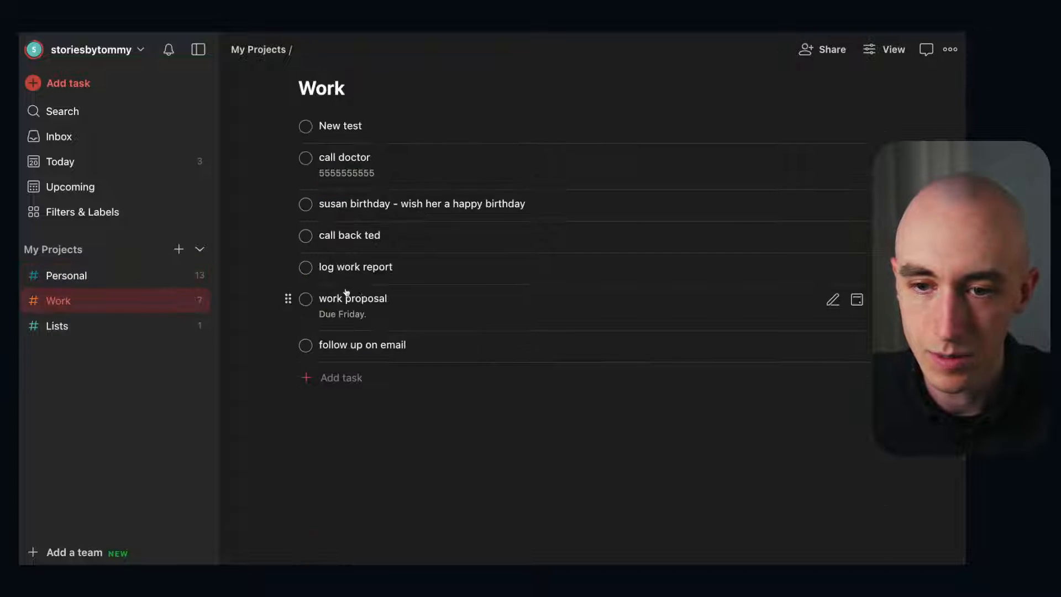
{"action": "left_click", "coordinate": [883, 49]}
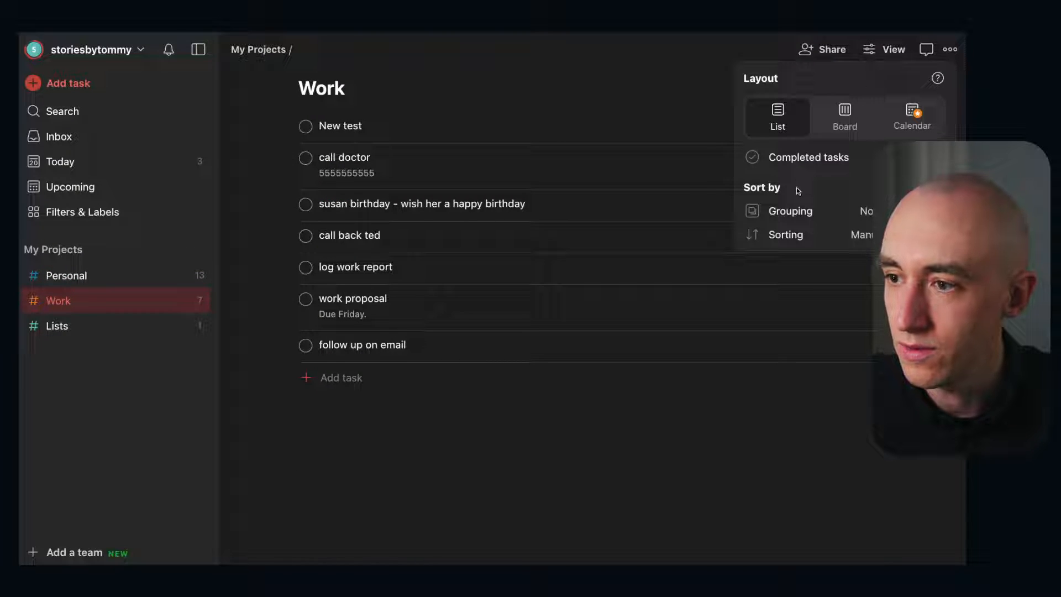
{"action": "left_click", "coordinate": [801, 211]}
{"action": "left_click", "coordinate": [829, 249]}
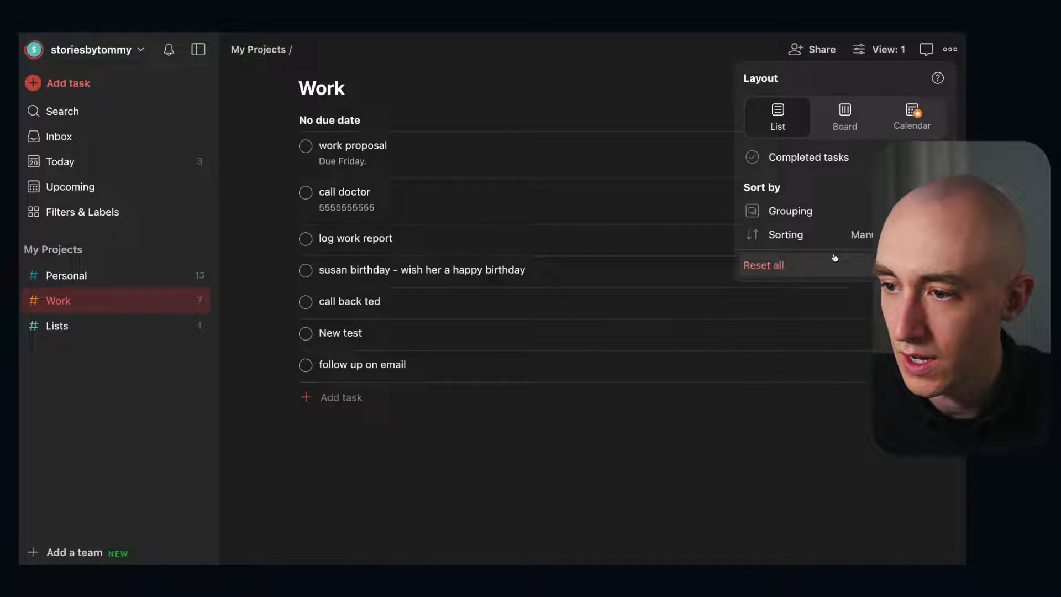
{"action": "left_click", "coordinate": [608, 491]}
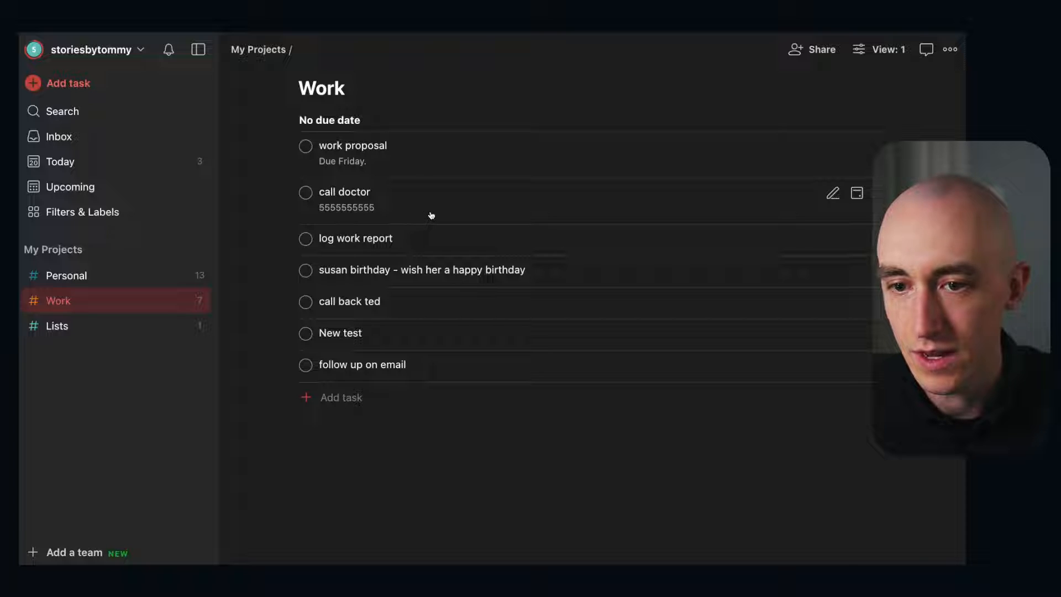
Move the "call doctor" task from the Work project to the Personal project and close its details.
{"action": "left_click", "coordinate": [363, 193]}
{"action": "left_click", "coordinate": [887, 78]}
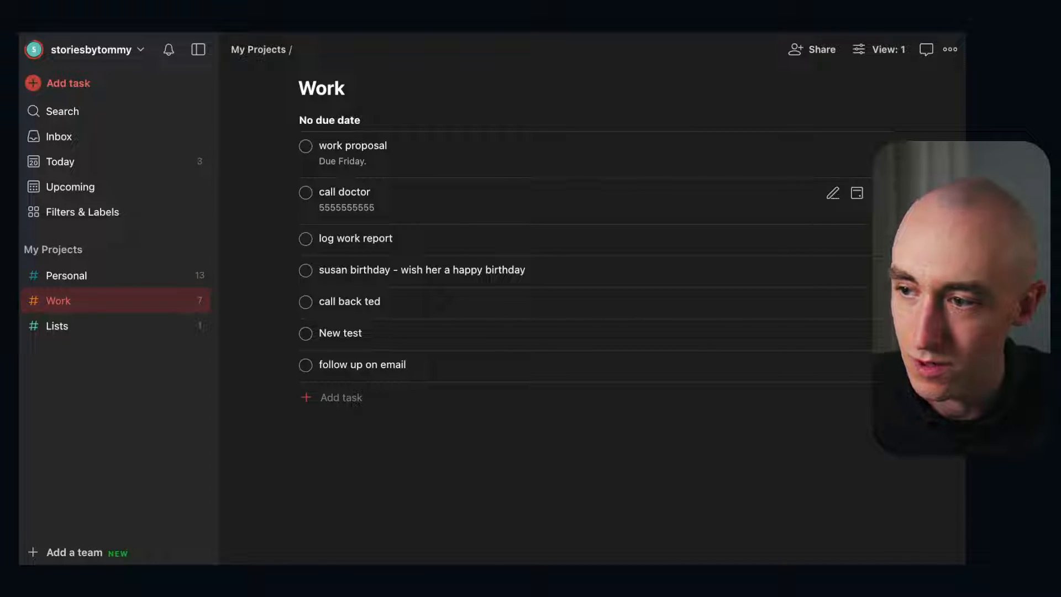
{"action": "right_click", "coordinate": [783, 203]}
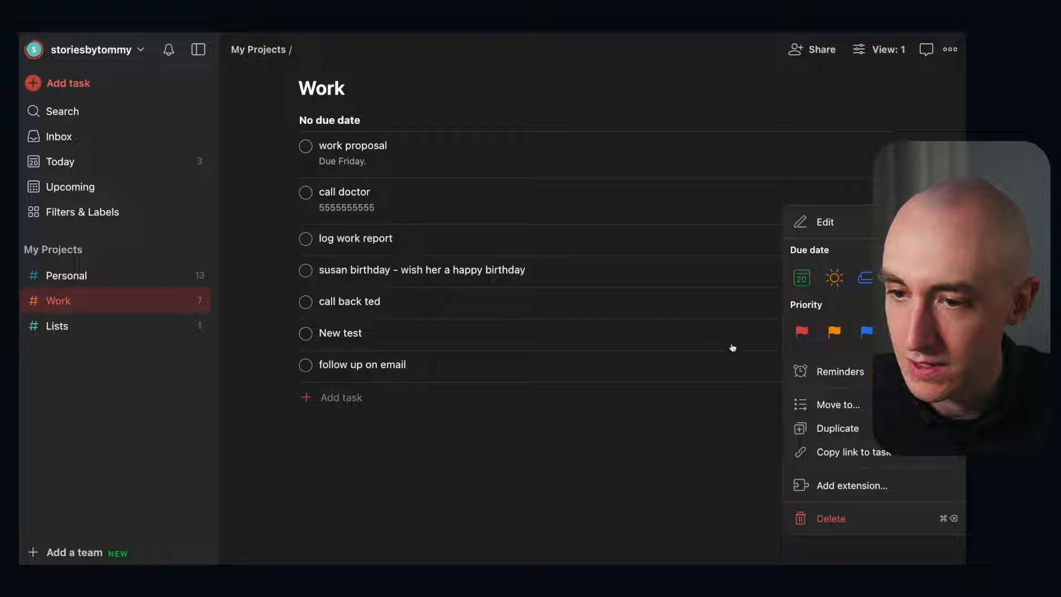
{"action": "key", "text": "Escape"}
{"action": "left_click", "coordinate": [639, 208]}
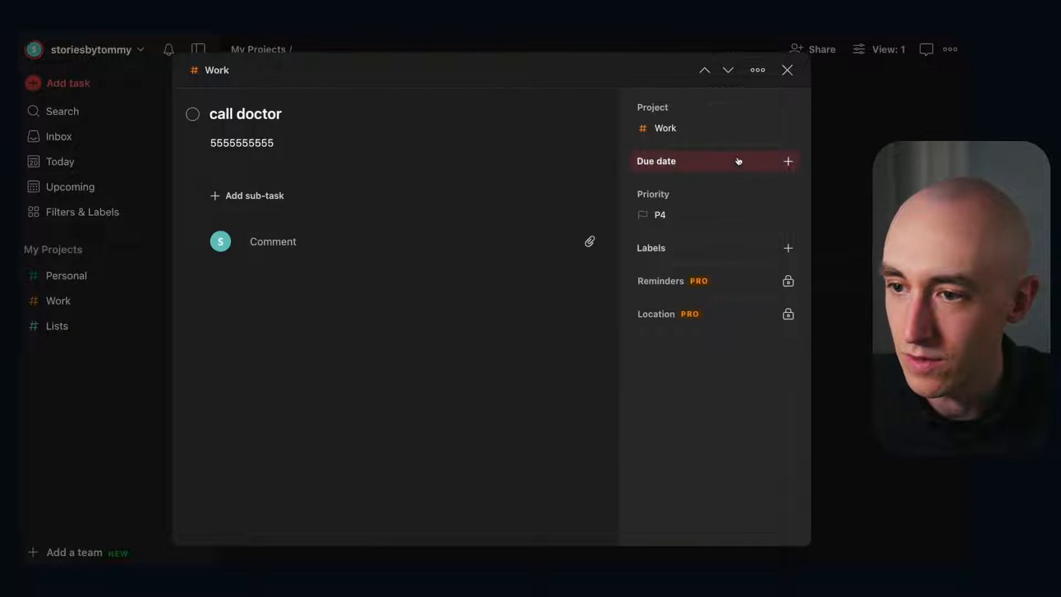
{"action": "left_click", "coordinate": [704, 128]}
{"action": "left_click", "coordinate": [679, 242]}
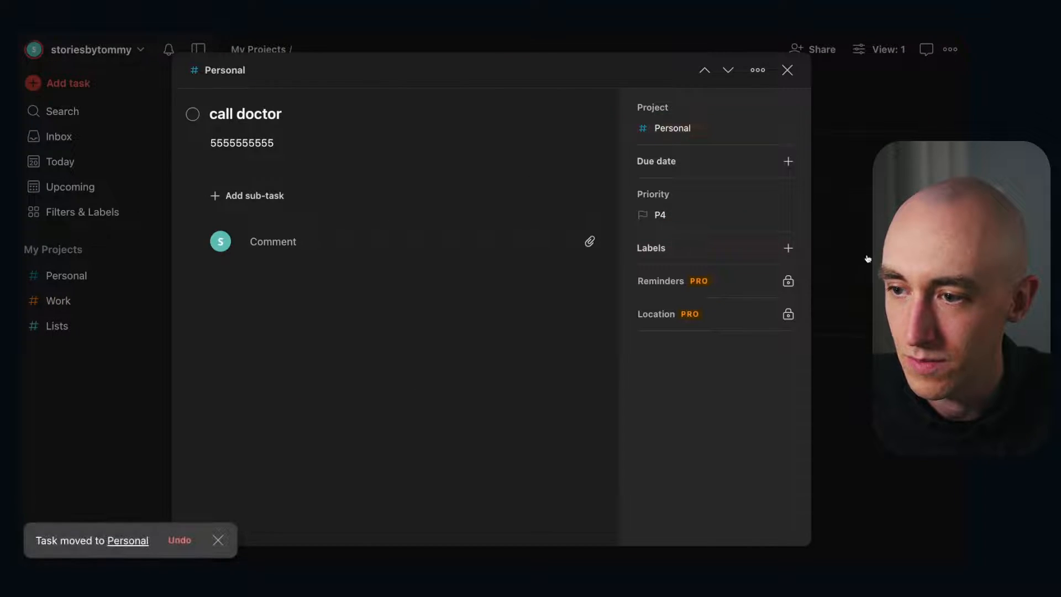
{"action": "left_click", "coordinate": [867, 259]}
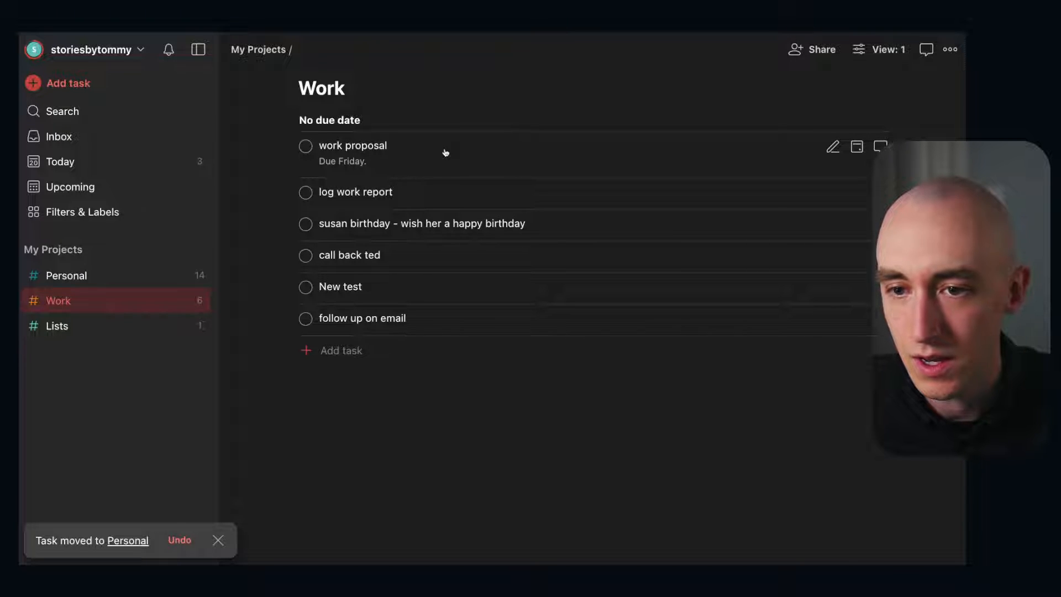
Set the due date of the "work proposal" task to January 23.
{"action": "left_click", "coordinate": [497, 156], "text": "super"}
{"action": "left_click", "coordinate": [497, 60]}
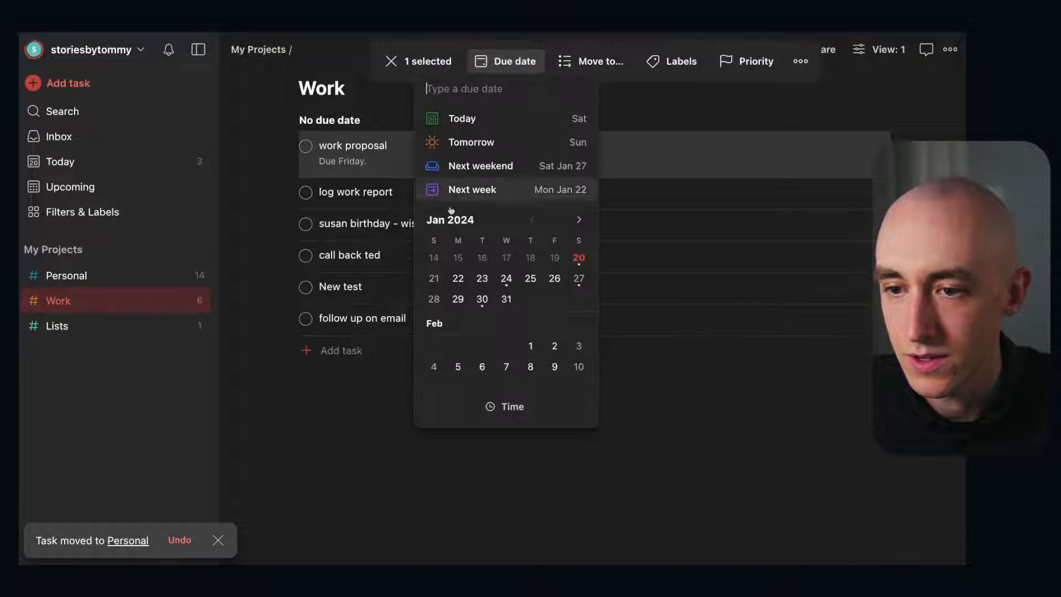
{"action": "left_click", "coordinate": [480, 279]}
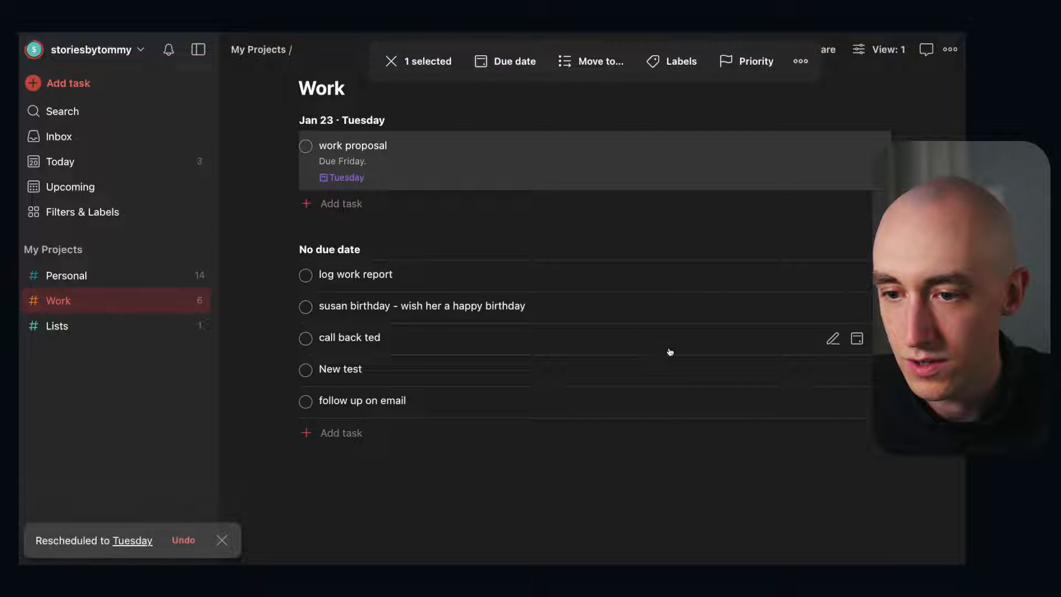
Set the due date of the "log work report" task to January 22 and clear the selection.
{"action": "left_click", "coordinate": [416, 276], "text": "super"}
{"action": "left_click", "coordinate": [511, 62]}
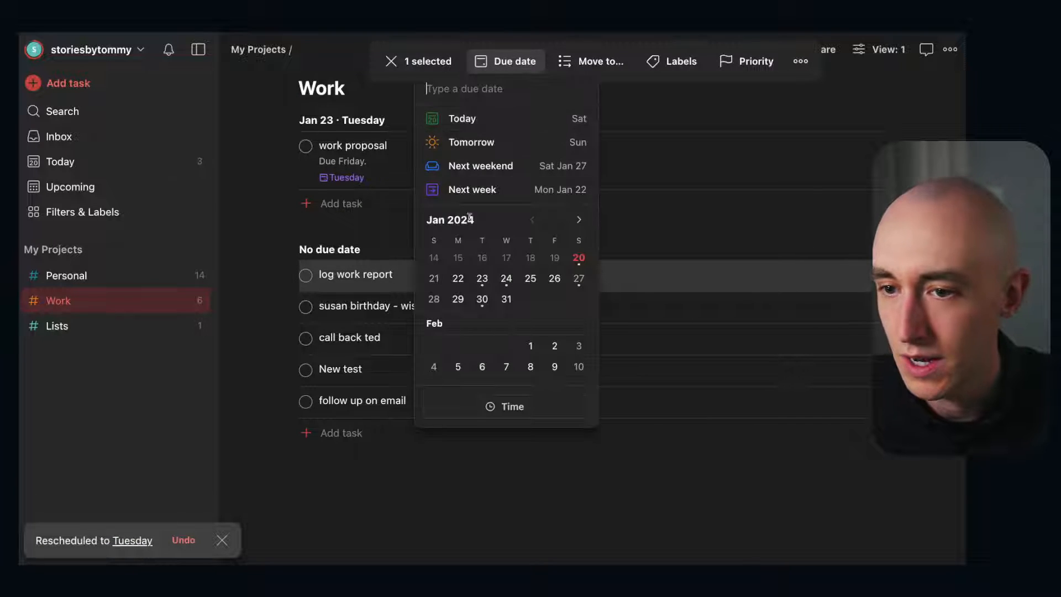
{"action": "left_click", "coordinate": [458, 280]}
{"action": "key", "text": "Escape"}
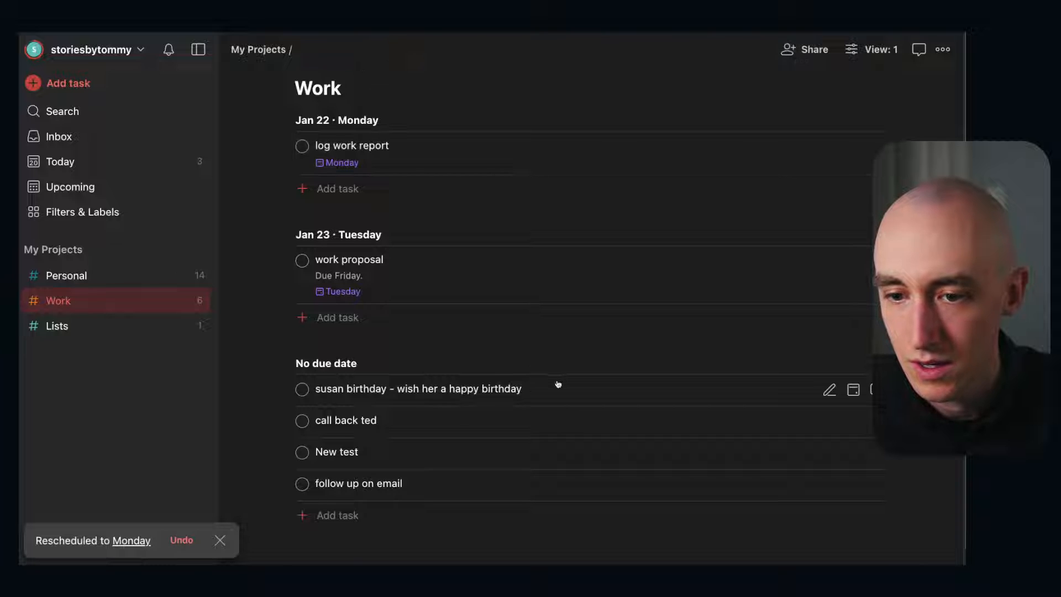
Set the due date of the birthday wishes task to January 25 and review the Work project's date groups.
{"action": "scroll", "coordinate": [466, 390], "scroll_direction": "down", "scroll_amount": 1}
{"action": "scroll", "coordinate": [387, 376], "scroll_direction": "down", "scroll_amount": 1}
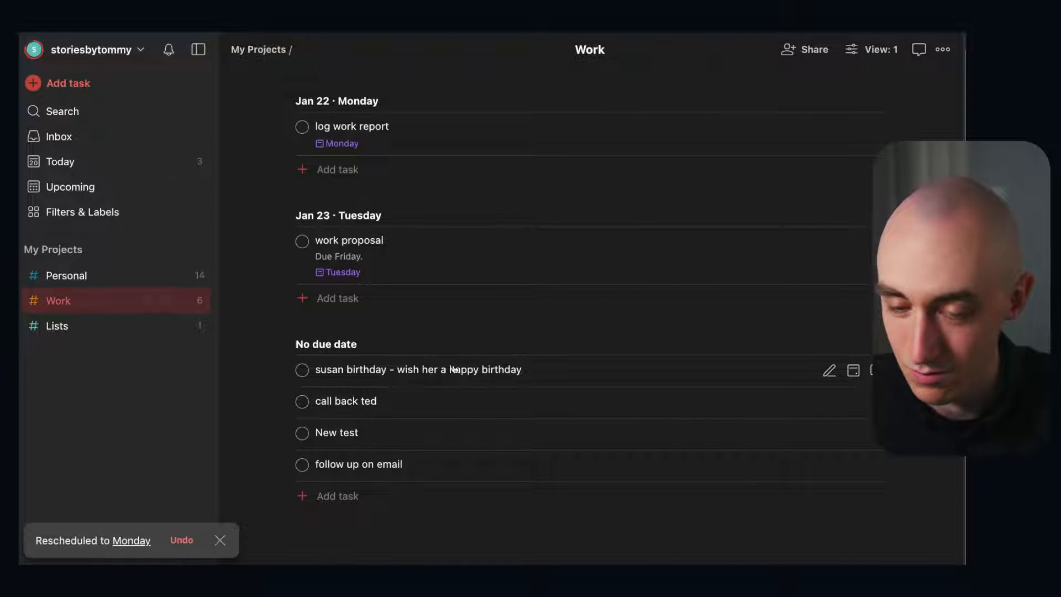
{"action": "left_click", "coordinate": [853, 371]}
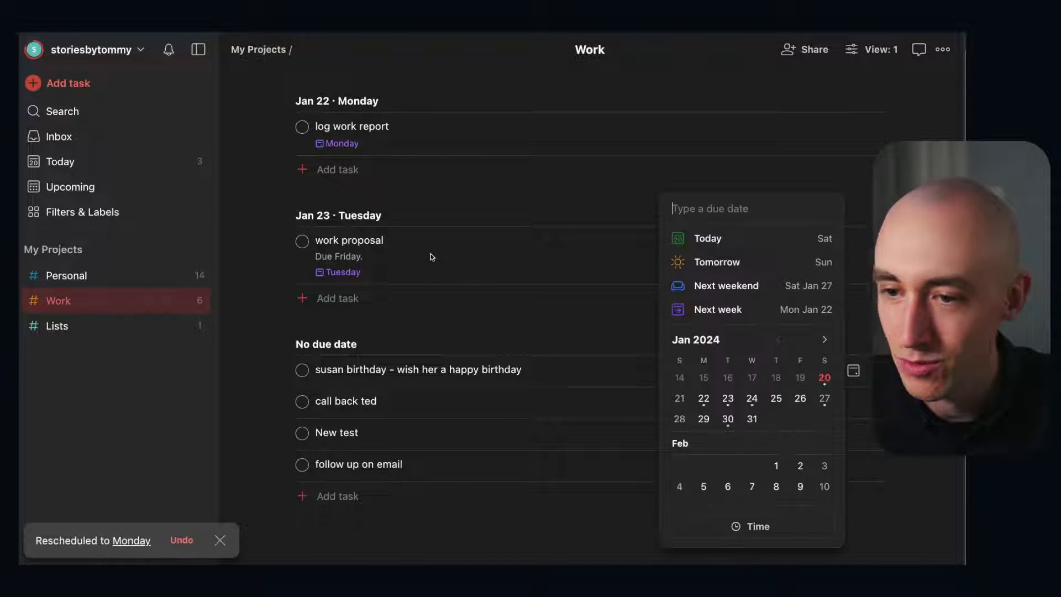
{"action": "left_click", "coordinate": [774, 398]}
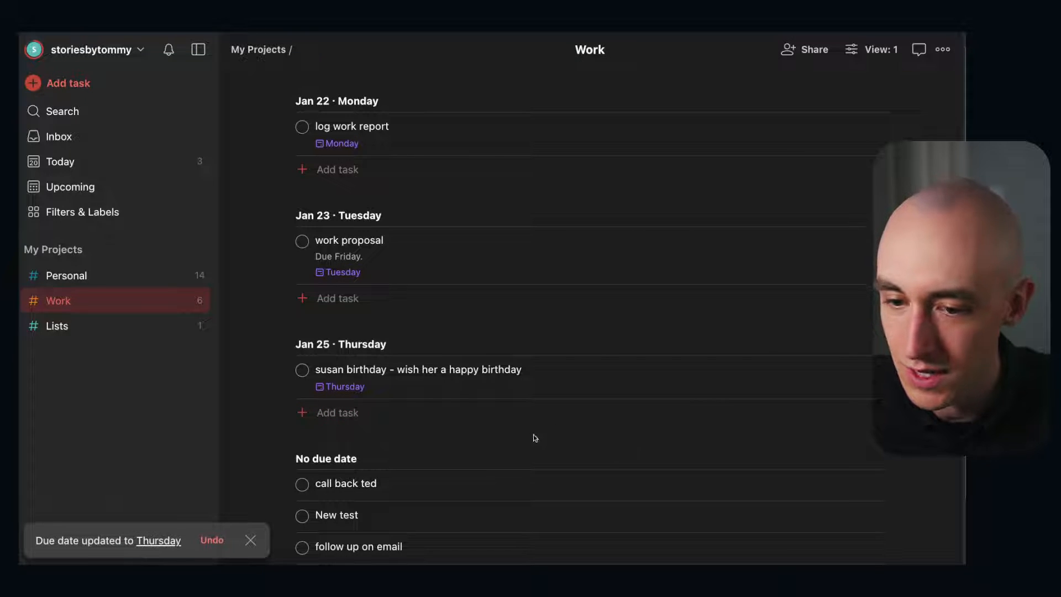
{"action": "scroll", "coordinate": [359, 392], "scroll_direction": "down", "scroll_amount": 3}
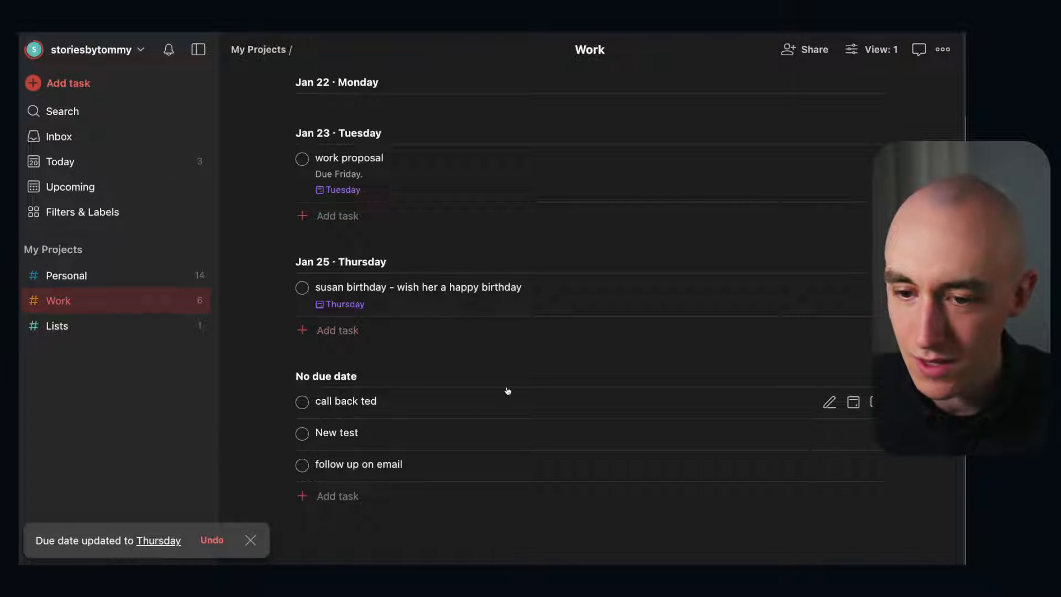
{"action": "scroll", "coordinate": [383, 277], "scroll_direction": "up", "scroll_amount": 4}
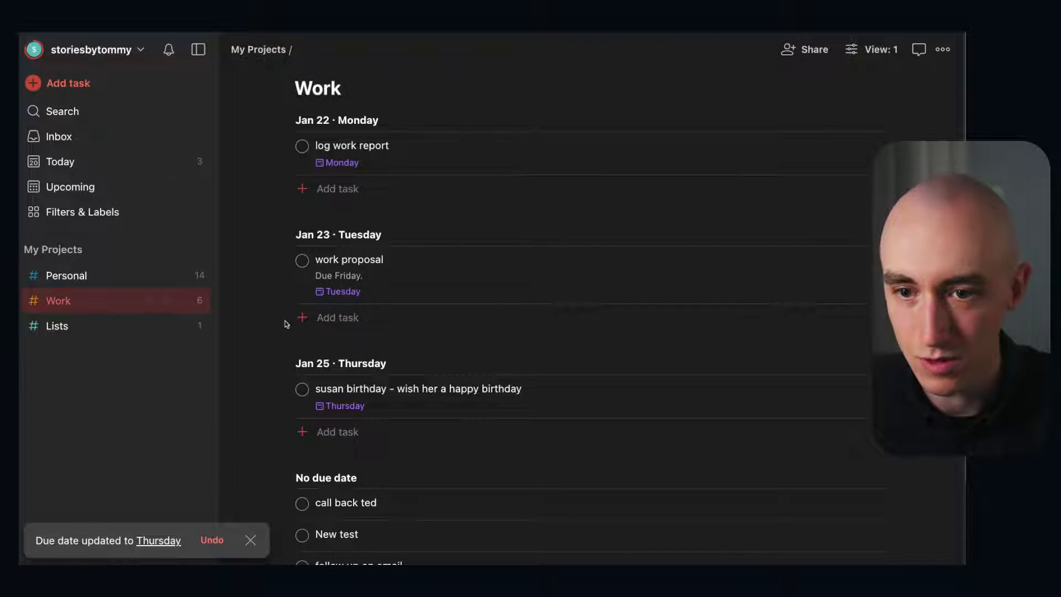
Open the Today view, review the General settings such as home view, date options and smart date recognition, and close the settings.
{"action": "left_click", "coordinate": [92, 162]}
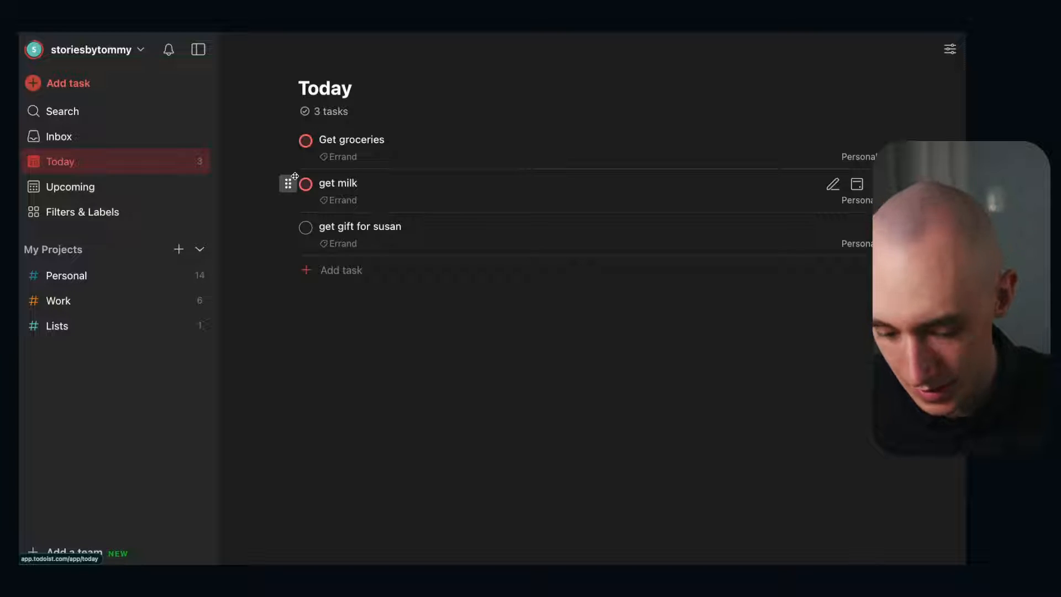
{"action": "key", "text": "o"}
{"action": "key", "text": "t"}
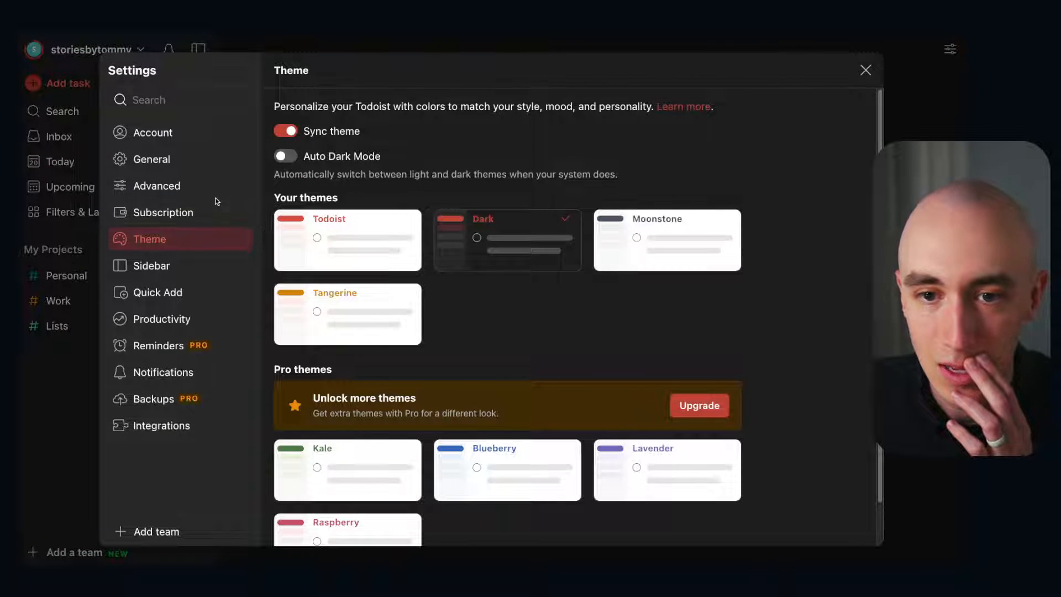
{"action": "left_click", "coordinate": [180, 159]}
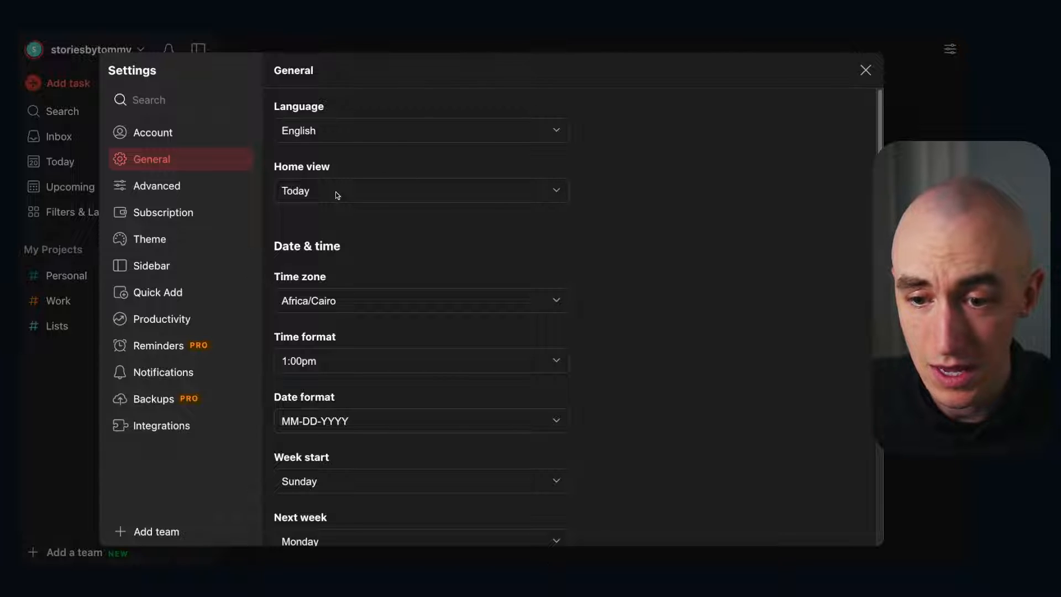
{"action": "scroll", "coordinate": [675, 308], "scroll_direction": "down", "scroll_amount": 2}
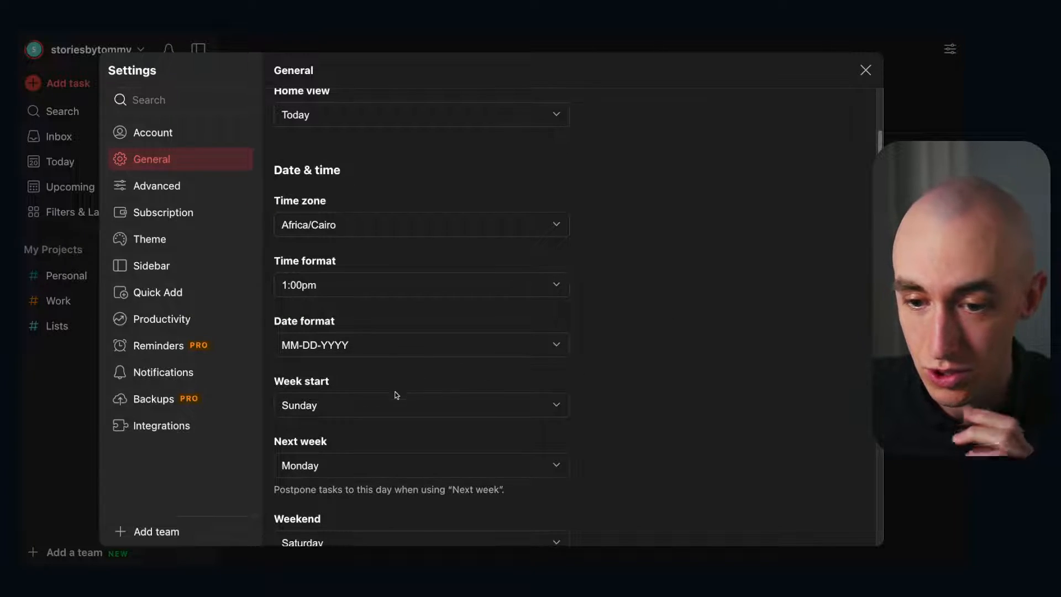
{"action": "scroll", "coordinate": [359, 469], "scroll_direction": "down", "scroll_amount": 2}
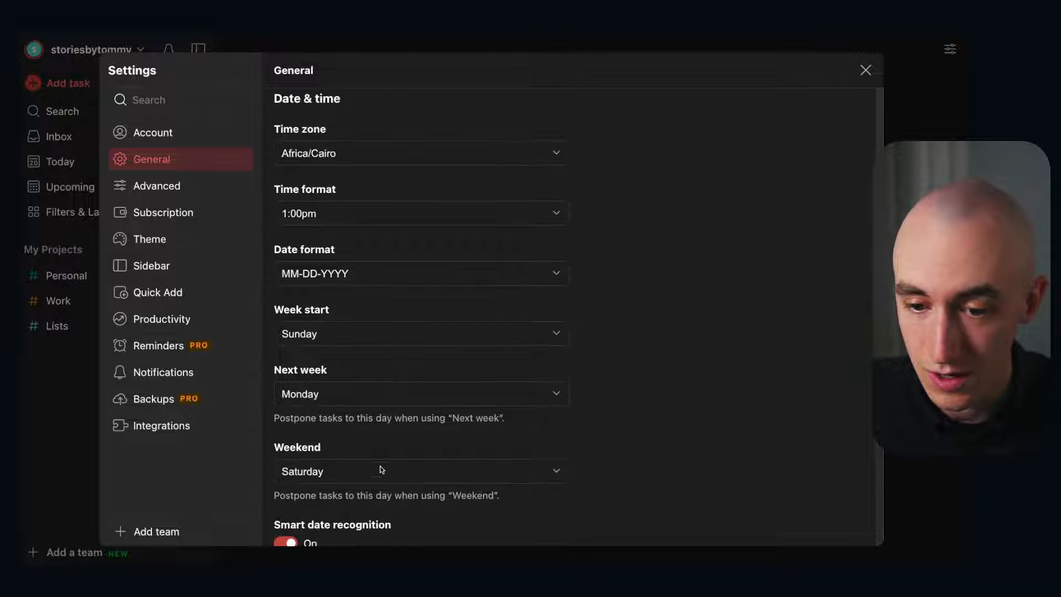
{"action": "scroll", "coordinate": [376, 490], "scroll_direction": "down", "scroll_amount": 2}
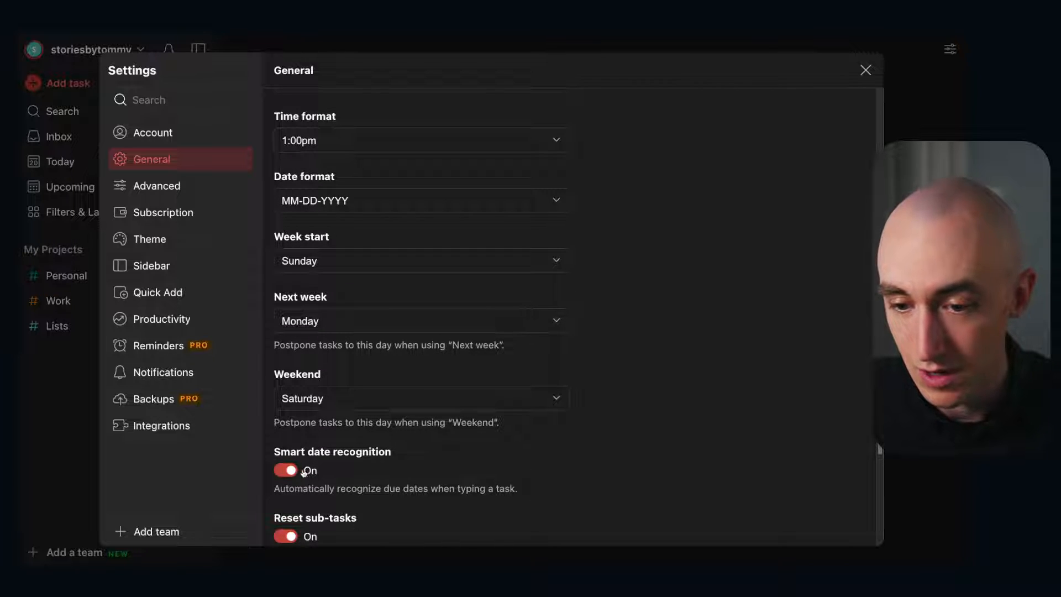
{"action": "scroll", "coordinate": [369, 463], "scroll_direction": "up", "scroll_amount": 6}
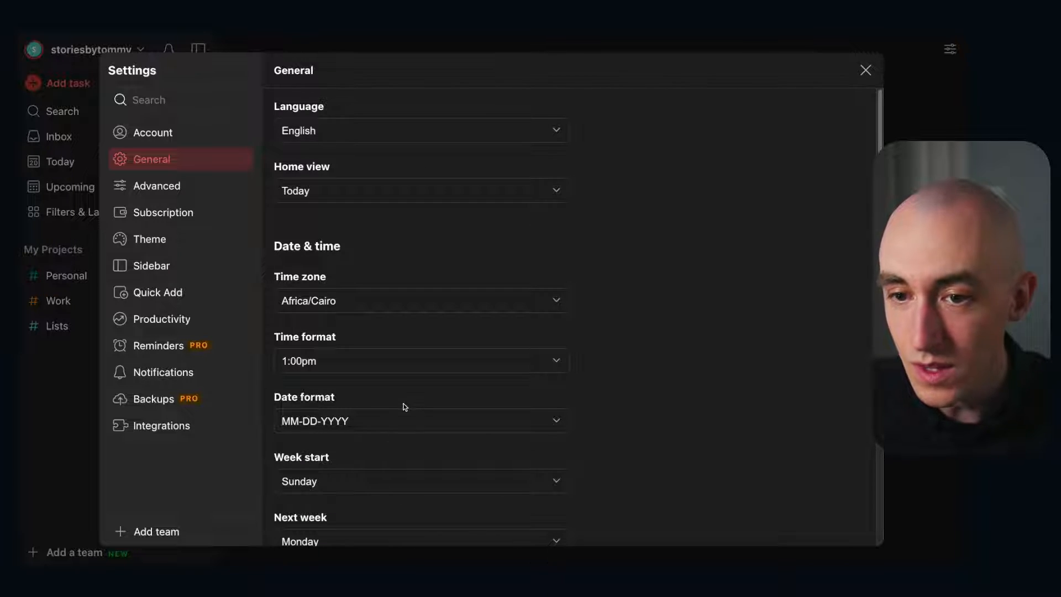
{"action": "key", "text": "Escape"}
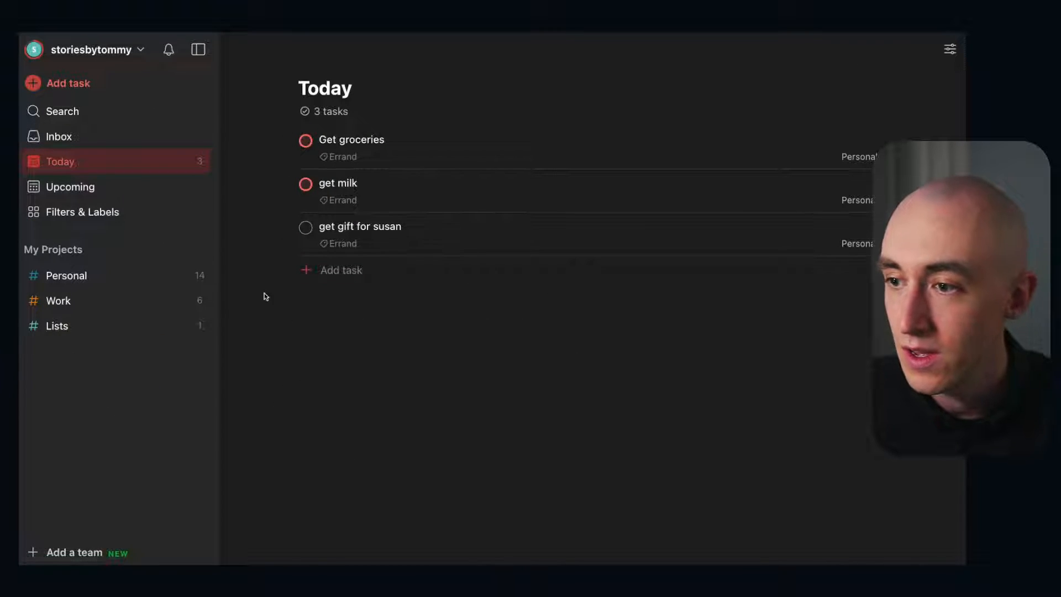
In the Work project, set the undated call-back and "New test" tasks due today together and clear the selection.
{"action": "left_click", "coordinate": [72, 302]}
{"action": "scroll", "coordinate": [381, 342], "scroll_direction": "down", "scroll_amount": 3}
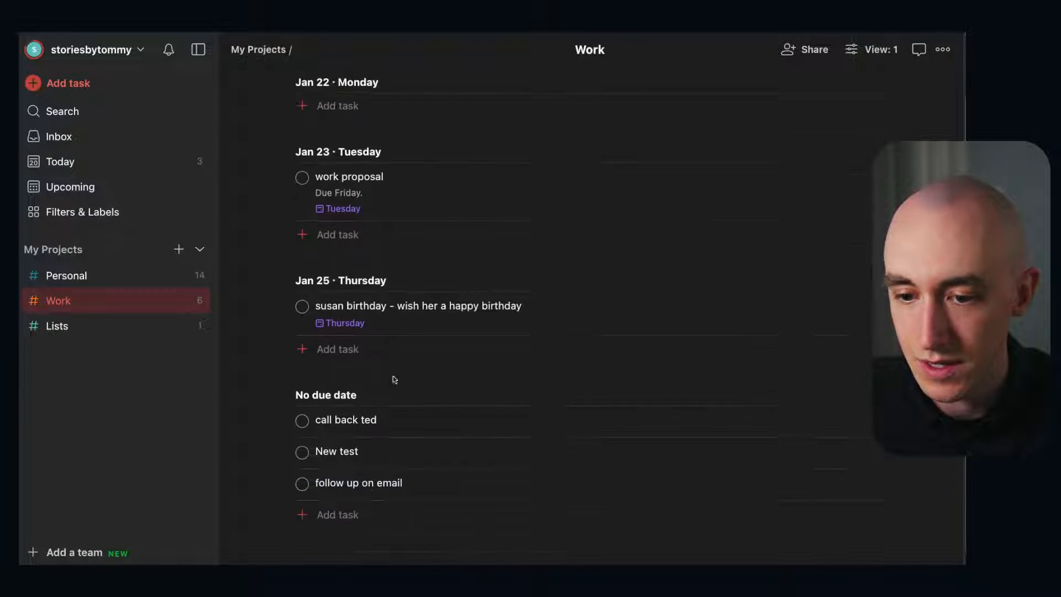
{"action": "left_click", "coordinate": [402, 419], "text": "super"}
{"action": "left_click", "coordinate": [403, 449], "text": "super"}
{"action": "left_click", "coordinate": [513, 62]}
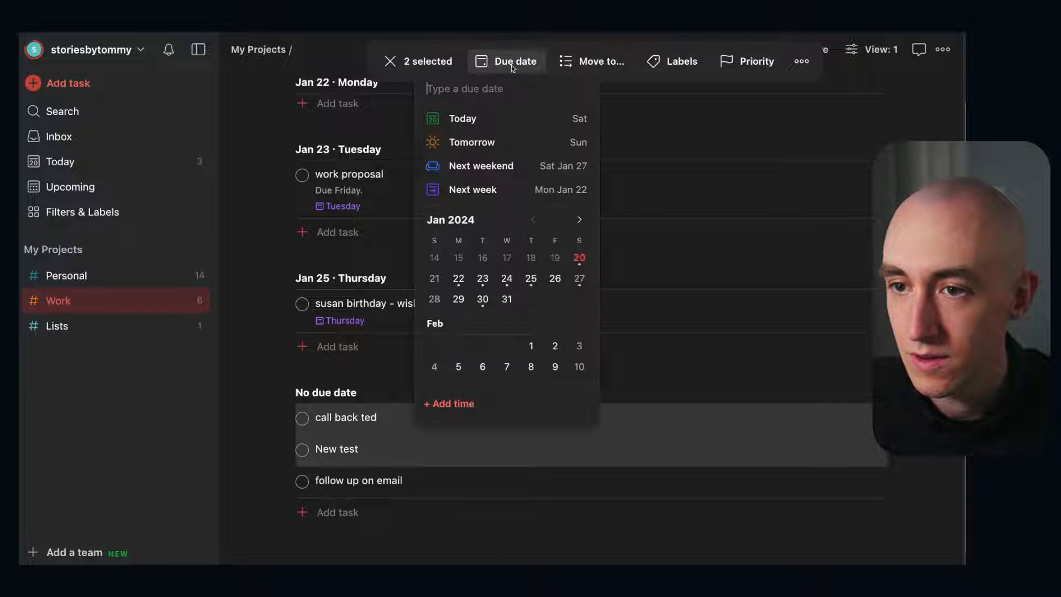
{"action": "left_click", "coordinate": [473, 116]}
{"action": "left_click", "coordinate": [266, 315]}
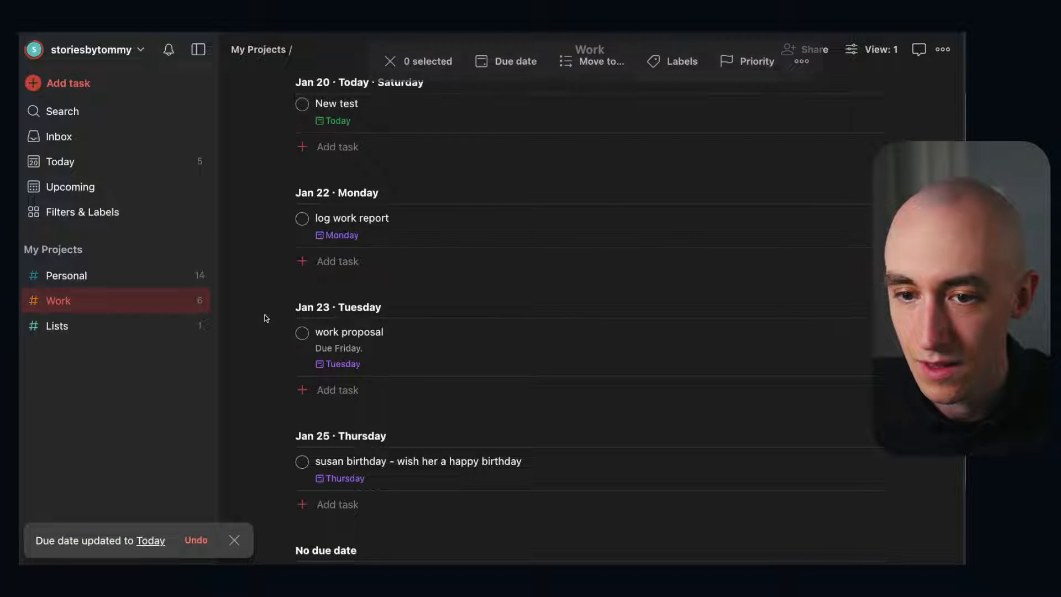
{"action": "scroll", "coordinate": [356, 309], "scroll_direction": "up", "scroll_amount": 3}
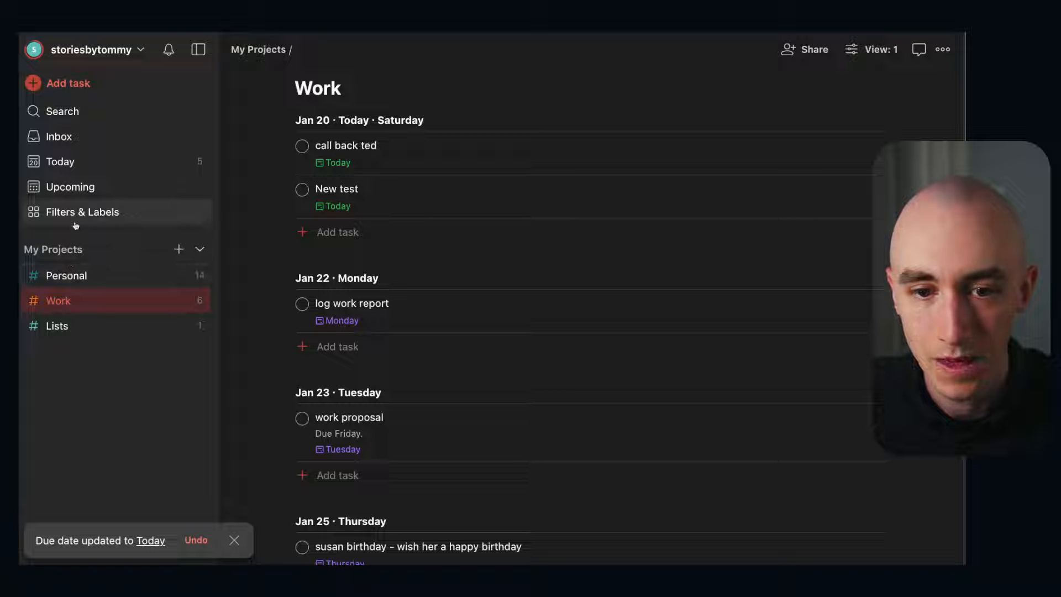
Add a task named "test" to the Inbox with its due date set to today.
{"action": "left_click", "coordinate": [65, 136]}
{"action": "left_click", "coordinate": [359, 124]}
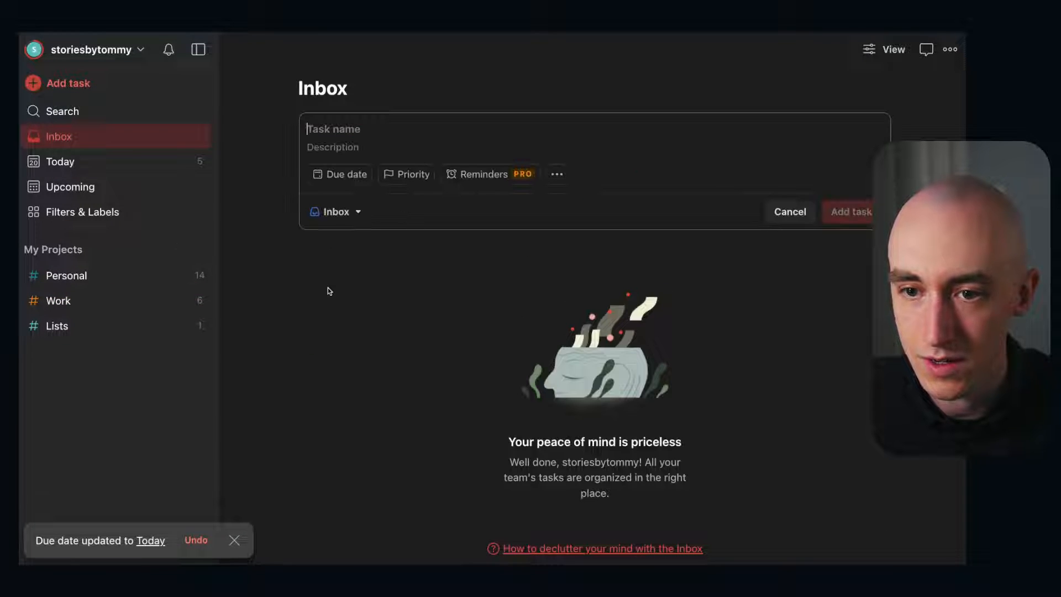
{"action": "type", "text": "t"}
{"action": "key", "text": "BackSpace"}
{"action": "type", "text": "test"}
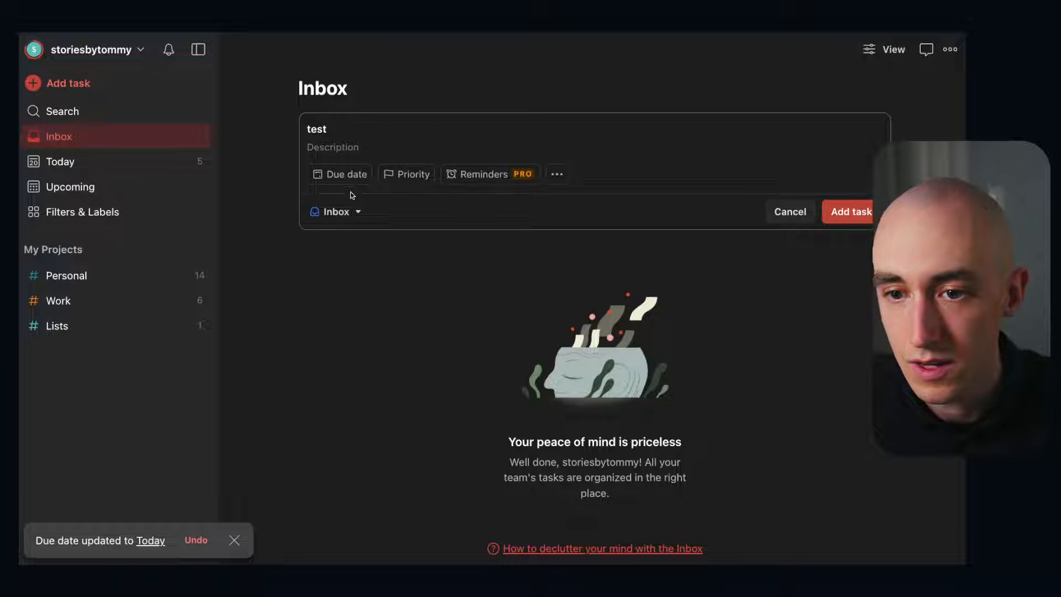
{"action": "left_click", "coordinate": [342, 174]}
{"action": "left_click", "coordinate": [350, 230]}
{"action": "left_click", "coordinate": [834, 212]}
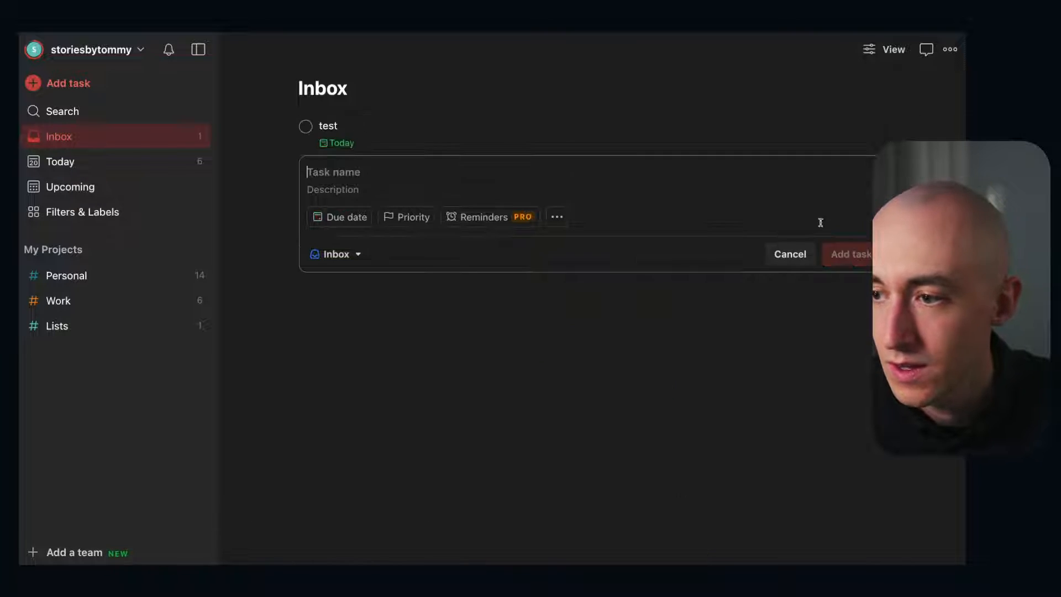
Group the tasks in the Today view by project and close the view options.
{"action": "left_click", "coordinate": [163, 163]}
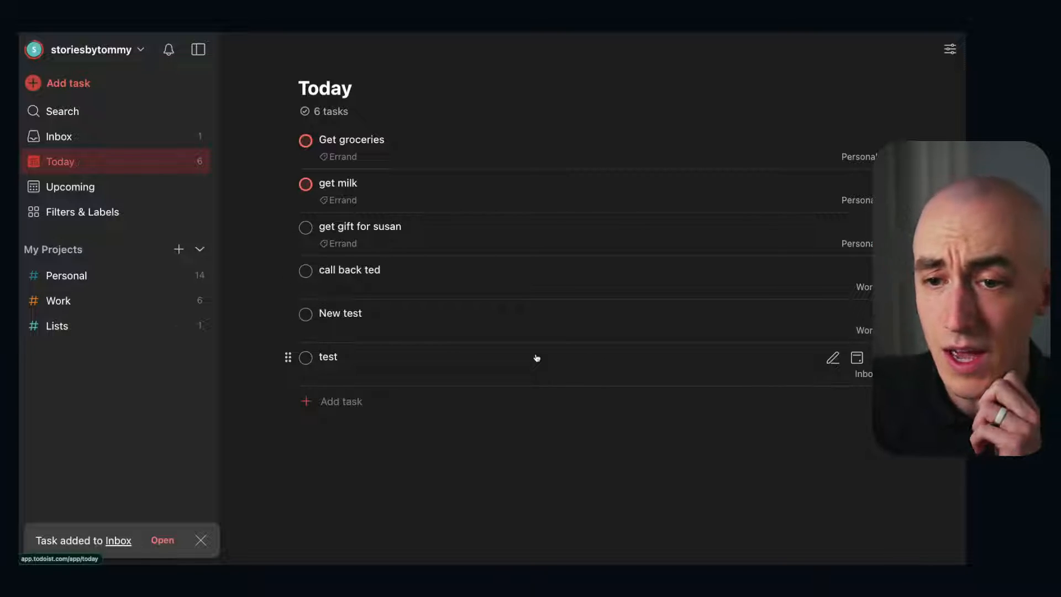
{"action": "left_click", "coordinate": [953, 49]}
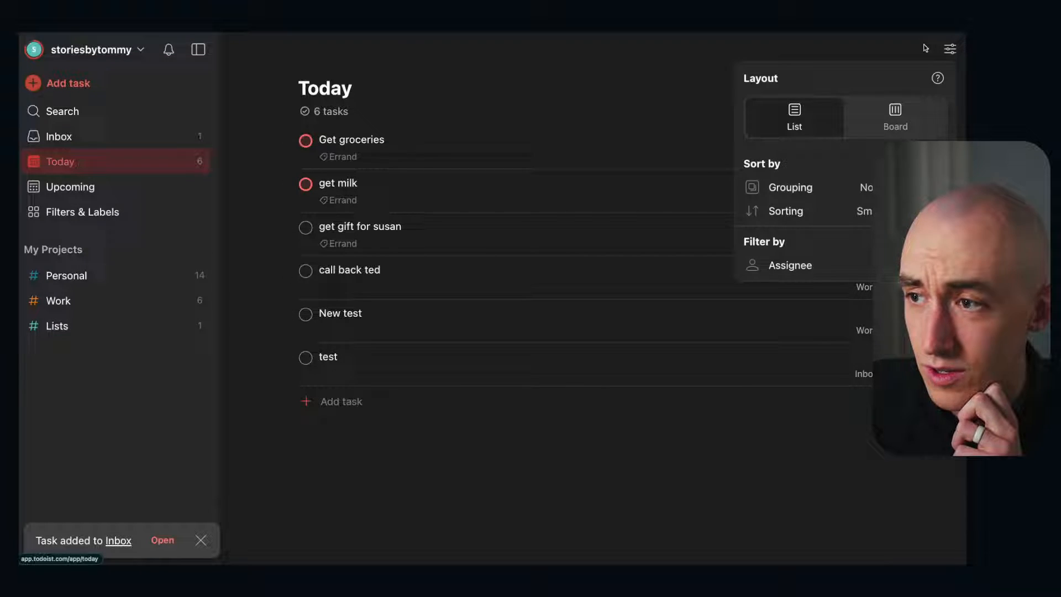
{"action": "left_click", "coordinate": [796, 185]}
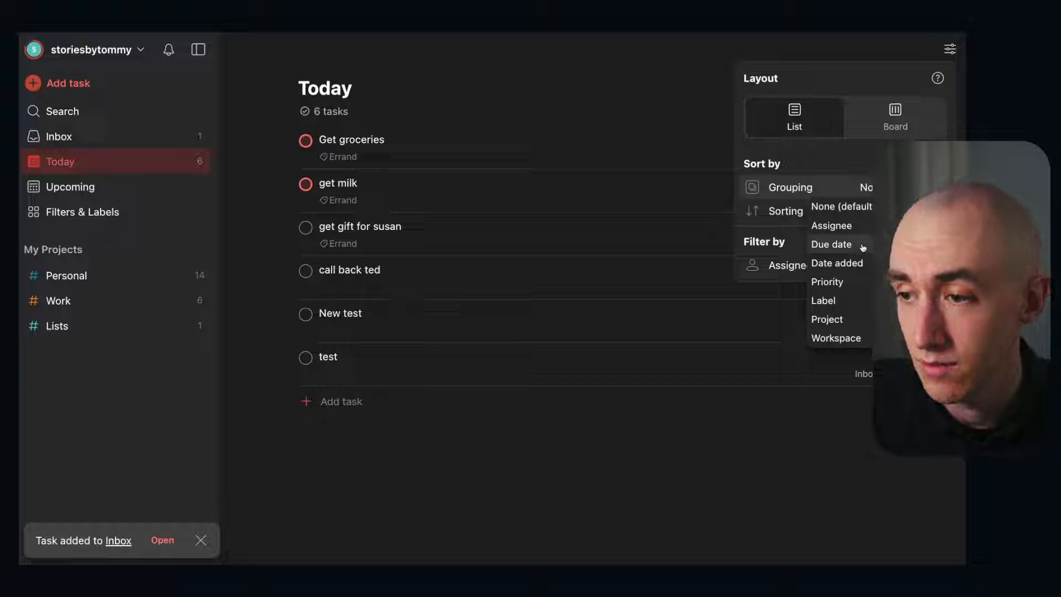
{"action": "left_click", "coordinate": [839, 320]}
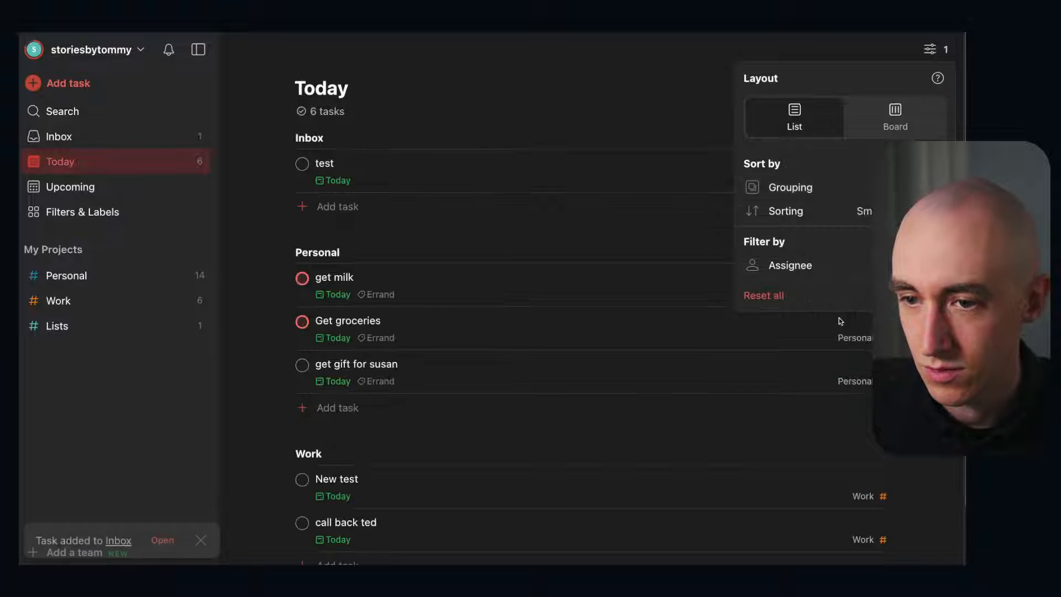
{"action": "left_click", "coordinate": [771, 326]}
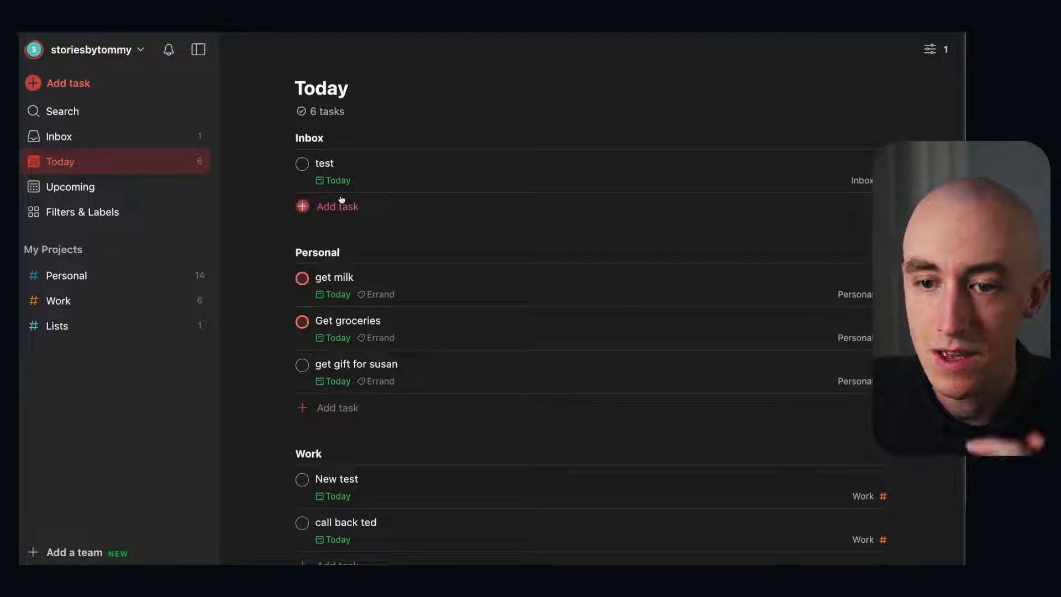
From the grouped Today view, move the "test" task out of the Inbox into the Work project.
{"action": "scroll", "coordinate": [340, 227], "scroll_direction": "down", "scroll_amount": 2}
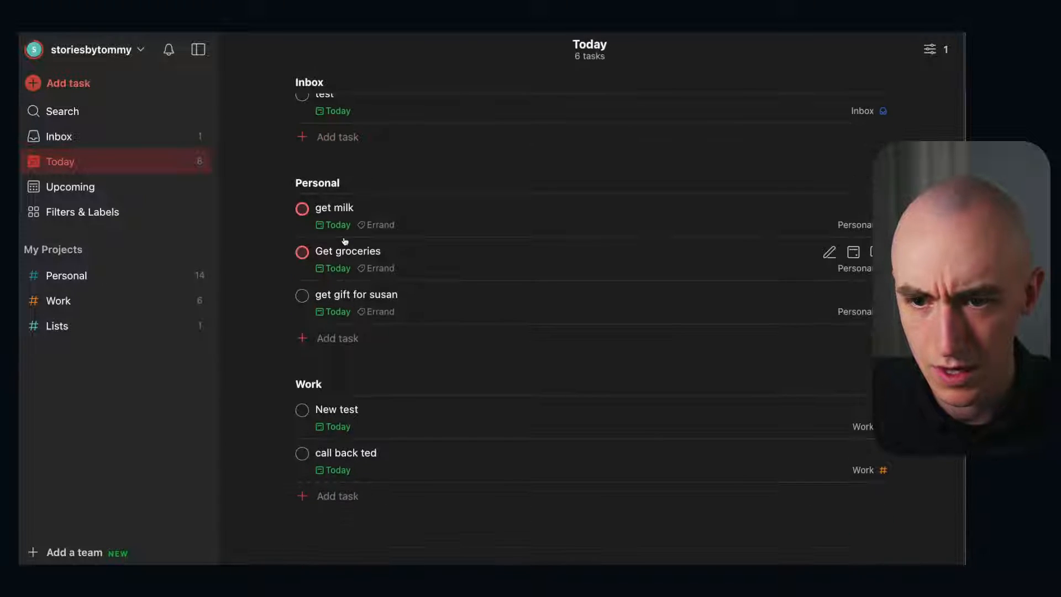
{"action": "scroll", "coordinate": [348, 321], "scroll_direction": "up", "scroll_amount": 2}
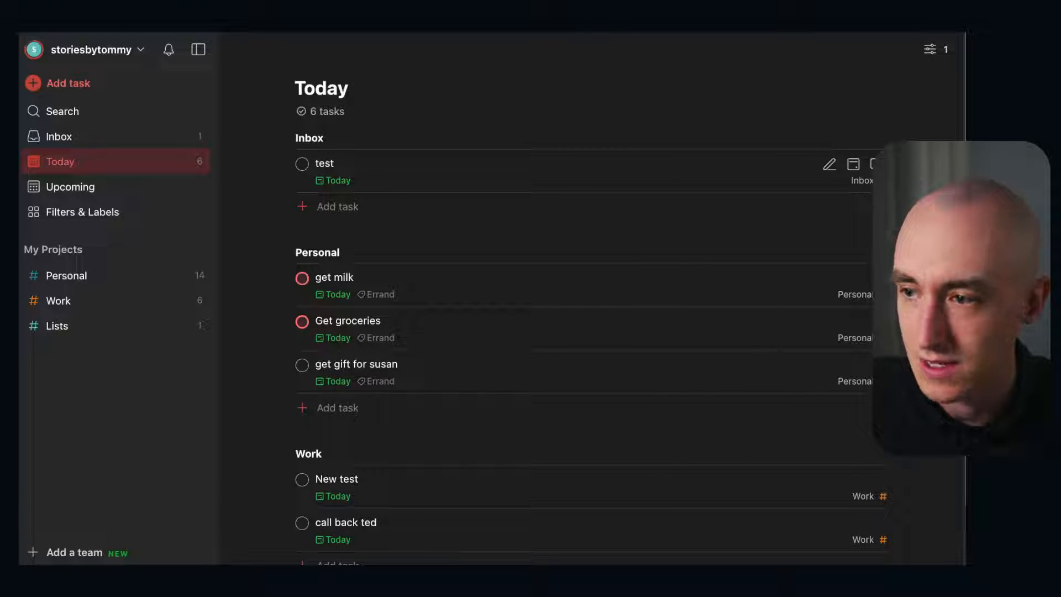
{"action": "left_click", "coordinate": [874, 164]}
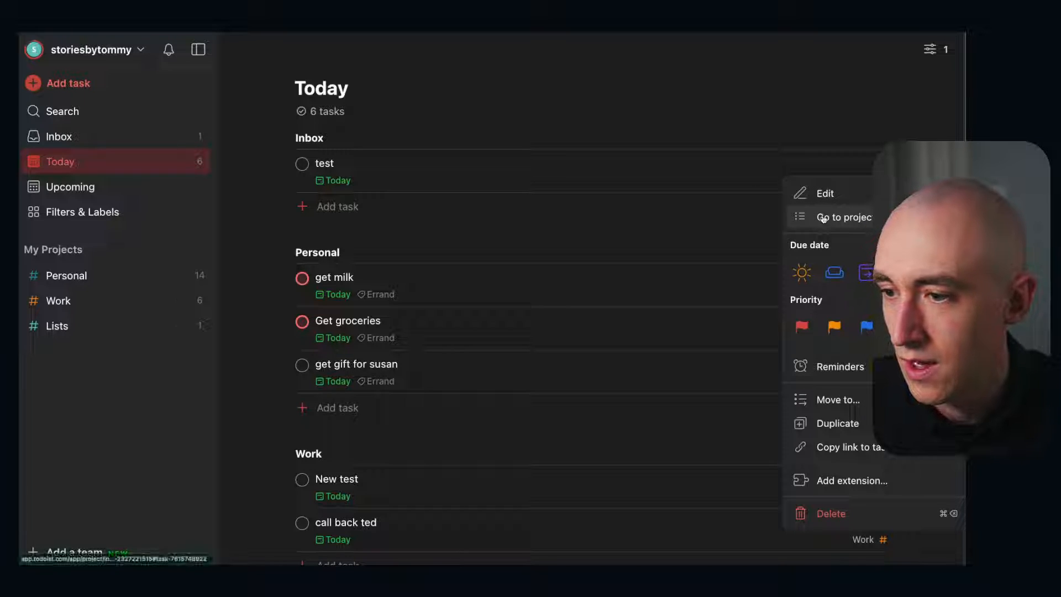
{"action": "left_click", "coordinate": [830, 398]}
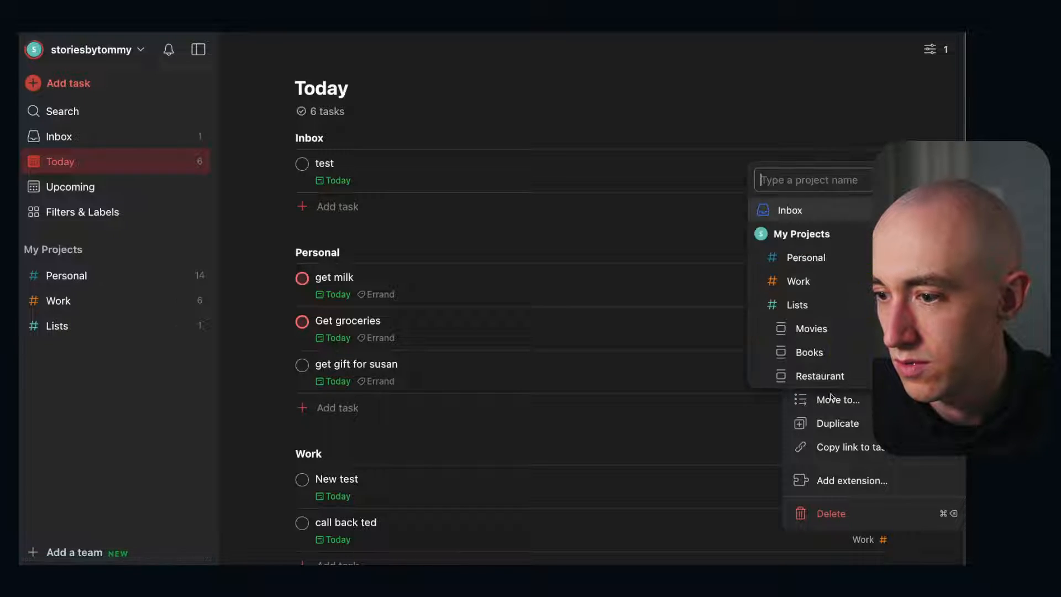
{"action": "left_click", "coordinate": [788, 281]}
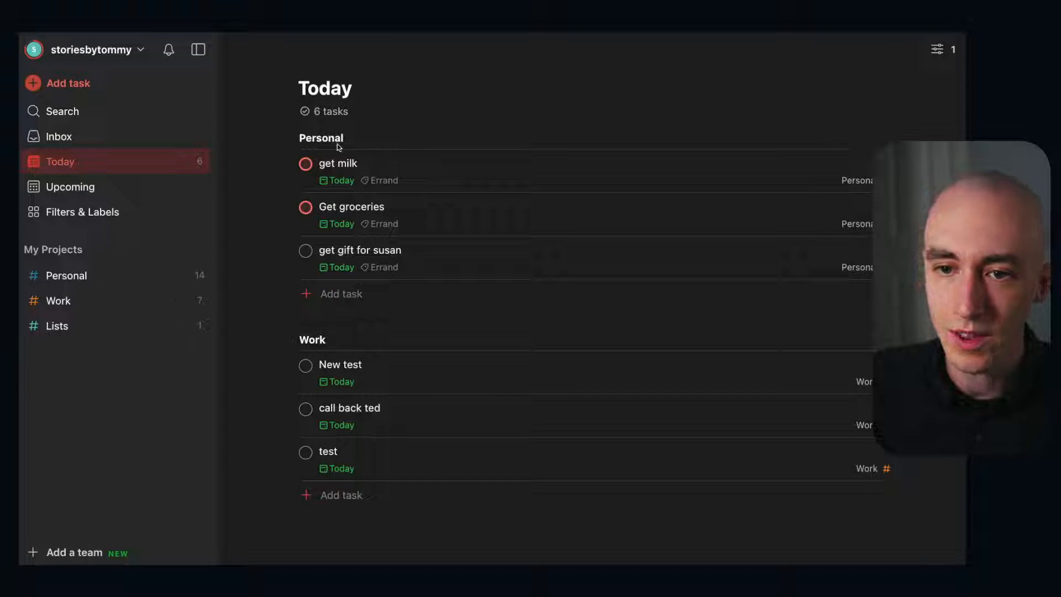
Add a task named "testing" to the Personal group of the Today view and close the task entry form.
{"action": "left_click", "coordinate": [359, 300]}
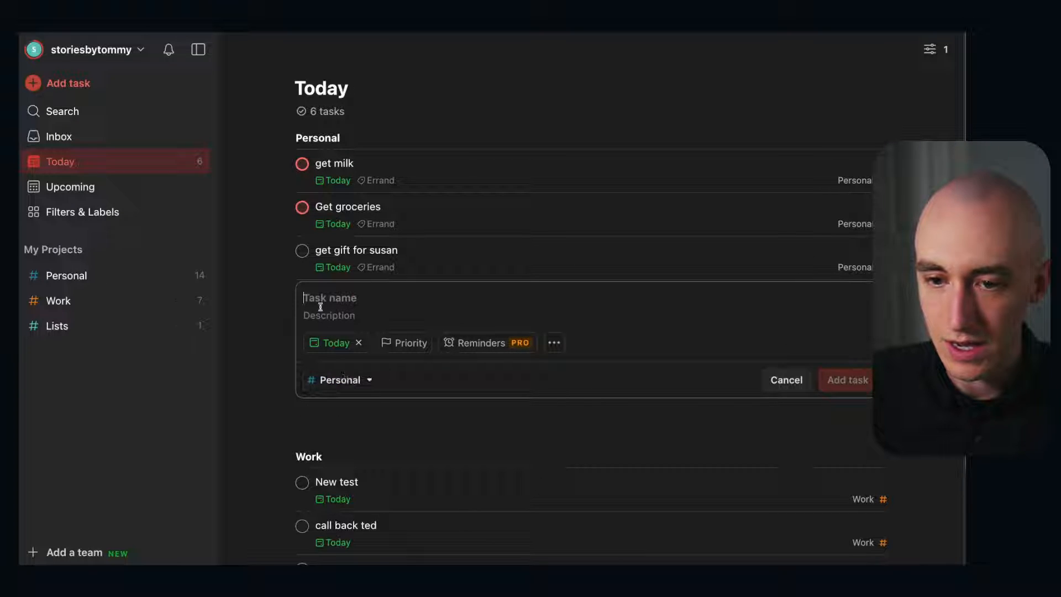
{"action": "type", "text": "tes"}
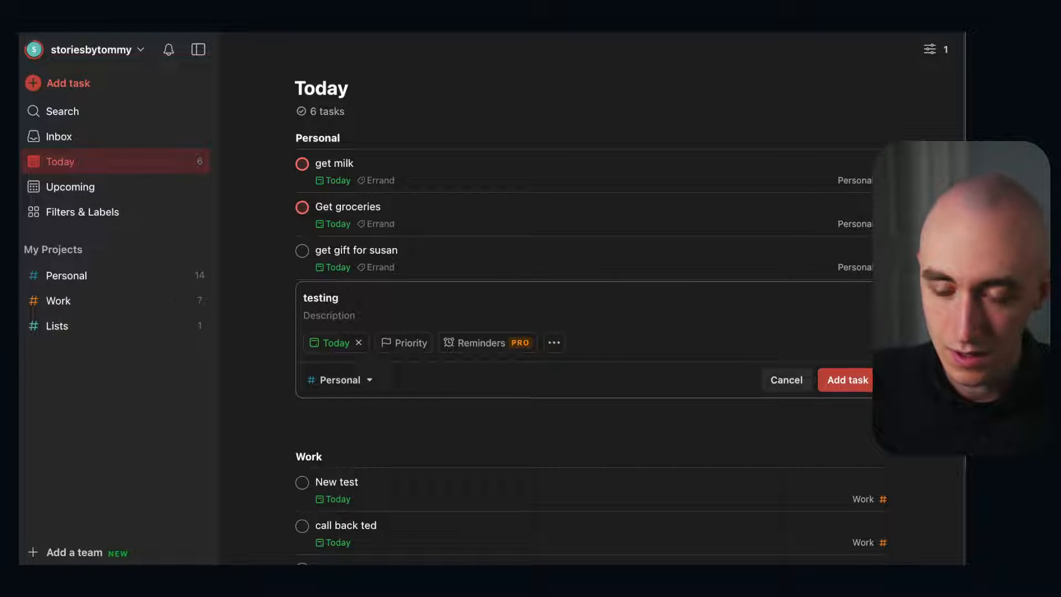
{"action": "type", "text": "ting"}
{"action": "key", "text": "Return"}
{"action": "left_click", "coordinate": [786, 423]}
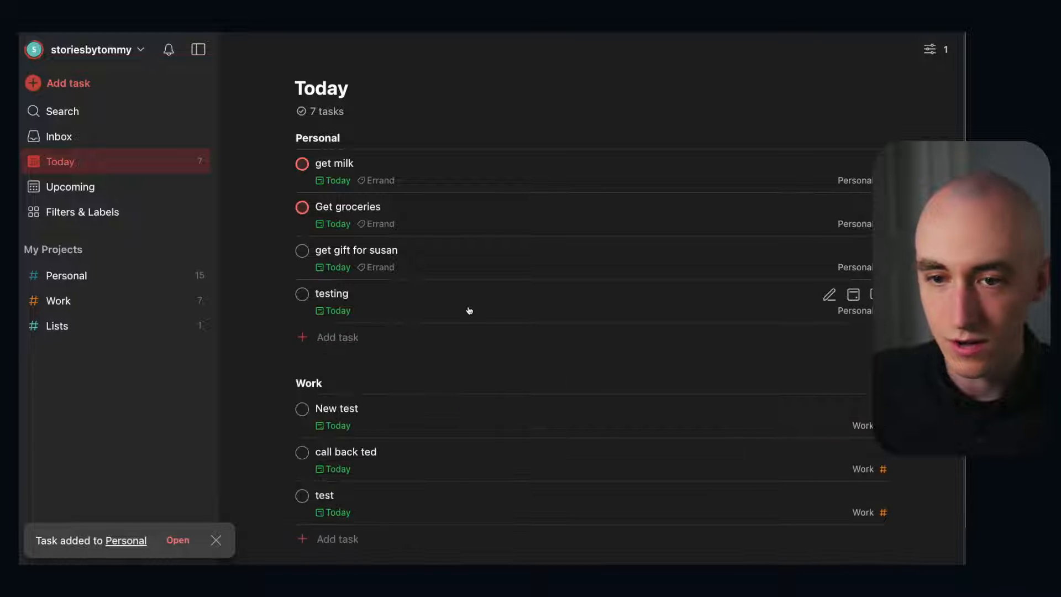
Add a task named "new thing" to the Work group of the Today view and close the task entry form.
{"action": "scroll", "coordinate": [442, 332], "scroll_direction": "down", "scroll_amount": 1}
{"action": "left_click", "coordinate": [347, 504]}
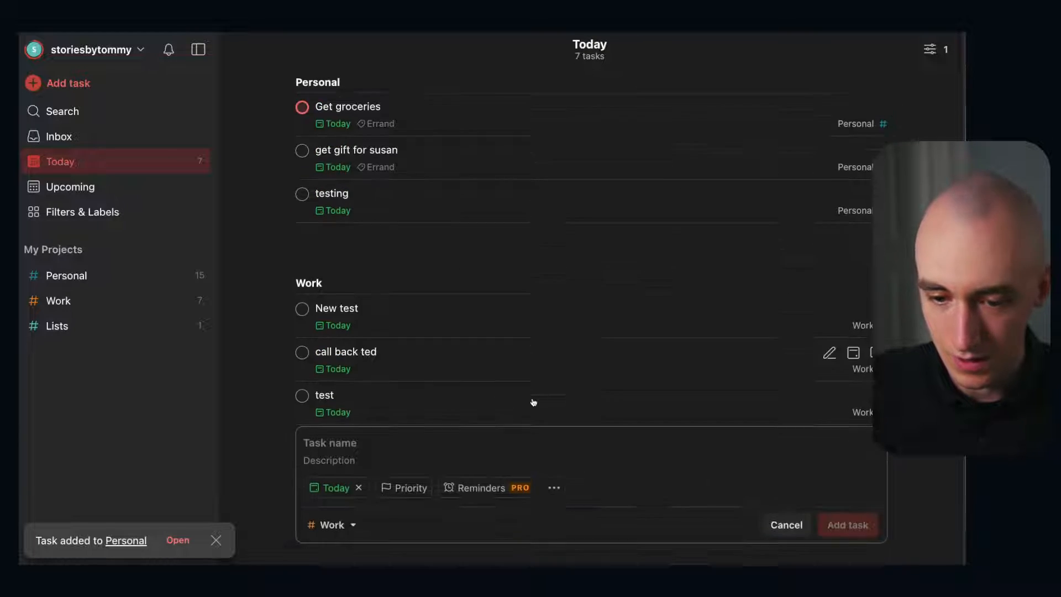
{"action": "type", "text": "new thi"}
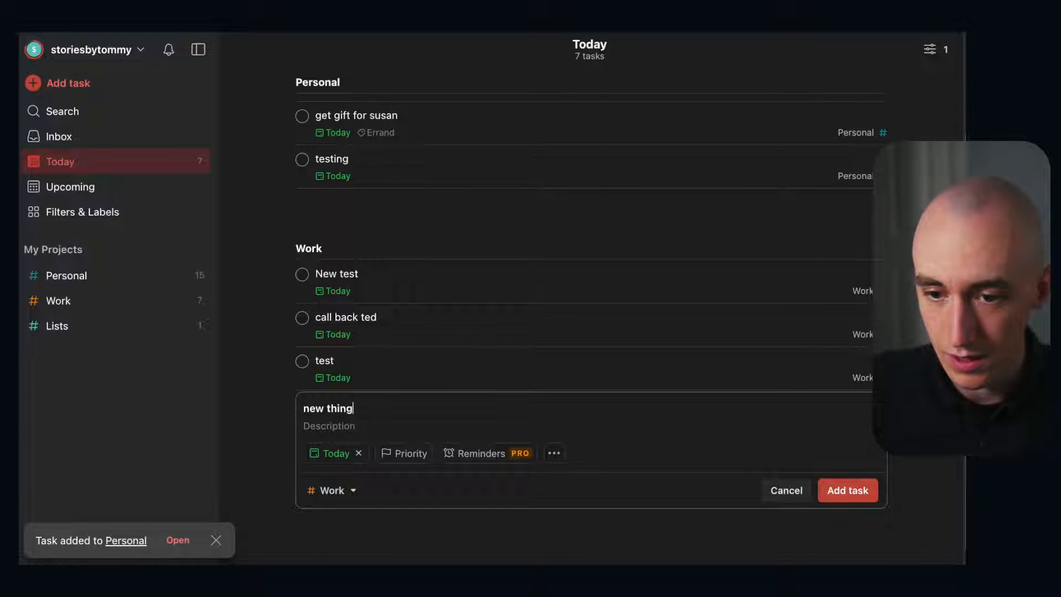
{"action": "type", "text": "ng"}
{"action": "key", "text": "Return"}
{"action": "left_click", "coordinate": [786, 505]}
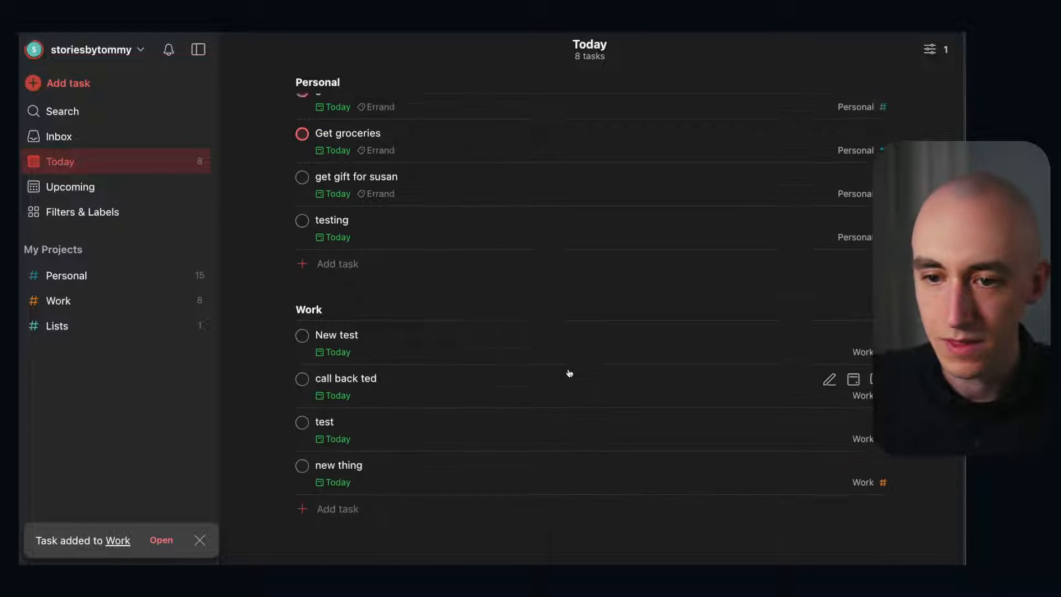
{"action": "scroll", "coordinate": [569, 374], "scroll_direction": "up", "scroll_amount": 2}
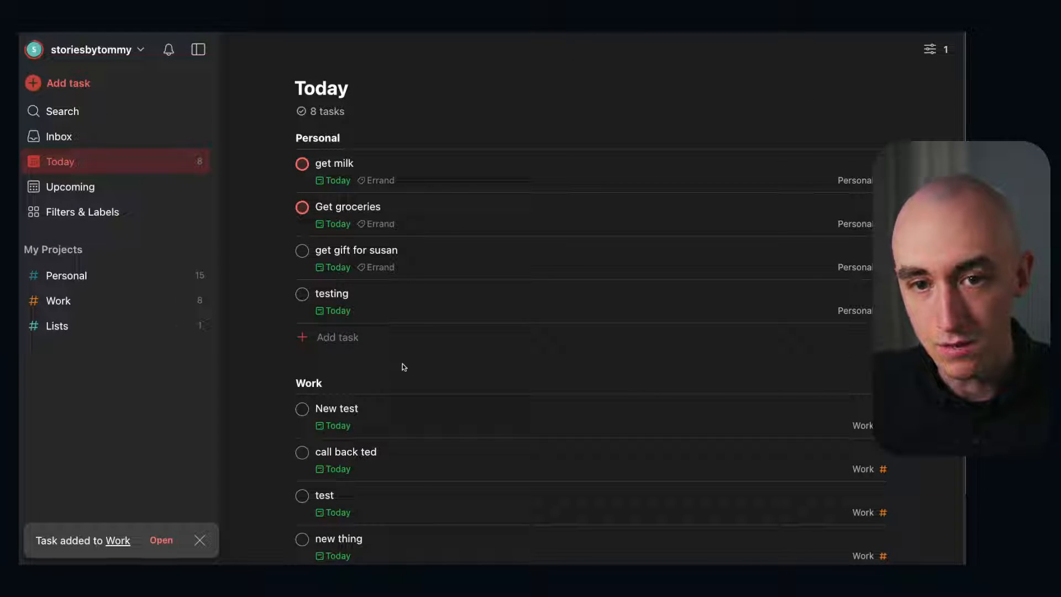
Begin a quick-add task named "get gift for mom for birthday" with the description "Before next fri".
{"action": "key", "text": "shift+a"}
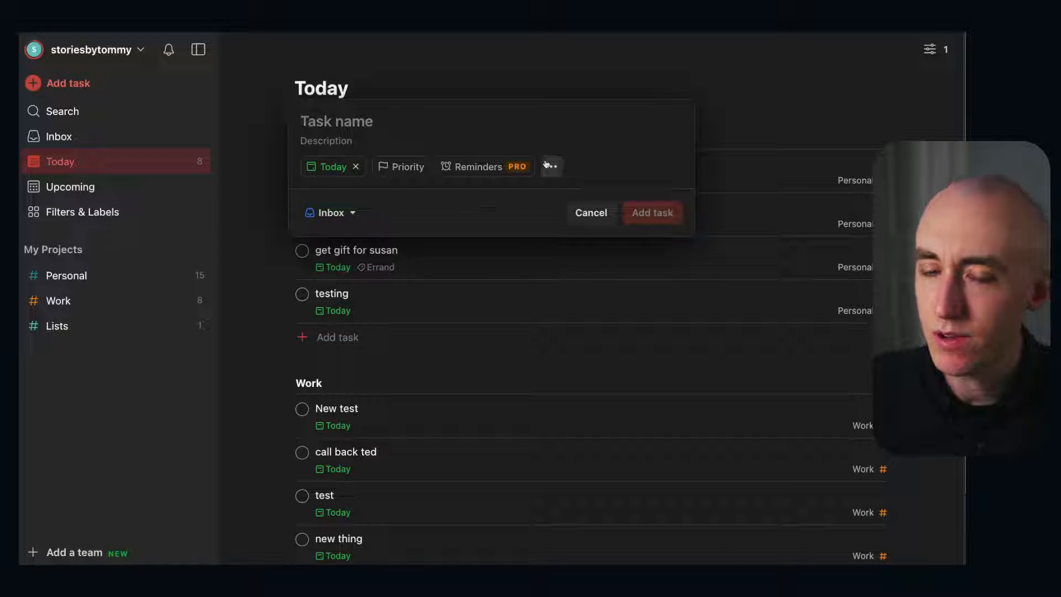
{"action": "left_click", "coordinate": [590, 212]}
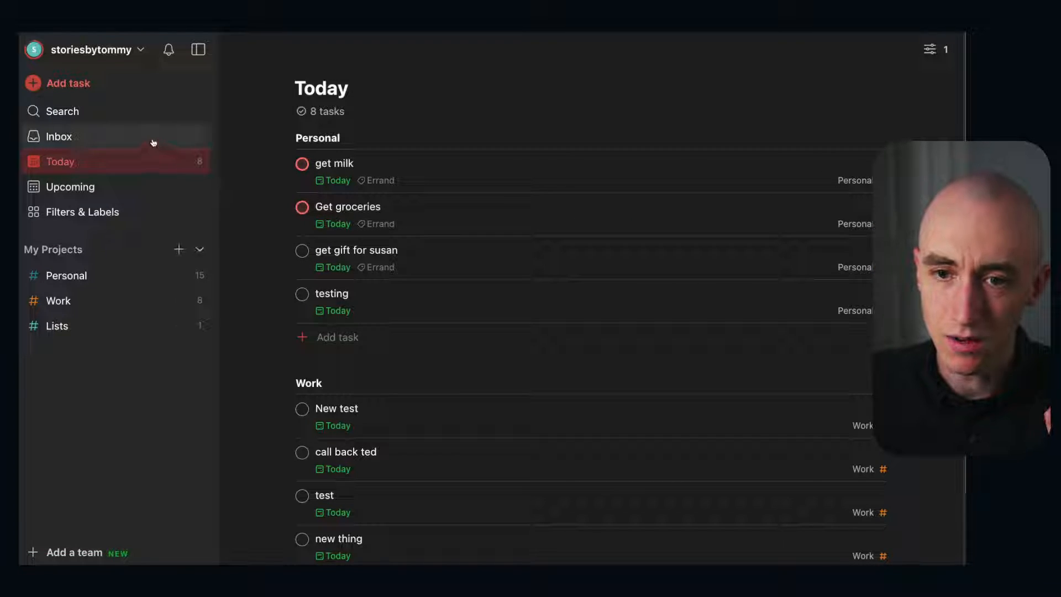
{"action": "key", "text": "q"}
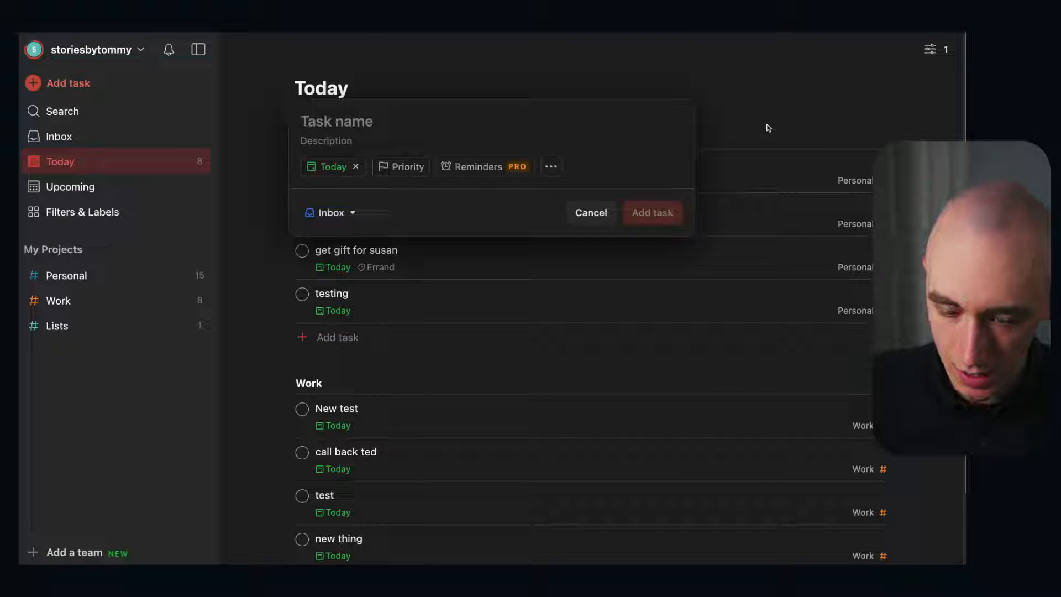
{"action": "type", "text": "get "}
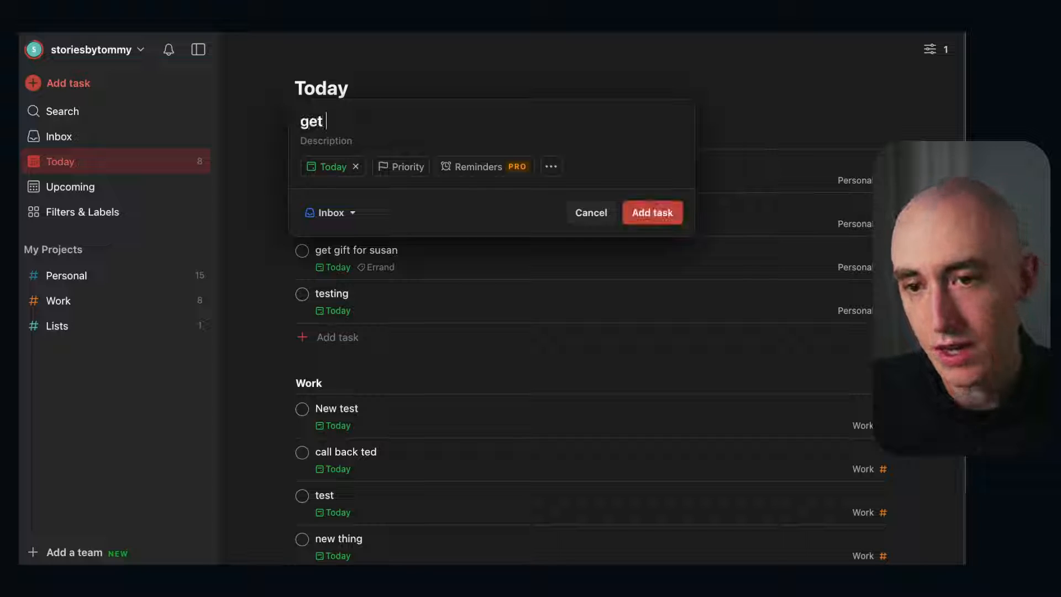
{"action": "type", "text": "gift for m"}
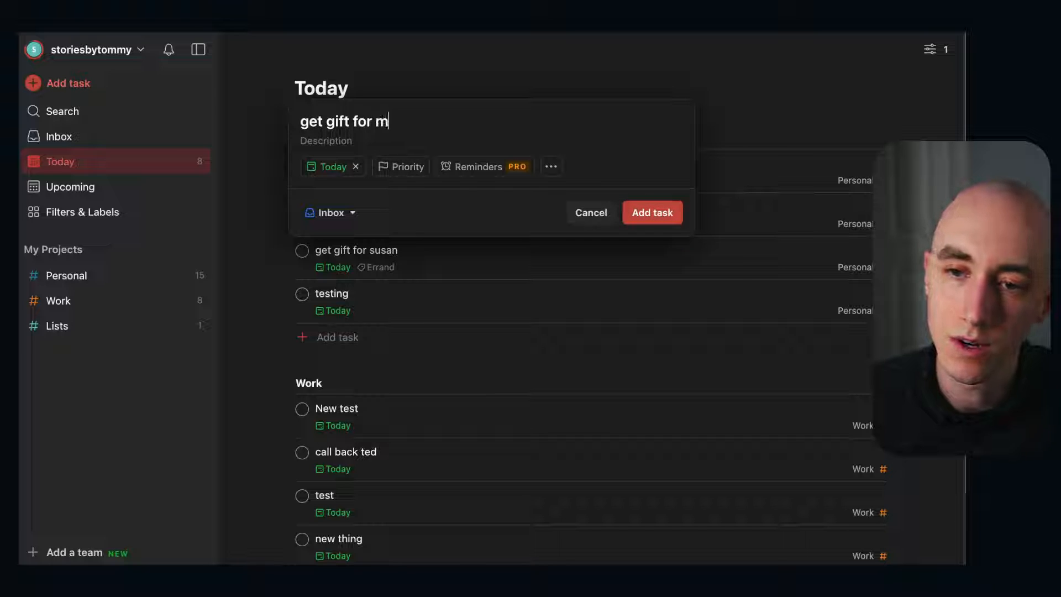
{"action": "type", "text": "om for birthday"}
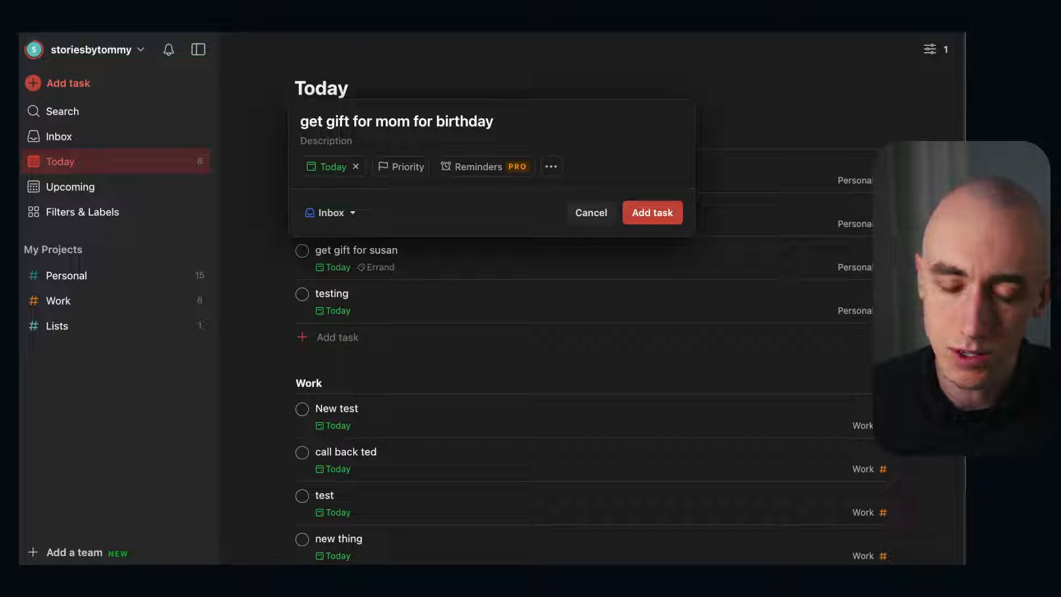
{"action": "left_click", "coordinate": [301, 141]}
{"action": "type", "text": "B"}
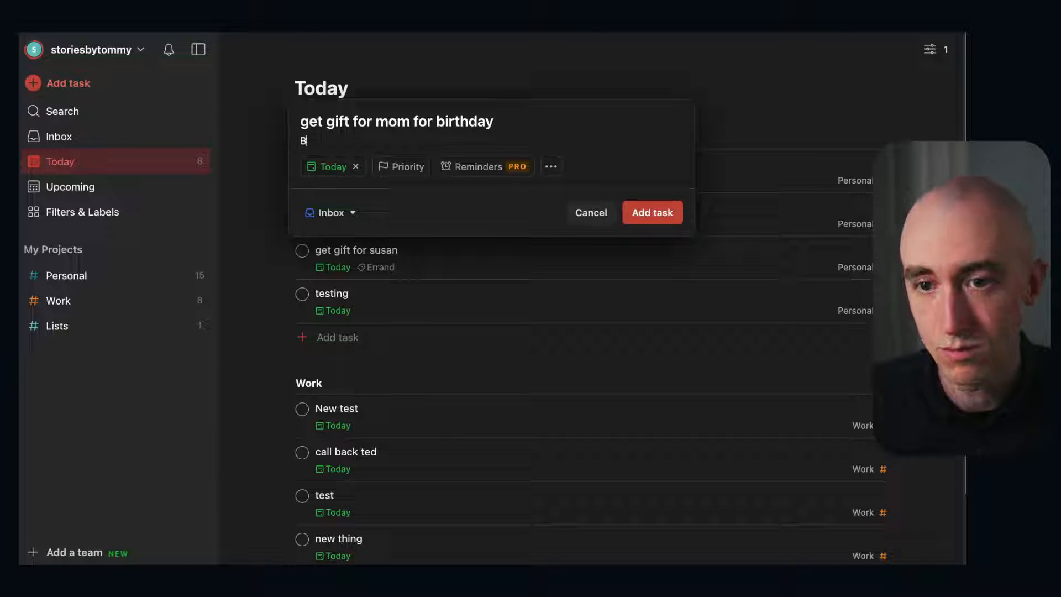
{"action": "type", "text": "efore next fri"}
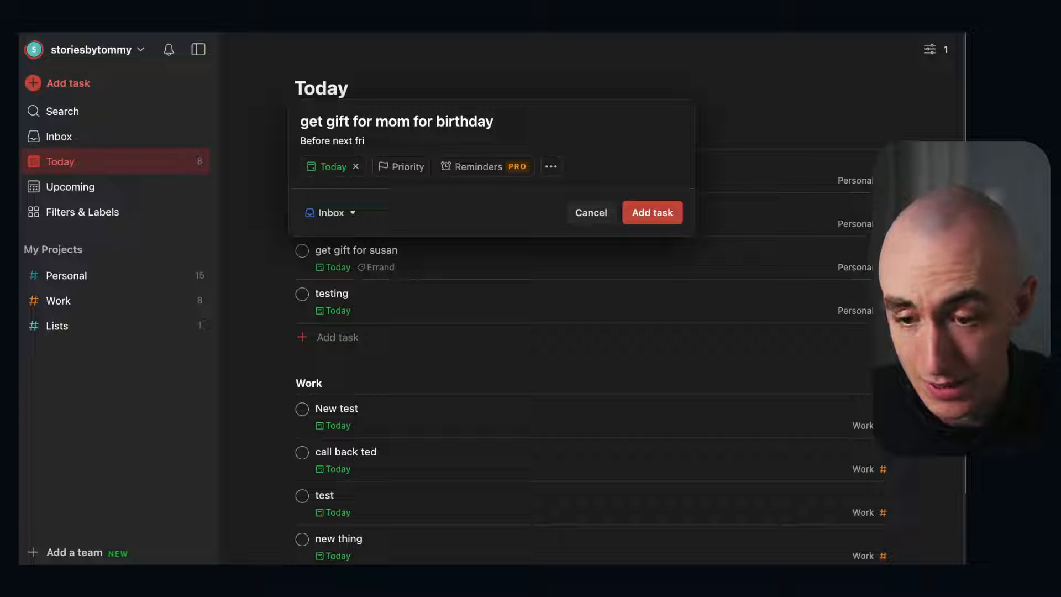
Give the new gift task a Tuesday due date and priority P1 by adding "tues p1" to its name.
{"action": "type", "text": "tues"}
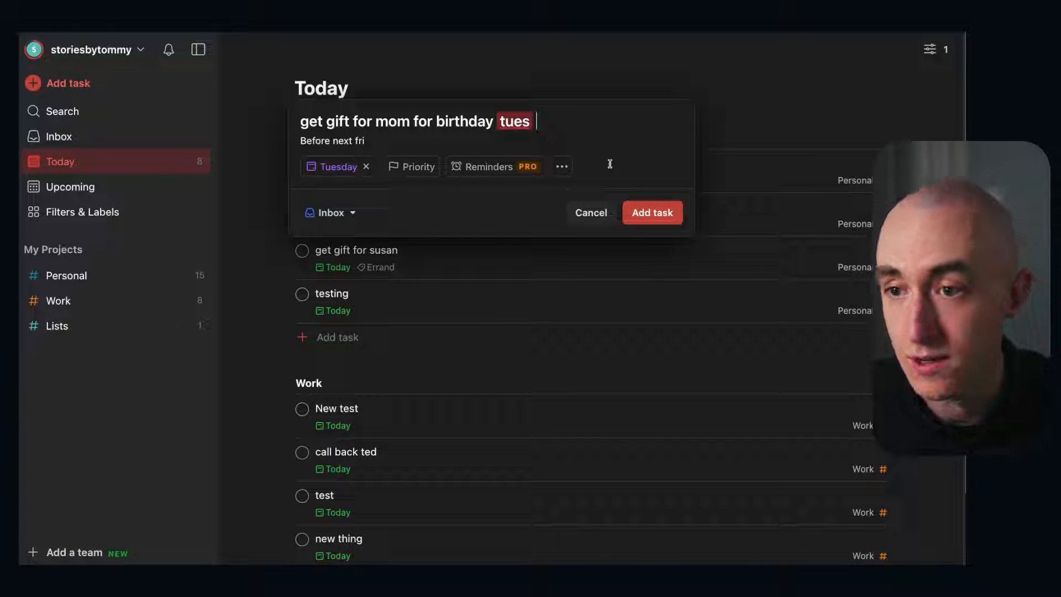
{"action": "type", "text": "p1"}
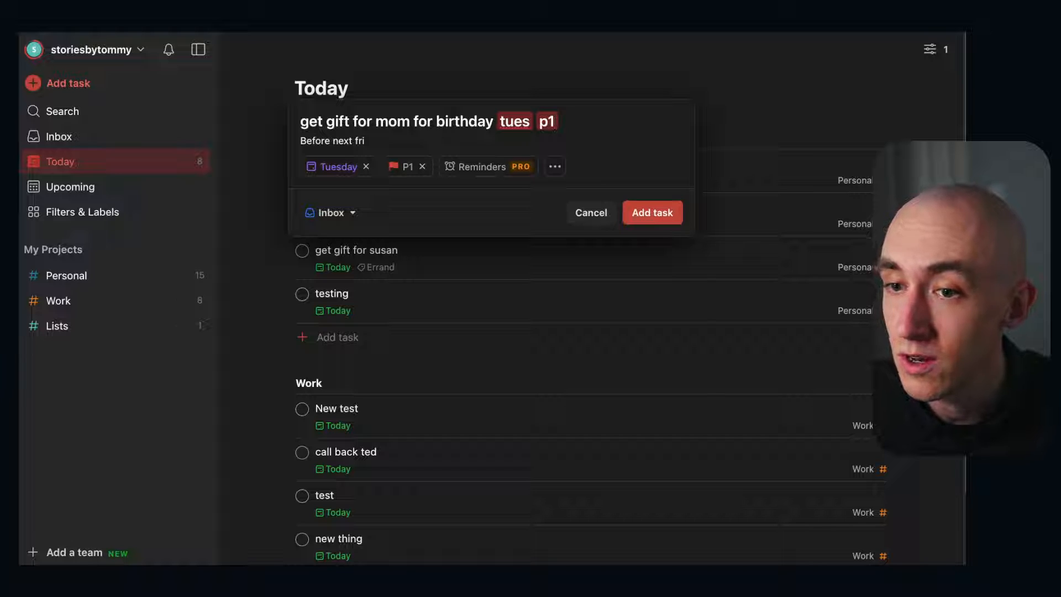
{"action": "type", "text": "2"}
{"action": "key", "text": "BackSpace"}
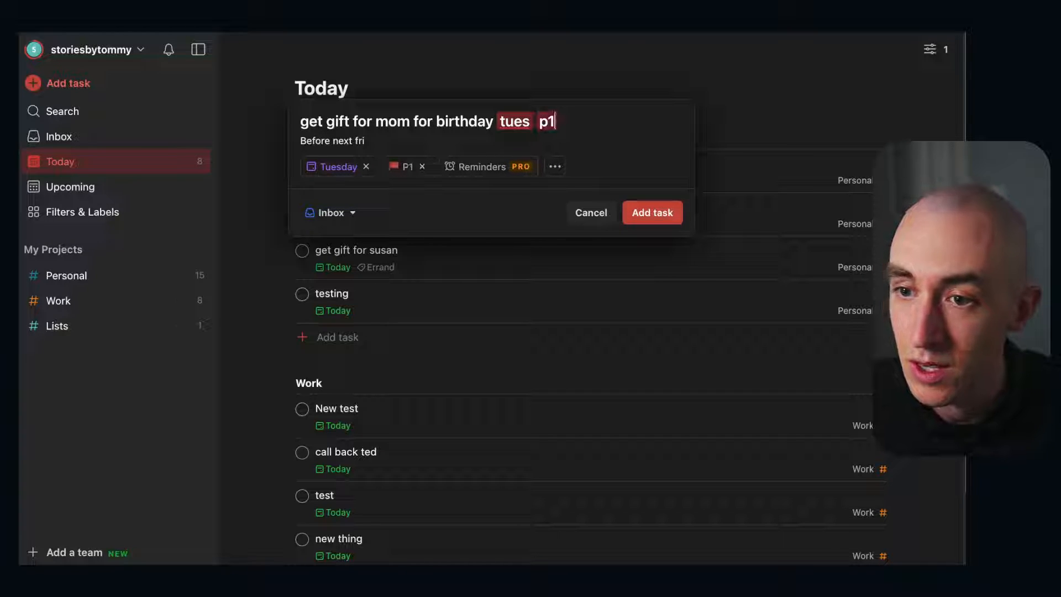
{"action": "key", "text": "BackSpace"}
{"action": "type", "text": "2"}
{"action": "key", "text": "BackSpace"}
{"action": "type", "text": "1"}
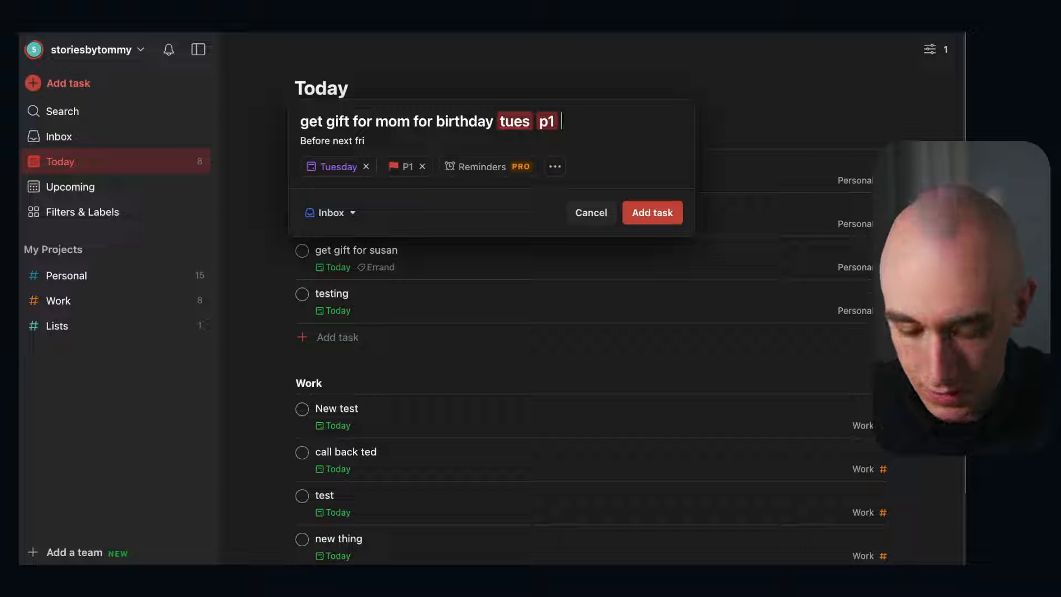
Label the new gift task Errand, assign it to the Personal project with inline shortcuts, and save it.
{"action": "type", "text": " @"}
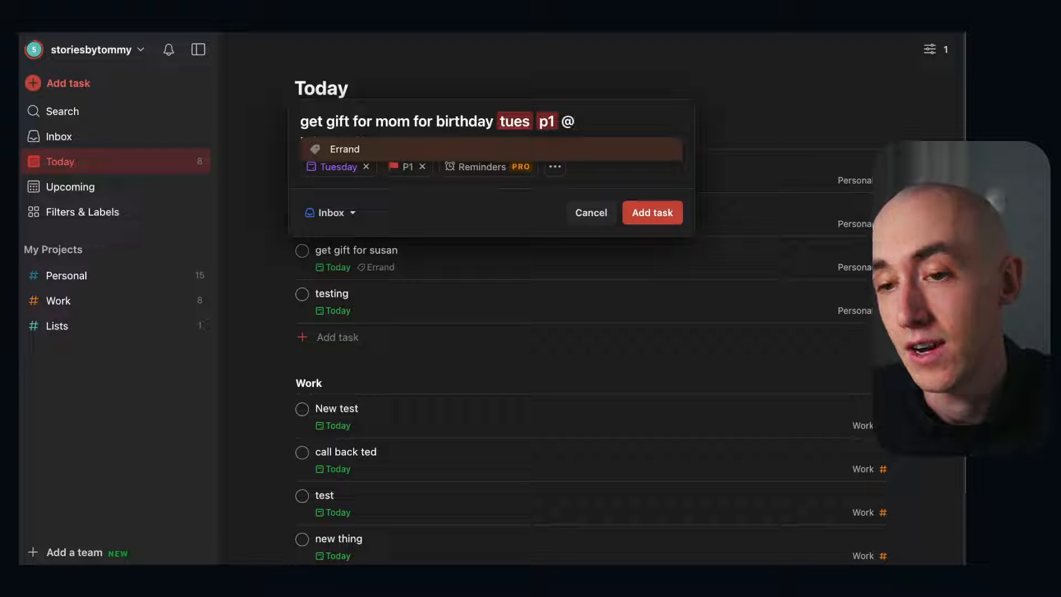
{"action": "key", "text": "Return"}
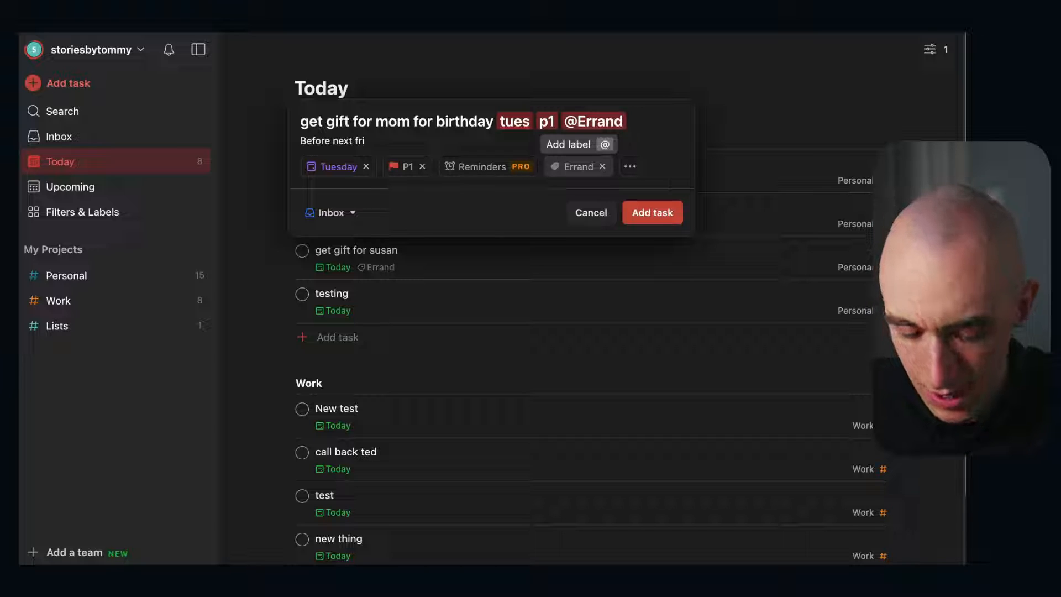
{"action": "type", "text": "#"}
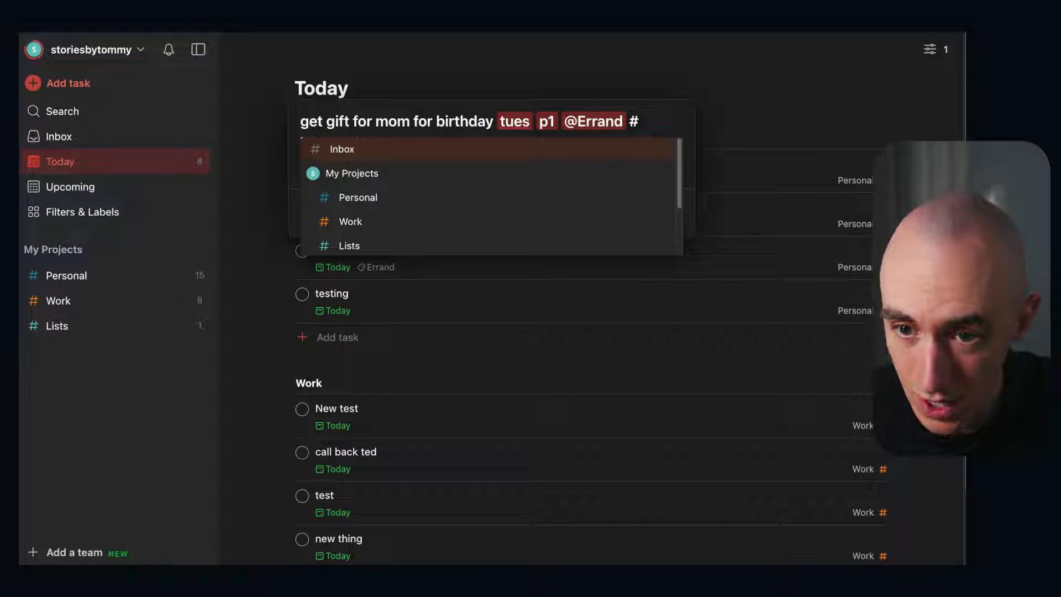
{"action": "type", "text": "per"}
{"action": "key", "text": "Return"}
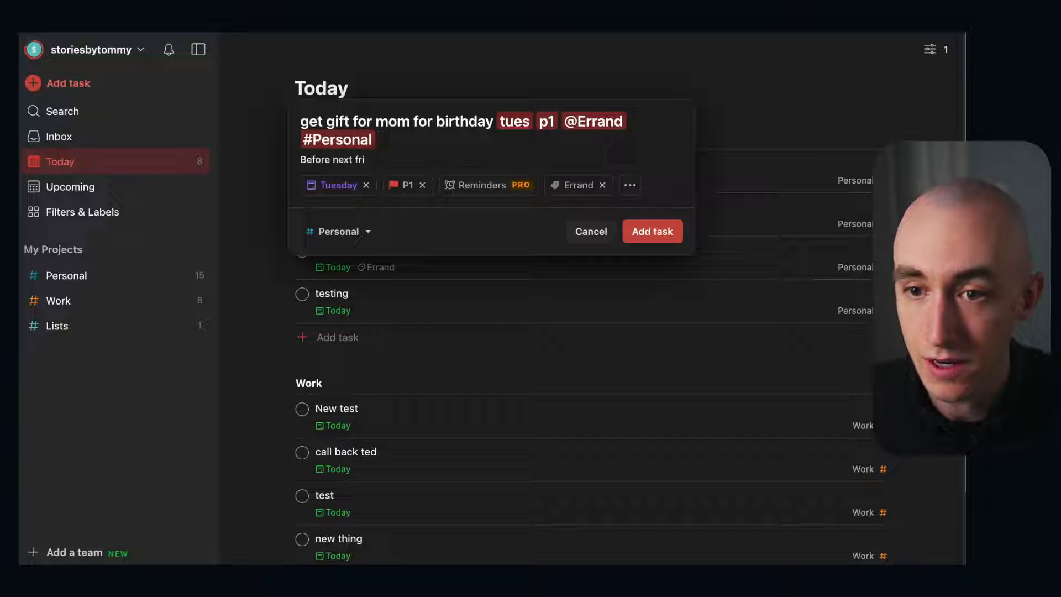
{"action": "key", "text": "Return"}
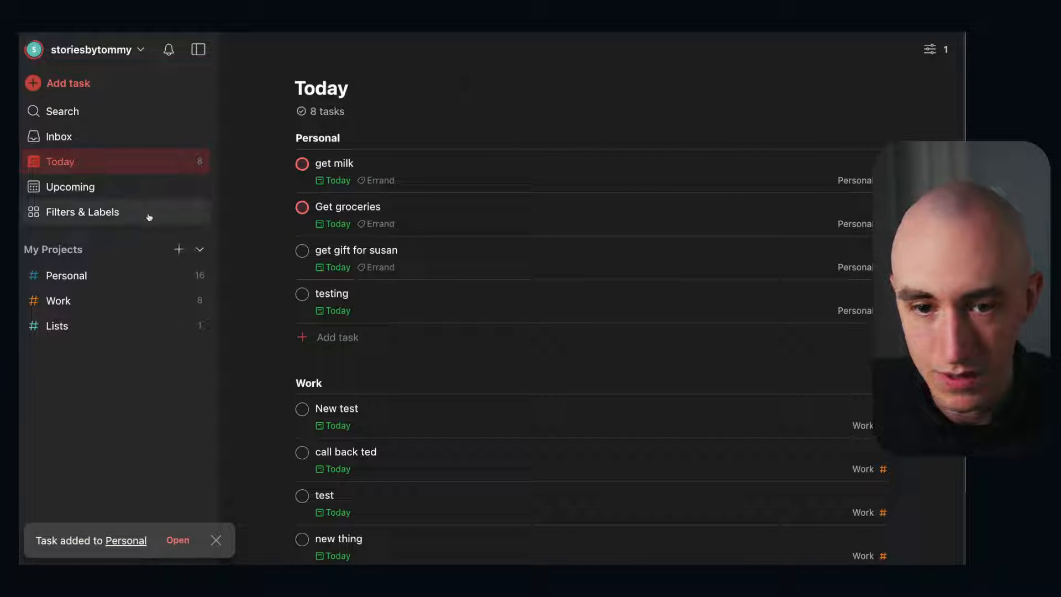
Check the new gift task in the Personal project and return to the Today view.
{"action": "left_click", "coordinate": [134, 279]}
{"action": "scroll", "coordinate": [388, 279], "scroll_direction": "down", "scroll_amount": 3}
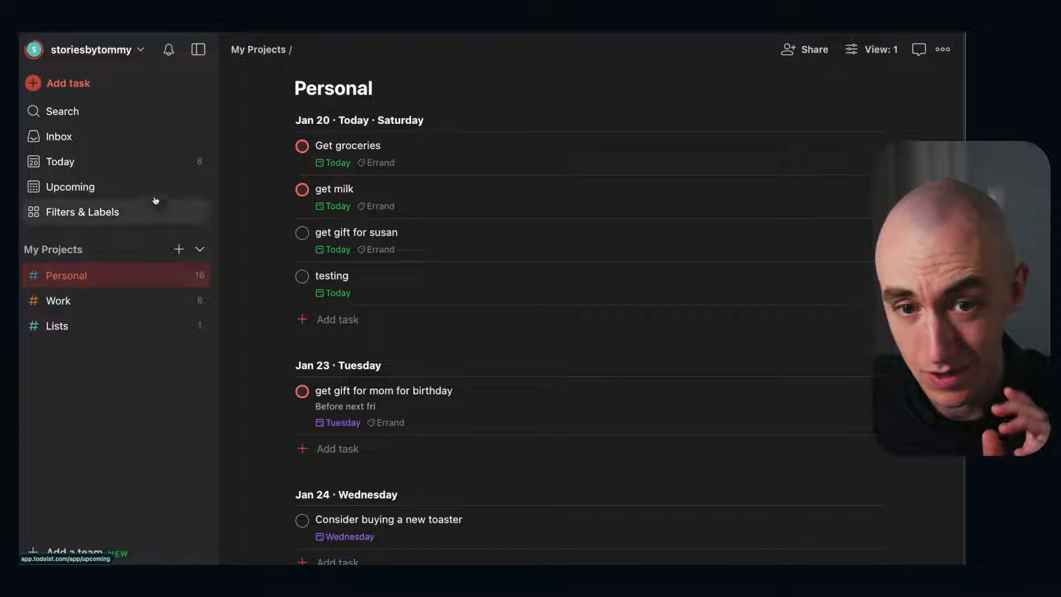
{"action": "left_click", "coordinate": [122, 163]}
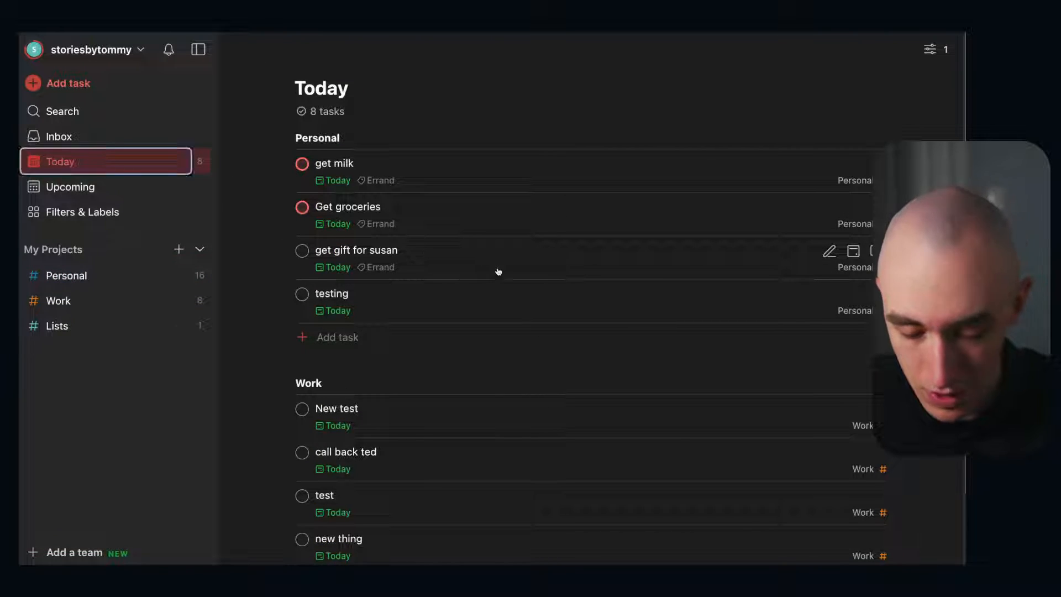
Quick-add a task named "Update computer" in the Work project, recurring "every 1st of the month".
{"action": "key", "text": "q"}
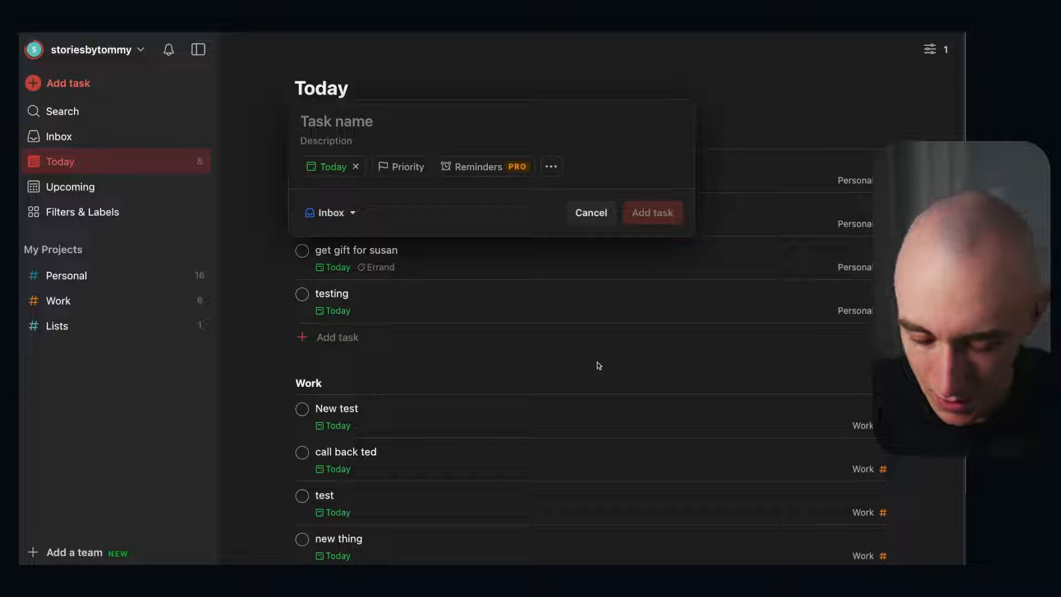
{"action": "type", "text": "U"}
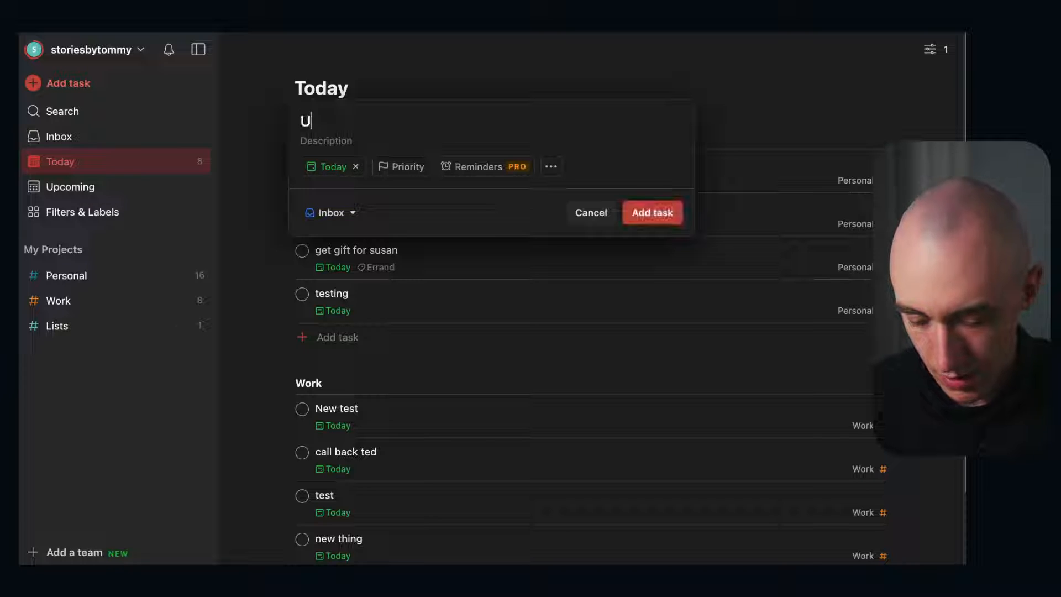
{"action": "type", "text": "pdate computer"}
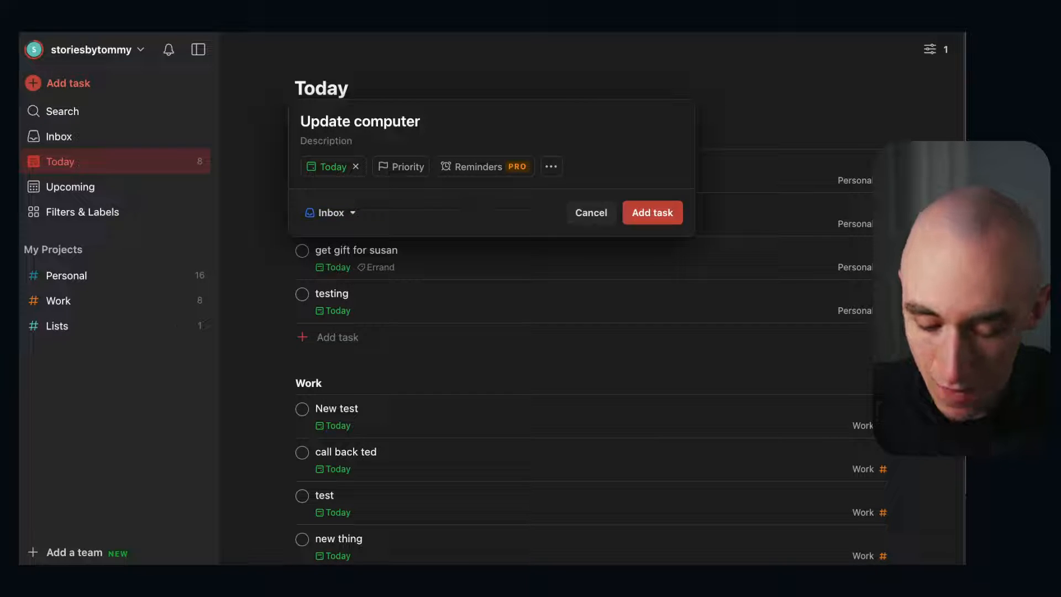
{"action": "type", "text": " ever"}
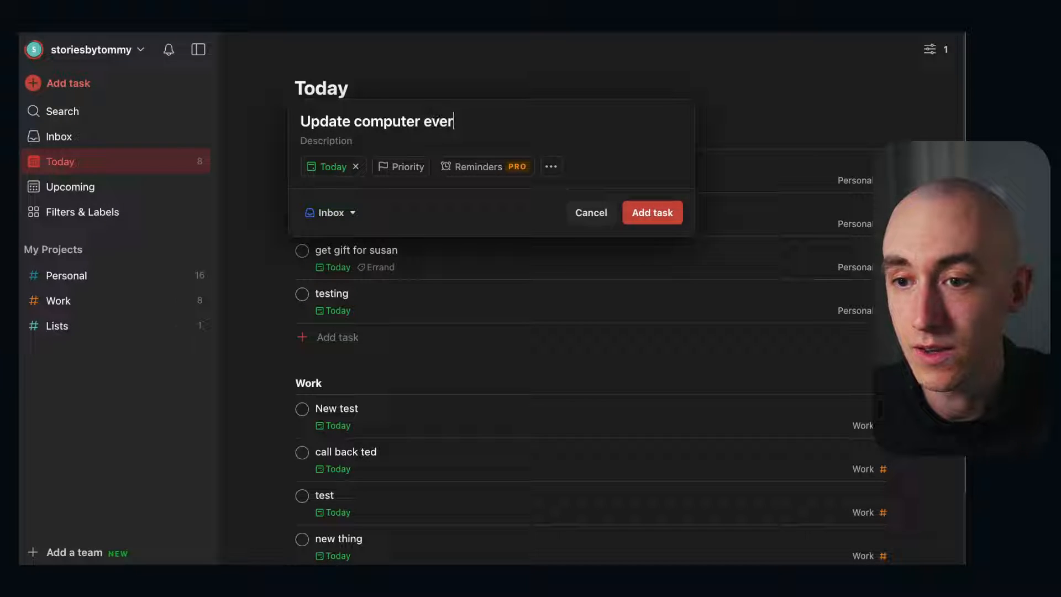
{"action": "type", "text": "y 1s"}
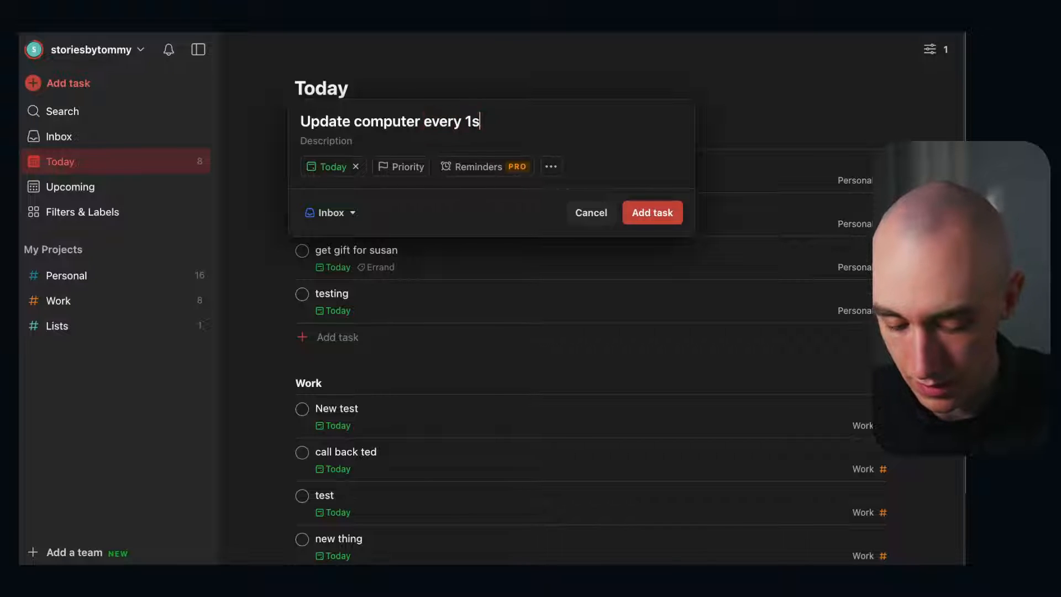
{"action": "type", "text": "t of the month"}
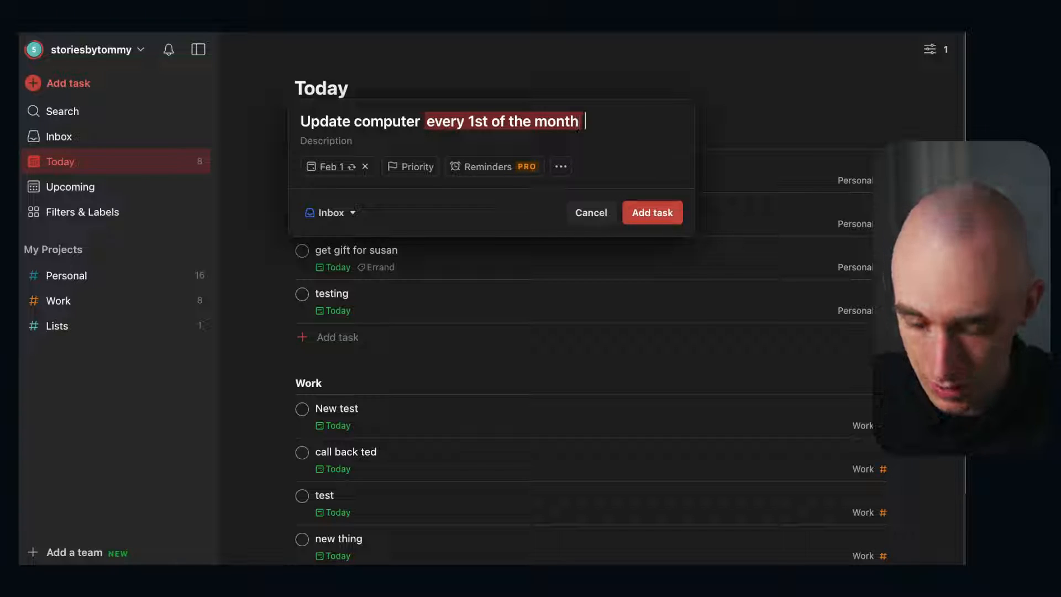
{"action": "type", "text": " #w"}
{"action": "key", "text": "Return"}
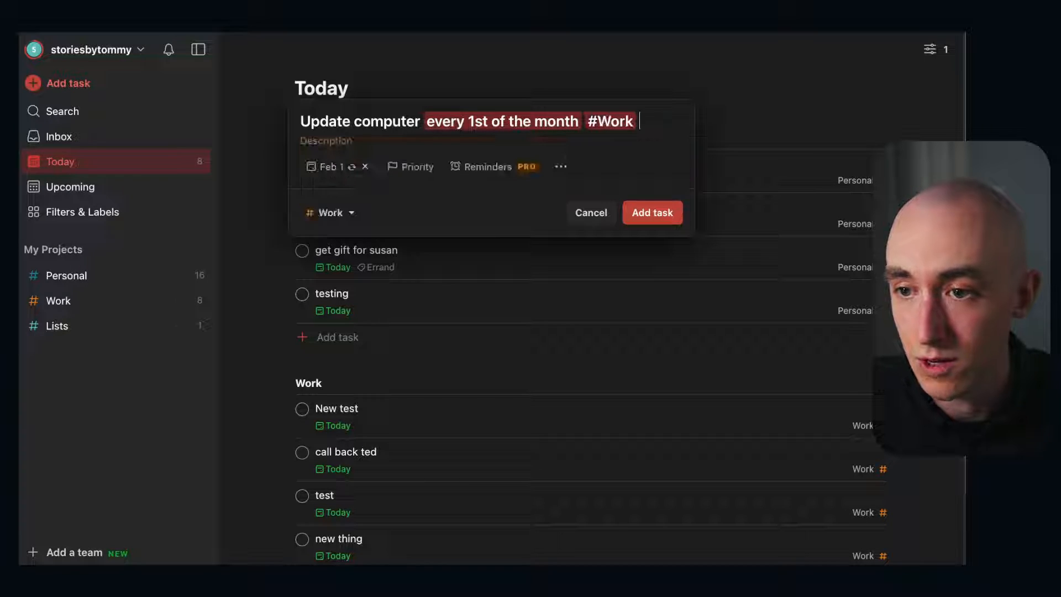
{"action": "left_click", "coordinate": [654, 212]}
Complete the recurring "Update computer" task in the Work project and dismiss the daily goal summary.
{"action": "scroll", "coordinate": [420, 204], "scroll_direction": "down", "scroll_amount": 2}
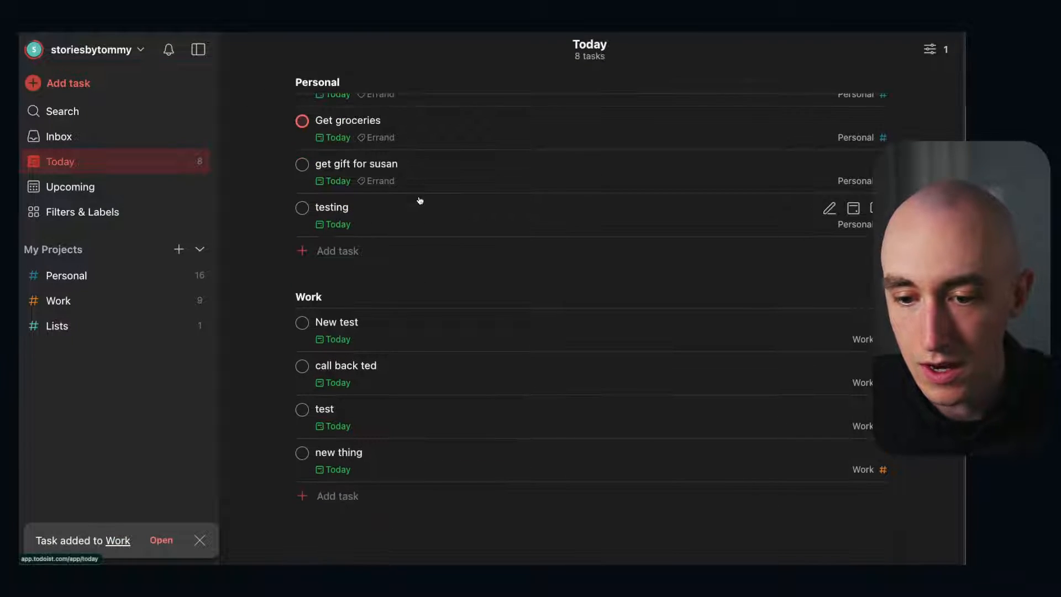
{"action": "scroll", "coordinate": [420, 200], "scroll_direction": "up", "scroll_amount": 2}
{"action": "left_click", "coordinate": [82, 301]}
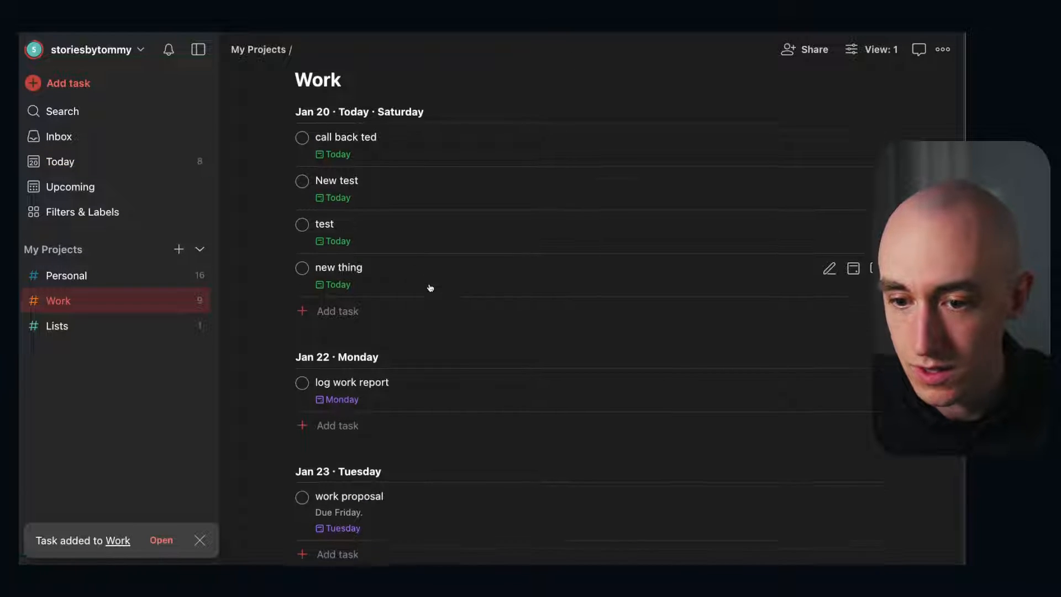
{"action": "scroll", "coordinate": [430, 290], "scroll_direction": "down", "scroll_amount": 5}
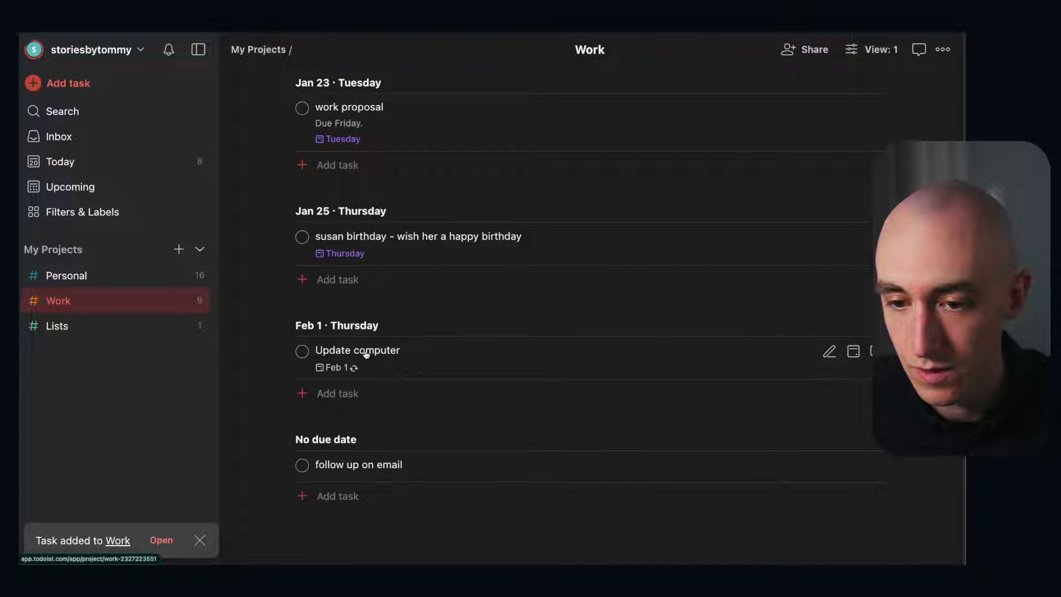
{"action": "left_click", "coordinate": [302, 352]}
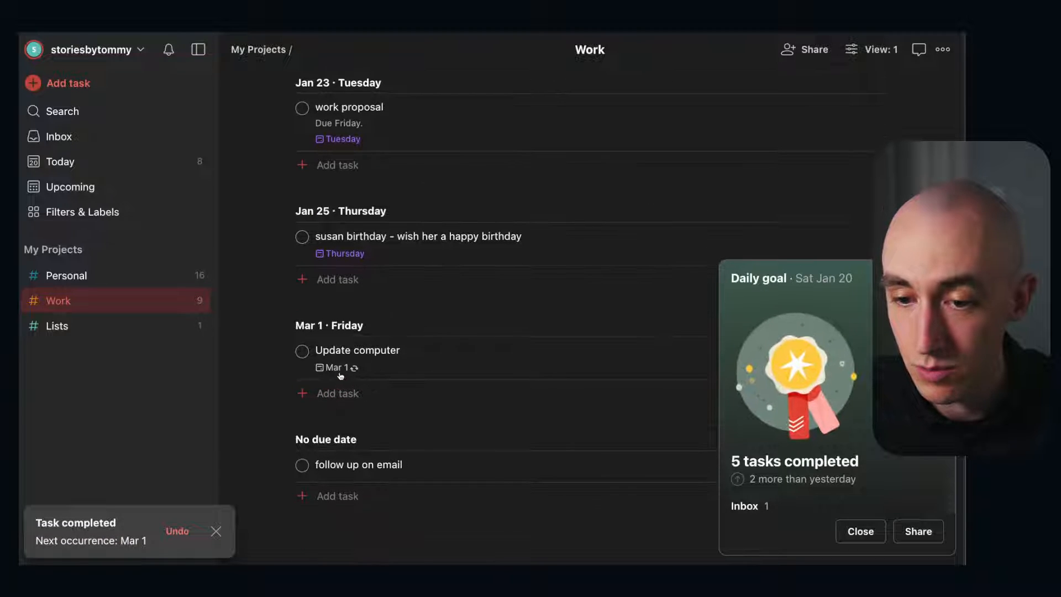
{"action": "key", "text": "Escape"}
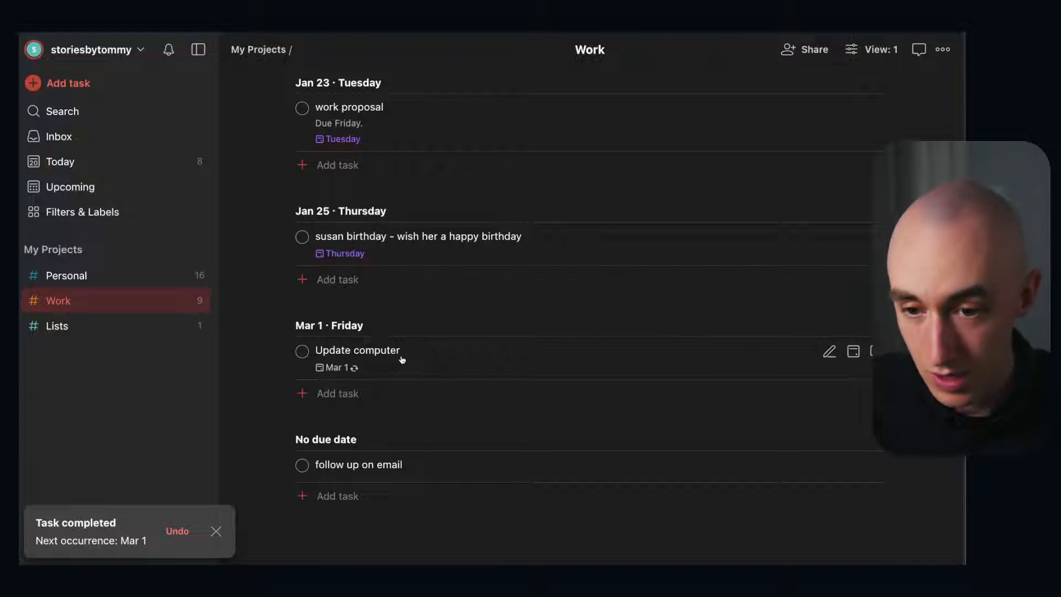
Begin a quick-add task named "test" from the Today view with the recurring due date "ev tues".
{"action": "scroll", "coordinate": [330, 347], "scroll_direction": "up", "scroll_amount": 7}
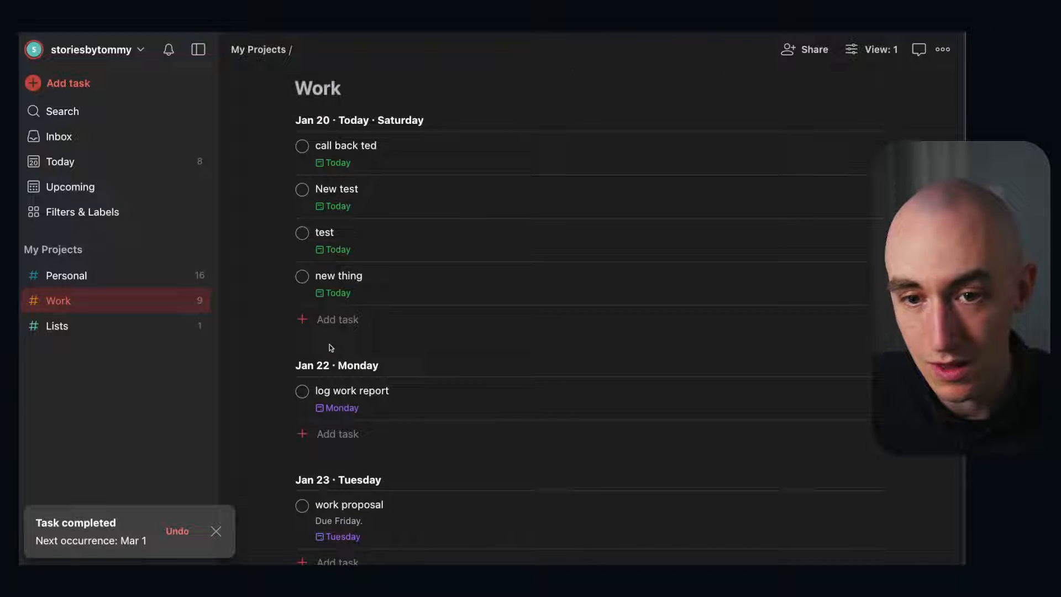
{"action": "left_click", "coordinate": [90, 162]}
{"action": "type", "text": "q"}
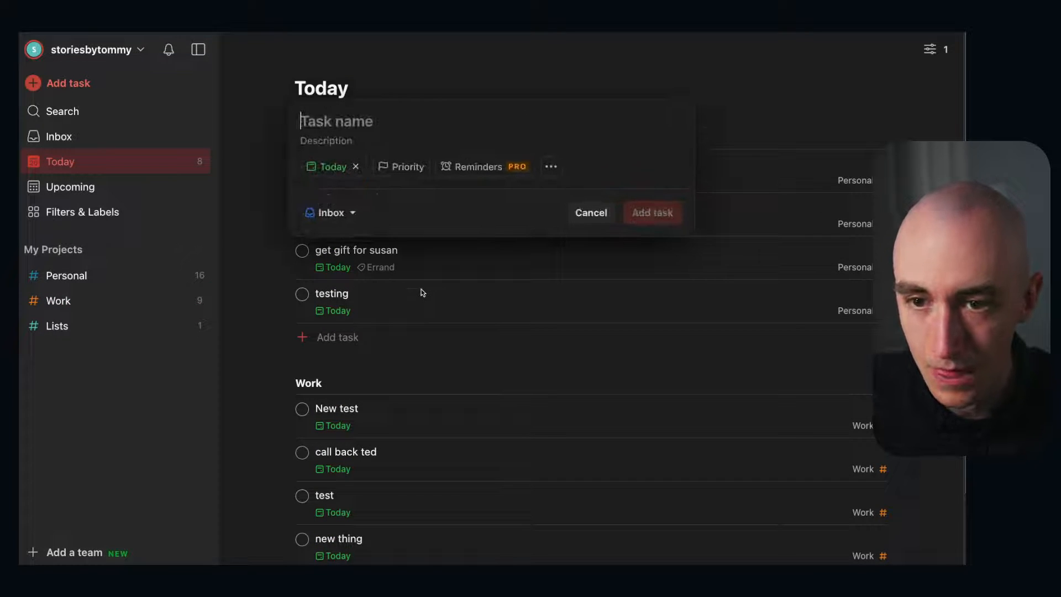
{"action": "type", "text": "test "}
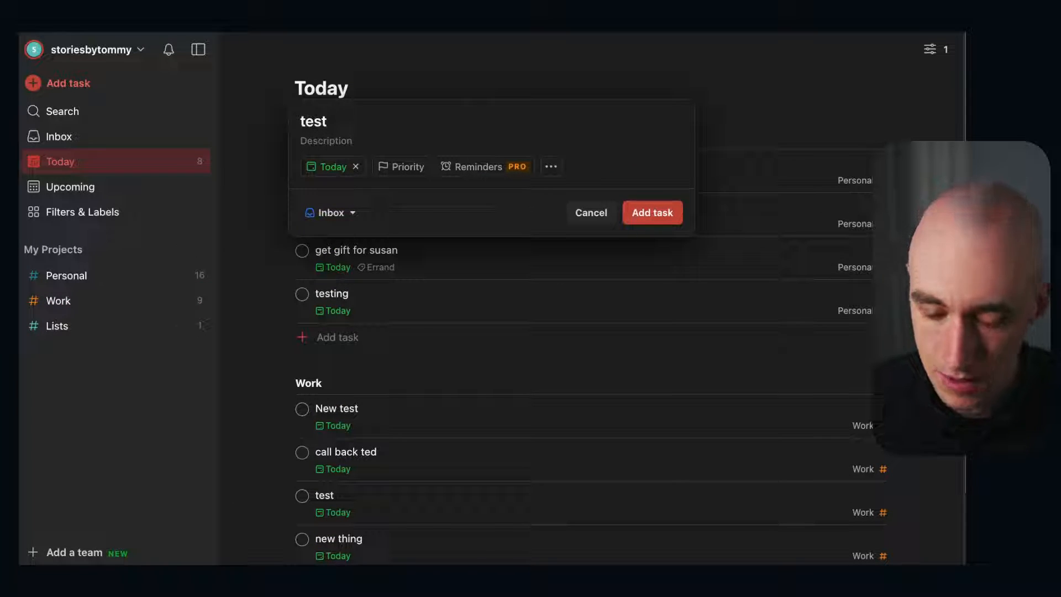
{"action": "type", "text": "ev tues"}
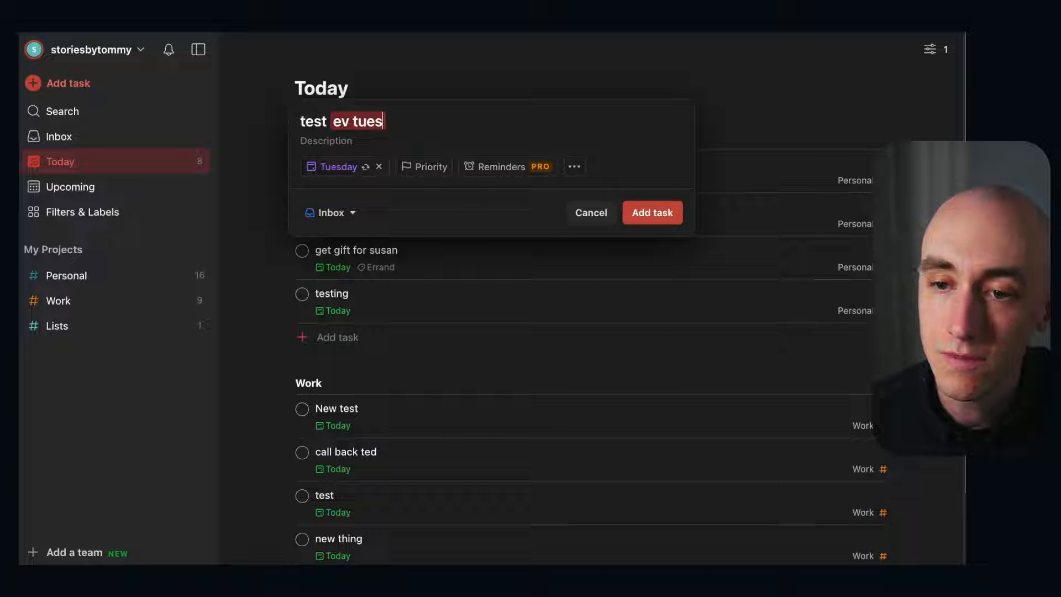
Try the recurring due date phrase "ev other tues" in the draft test task's name.
{"action": "key", "text": "BackSpace"}
{"action": "key", "text": "BackSpace"}
{"action": "key", "text": "BackSpace"}
{"action": "key", "text": "BackSpace"}
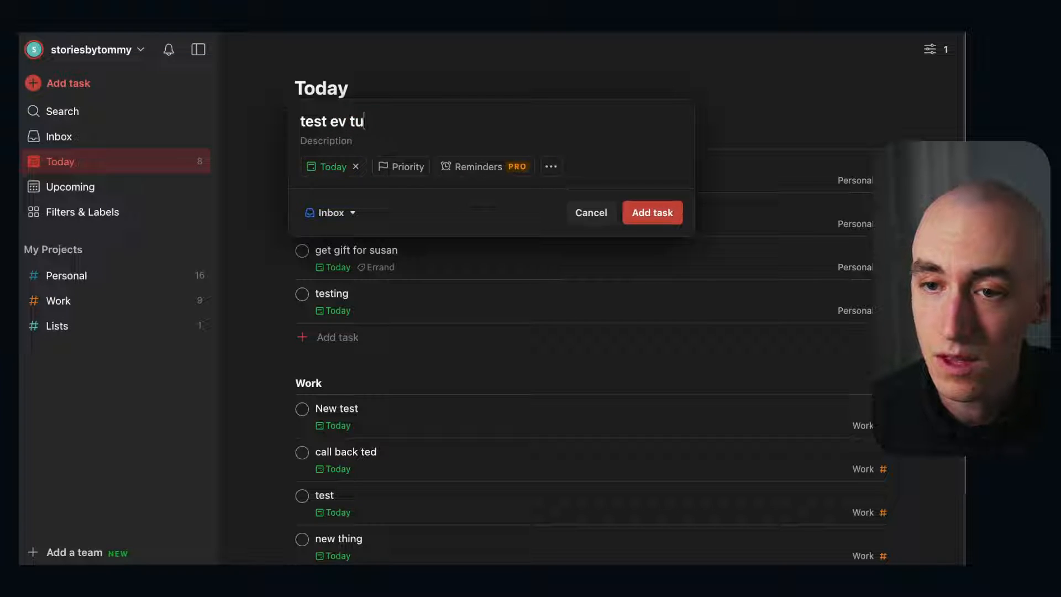
{"action": "type", "text": "other tues"}
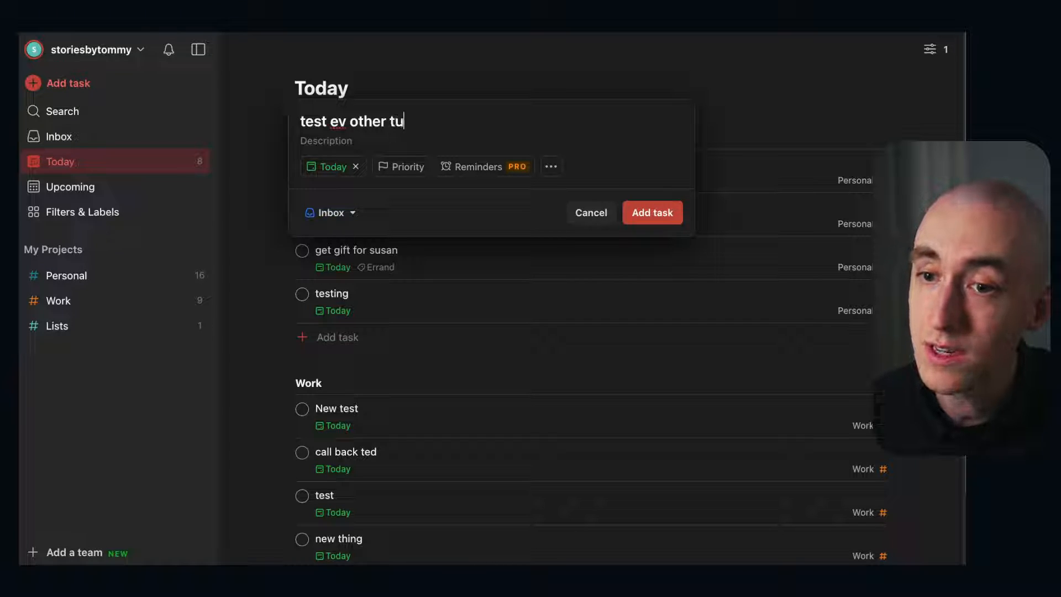
Try the recurring due date "ev third tues" on the draft test task and clear the entry.
{"action": "key", "text": "BackSpace"}
{"action": "key", "text": "BackSpace"}
{"action": "key", "text": "BackSpace"}
{"action": "key", "text": "BackSpace"}
{"action": "key", "text": "BackSpace"}
{"action": "key", "text": "BackSpace"}
{"action": "key", "text": "BackSpace"}
{"action": "key", "text": "BackSpace"}
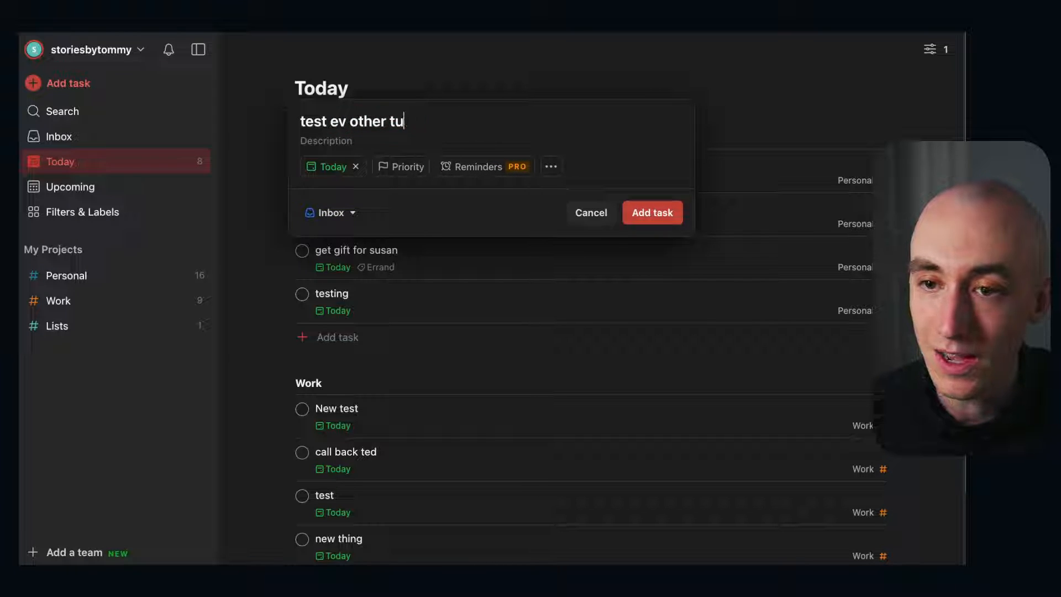
{"action": "key", "text": "BackSpace"}
{"action": "key", "text": "BackSpace"}
{"action": "type", "text": "third"}
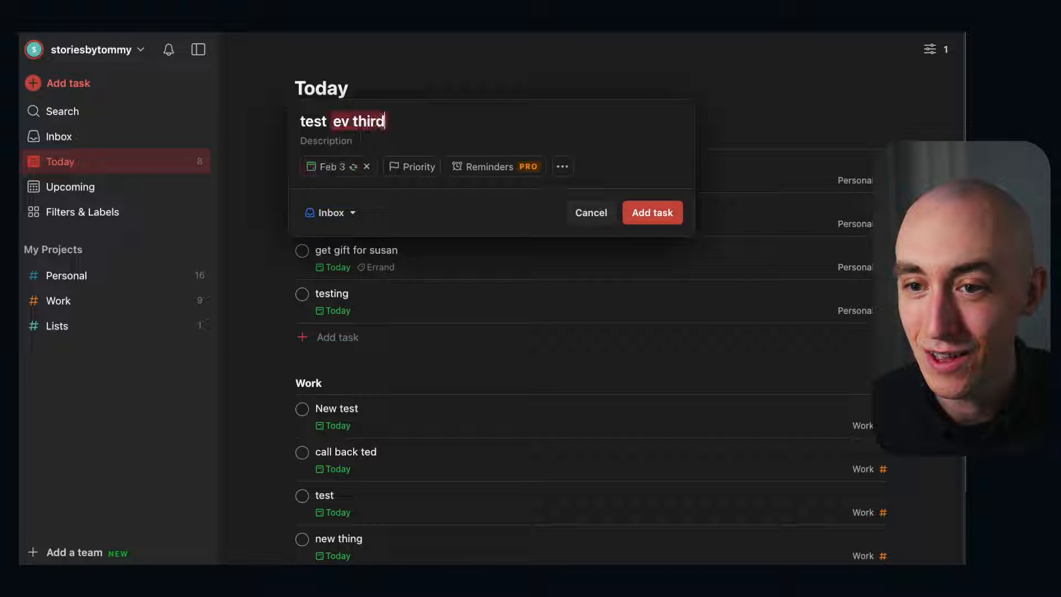
{"action": "type", "text": " tues"}
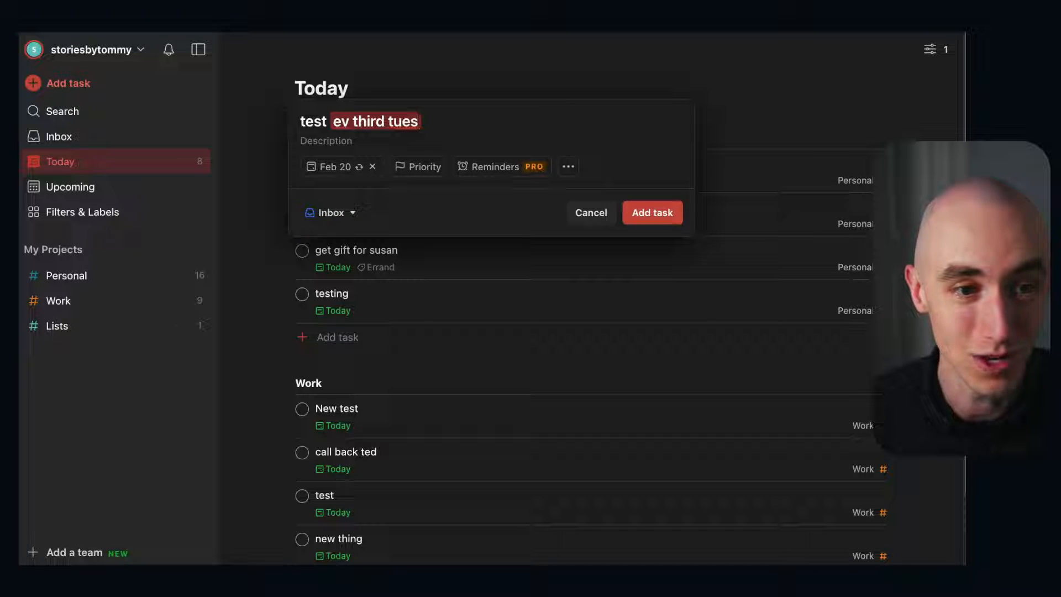
{"action": "key", "text": "Return"}
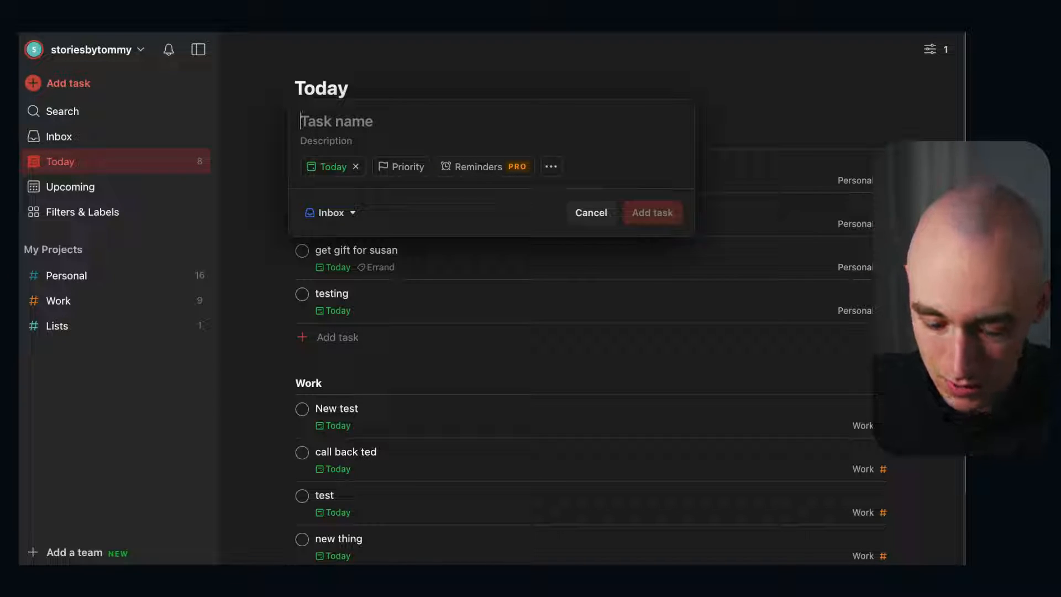
Name the new task "test" and give it the due date phrase "last mon of the month".
{"action": "type", "text": "th"}
{"action": "key", "text": "BackSpace"}
{"action": "type", "text": "est"}
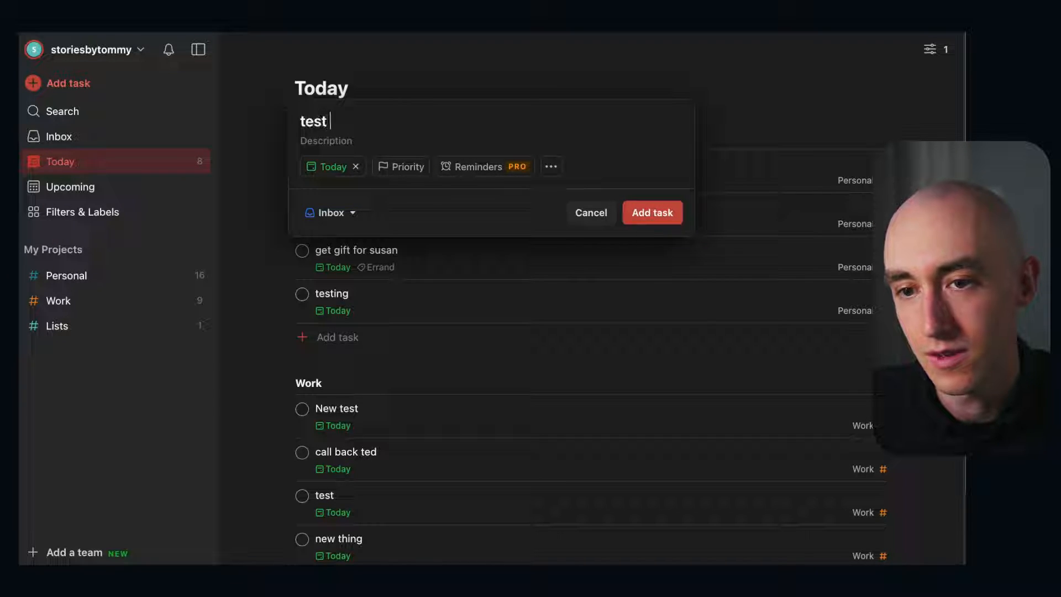
{"action": "type", "text": " last"}
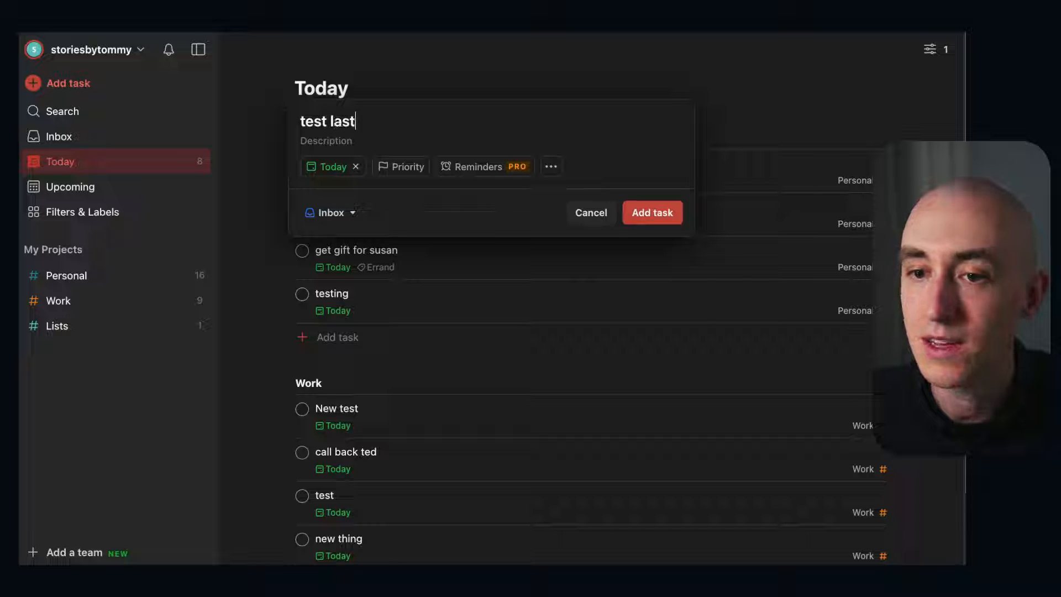
{"action": "type", "text": " mon of the month"}
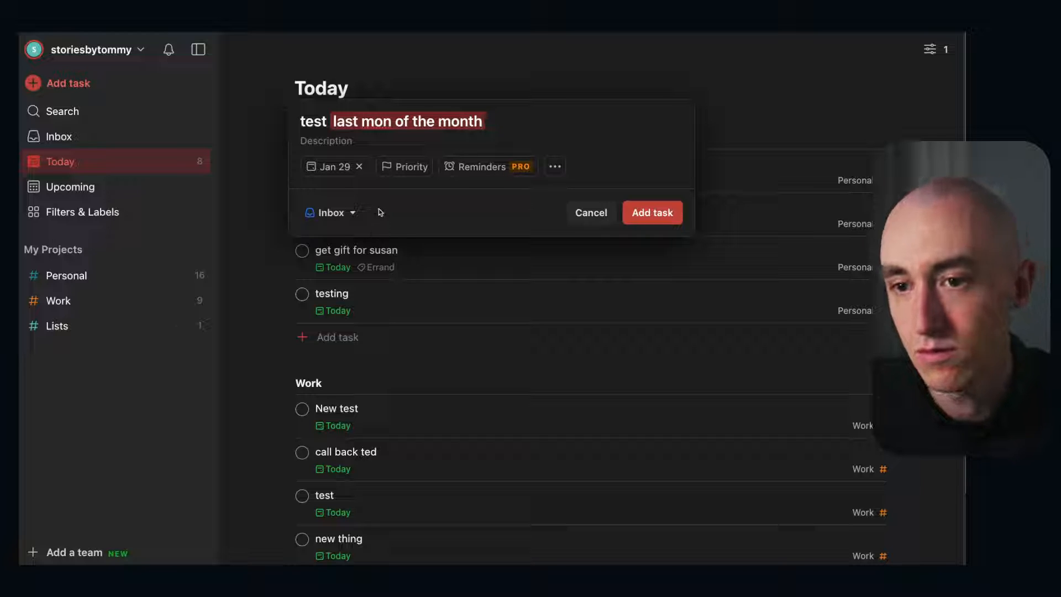
Replace the draft test task's due date phrase with "ev last weekday of the month" and add the task to the Inbox.
{"action": "left_click_drag", "start_coordinate": [495, 120], "coordinate": [336, 122]}
{"action": "key", "text": "BackSpace"}
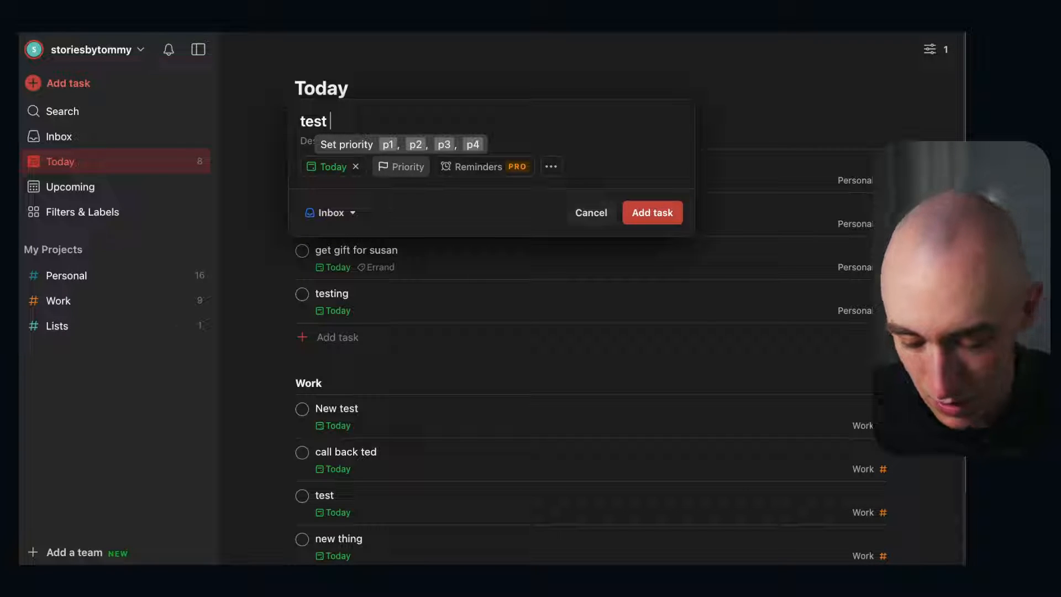
{"action": "type", "text": "eve"}
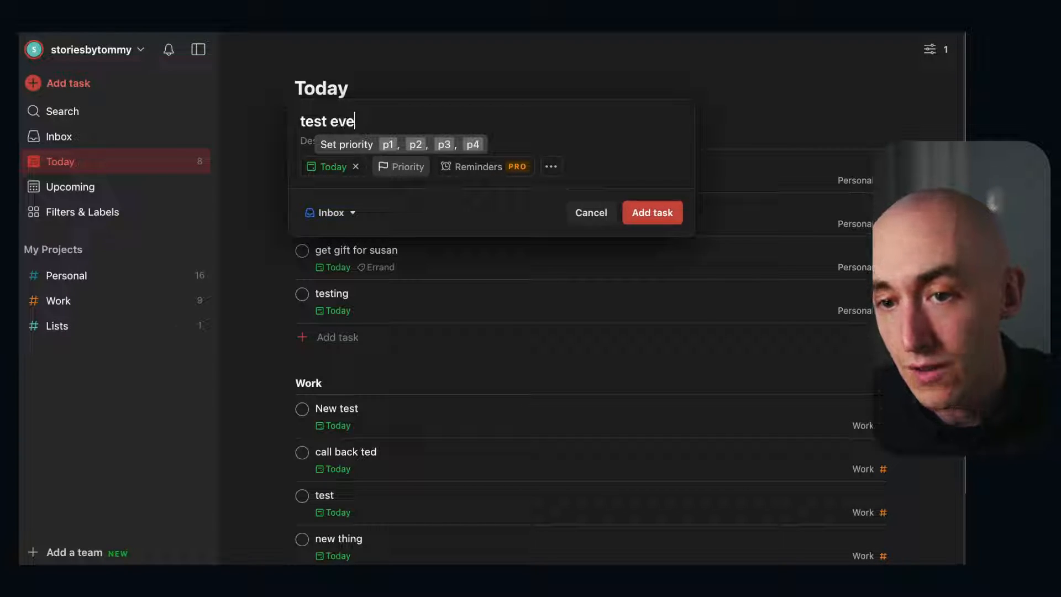
{"action": "type", "text": "ry"}
{"action": "key", "text": "BackSpace"}
{"action": "key", "text": "BackSpace"}
{"action": "key", "text": "BackSpace"}
{"action": "key", "text": "BackSpace"}
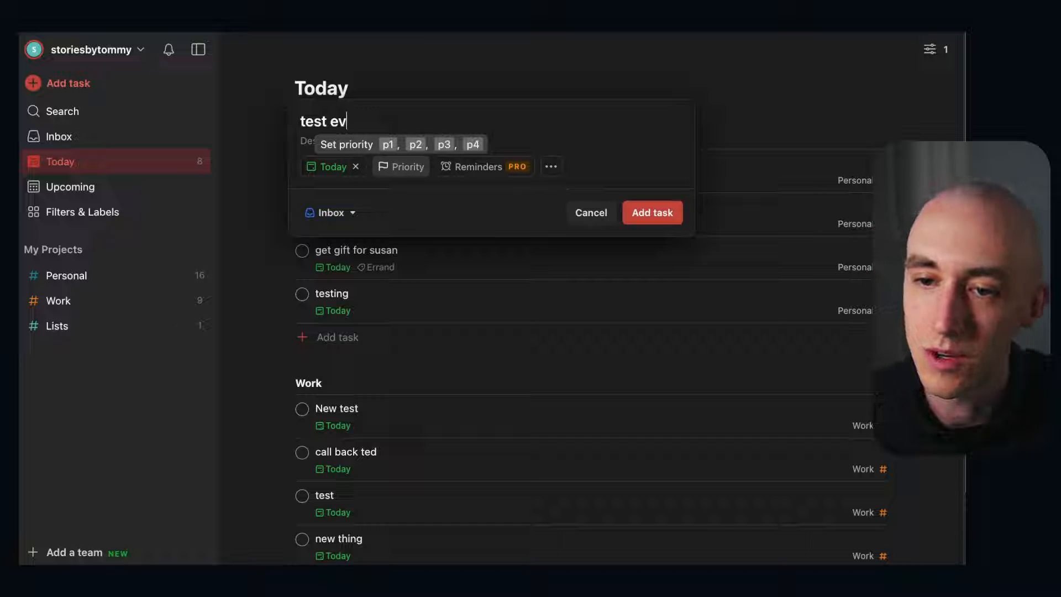
{"action": "type", "text": "last"}
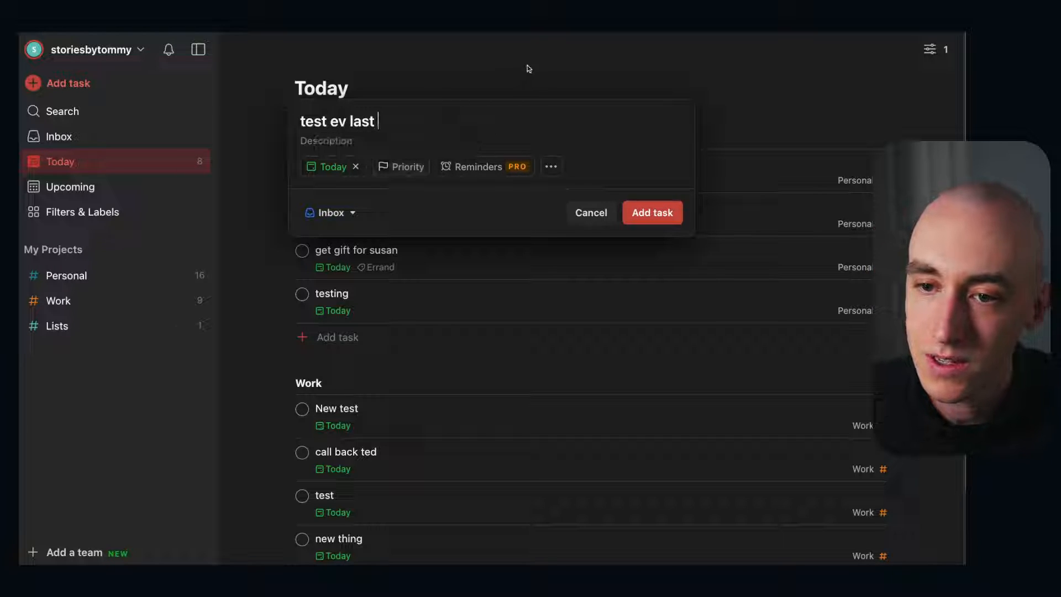
{"action": "type", "text": " weekday "}
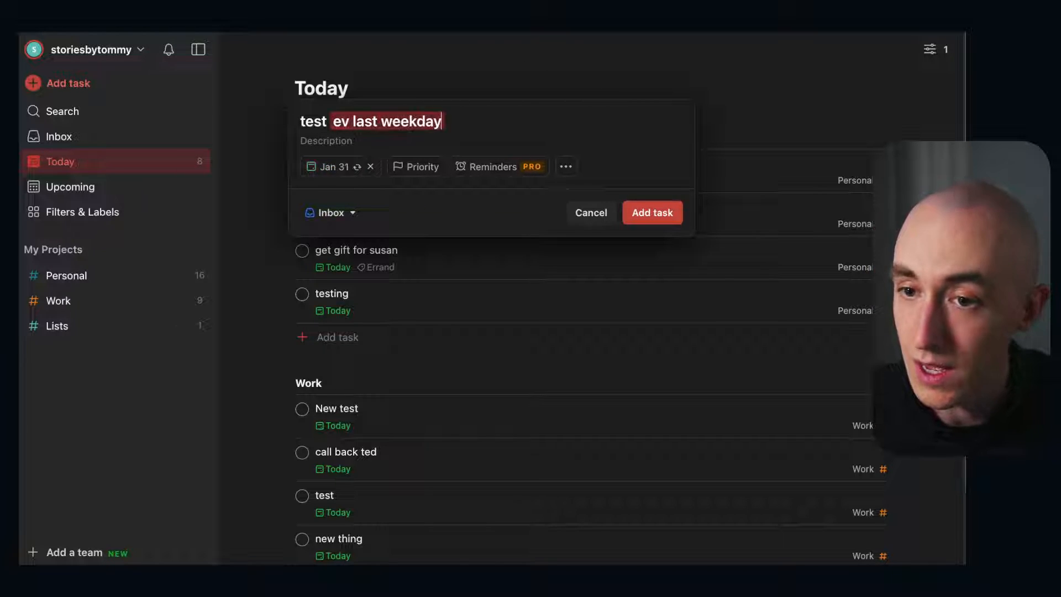
{"action": "type", "text": "of the month"}
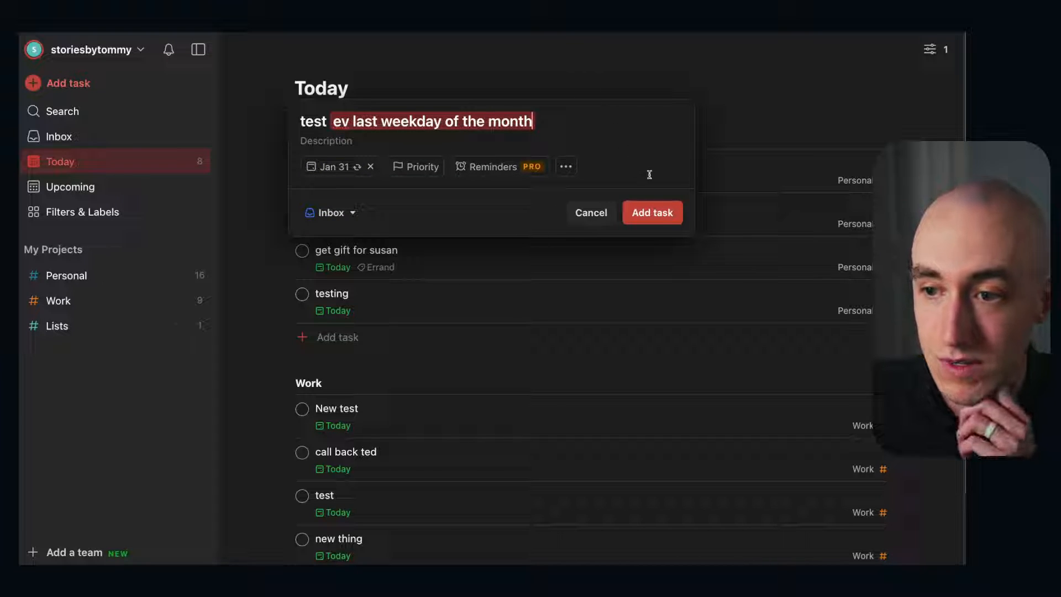
{"action": "left_click", "coordinate": [652, 213]}
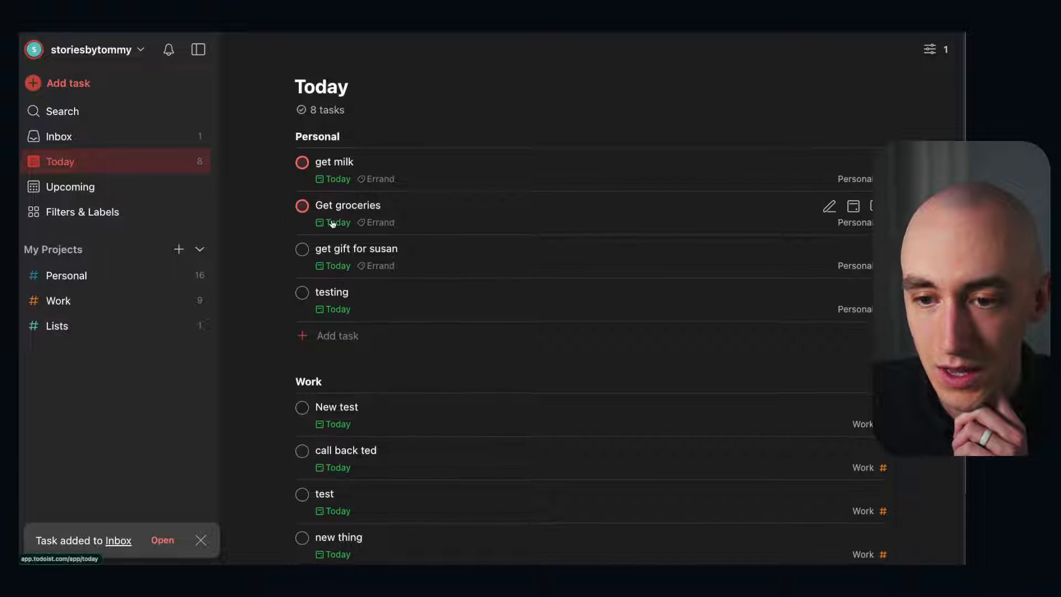
Open the Inbox and complete two successive occurrences of the recurring "test" task.
{"action": "left_click", "coordinate": [107, 136]}
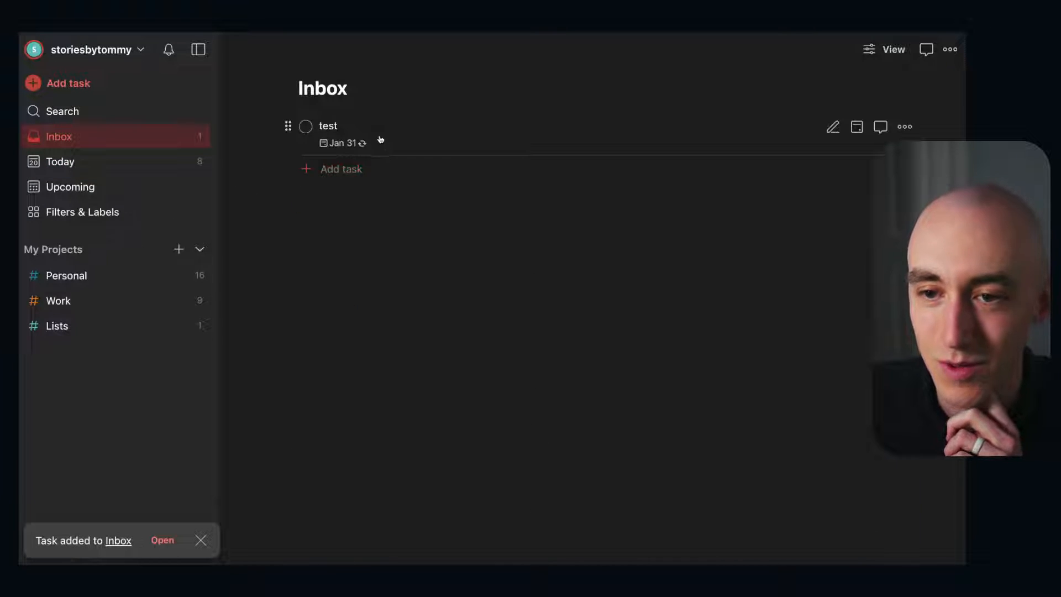
{"action": "left_click", "coordinate": [307, 129]}
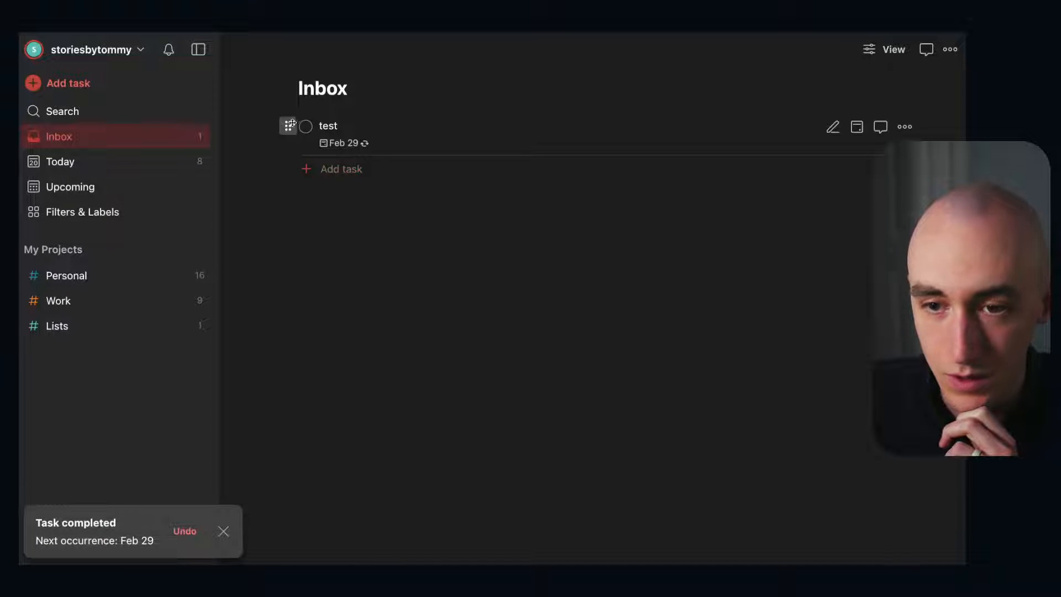
{"action": "left_click", "coordinate": [307, 129]}
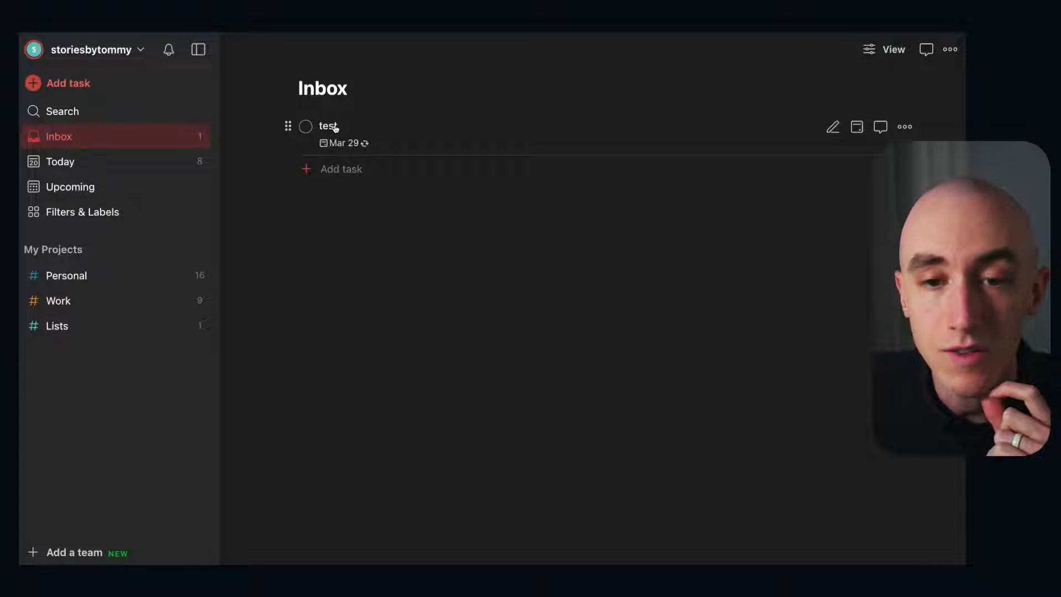
Move the recurring "test" task from the Inbox to the Work project and review the Today view.
{"action": "left_click_drag", "start_coordinate": [289, 125], "coordinate": [80, 300]}
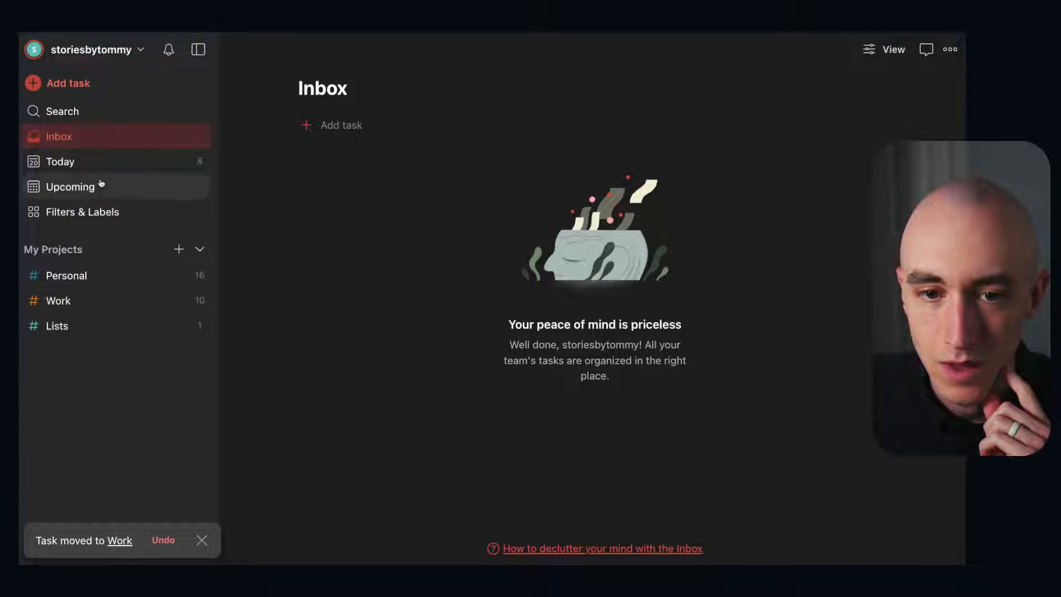
{"action": "left_click", "coordinate": [106, 161]}
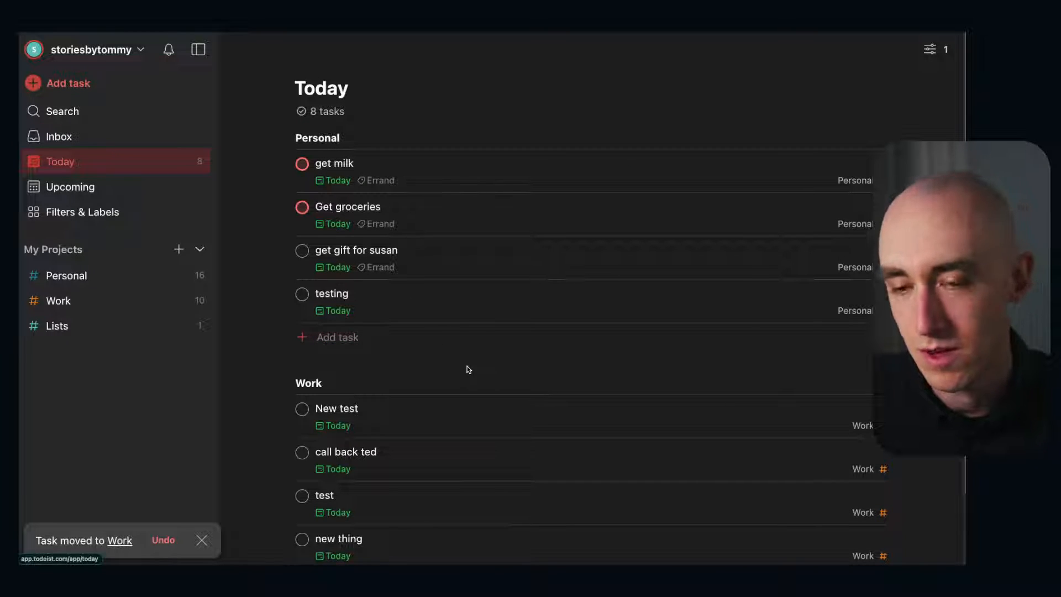
{"action": "scroll", "coordinate": [431, 376], "scroll_direction": "down", "scroll_amount": 2}
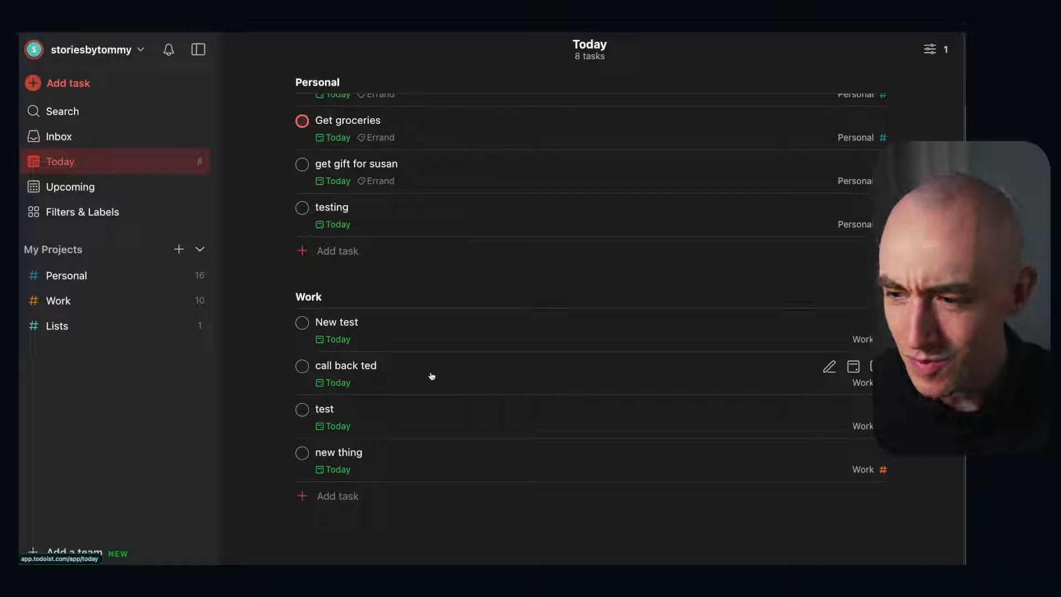
{"action": "scroll", "coordinate": [413, 339], "scroll_direction": "up", "scroll_amount": 3}
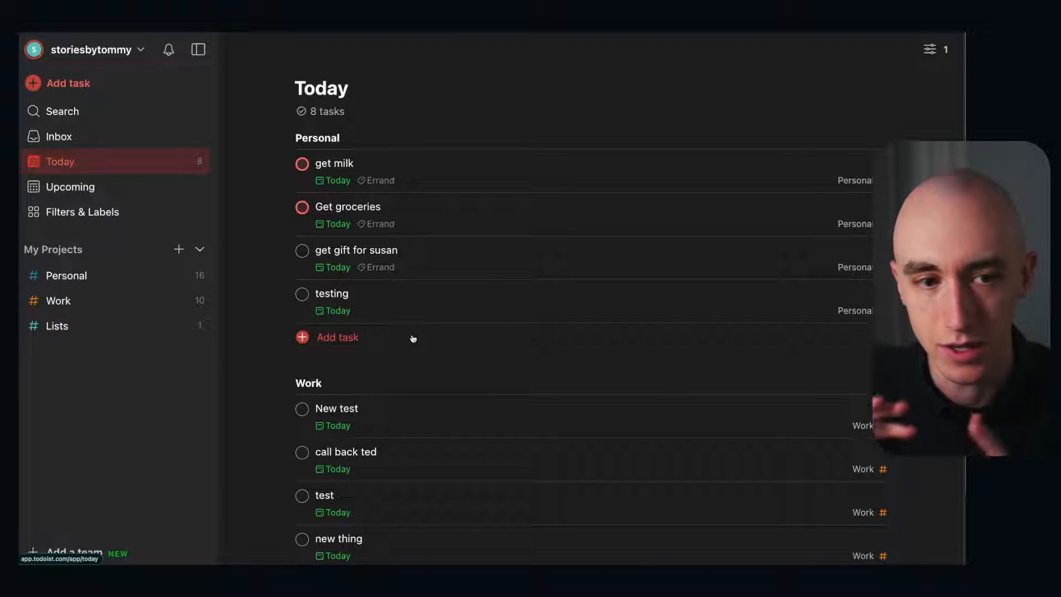
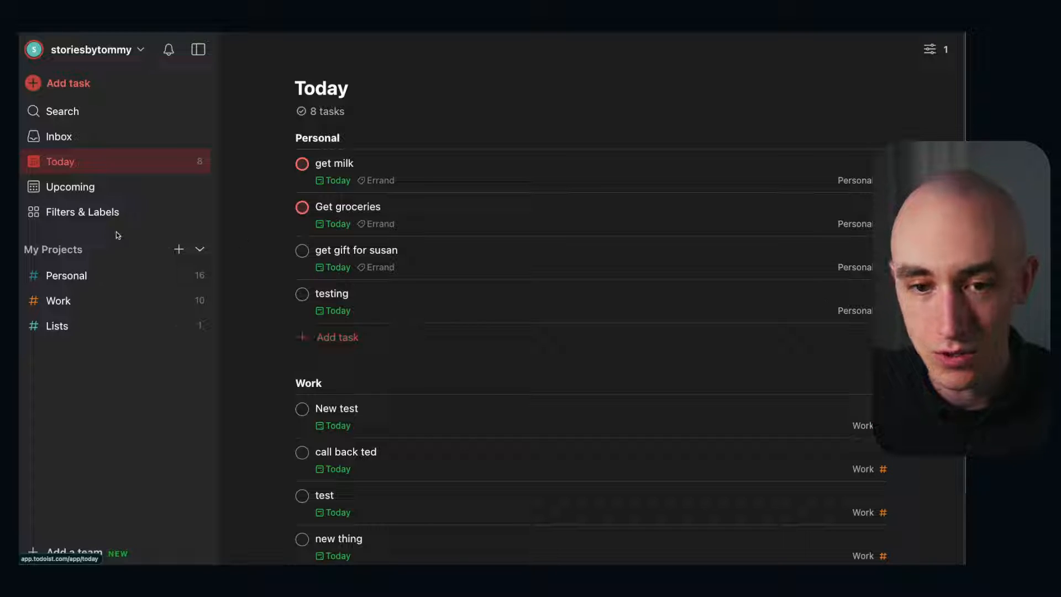
Review the upcoming tasks by date and today's tasks grouped by project.
{"action": "left_click", "coordinate": [96, 188]}
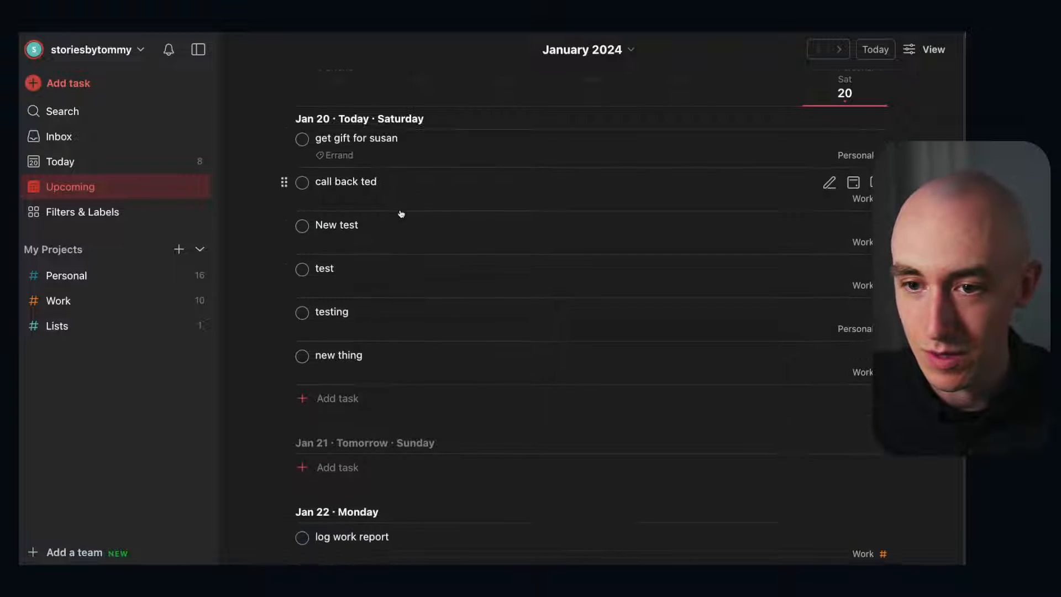
{"action": "scroll", "coordinate": [427, 251], "scroll_direction": "down", "scroll_amount": 10}
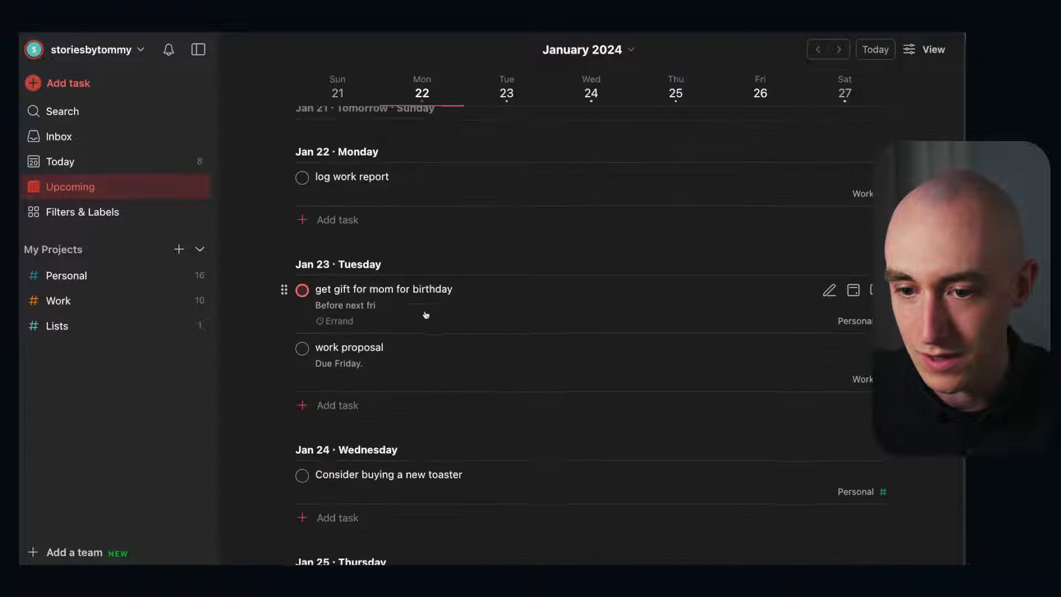
{"action": "scroll", "coordinate": [426, 313], "scroll_direction": "up", "scroll_amount": 5}
{"action": "left_click", "coordinate": [135, 164]}
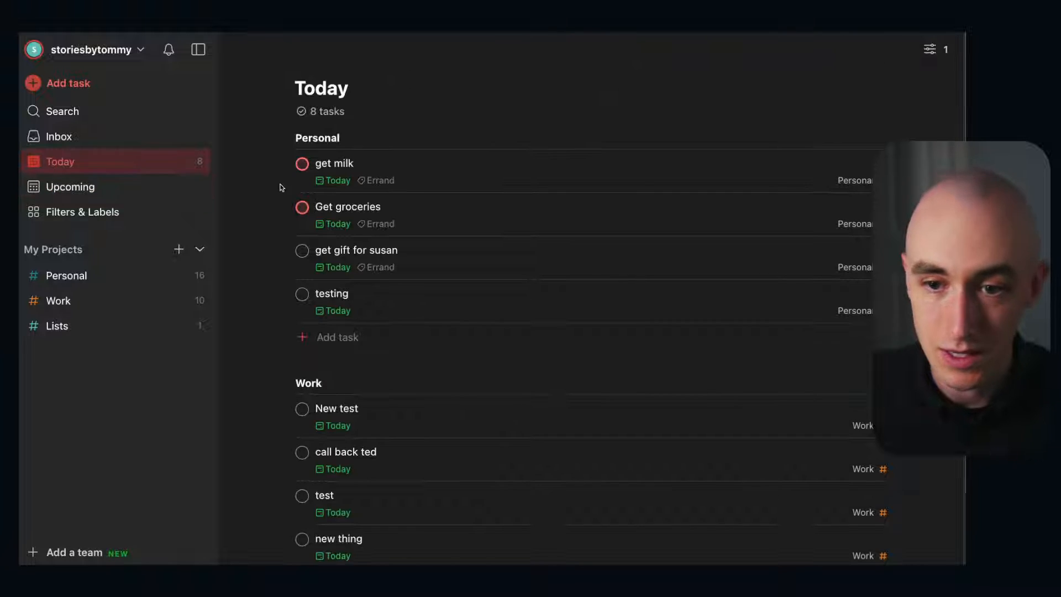
{"action": "scroll", "coordinate": [454, 253], "scroll_direction": "down", "scroll_amount": 1}
{"action": "scroll", "coordinate": [456, 251], "scroll_direction": "up", "scroll_amount": 3}
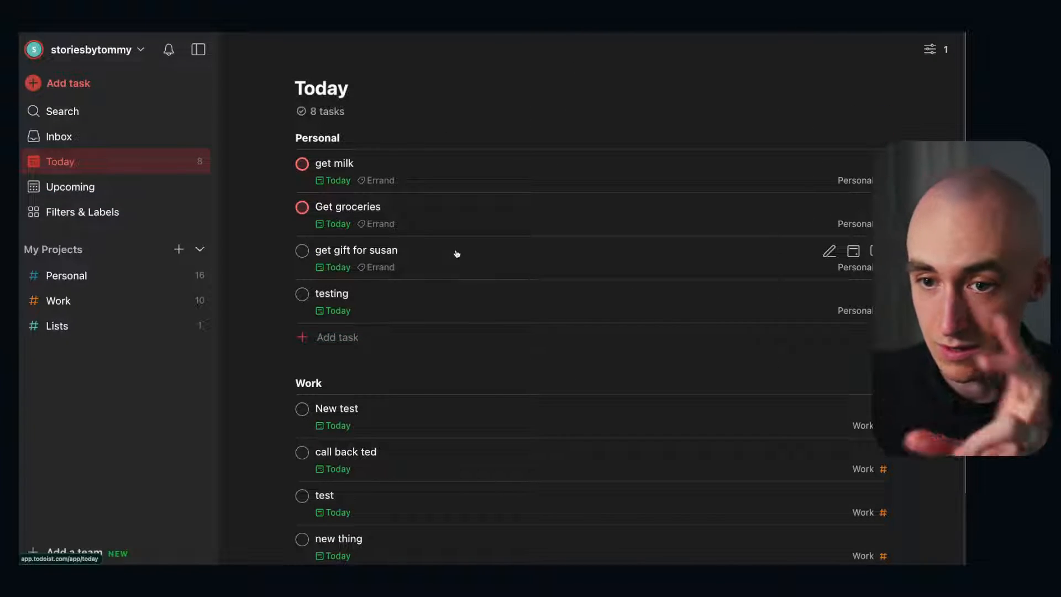
{"action": "scroll", "coordinate": [456, 276], "scroll_direction": "down", "scroll_amount": 1}
{"action": "scroll", "coordinate": [454, 203], "scroll_direction": "down", "scroll_amount": 1}
{"action": "scroll", "coordinate": [455, 203], "scroll_direction": "up", "scroll_amount": 3}
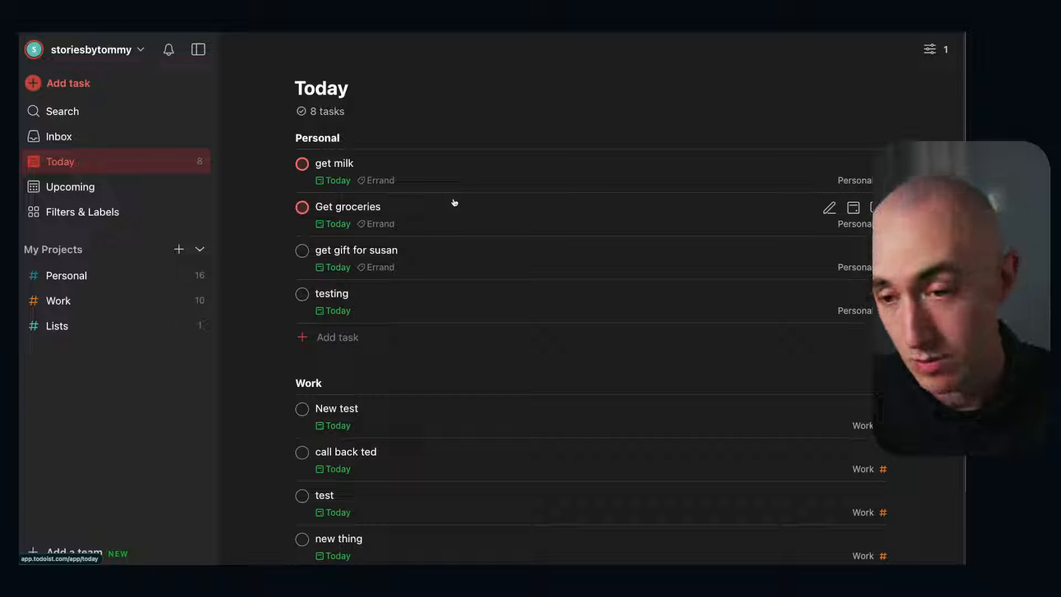
{"action": "scroll", "coordinate": [488, 208], "scroll_direction": "down", "scroll_amount": 2}
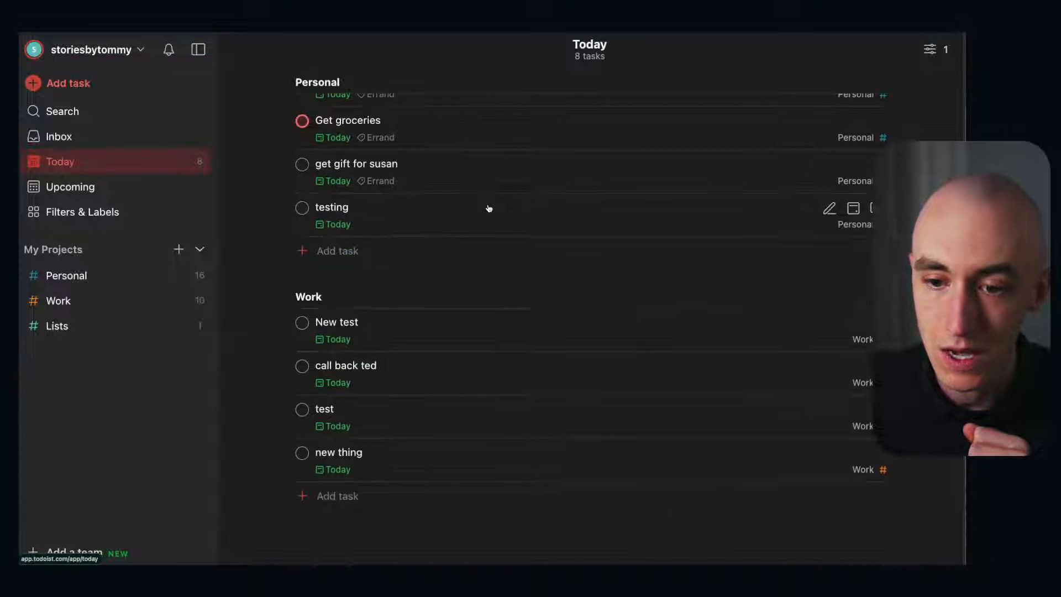
{"action": "scroll", "coordinate": [489, 208], "scroll_direction": "up", "scroll_amount": 2}
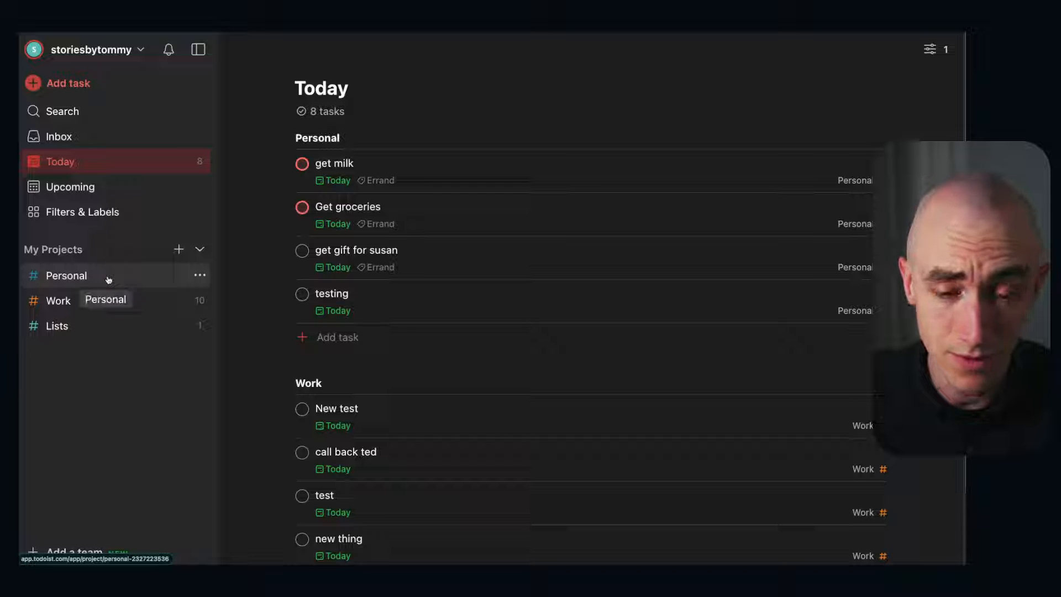
Create a new project named Projects with the color Berry Red.
{"action": "left_click", "coordinate": [178, 249]}
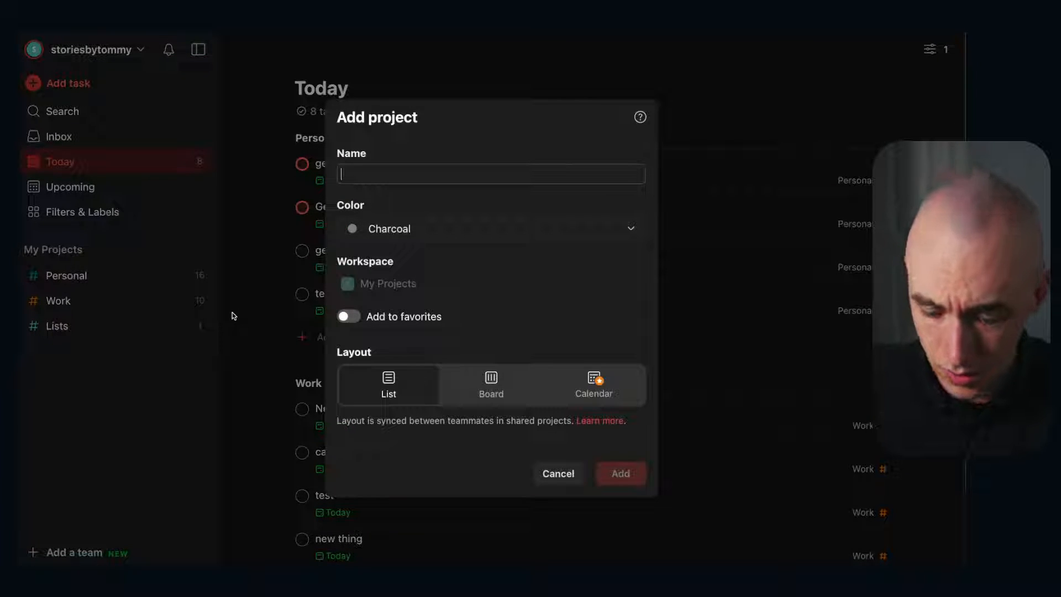
{"action": "type", "text": "Projects"}
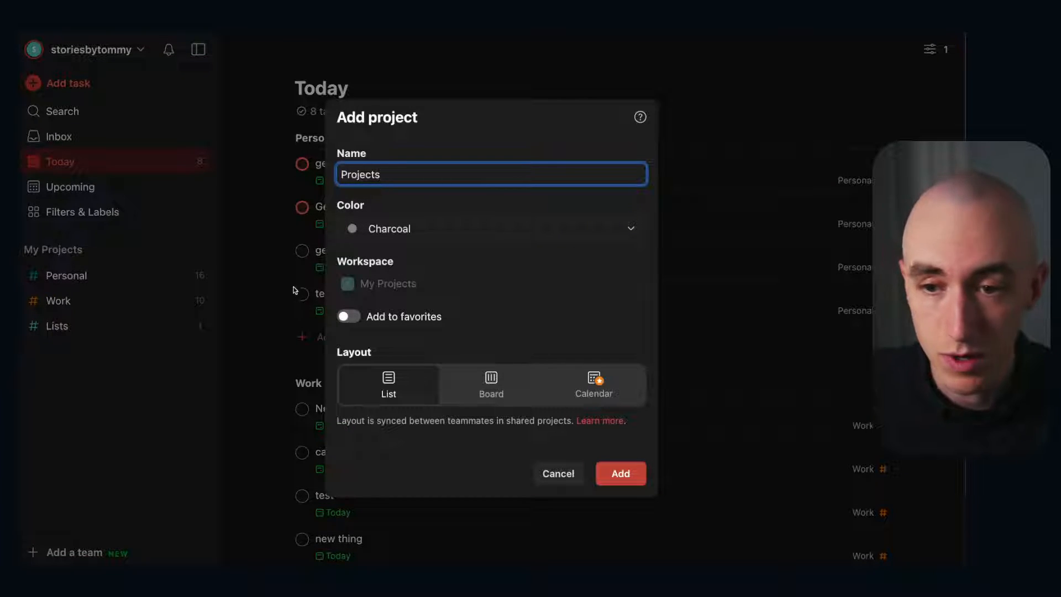
{"action": "left_click", "coordinate": [405, 232]}
{"action": "scroll", "coordinate": [404, 374], "scroll_direction": "down", "scroll_amount": 2}
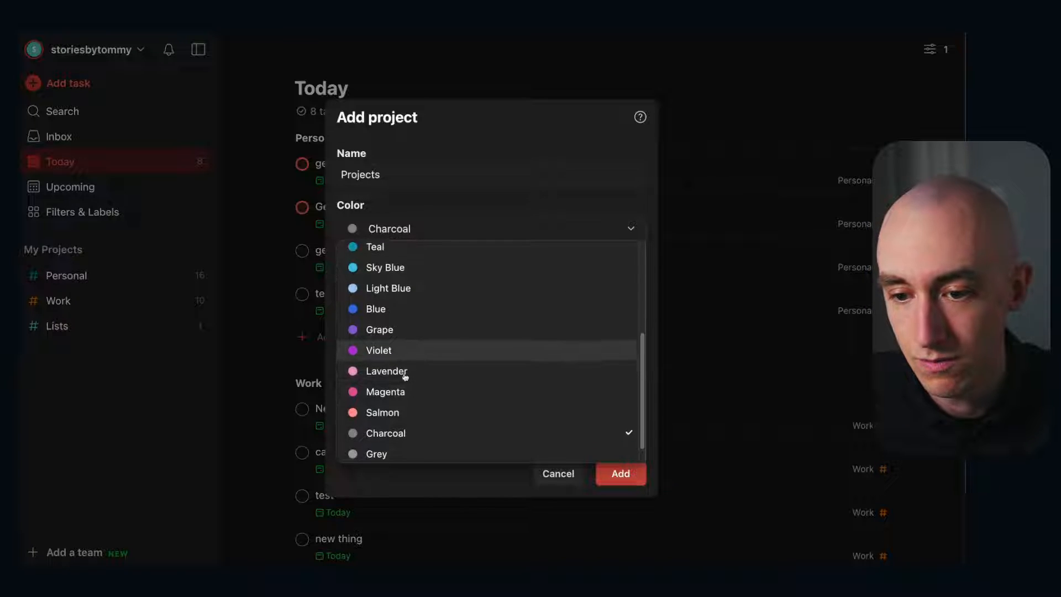
{"action": "scroll", "coordinate": [405, 375], "scroll_direction": "up", "scroll_amount": 3}
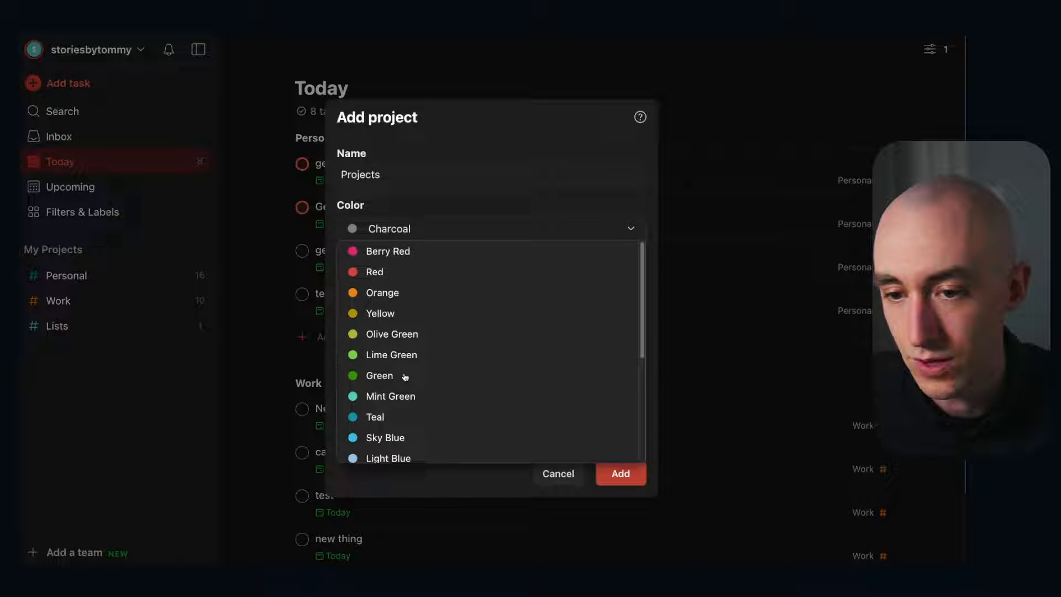
{"action": "left_click", "coordinate": [400, 251]}
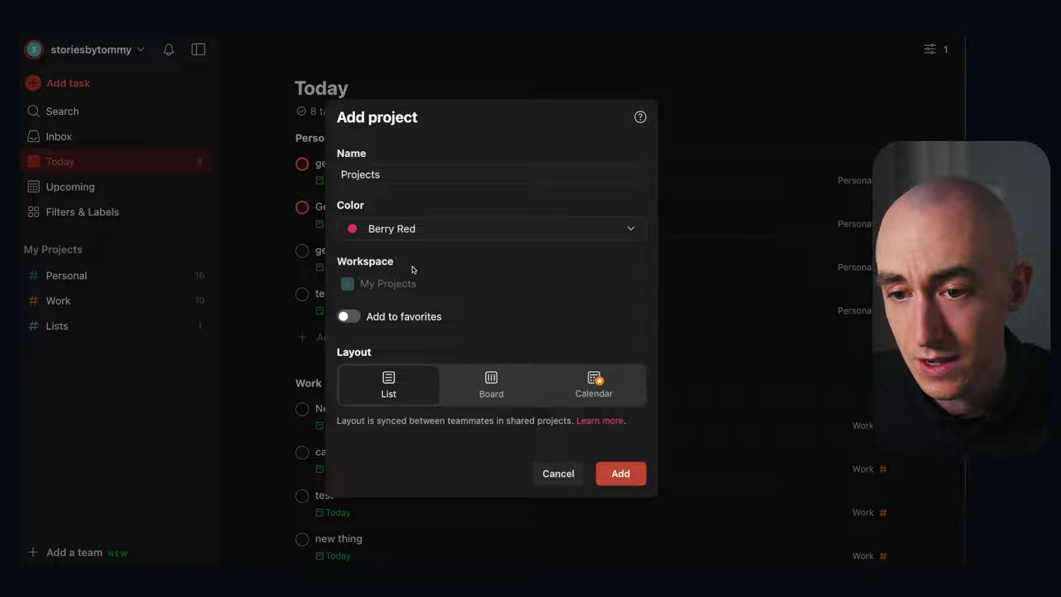
{"action": "left_click", "coordinate": [621, 474]}
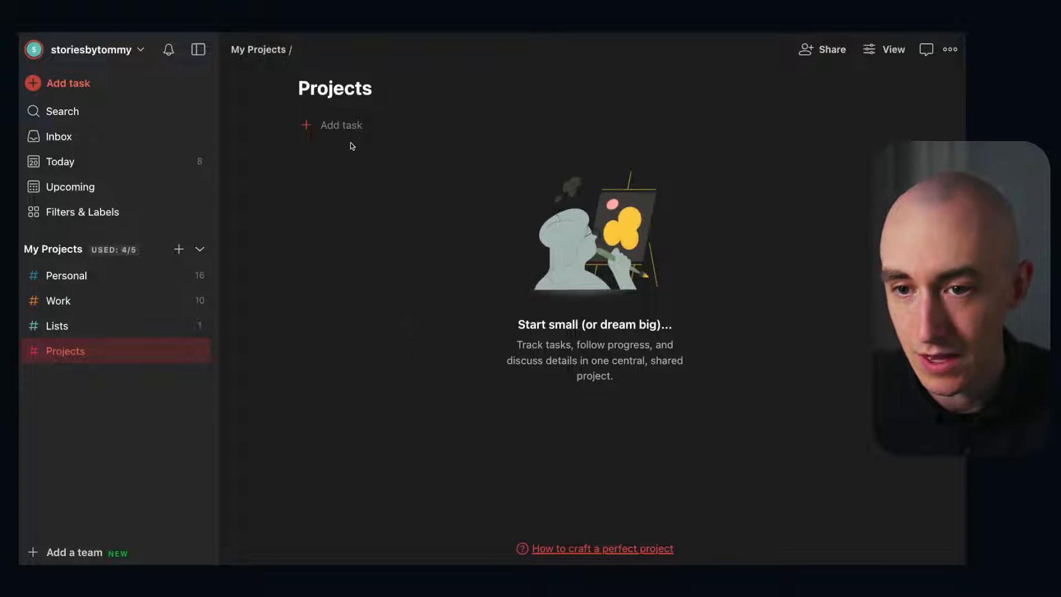
Add two sections named House Projects and Video Projects to the Projects project.
{"action": "left_click", "coordinate": [356, 155]}
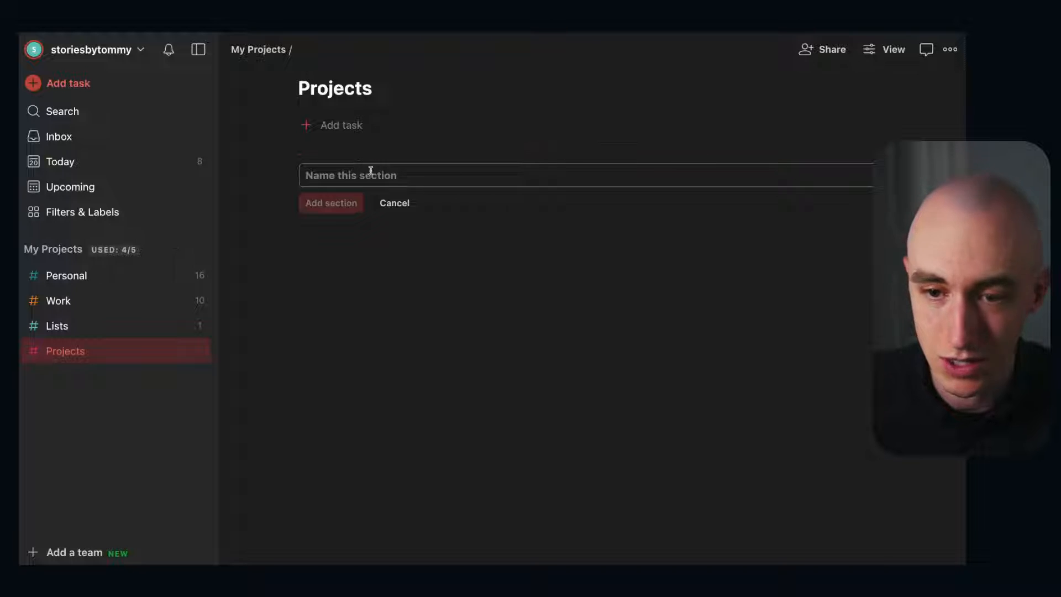
{"action": "type", "text": "House Proj"}
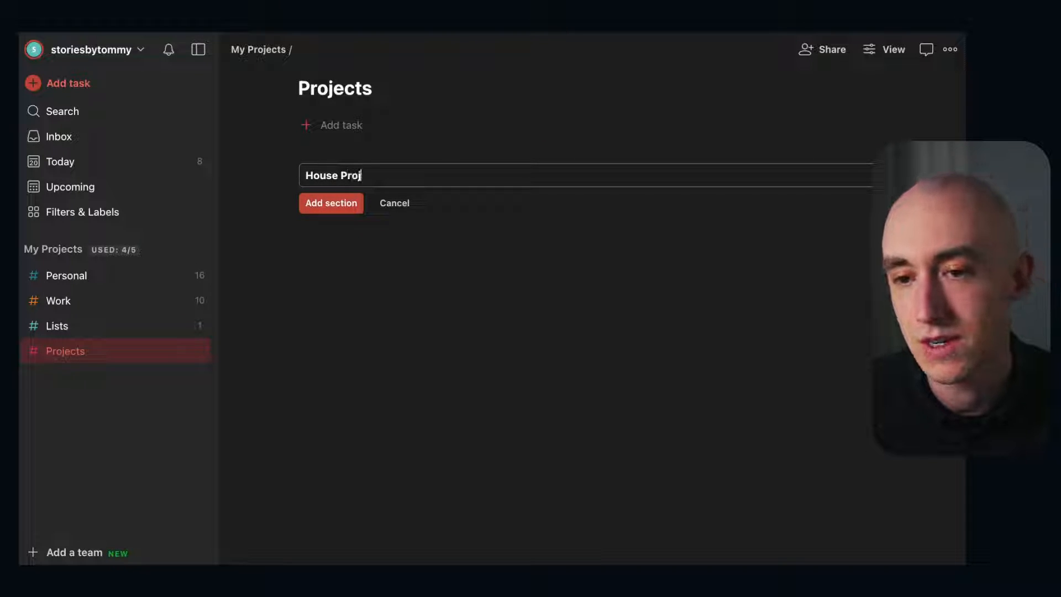
{"action": "type", "text": "ects"}
{"action": "key", "text": "Return"}
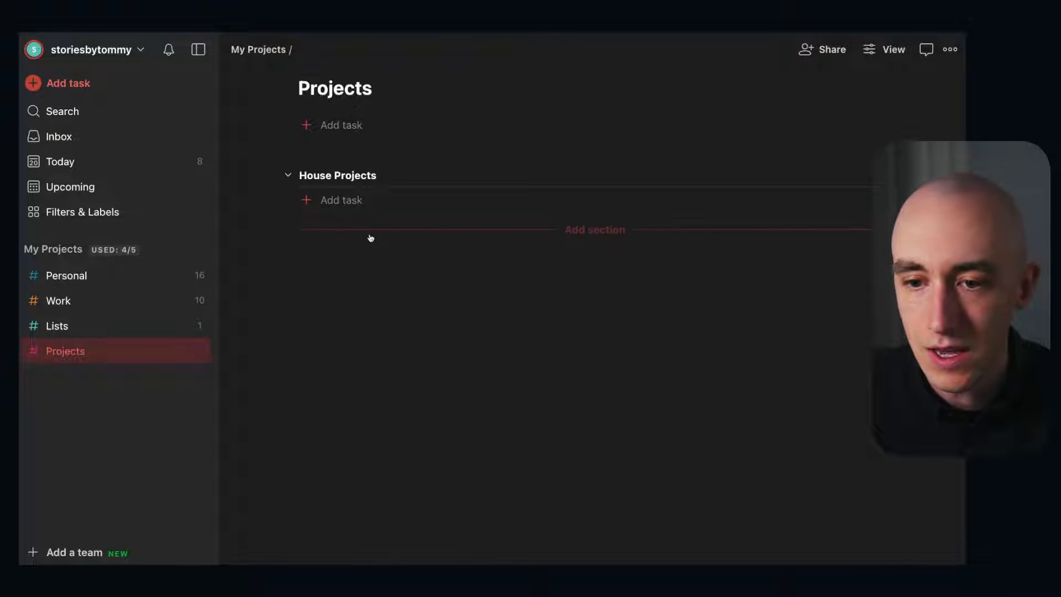
{"action": "left_click", "coordinate": [370, 237]}
{"action": "type", "text": "Video"}
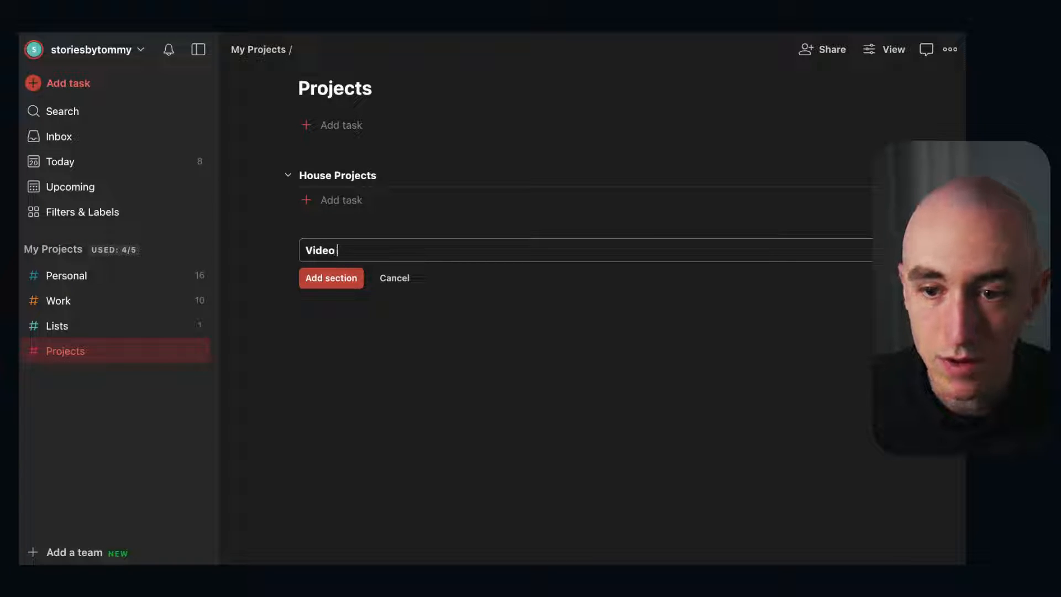
{"action": "type", "text": " Projects"}
{"action": "key", "text": "Return"}
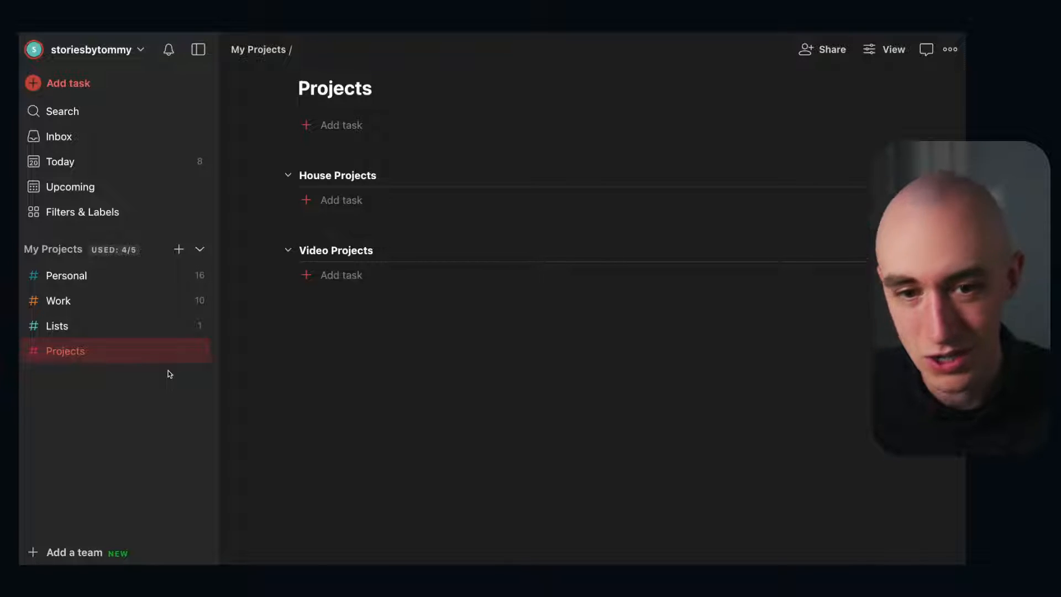
Go to Filters & Labels and view the Filter Assist request form for a new filter without sending a request.
{"action": "left_click", "coordinate": [136, 214]}
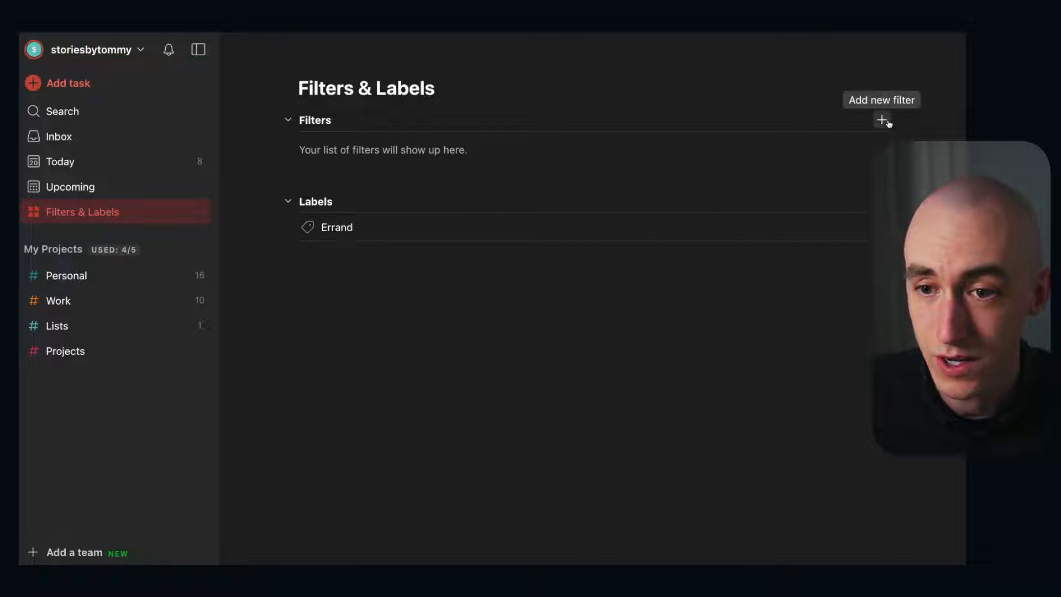
{"action": "left_click", "coordinate": [884, 121]}
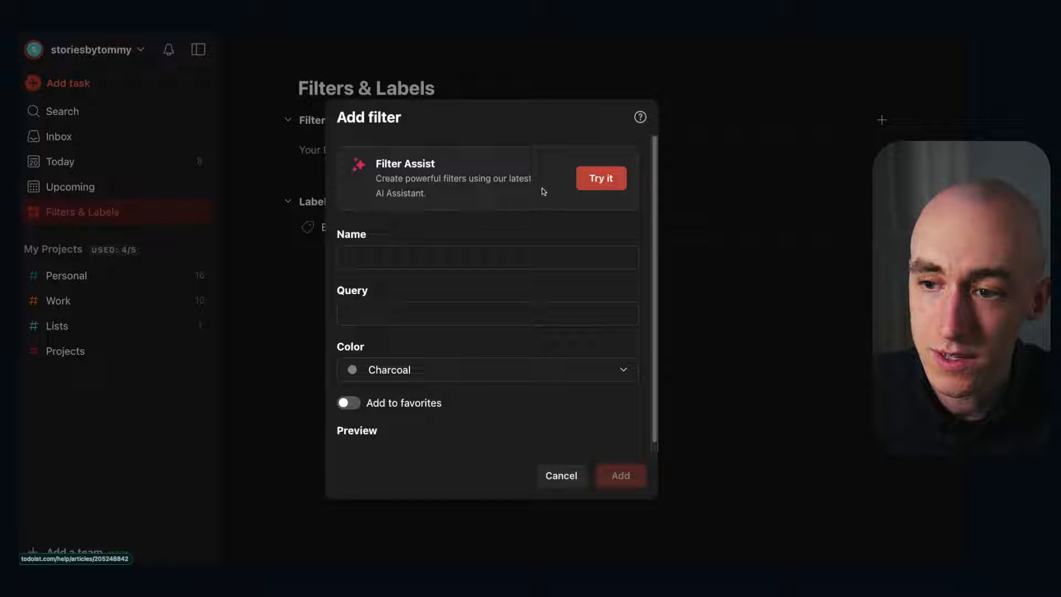
{"action": "left_click", "coordinate": [608, 179]}
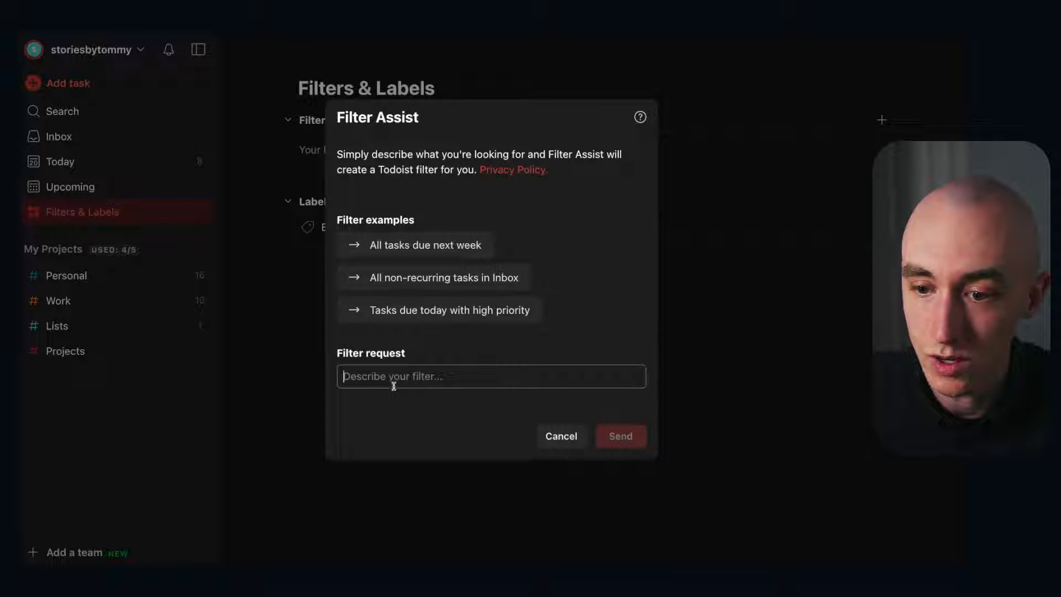
{"action": "left_click", "coordinate": [551, 434]}
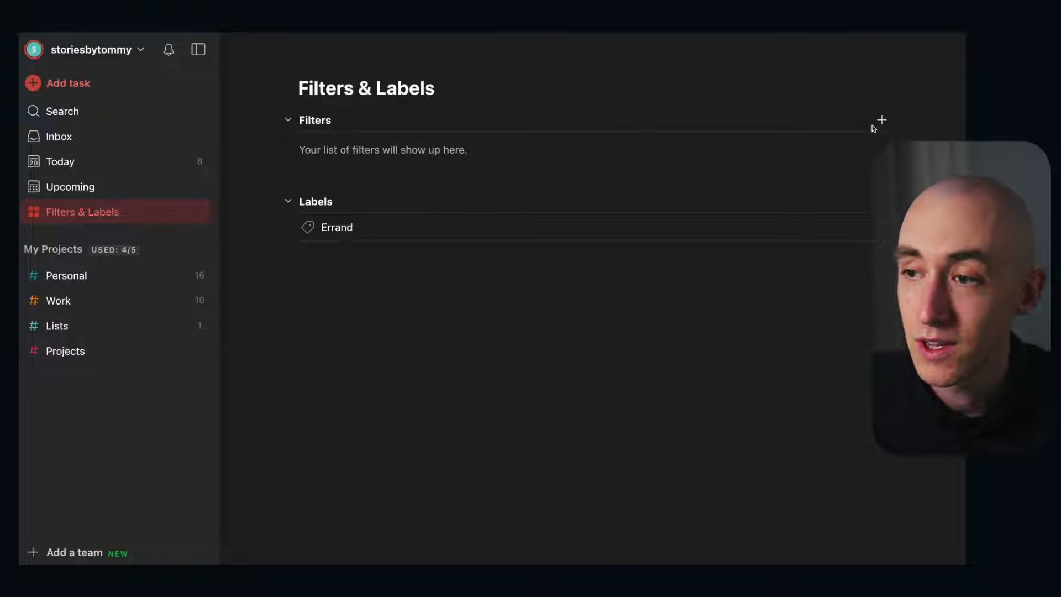
Set up a new filter named "Only high priority" with the query p1 and check its task preview.
{"action": "left_click", "coordinate": [880, 119]}
{"action": "left_click", "coordinate": [435, 318]}
{"action": "left_click", "coordinate": [431, 262]}
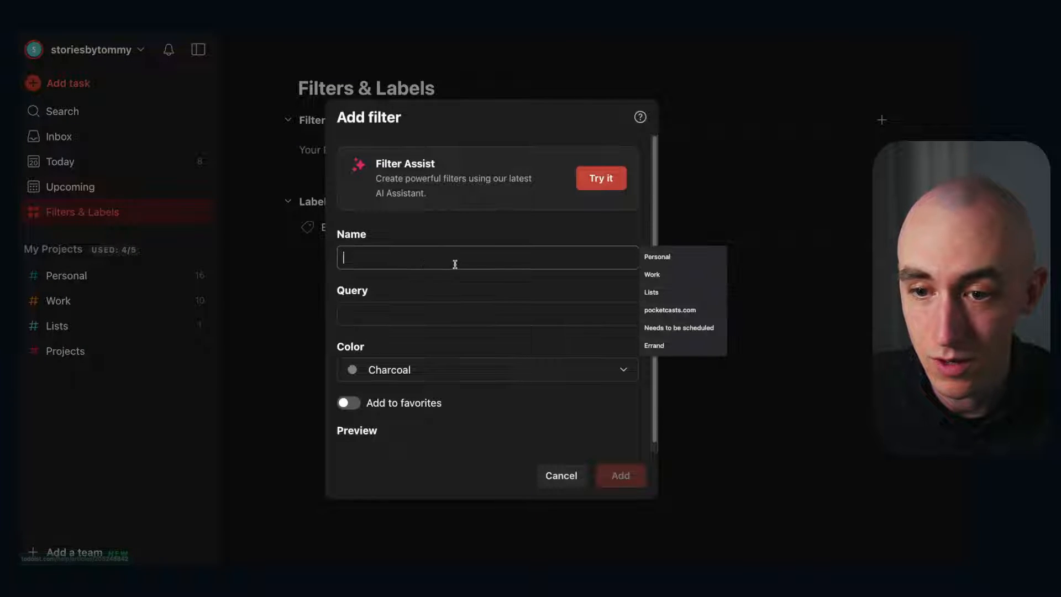
{"action": "left_click", "coordinate": [580, 235]}
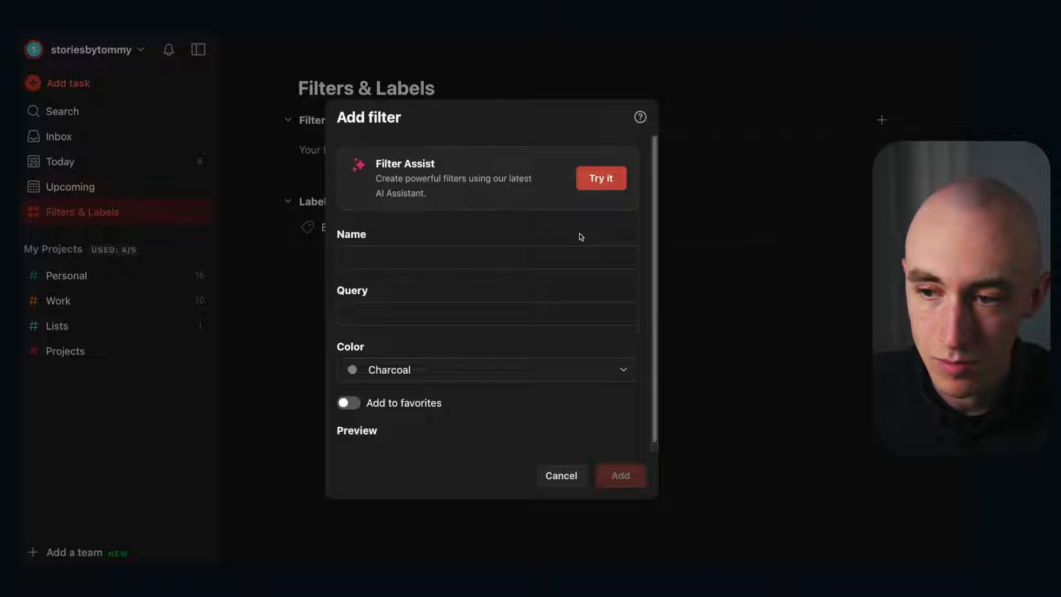
{"action": "left_click", "coordinate": [513, 256]}
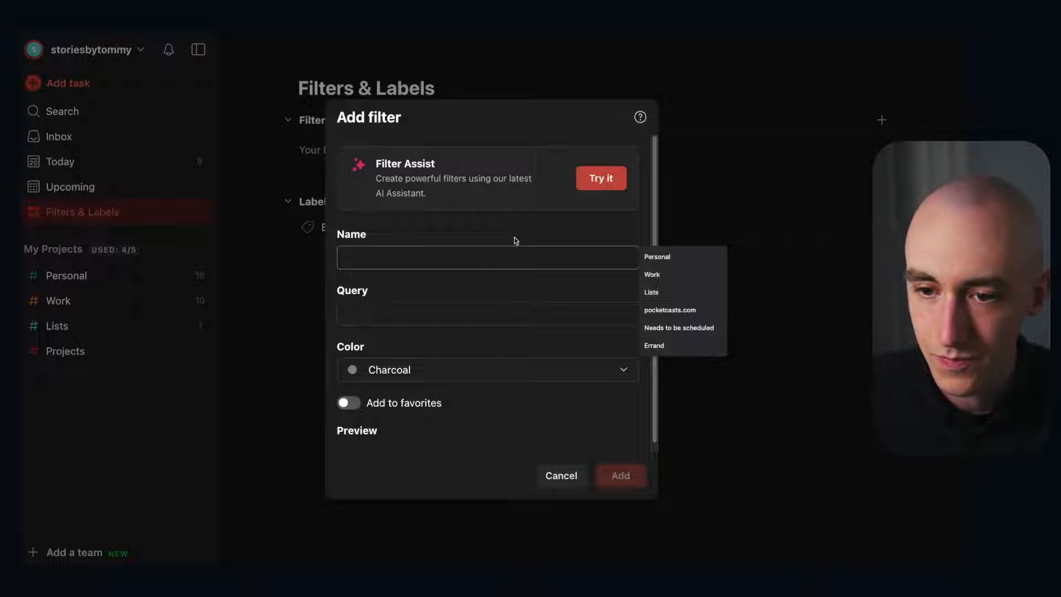
{"action": "type", "text": "Only Per"}
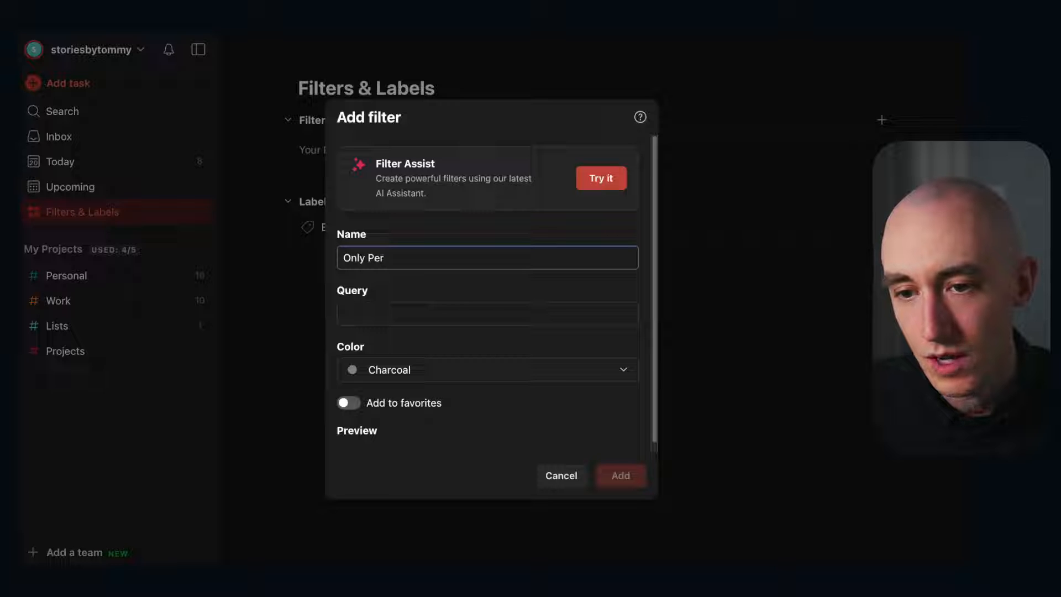
{"action": "key", "text": "super+a"}
{"action": "key", "text": "BackSpace"}
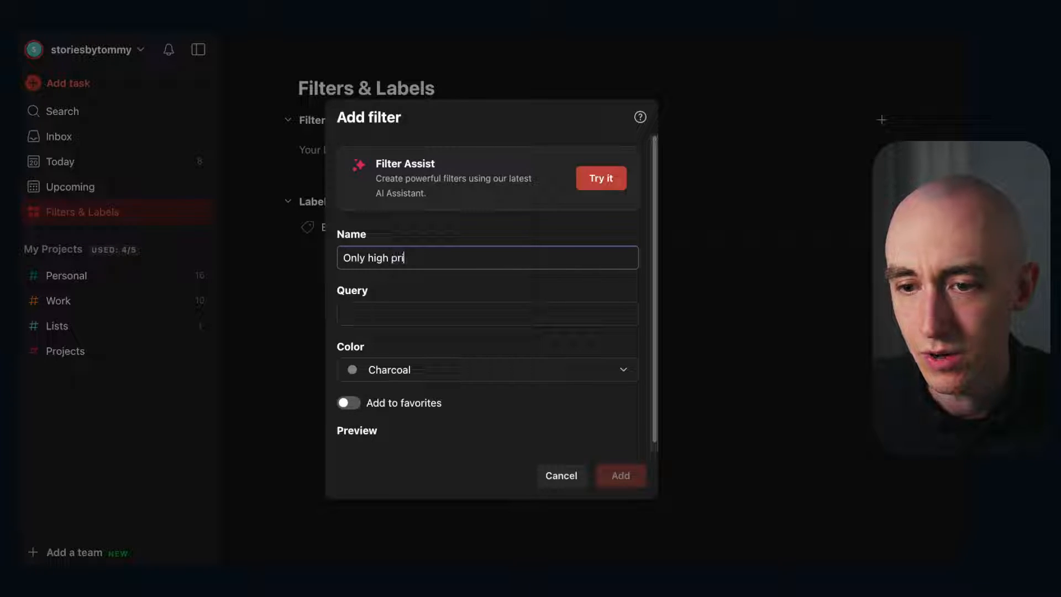
{"action": "key", "text": "Tab"}
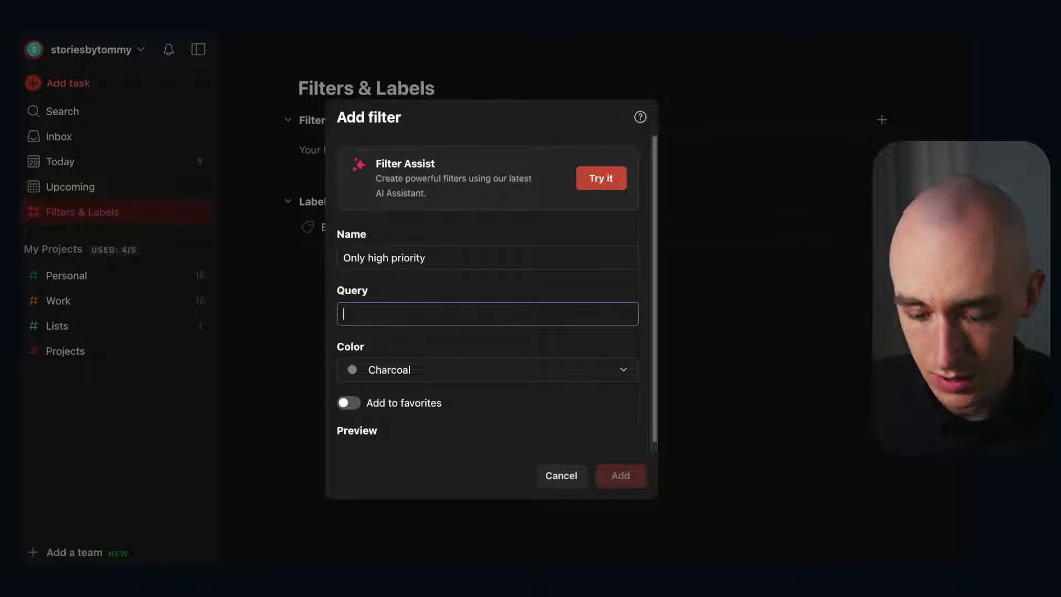
{"action": "type", "text": "p1"}
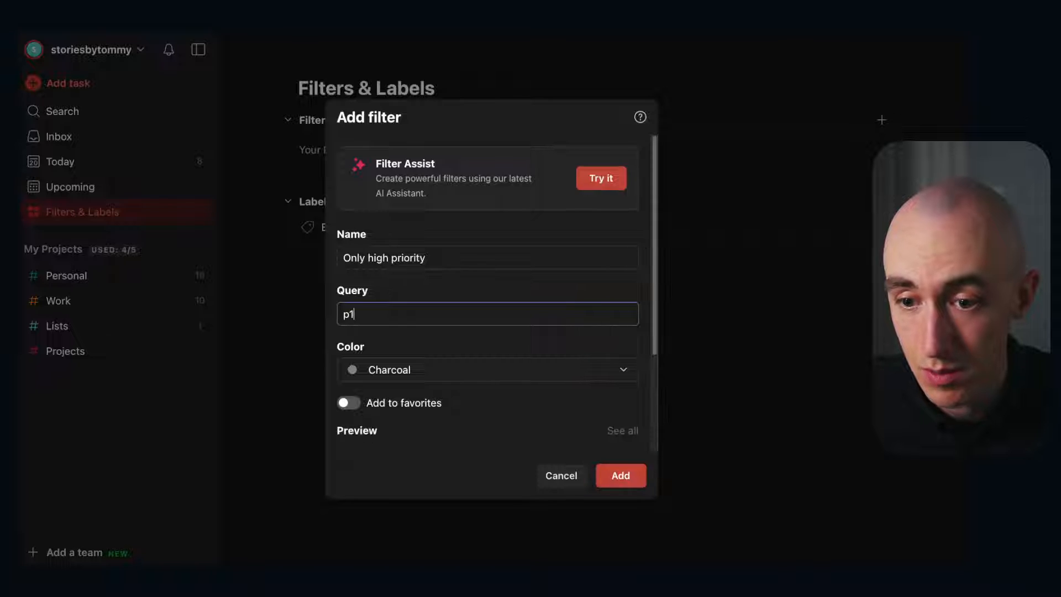
{"action": "scroll", "coordinate": [383, 403], "scroll_direction": "down", "scroll_amount": 3}
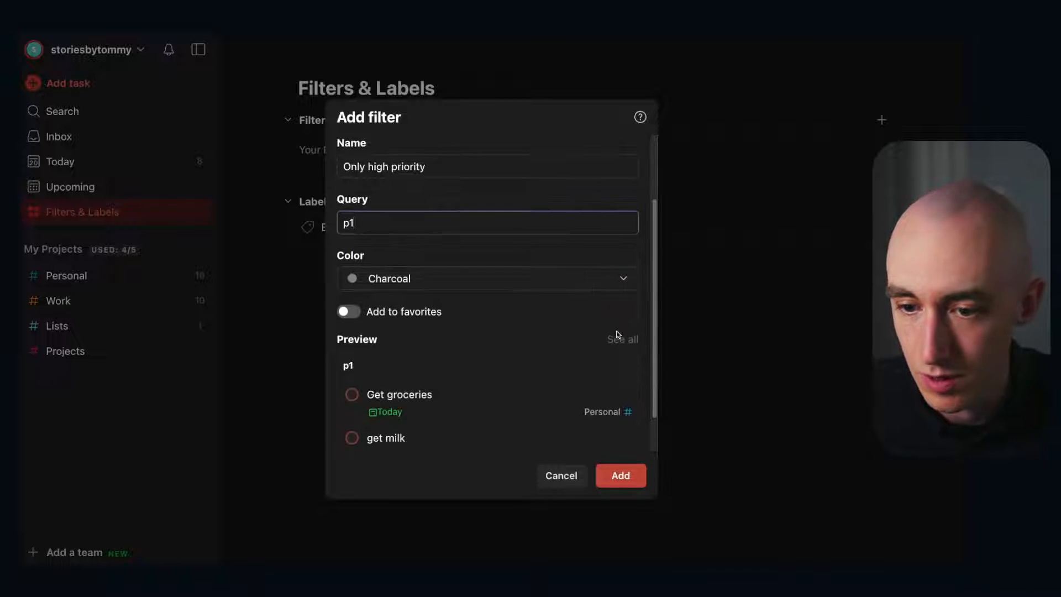
{"action": "scroll", "coordinate": [385, 381], "scroll_direction": "up", "scroll_amount": 3}
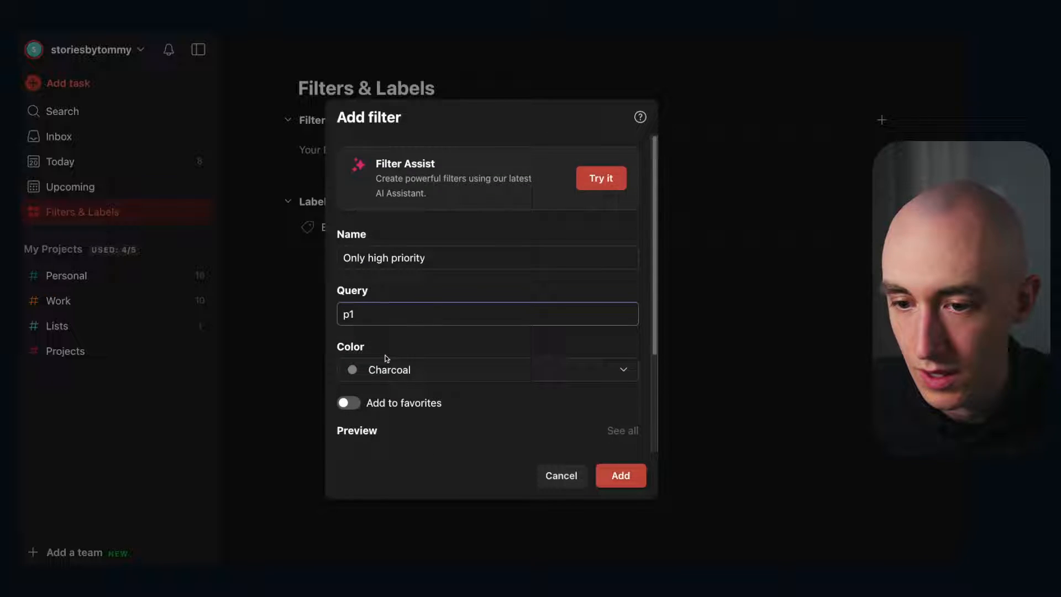
Color the new filter Red and save it as a favorite.
{"action": "left_click", "coordinate": [420, 372]}
{"action": "scroll", "coordinate": [374, 294], "scroll_direction": "up", "scroll_amount": 3}
{"action": "left_click", "coordinate": [405, 165]}
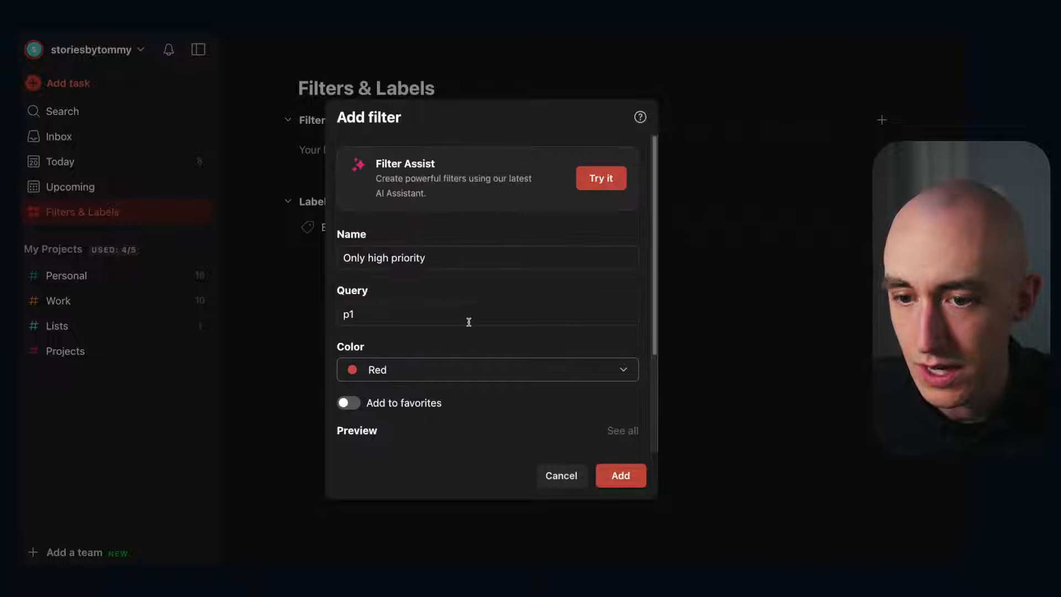
{"action": "left_click", "coordinate": [352, 403]}
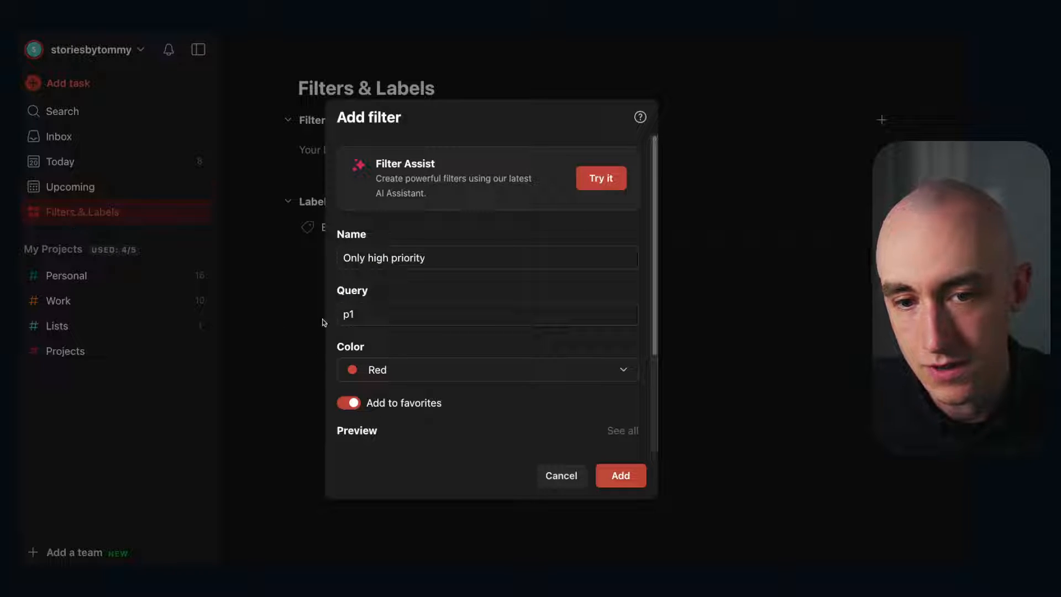
{"action": "left_click", "coordinate": [644, 484]}
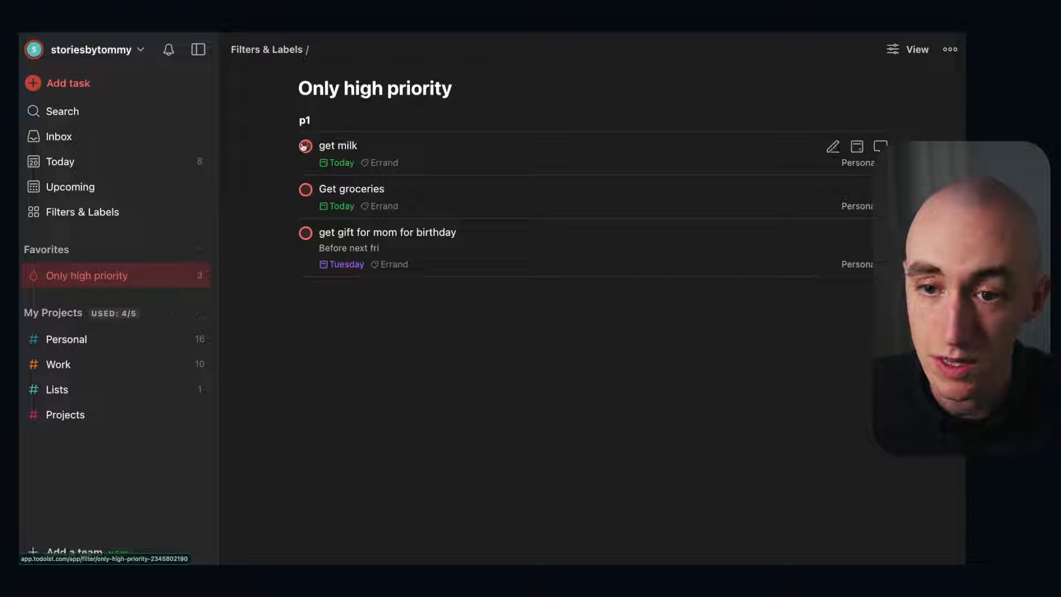
{"action": "left_click", "coordinate": [910, 49]}
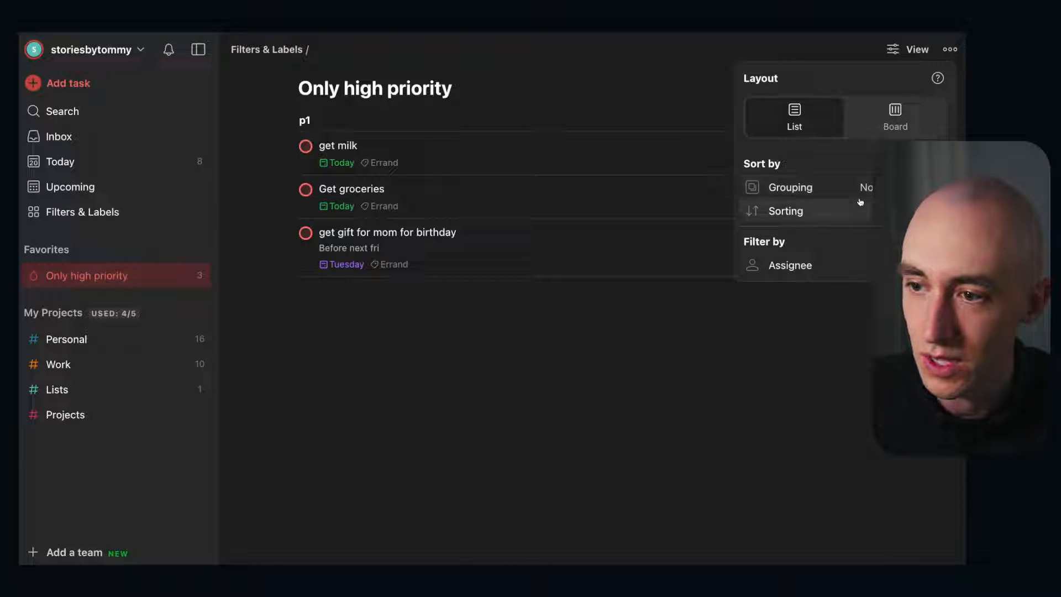
{"action": "left_click", "coordinate": [668, 362]}
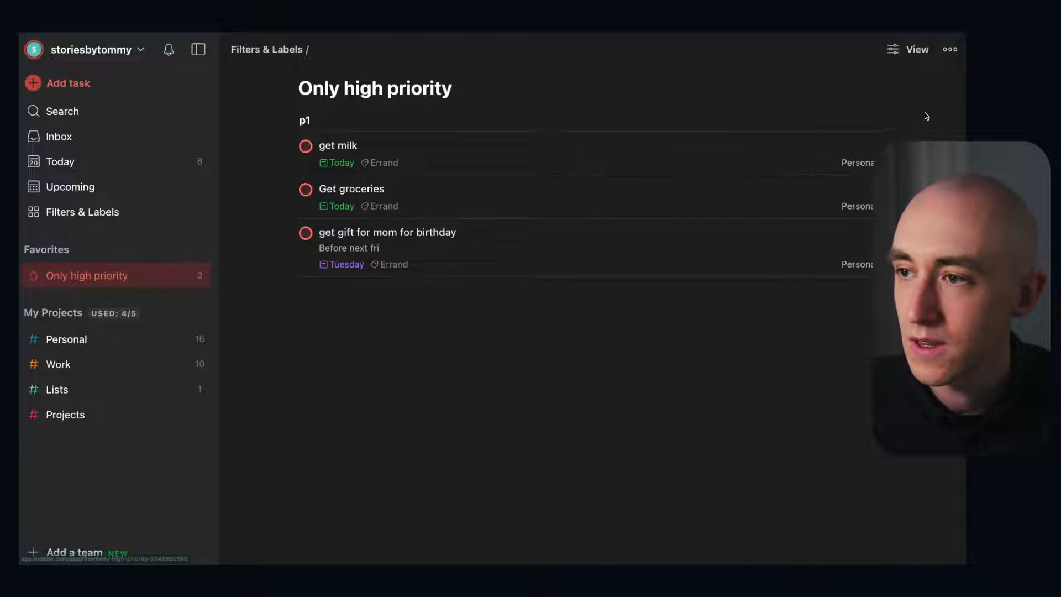
Change the query of the "Only high priority" filter to p1 & today and save the filter.
{"action": "left_click", "coordinate": [950, 49]}
{"action": "left_click", "coordinate": [884, 87]}
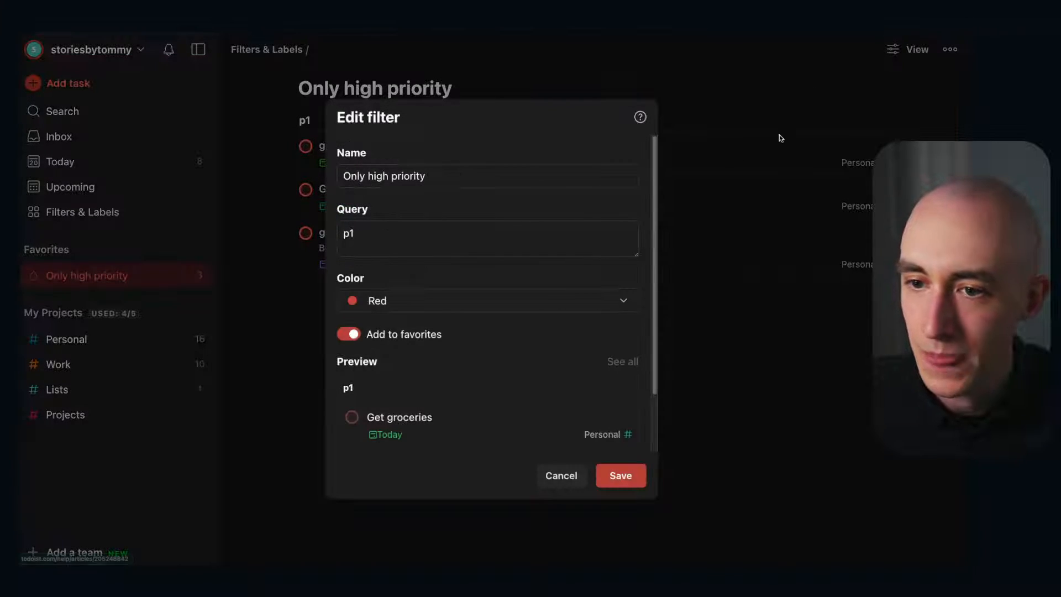
{"action": "left_click", "coordinate": [436, 245]}
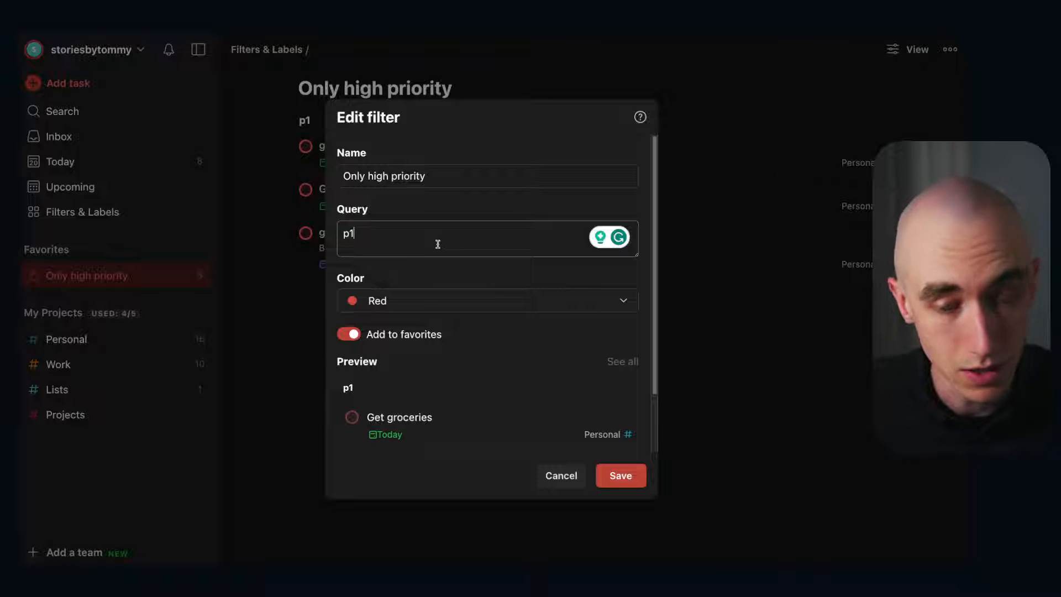
{"action": "left_click", "coordinate": [438, 243]}
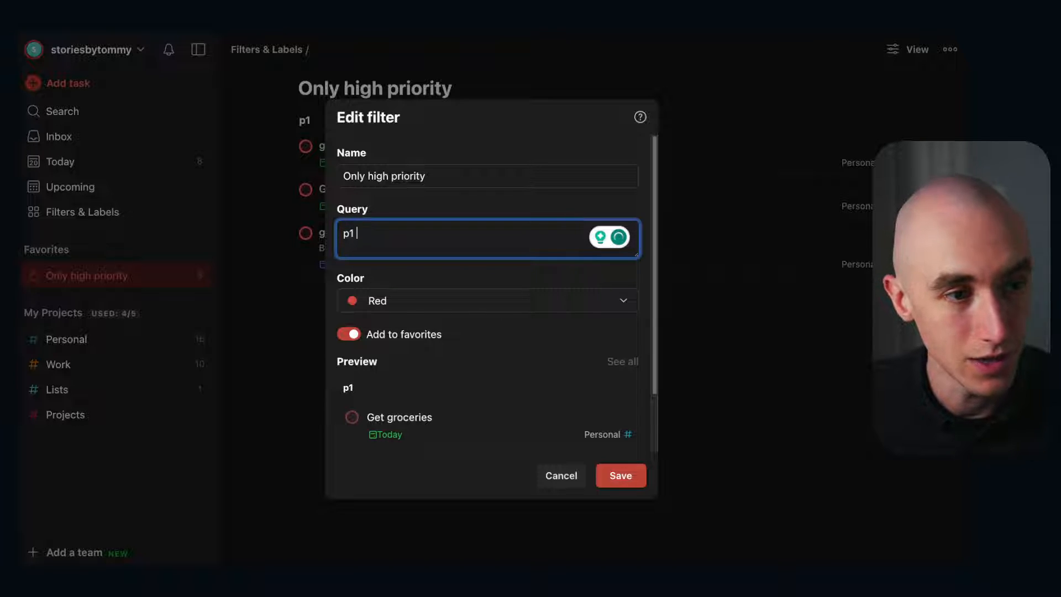
{"action": "type", "text": "&"}
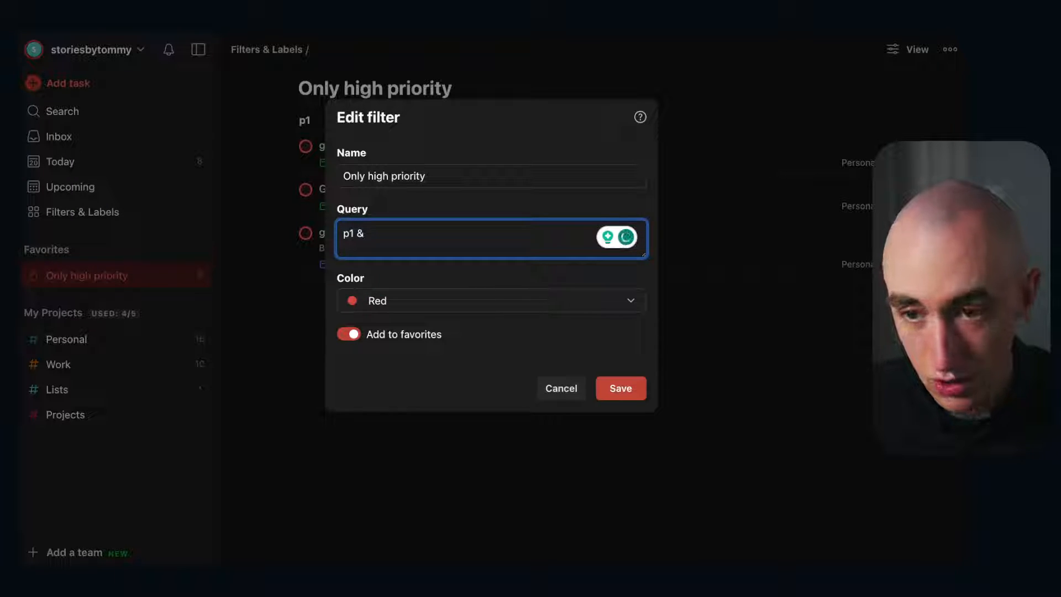
{"action": "type", "text": " t"}
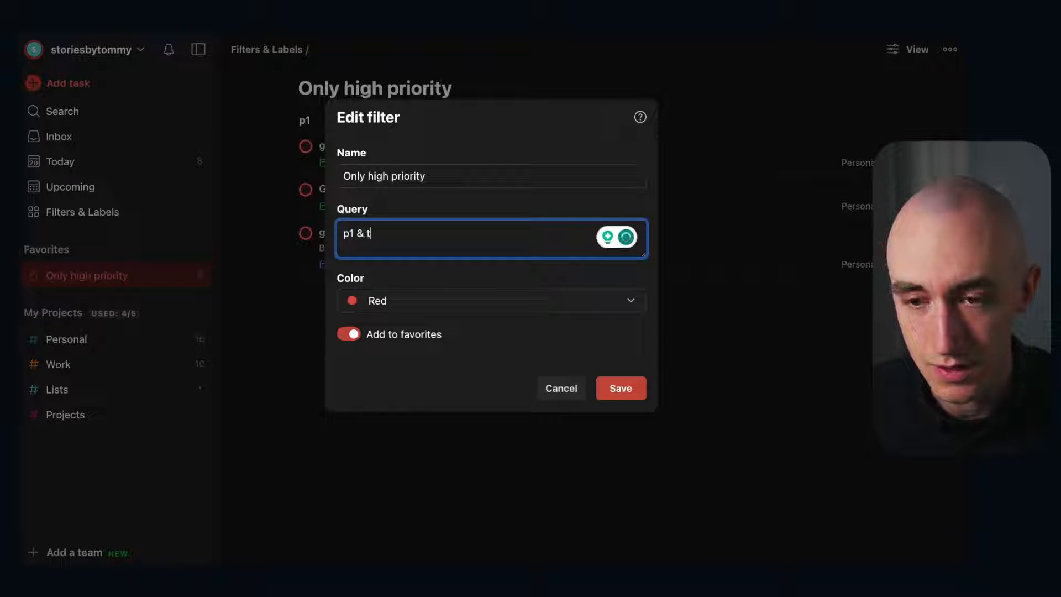
{"action": "type", "text": "oday"}
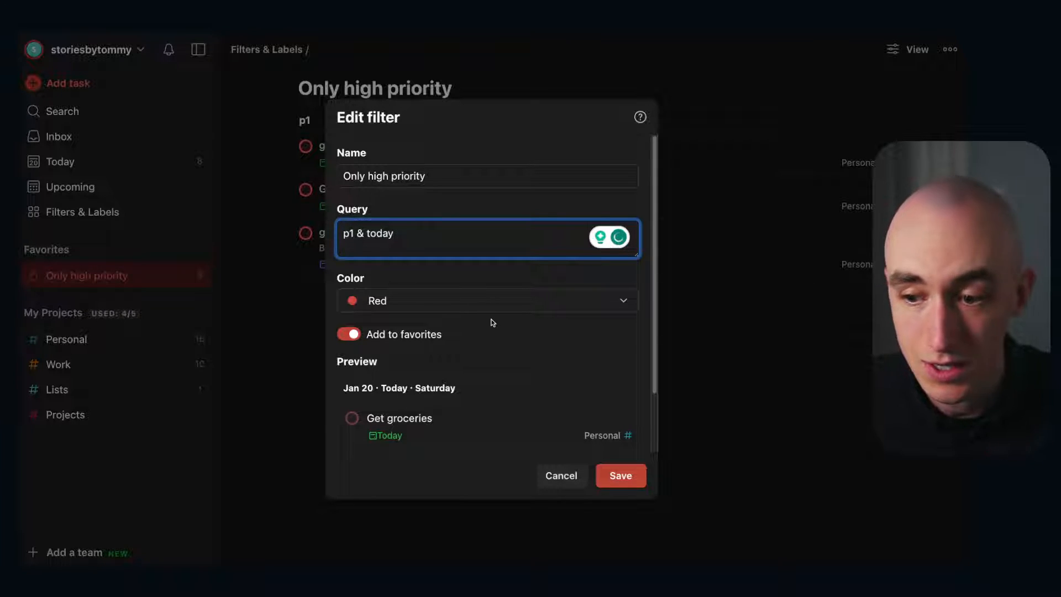
{"action": "left_click", "coordinate": [621, 478]}
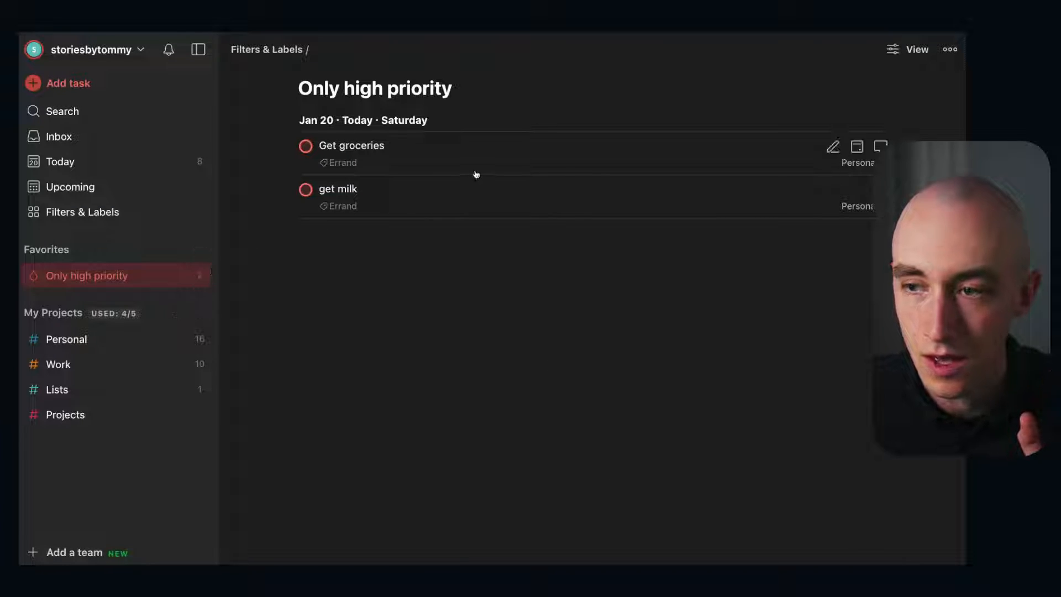
Replace the & in the filter's query with | so it reads p1 | today, check the preview and save.
{"action": "left_click", "coordinate": [948, 51]}
{"action": "left_click", "coordinate": [850, 82]}
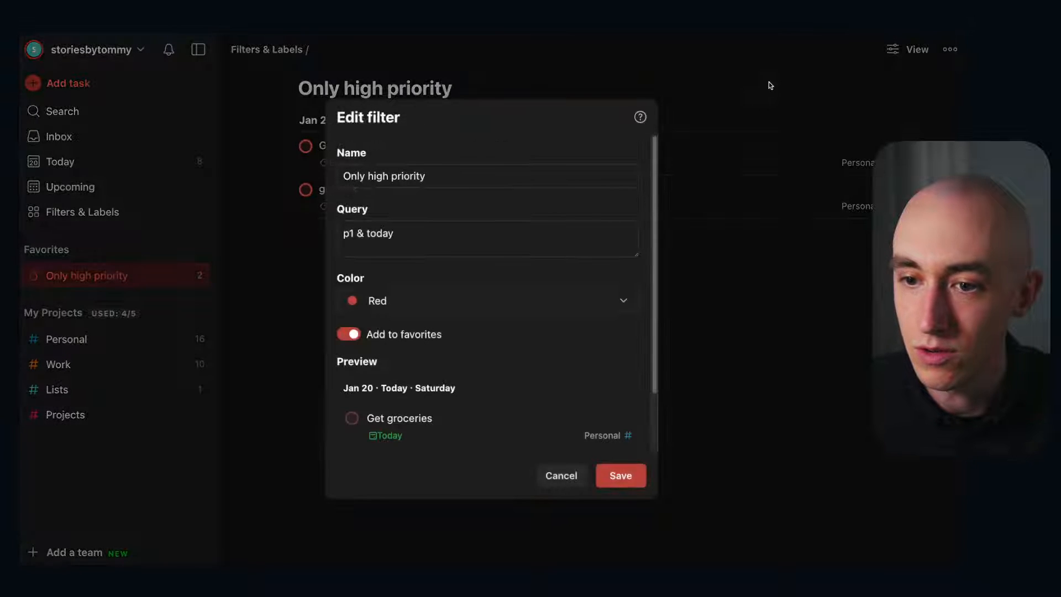
{"action": "double_click", "coordinate": [360, 233]}
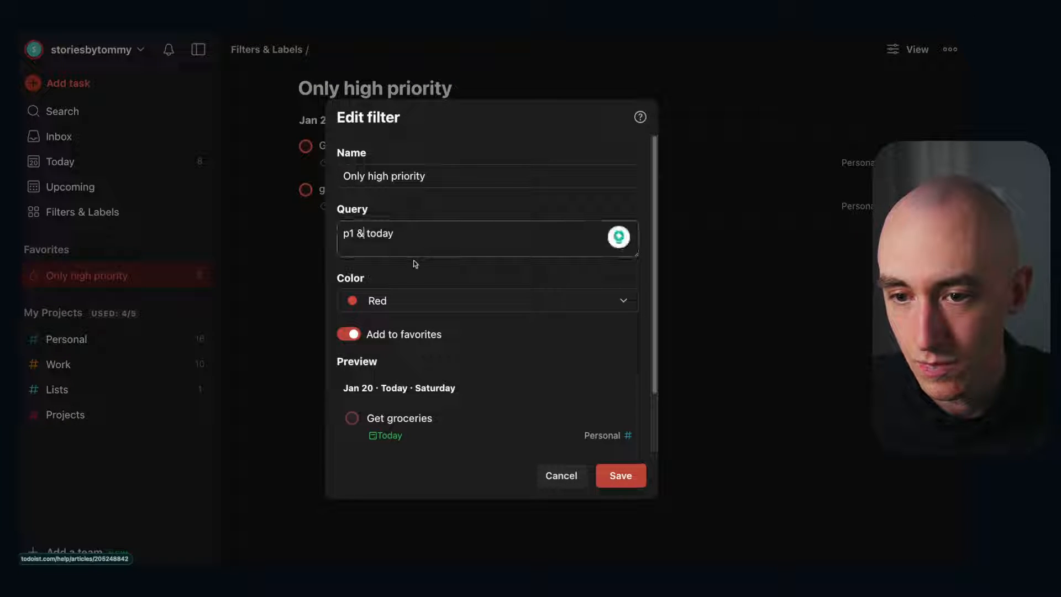
{"action": "key", "text": "BackSpace"}
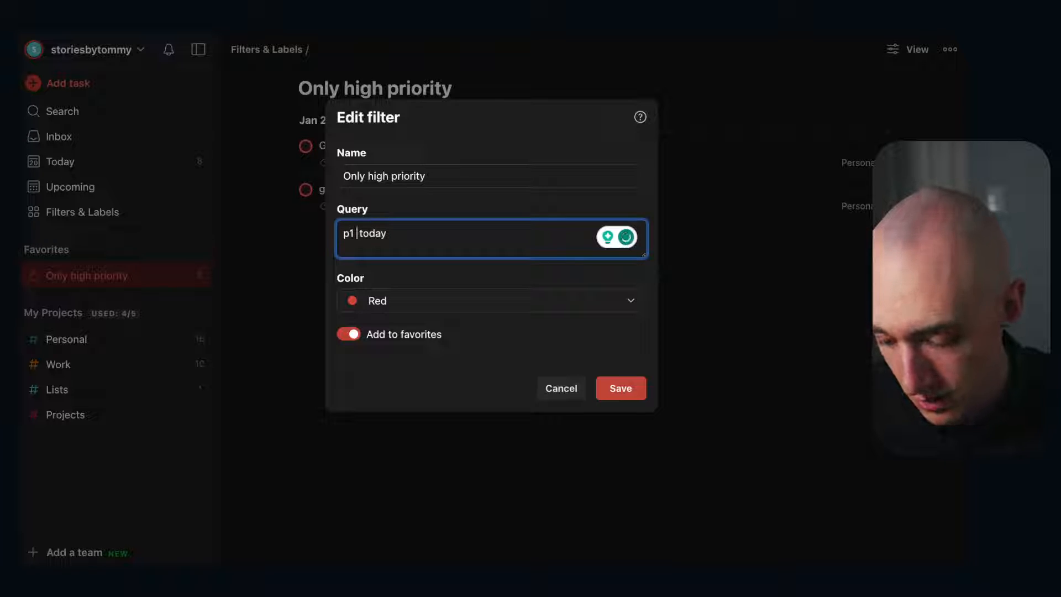
{"action": "type", "text": "|"}
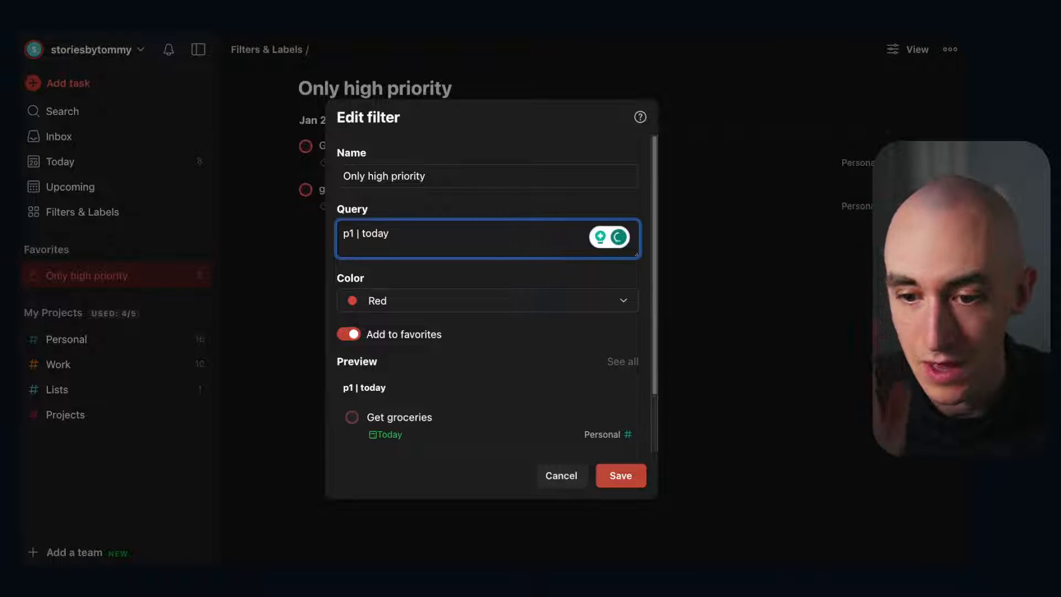
{"action": "scroll", "coordinate": [500, 316], "scroll_direction": "down", "scroll_amount": 2}
{"action": "scroll", "coordinate": [499, 319], "scroll_direction": "up", "scroll_amount": 2}
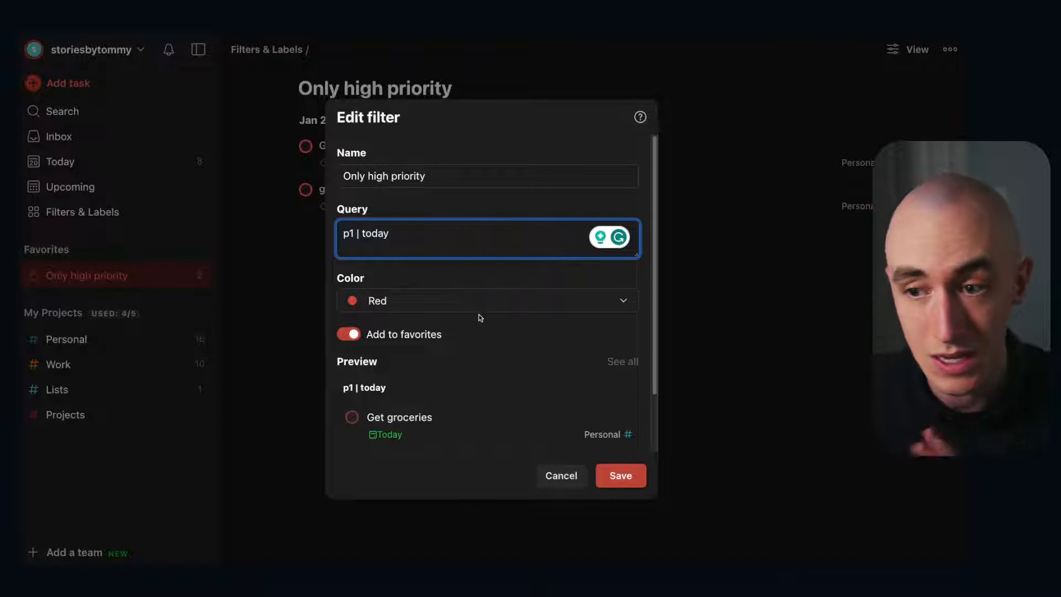
{"action": "left_click", "coordinate": [620, 475]}
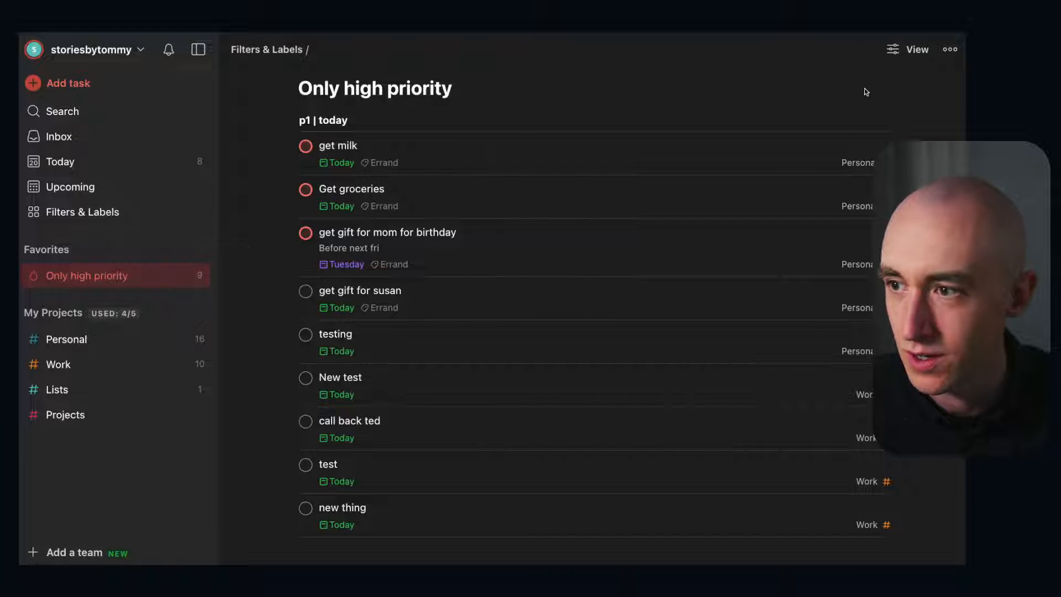
Edit the "Only high priority" filter and replace its whole query with (overdue | today) & p1.
{"action": "left_click", "coordinate": [949, 50]}
{"action": "left_click", "coordinate": [828, 78]}
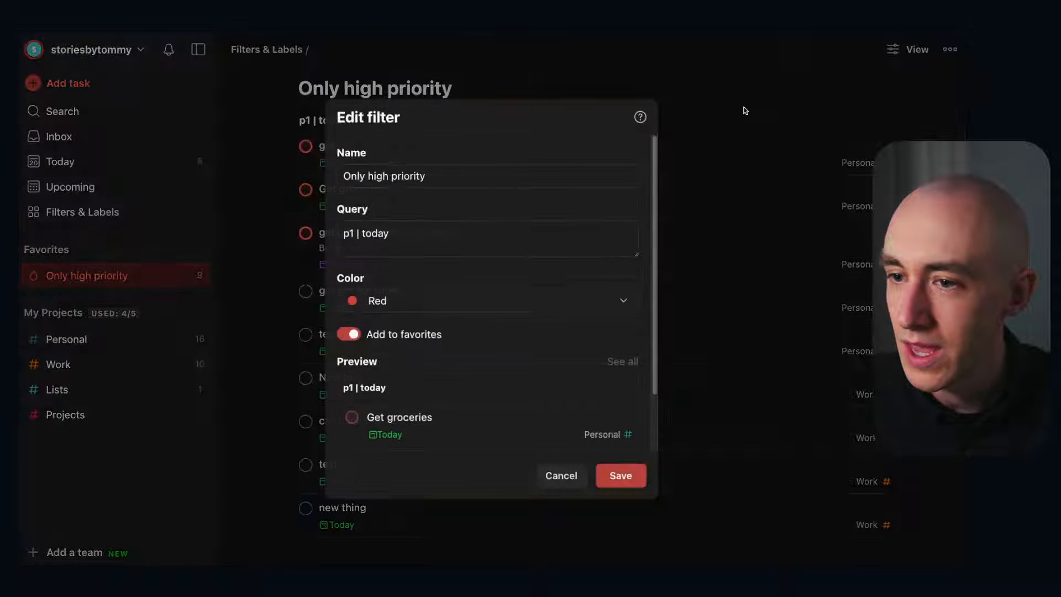
{"action": "left_click", "coordinate": [430, 234]}
{"action": "key", "text": "ctrl+a"}
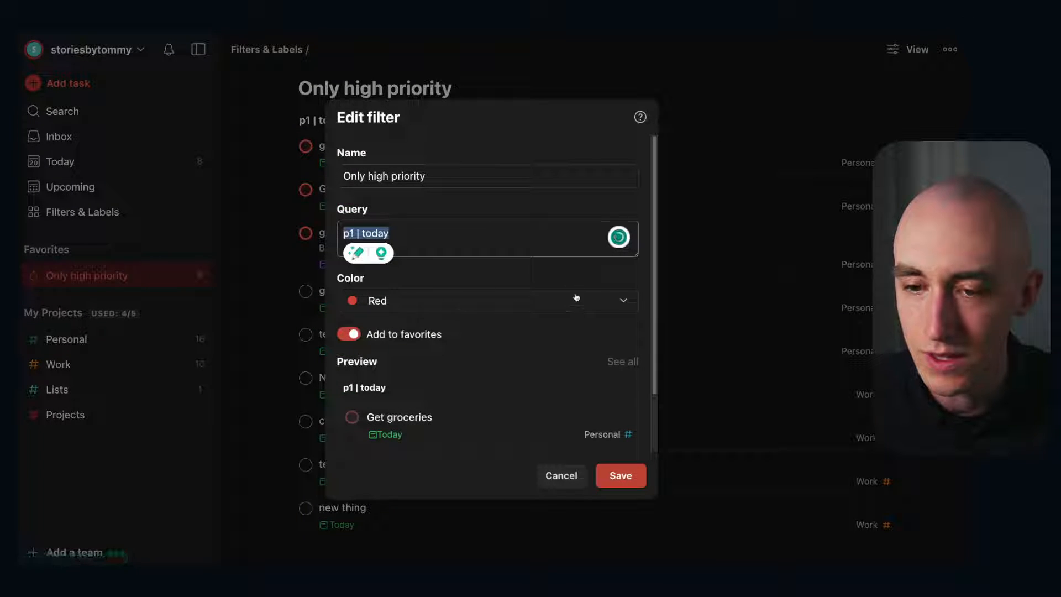
{"action": "type", "text": "("}
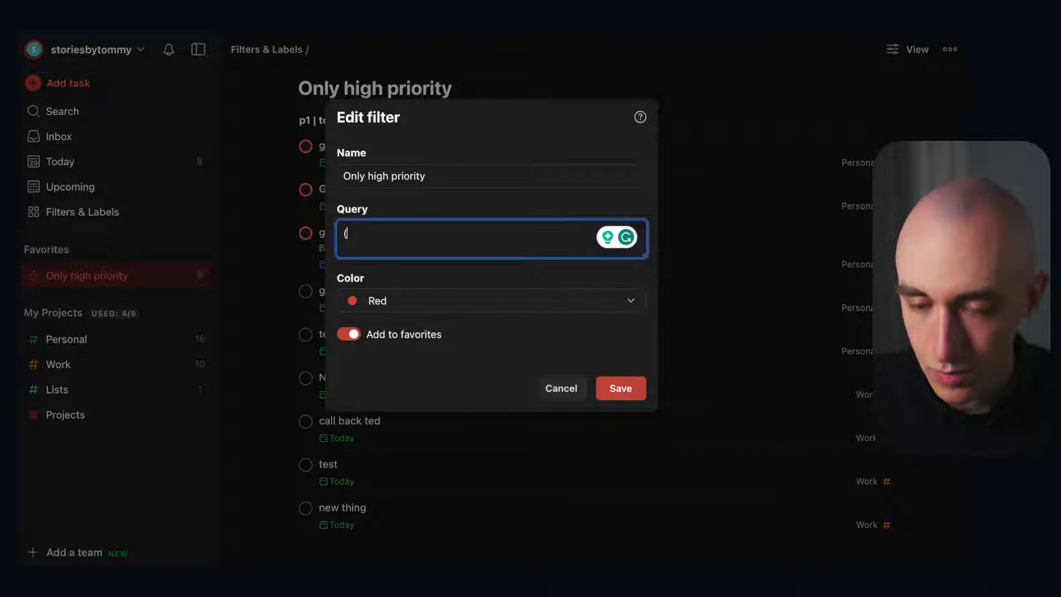
{"action": "type", "text": "ov"}
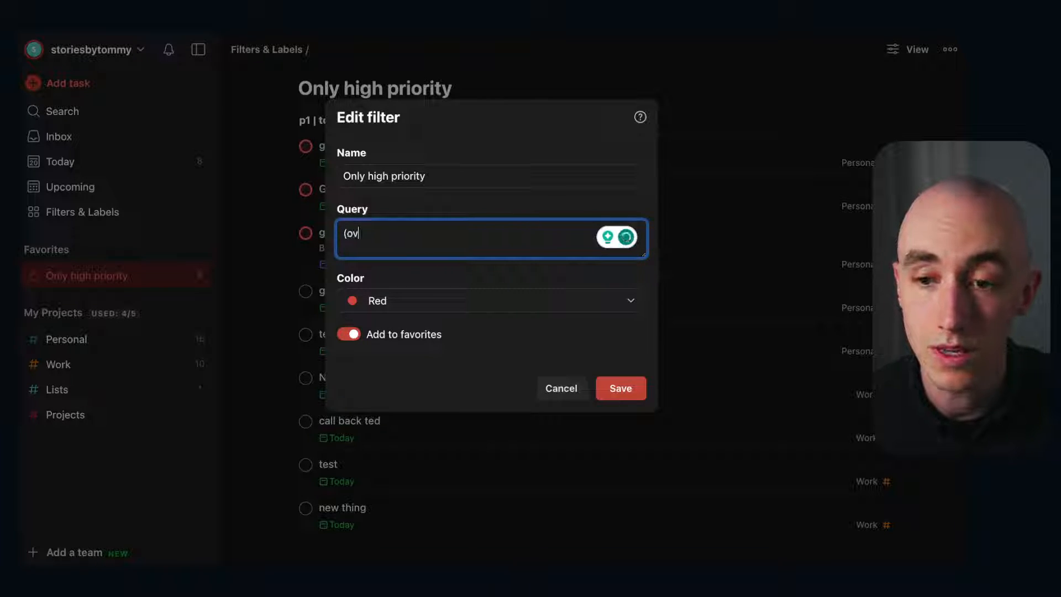
{"action": "type", "text": "erdue"}
{"action": "key", "text": "BackSpace"}
{"action": "key", "text": "BackSpace"}
{"action": "type", "text": "erdue "}
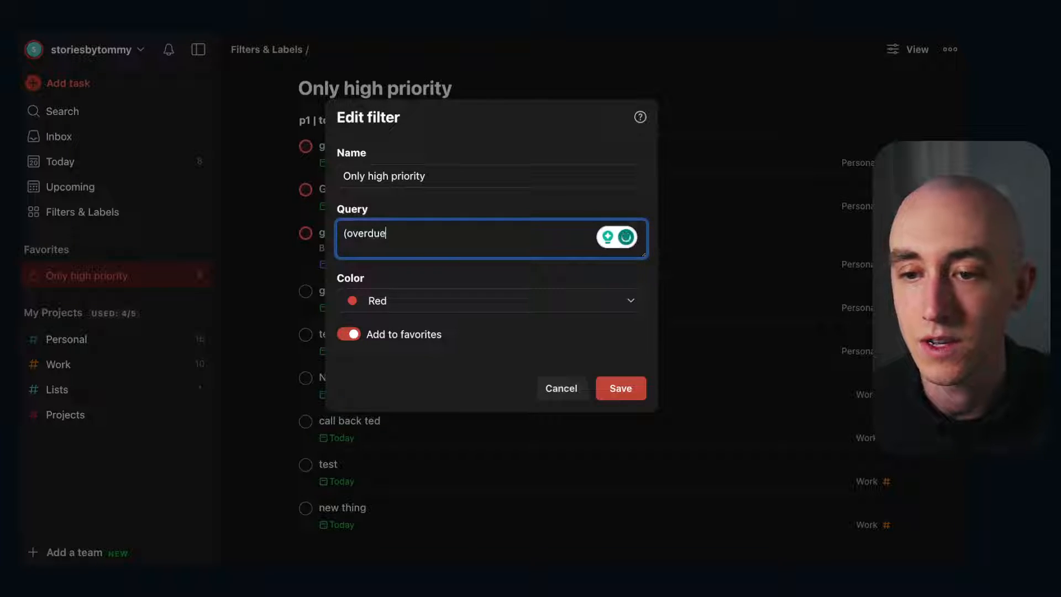
{"action": "type", "text": "| to"}
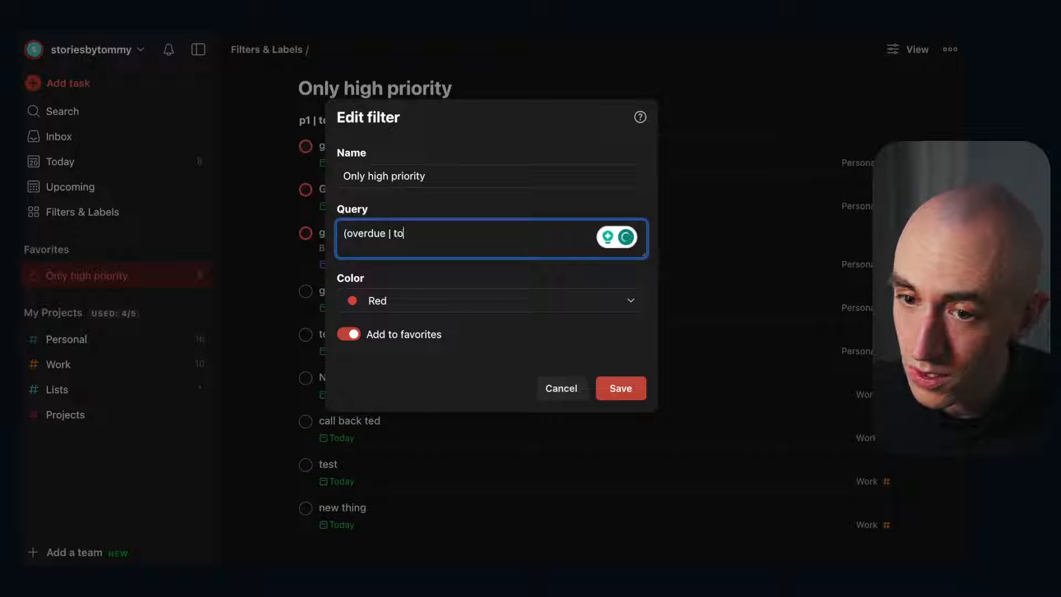
{"action": "type", "text": "day)"}
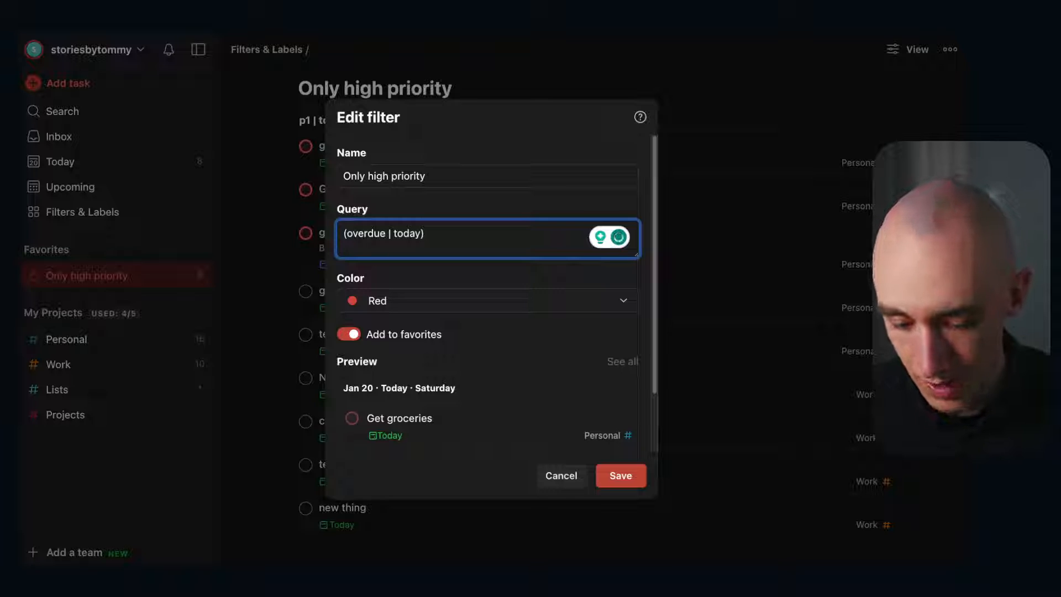
{"action": "type", "text": " &"}
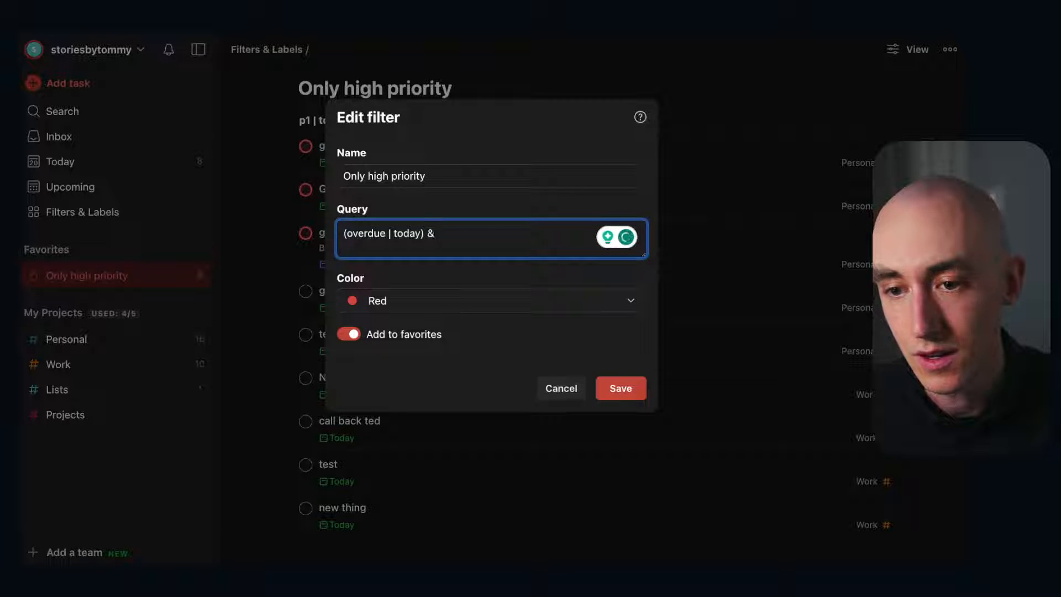
{"action": "type", "text": " p1"}
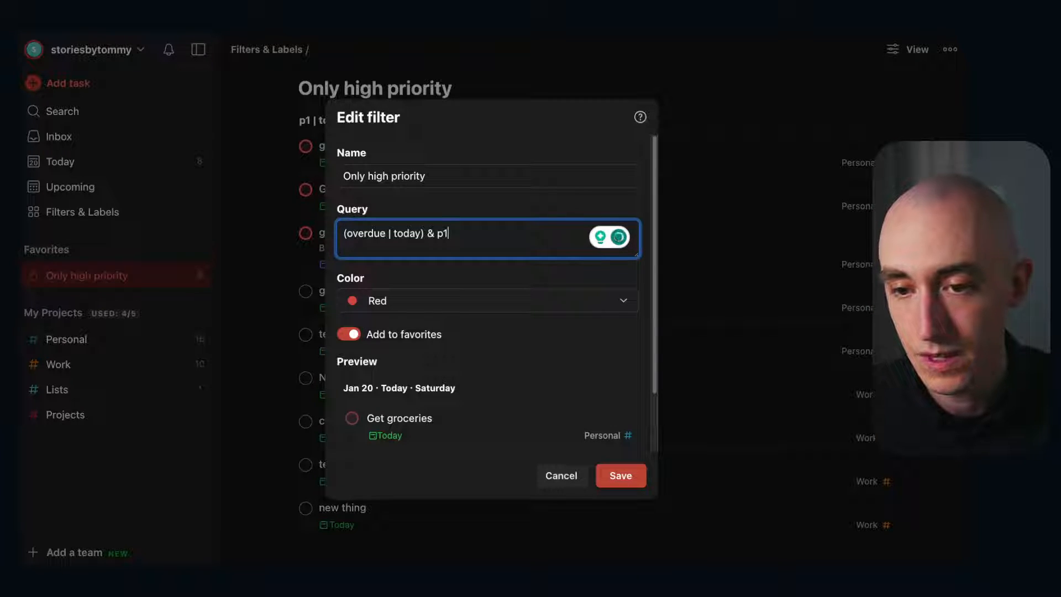
Extend the date group in the query to (overdue | today | tom) & p1 and save the filter.
{"action": "left_click", "coordinate": [418, 233]}
{"action": "type", "text": "| to"}
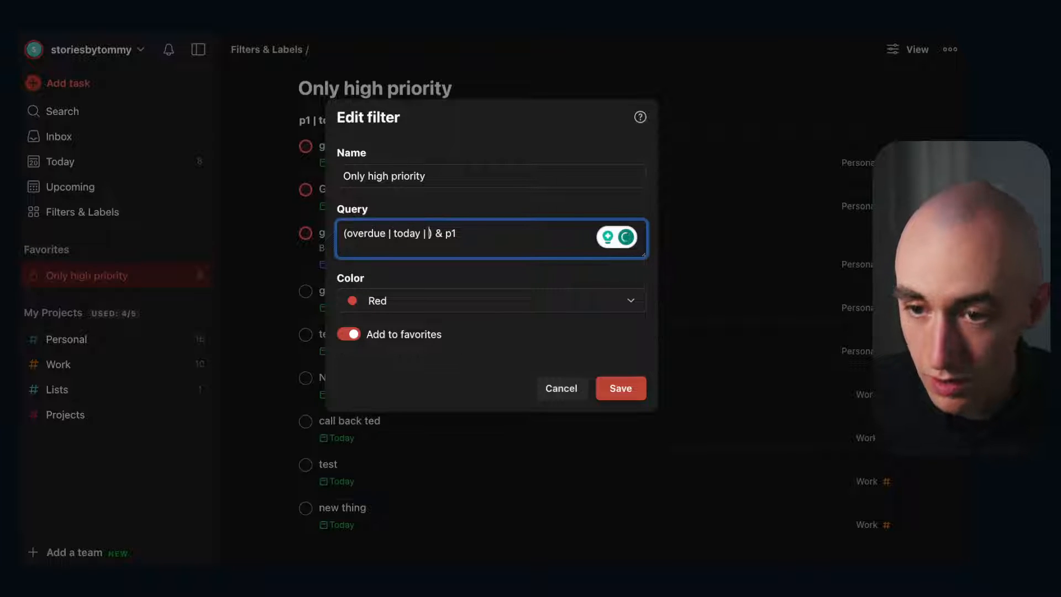
{"action": "type", "text": "m"}
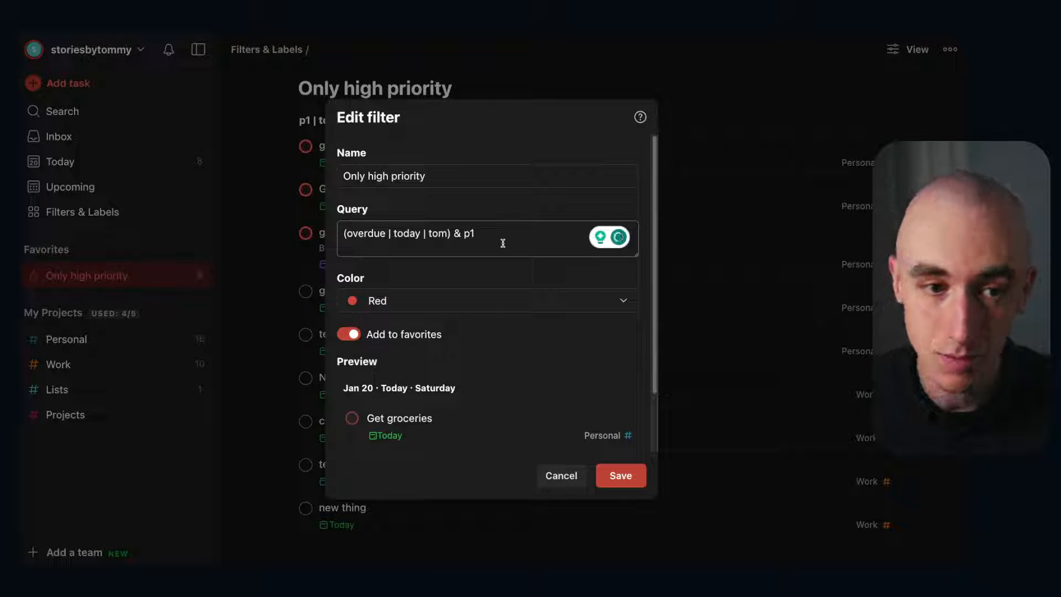
{"action": "left_click", "coordinate": [620, 475]}
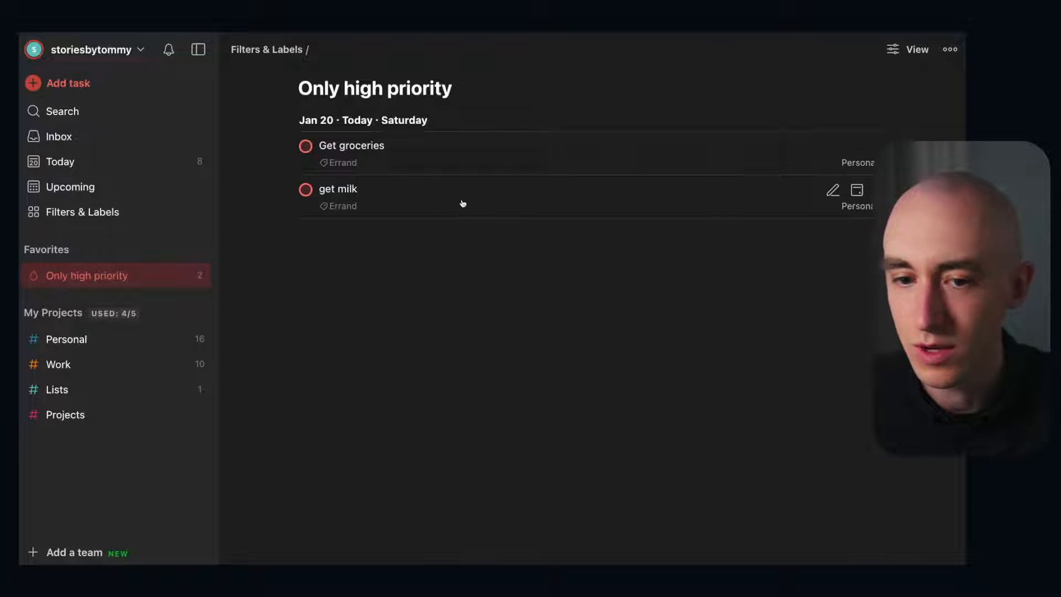
Reschedule "get gift for mom for birthday" in the Personal project to Tomorrow and return to the "Only high priority" filter.
{"action": "left_click", "coordinate": [102, 345]}
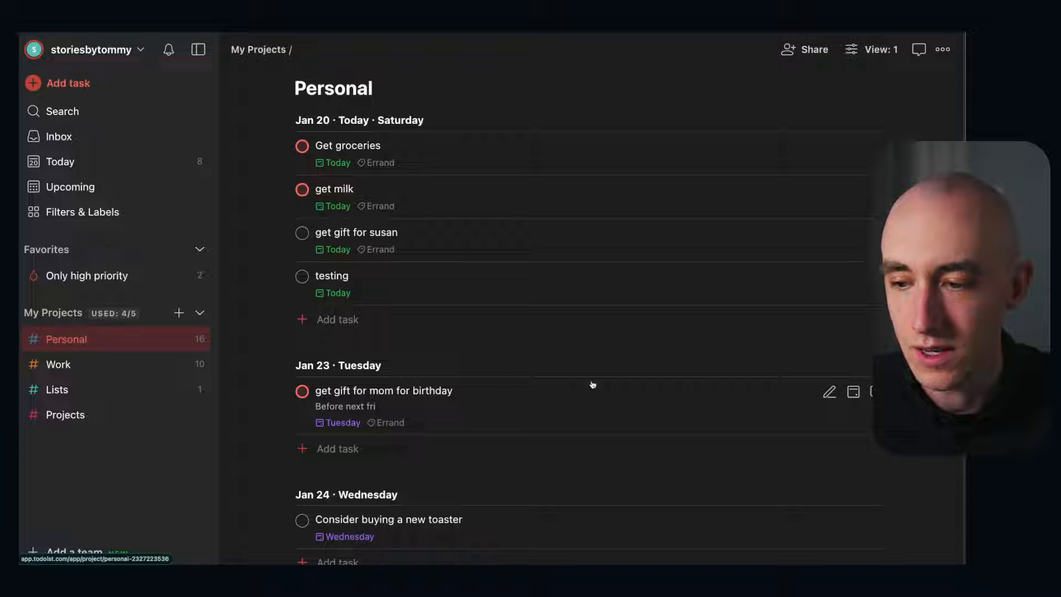
{"action": "left_click", "coordinate": [853, 391]}
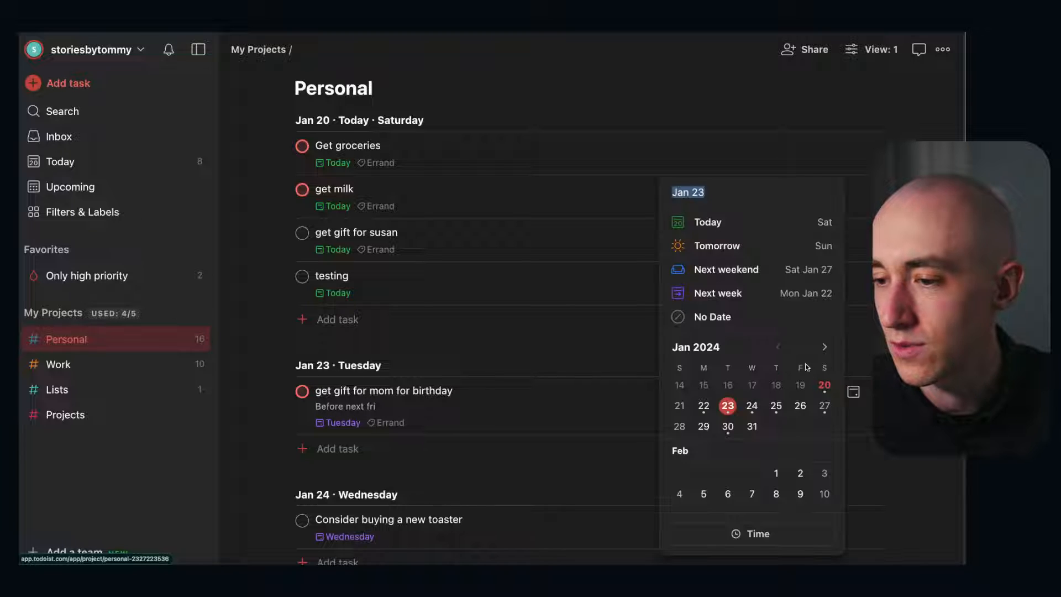
{"action": "left_click", "coordinate": [725, 246]}
{"action": "left_click", "coordinate": [143, 281]}
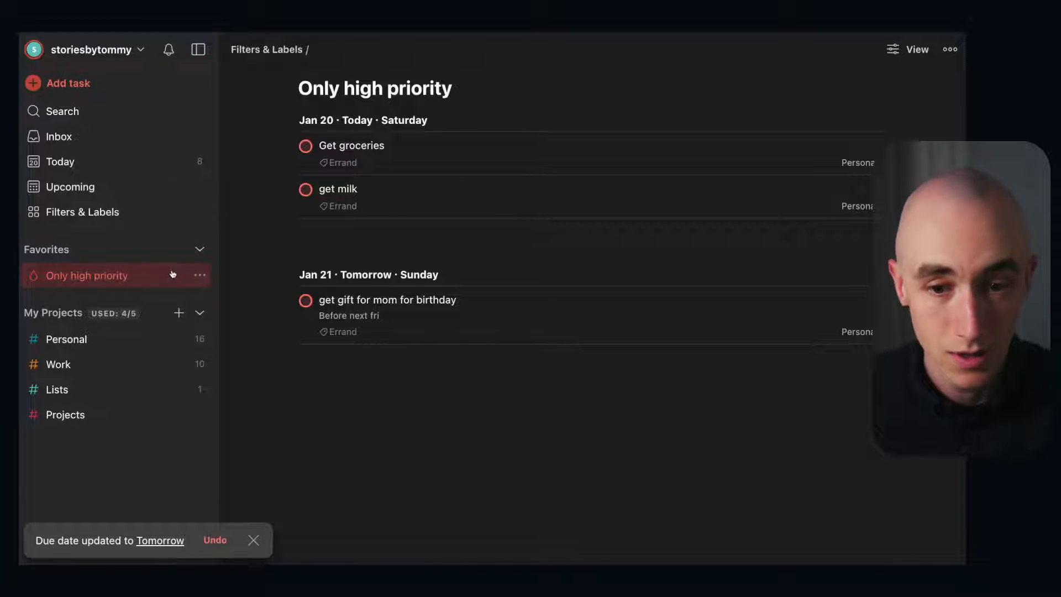
Replace the whole query of the "Only high priority" filter with #personal & (overdue | today) and save the filter.
{"action": "left_click", "coordinate": [950, 49]}
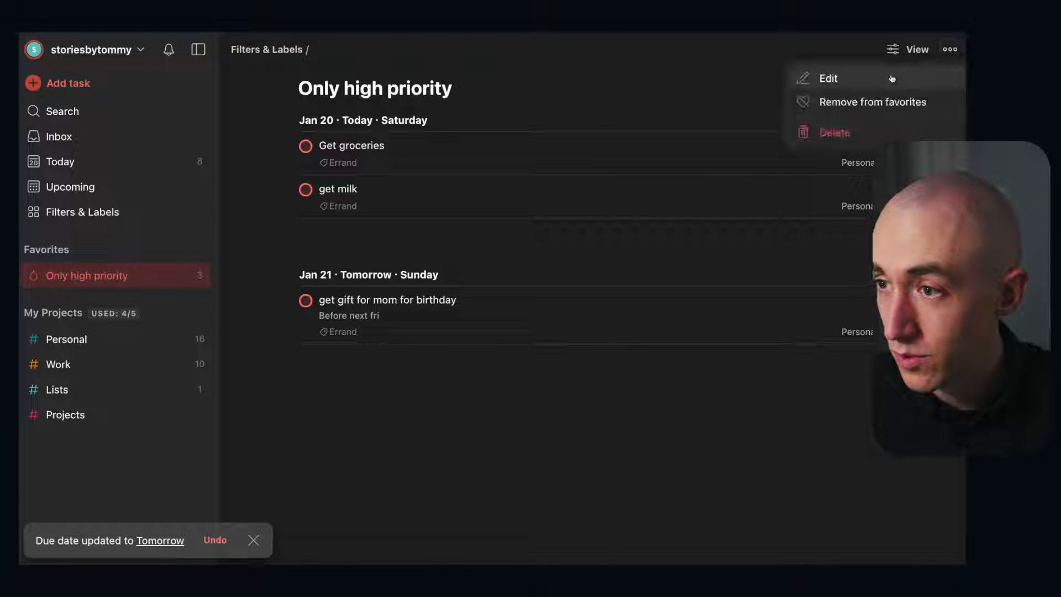
{"action": "left_click", "coordinate": [826, 78]}
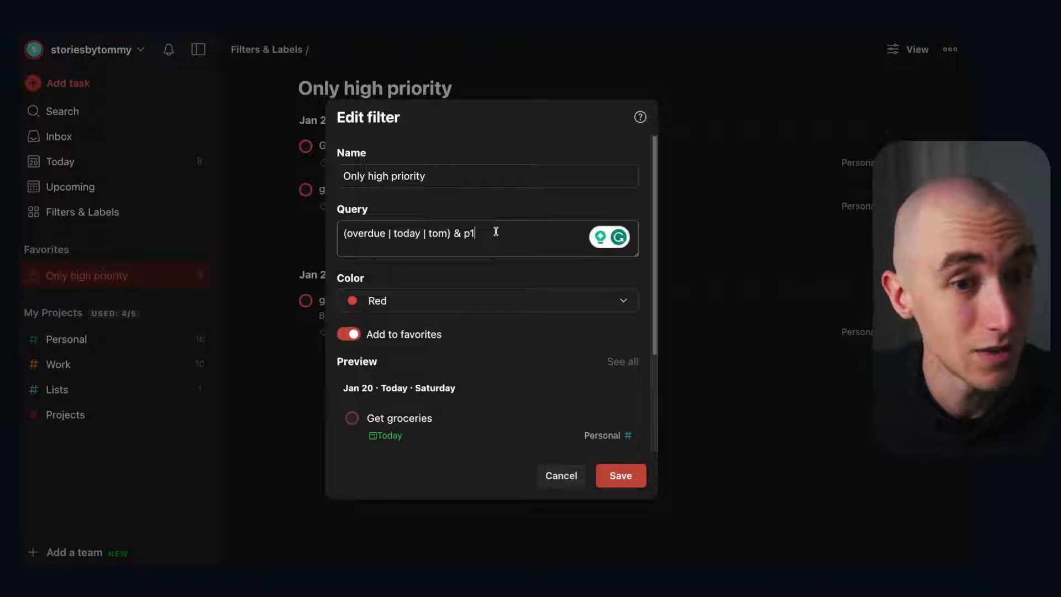
{"action": "left_click_drag", "start_coordinate": [495, 232], "coordinate": [323, 235]}
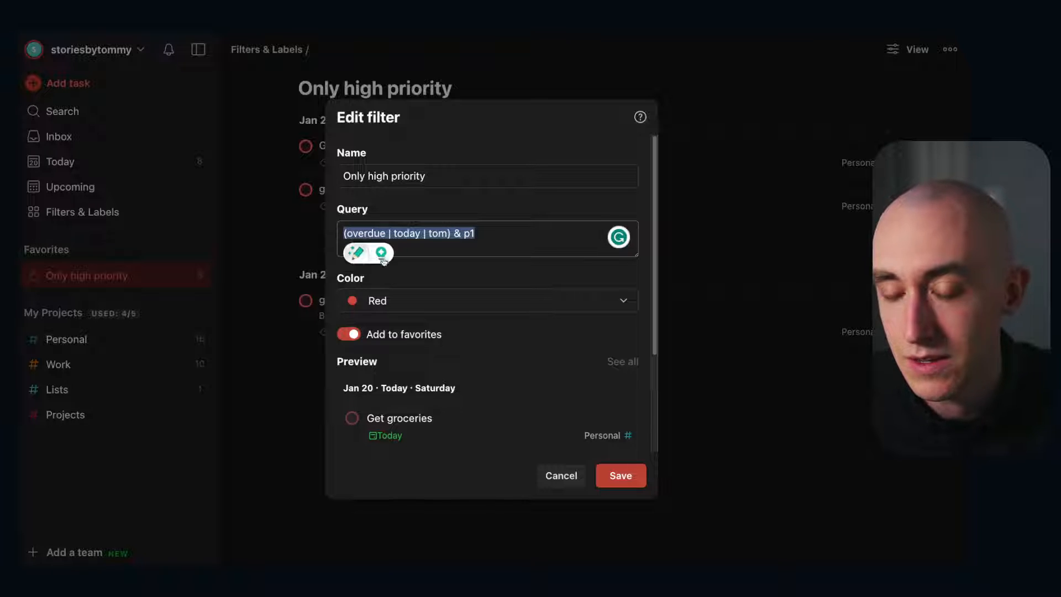
{"action": "key", "text": "BackSpace"}
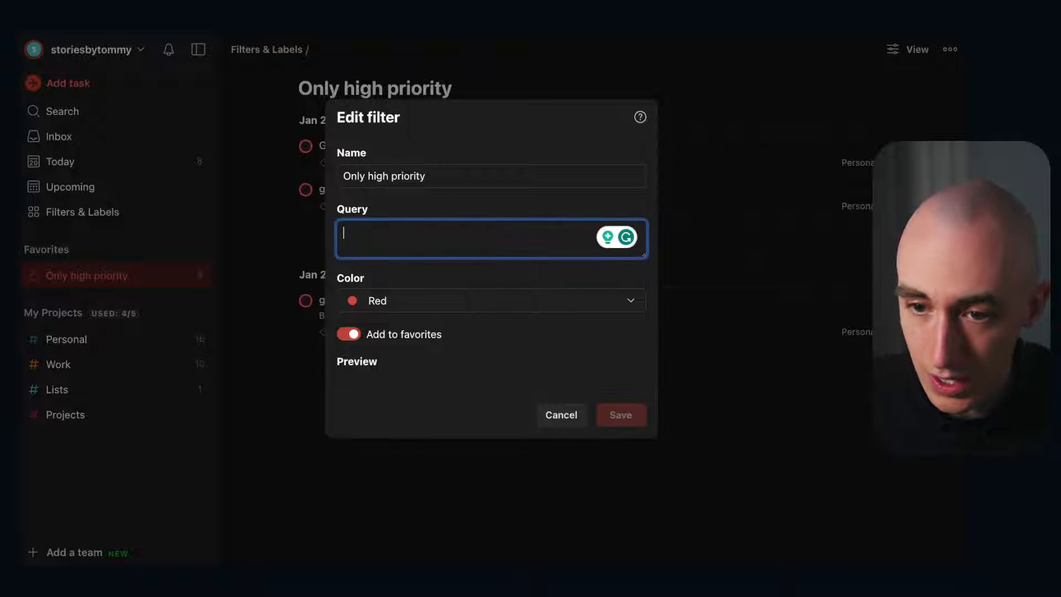
{"action": "type", "text": "#"}
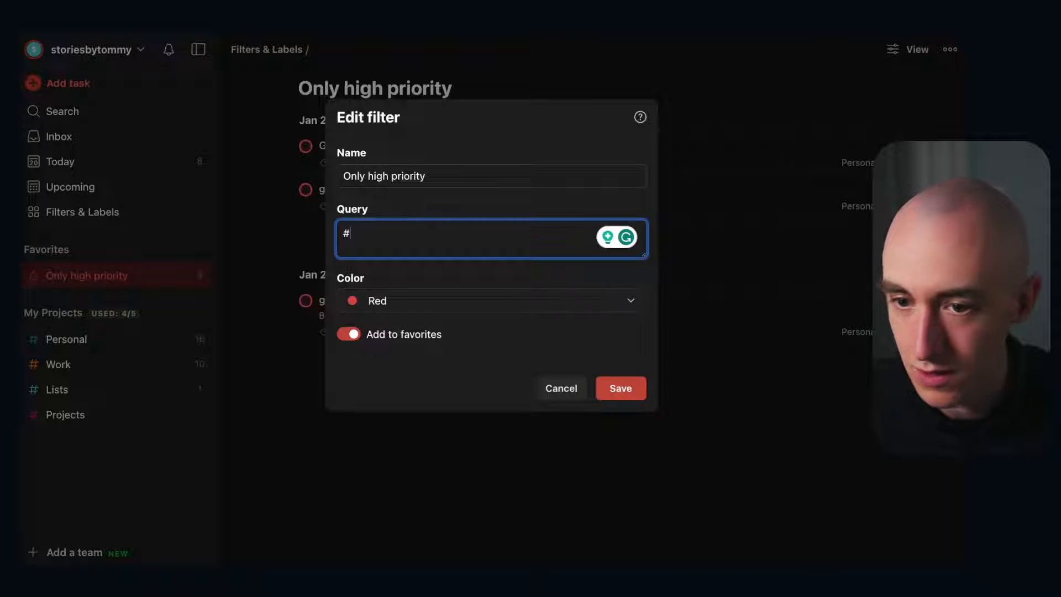
{"action": "type", "text": "personal"}
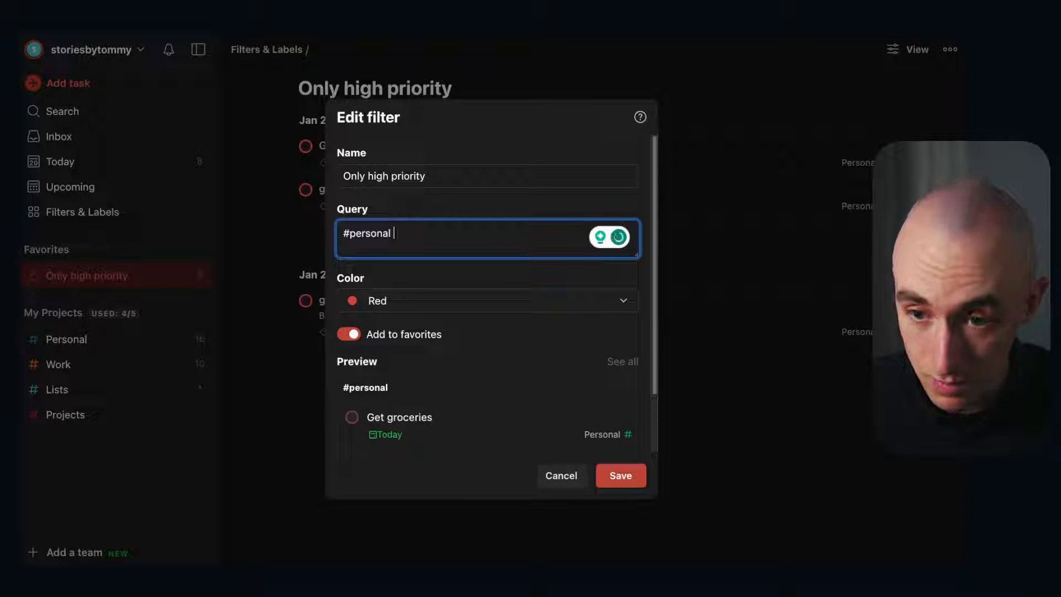
{"action": "type", "text": " &"}
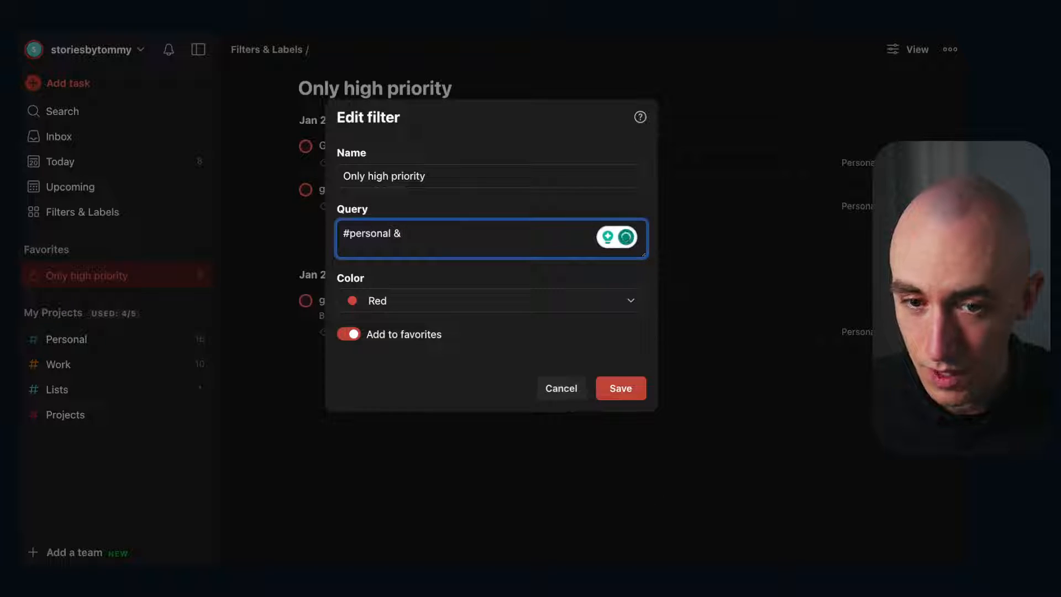
{"action": "type", "text": " (overdue |"}
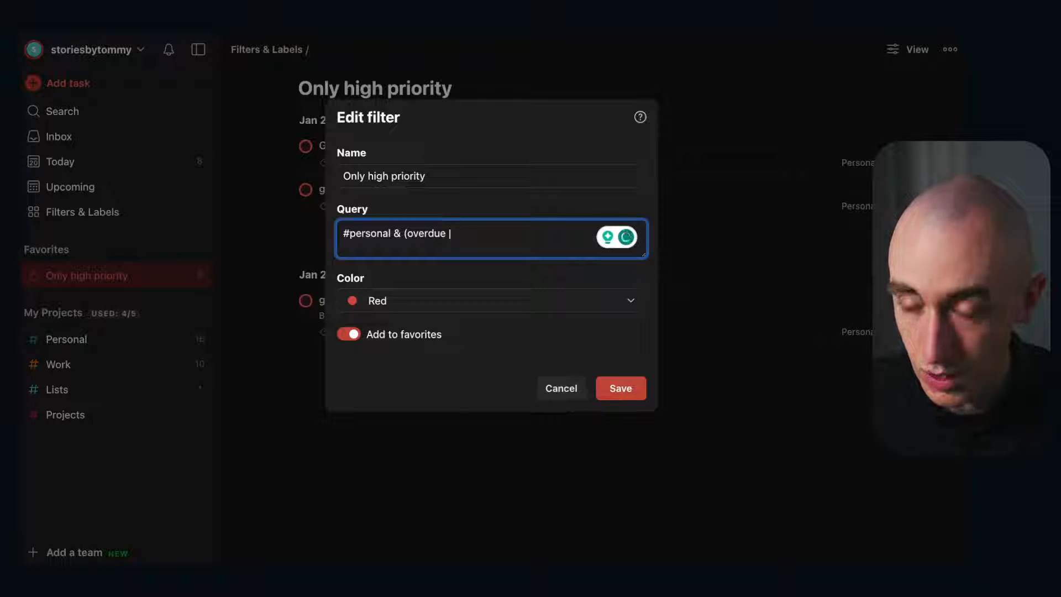
{"action": "type", "text": " today)"}
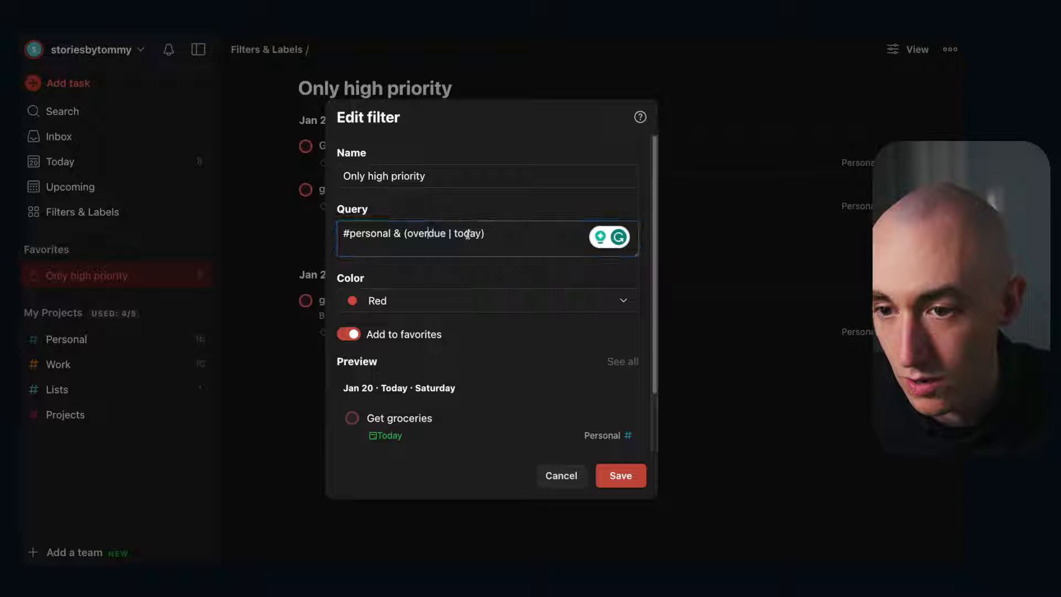
{"action": "left_click", "coordinate": [628, 475]}
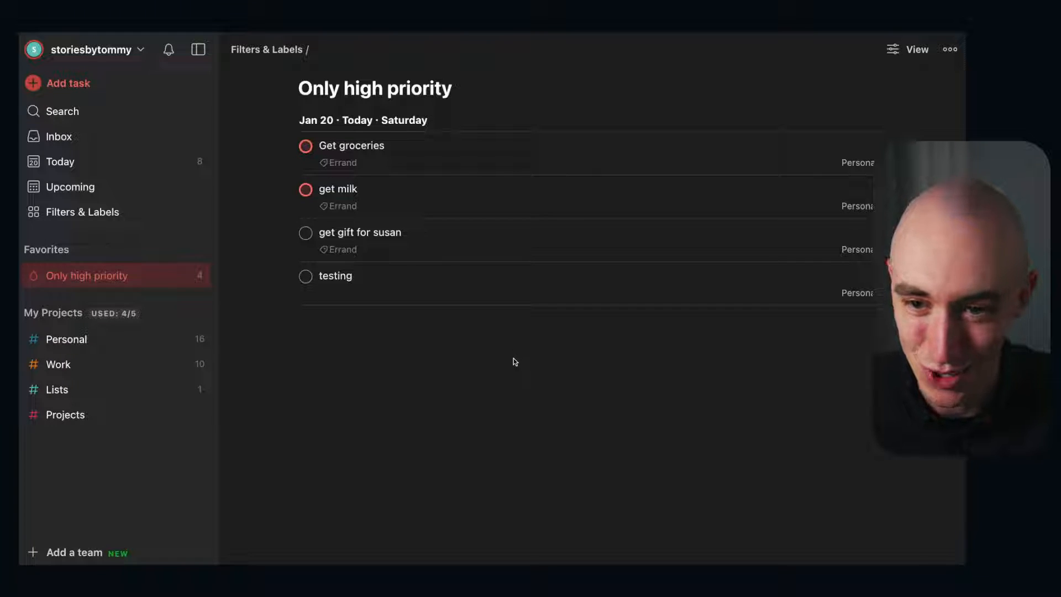
Review the Personal and Work tasks in the Today view, comparing them with the "Only high priority" filter.
{"action": "left_click", "coordinate": [142, 166]}
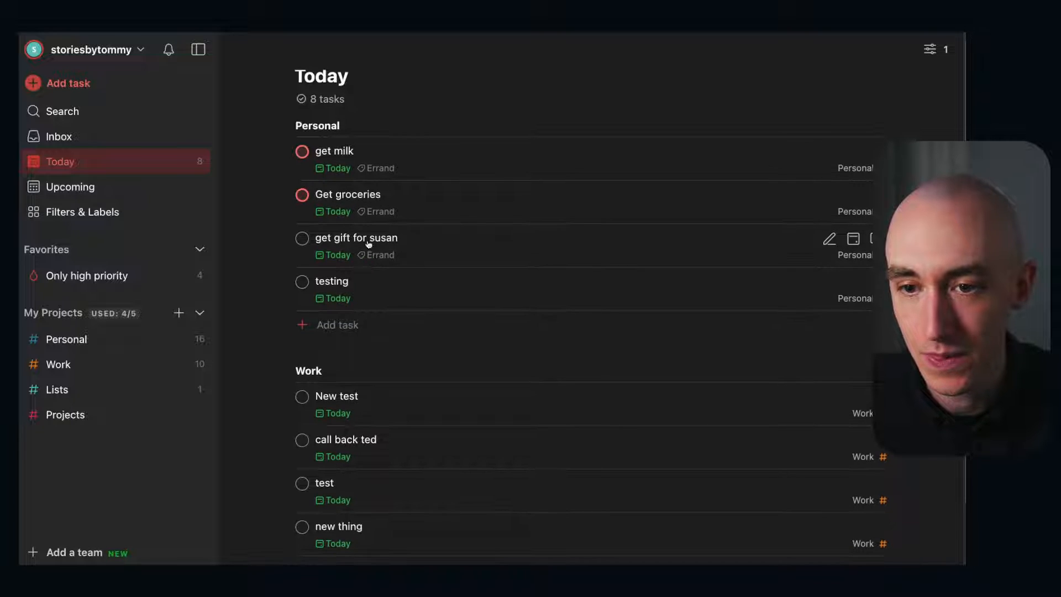
{"action": "scroll", "coordinate": [366, 246], "scroll_direction": "down", "scroll_amount": 2}
{"action": "scroll", "coordinate": [362, 224], "scroll_direction": "up", "scroll_amount": 2}
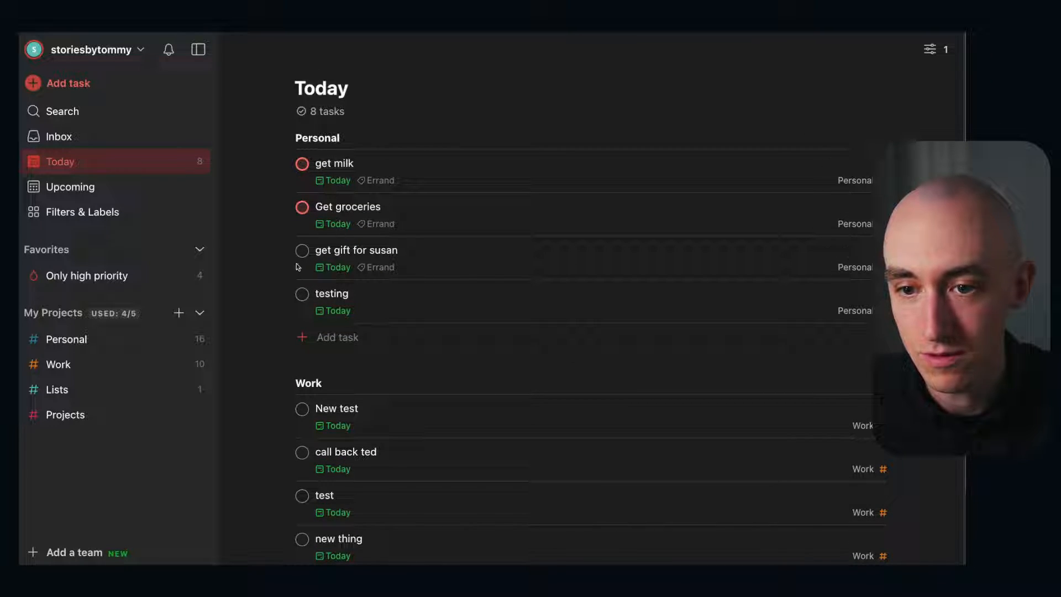
{"action": "left_click", "coordinate": [119, 277]}
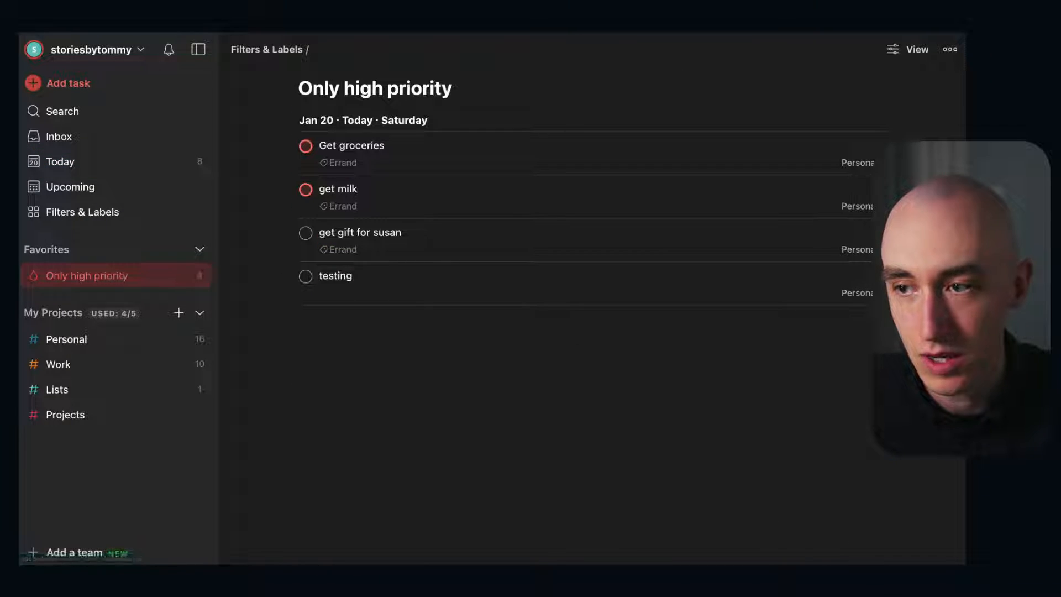
Rename the "Only high priority" filter to "only personal today" and save it.
{"action": "left_click", "coordinate": [950, 49]}
{"action": "left_click", "coordinate": [850, 83]}
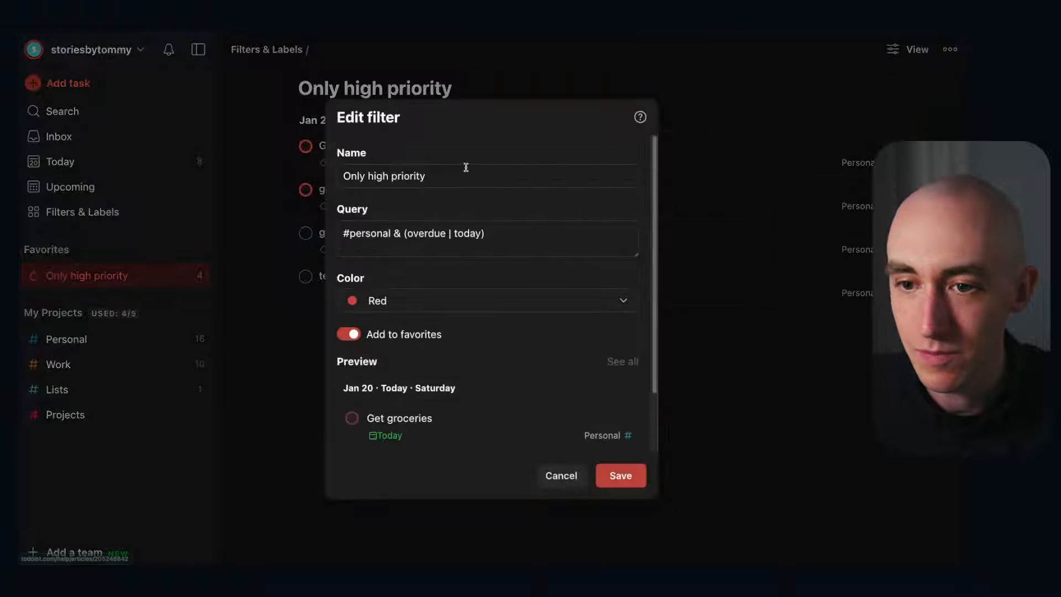
{"action": "left_click", "coordinate": [464, 172]}
{"action": "key", "text": "ctrl+a"}
{"action": "type", "text": "only "}
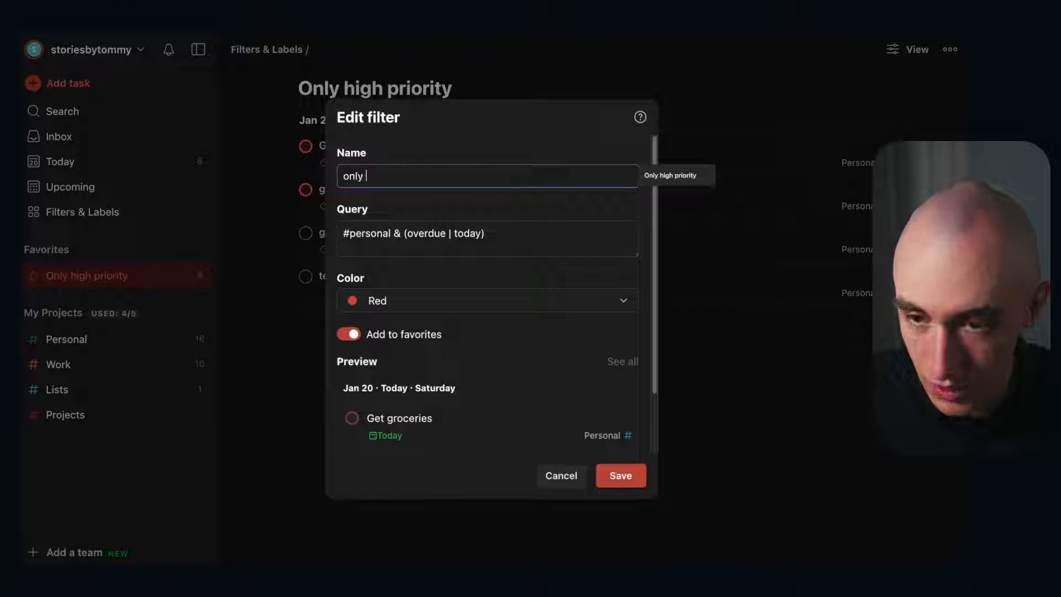
{"action": "type", "text": "personal today"}
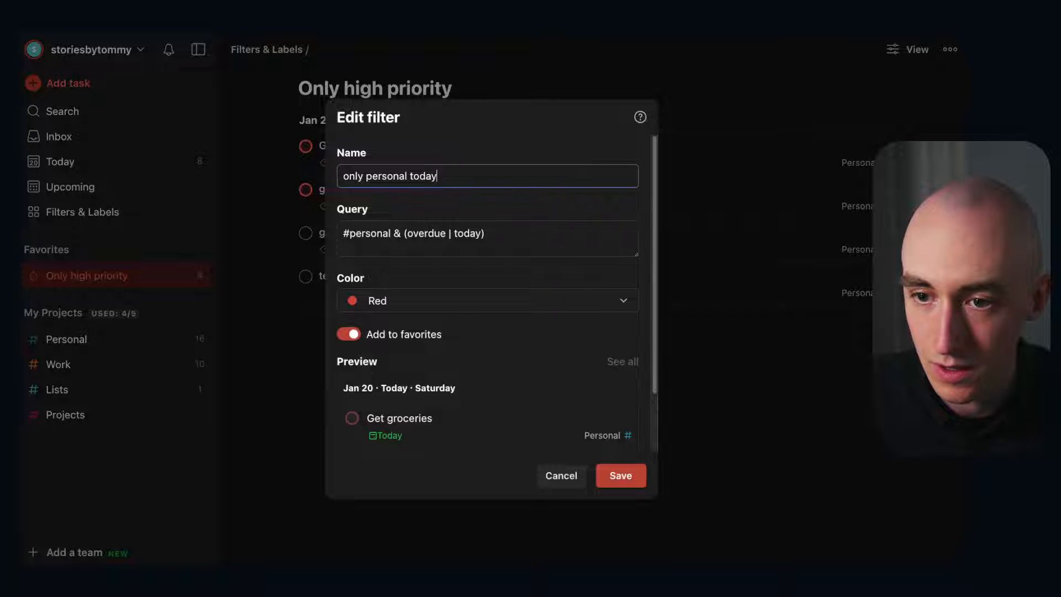
{"action": "key", "text": "Return"}
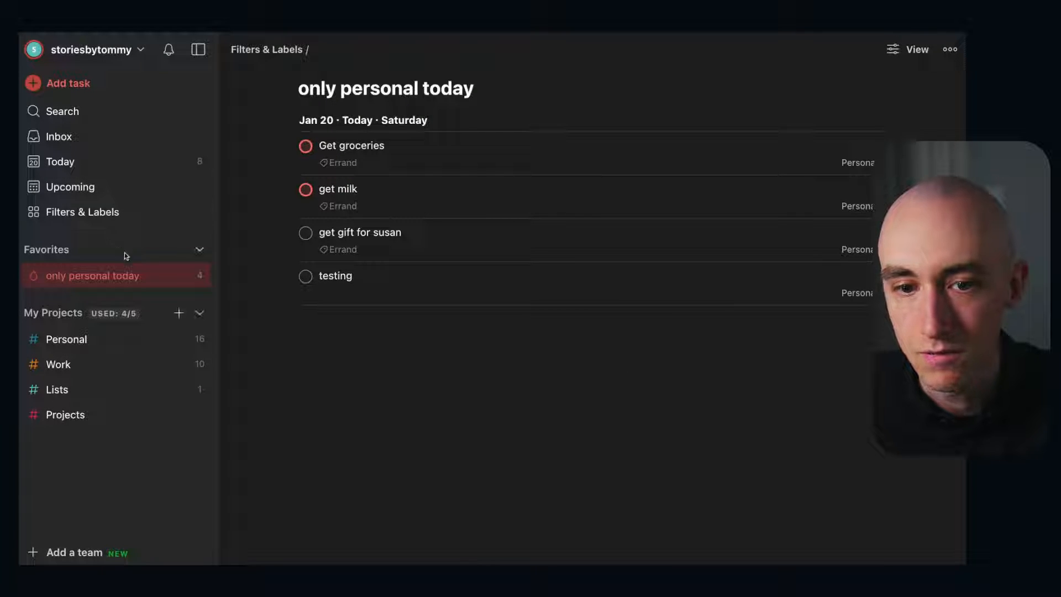
Compare the full Today list with the tasks in the "only personal today" filter.
{"action": "left_click", "coordinate": [58, 163]}
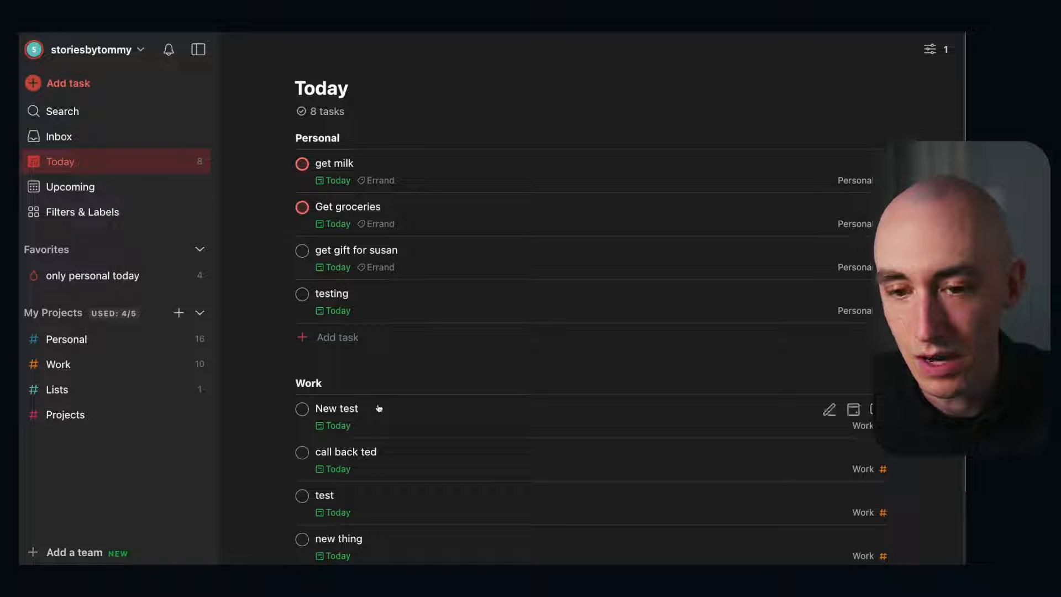
{"action": "left_click", "coordinate": [119, 277]}
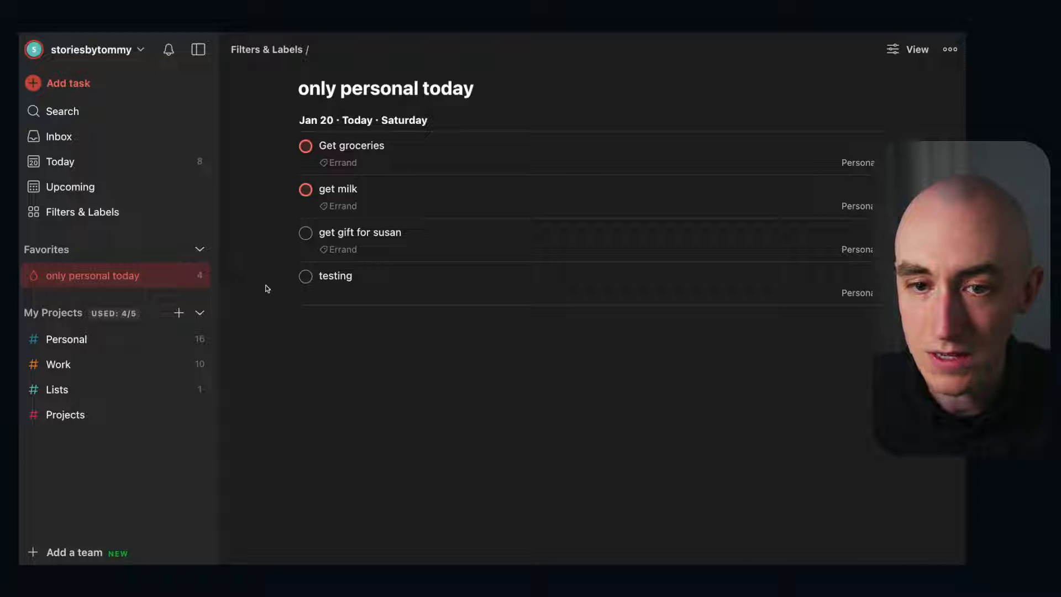
{"action": "left_click", "coordinate": [200, 275]}
{"action": "left_click", "coordinate": [352, 356]}
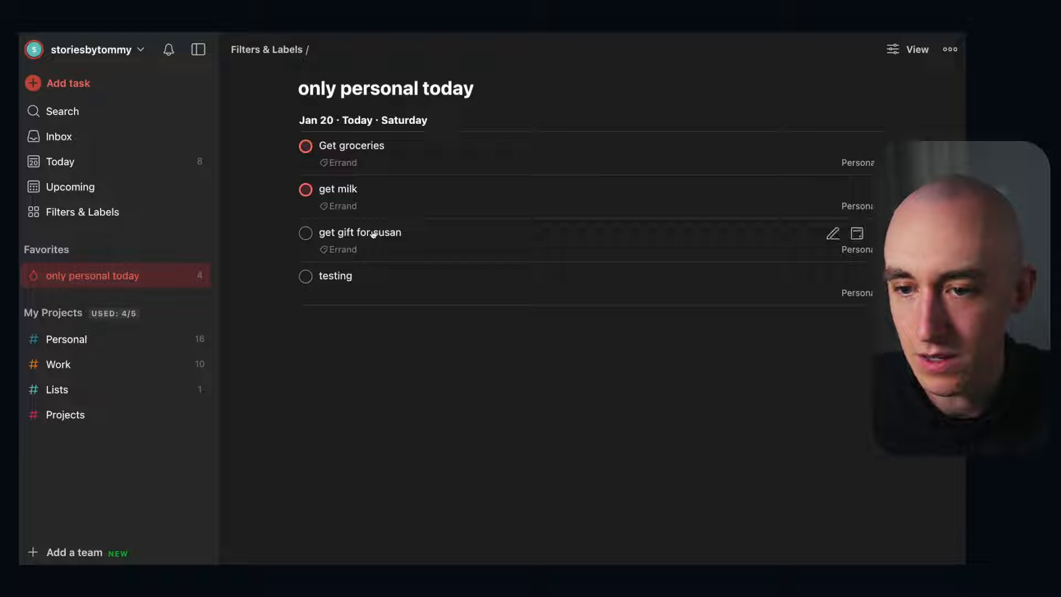
Edit the "only personal today" filter and change its name to "Personal & Projects".
{"action": "left_click", "coordinate": [950, 49]}
{"action": "left_click", "coordinate": [828, 78]}
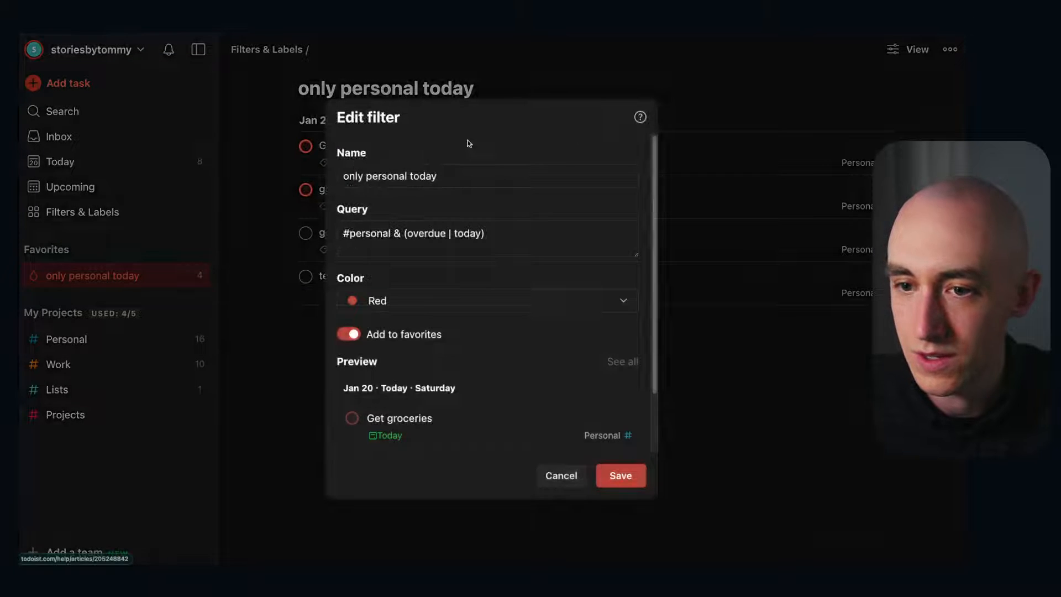
{"action": "triple_click", "coordinate": [431, 184]}
{"action": "type", "text": "Perosn"}
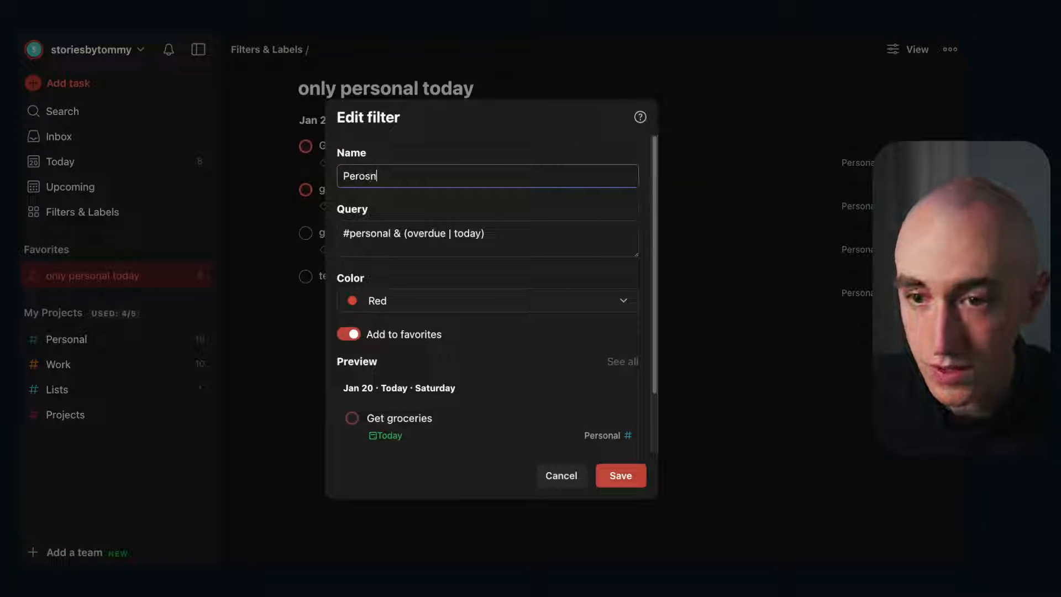
{"action": "key", "text": "BackSpace"}
{"action": "key", "text": "BackSpace"}
{"action": "key", "text": "BackSpace"}
{"action": "type", "text": "onal"}
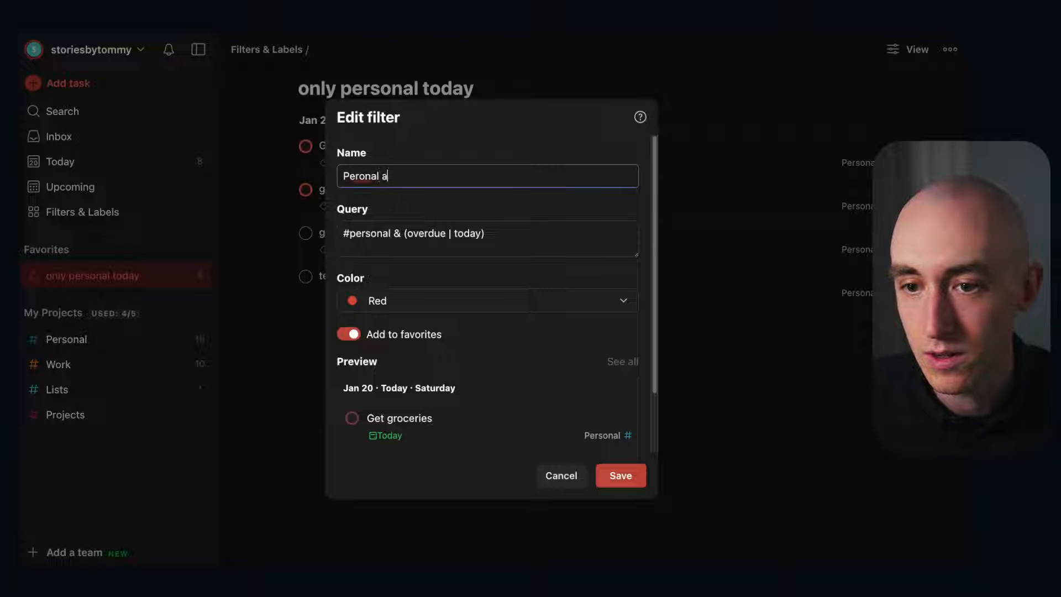
{"action": "type", "text": " a"}
{"action": "key", "text": "BackSpace"}
{"action": "key", "text": "BackSpace"}
{"action": "type", "text": "so"}
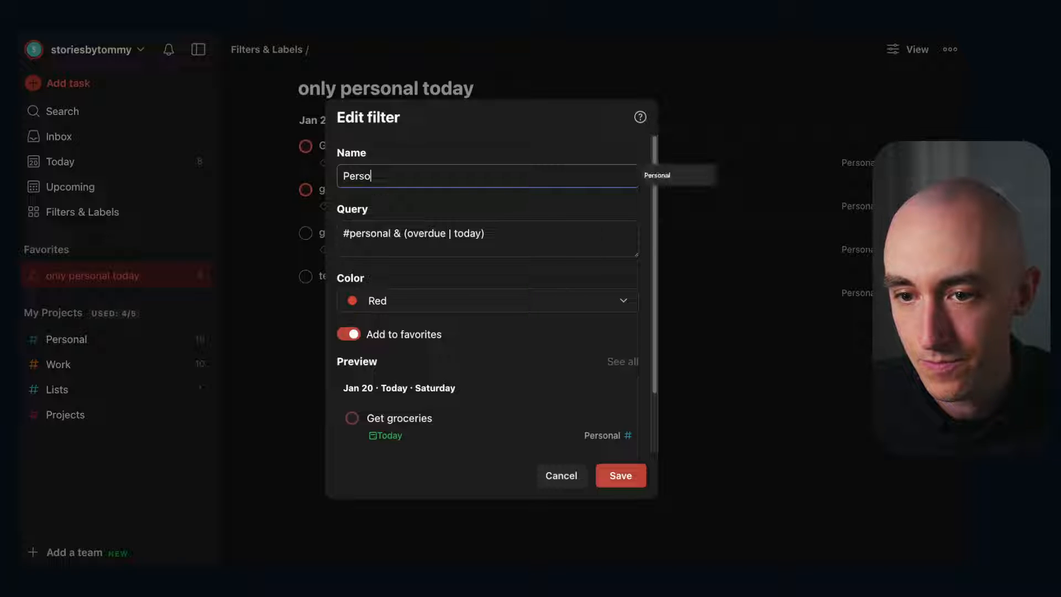
{"action": "type", "text": "nal & Pe"}
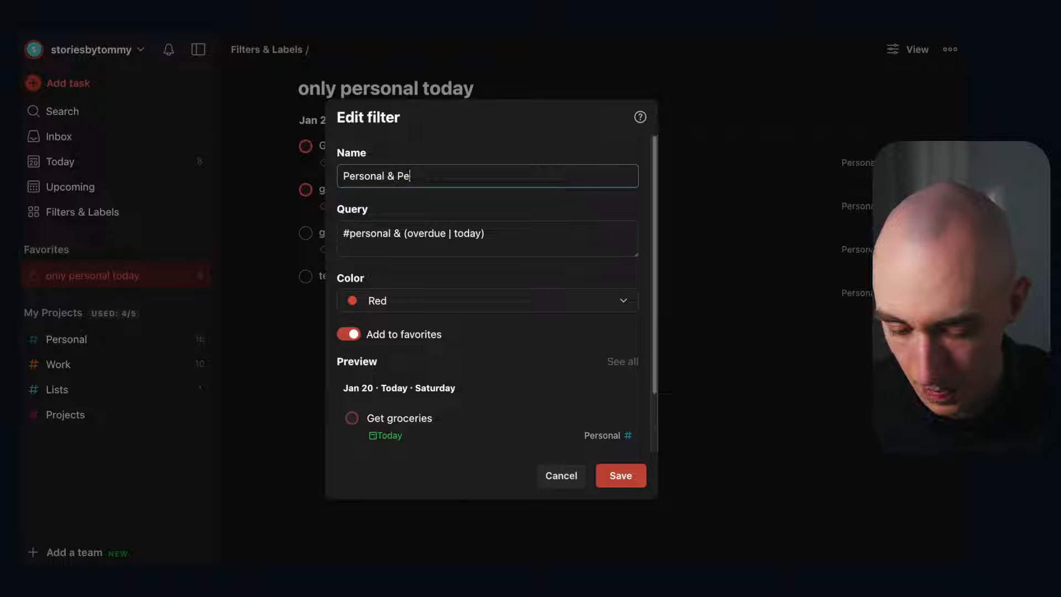
{"action": "key", "text": "BackSpace"}
{"action": "type", "text": "rojects"}
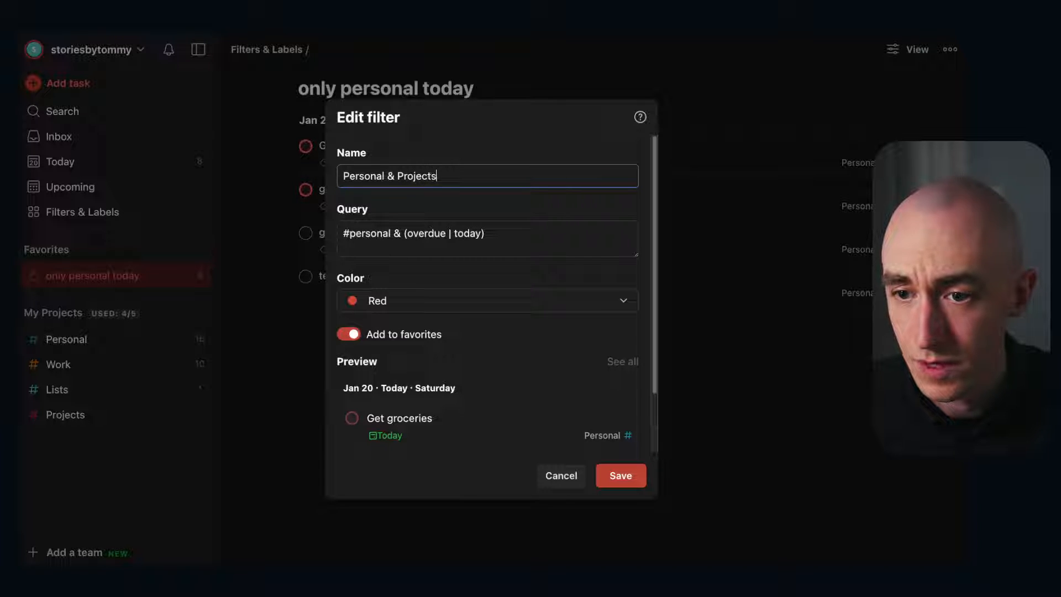
Extend the filter's query to (#personal | #projects) & (overdue | today) and set its color to Olive Green.
{"action": "left_click", "coordinate": [396, 234]}
{"action": "left_click", "coordinate": [345, 233]}
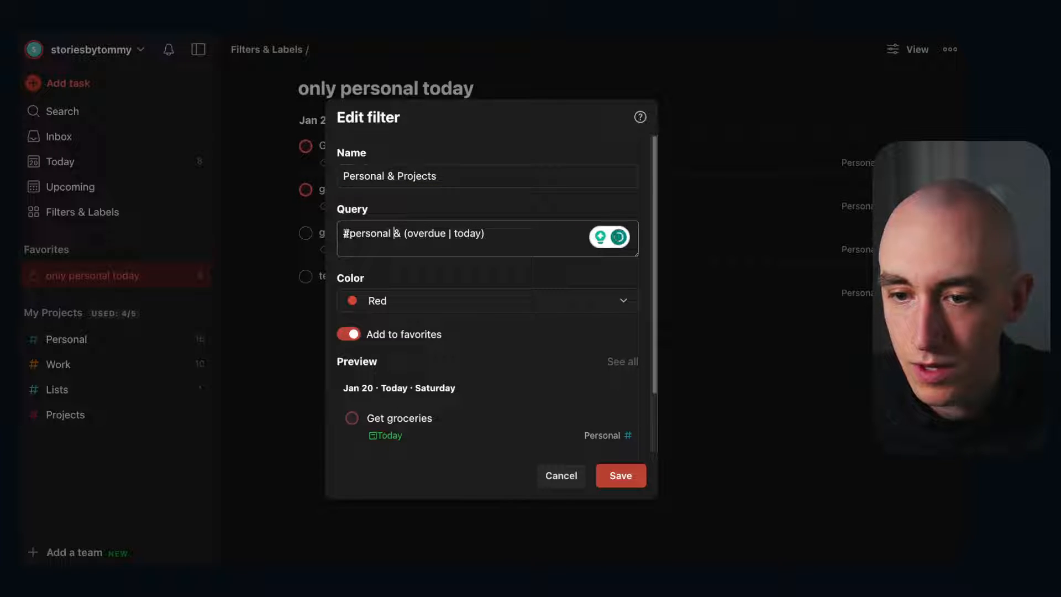
{"action": "type", "text": "("}
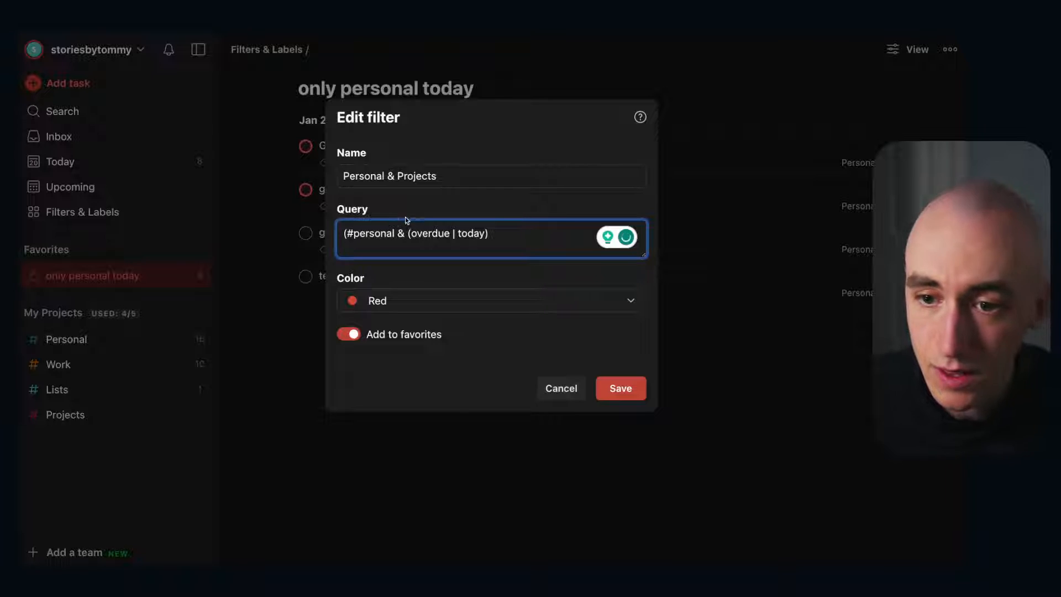
{"action": "left_click", "coordinate": [394, 233]}
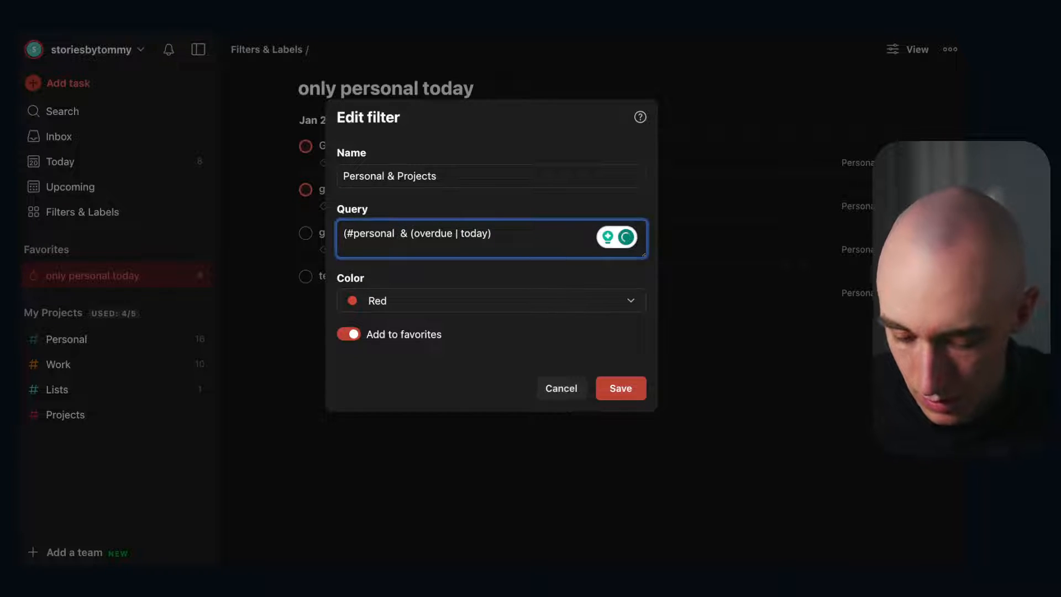
{"action": "type", "text": "&"}
{"action": "key", "text": "BackSpace"}
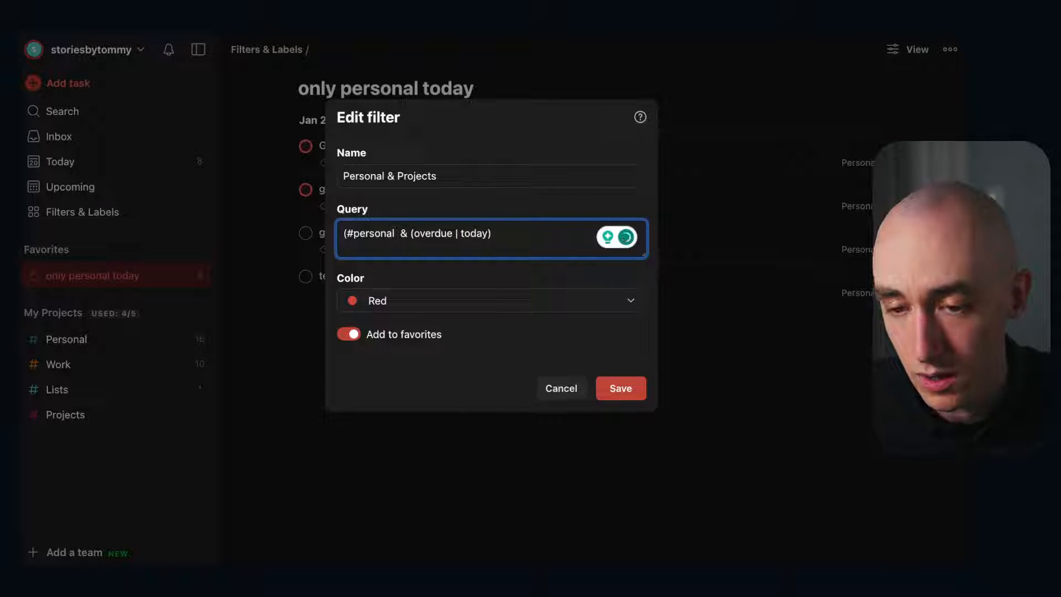
{"action": "type", "text": "| #projects"}
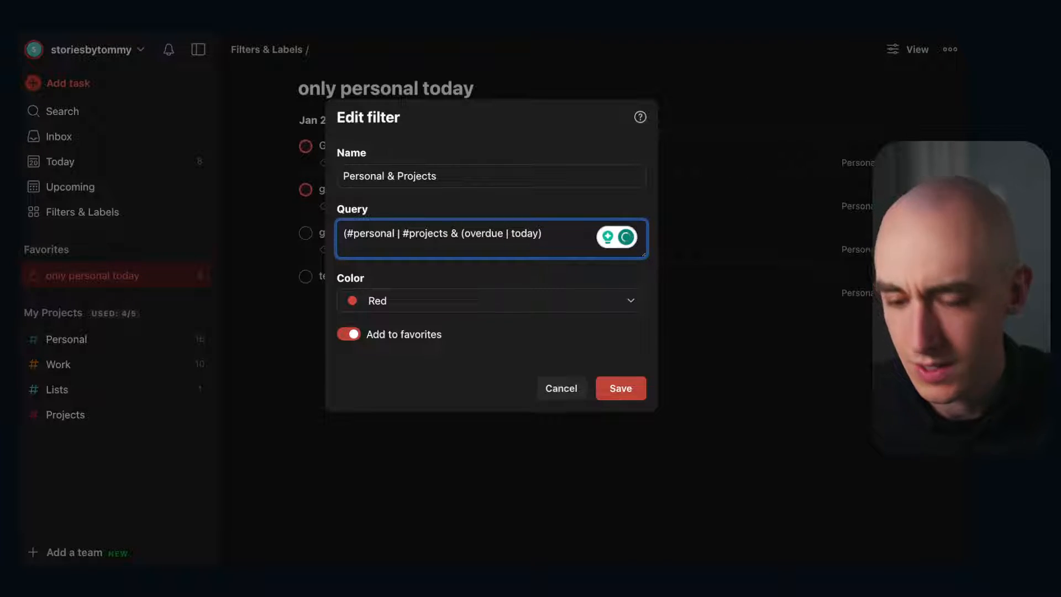
{"action": "type", "text": ")"}
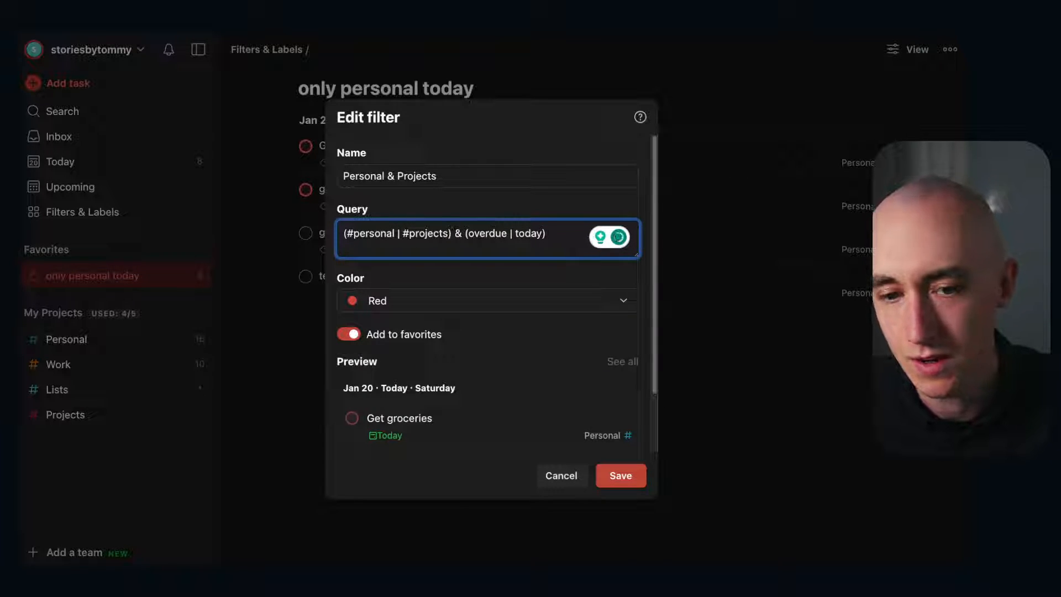
{"action": "left_click", "coordinate": [361, 231]}
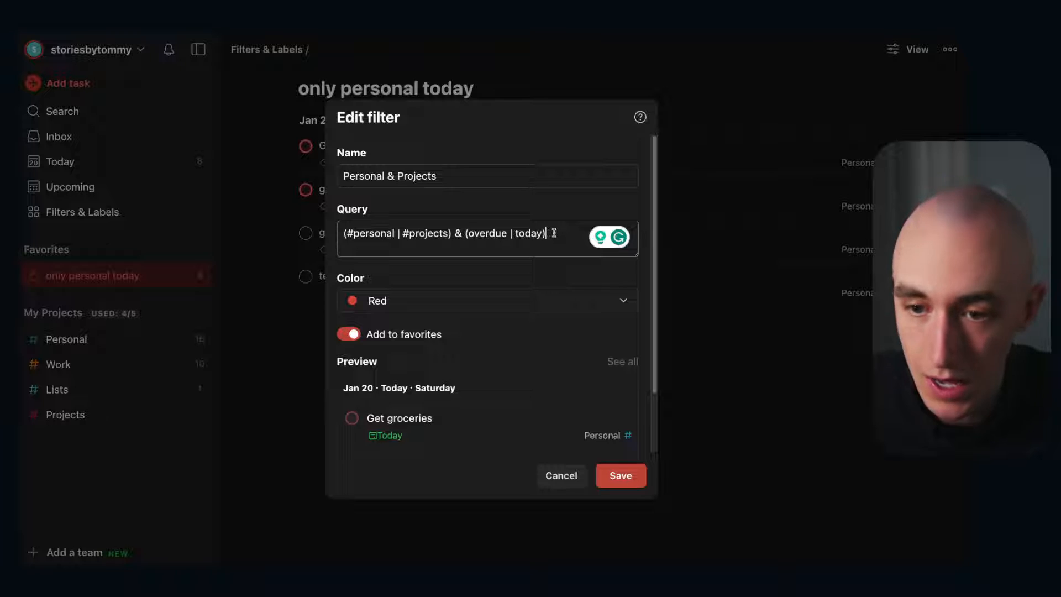
{"action": "left_click", "coordinate": [389, 307]}
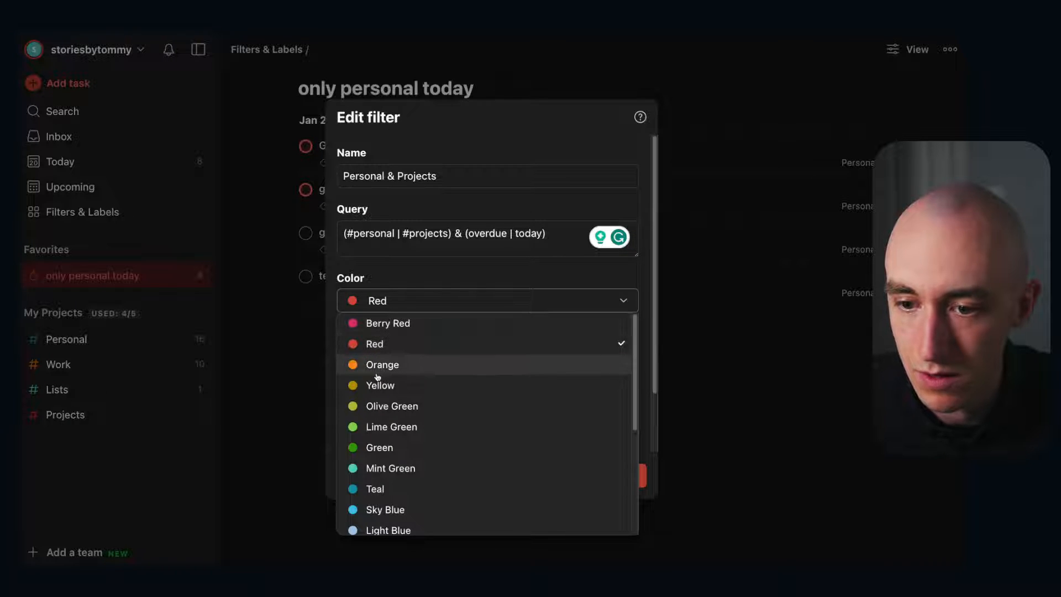
{"action": "left_click", "coordinate": [393, 406]}
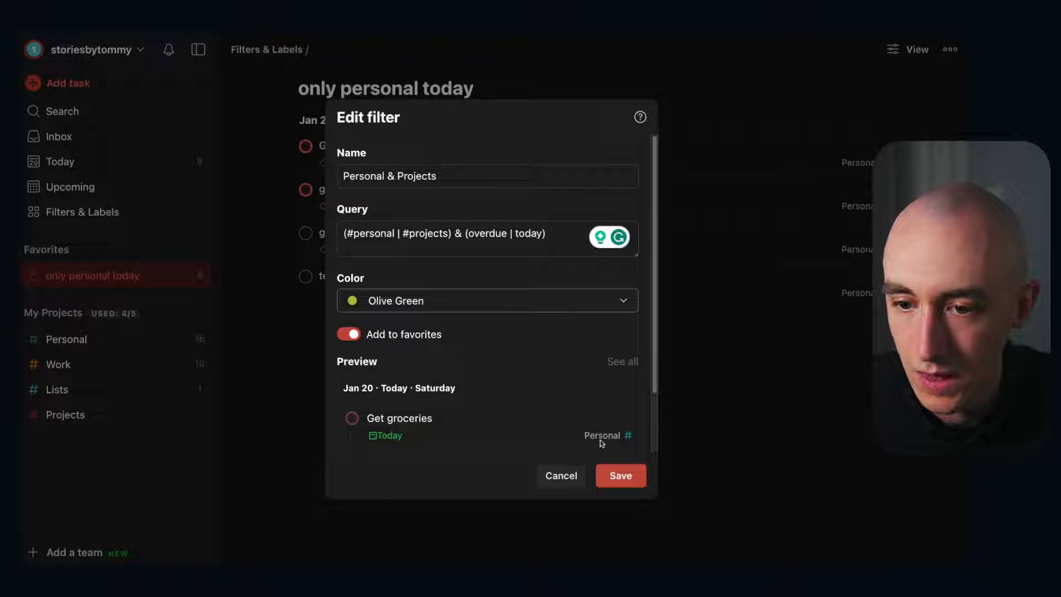
Save the "Personal & Projects" filter and add the task "fix door", due today, to the House Projects section of Projects.
{"action": "left_click", "coordinate": [620, 475]}
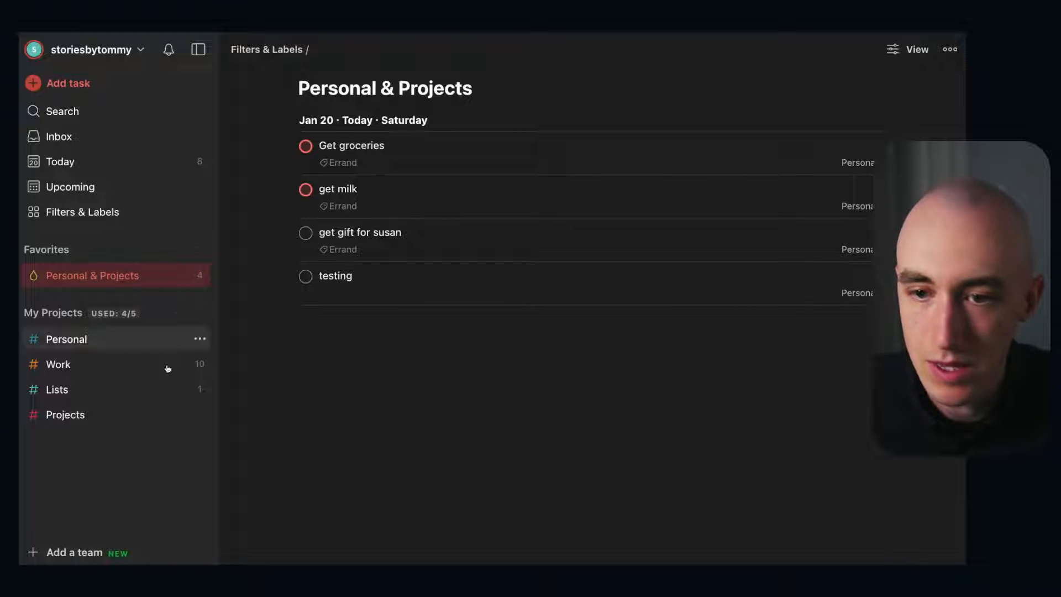
{"action": "left_click", "coordinate": [77, 415]}
{"action": "left_click", "coordinate": [341, 201]}
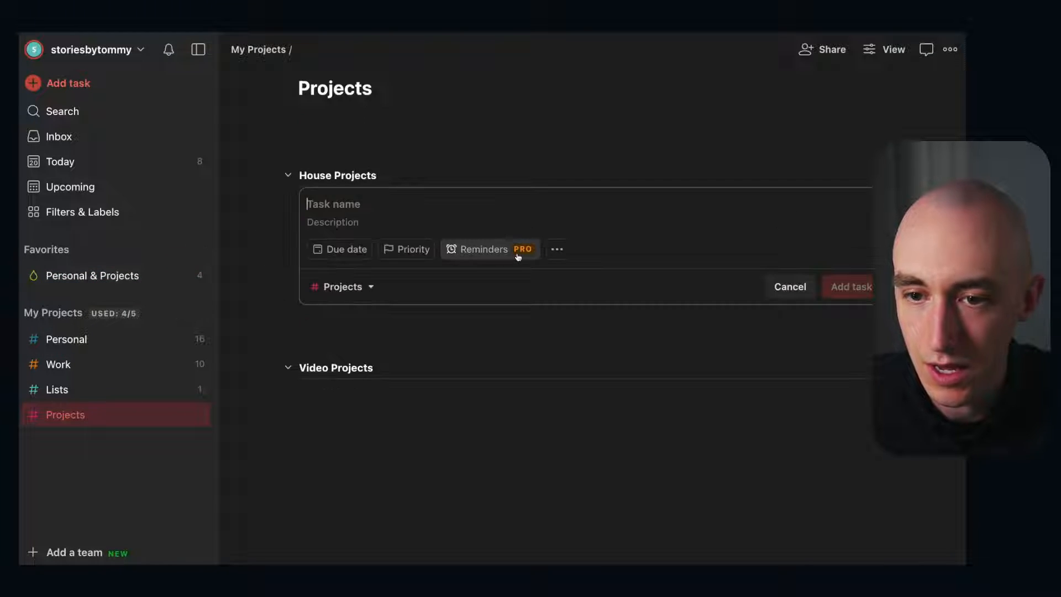
{"action": "type", "text": "fix"}
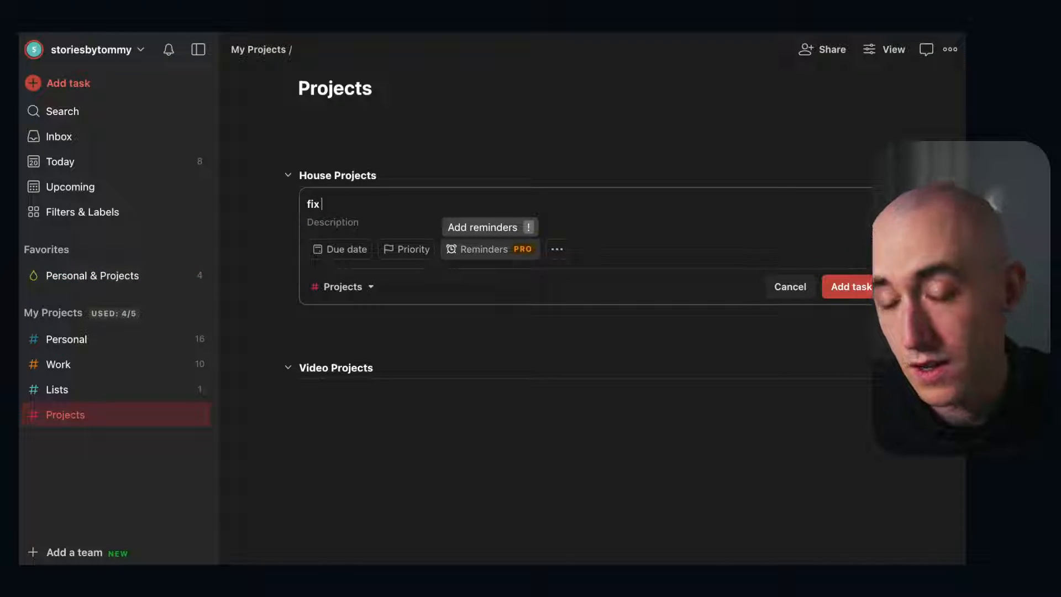
{"action": "type", "text": " door tod"}
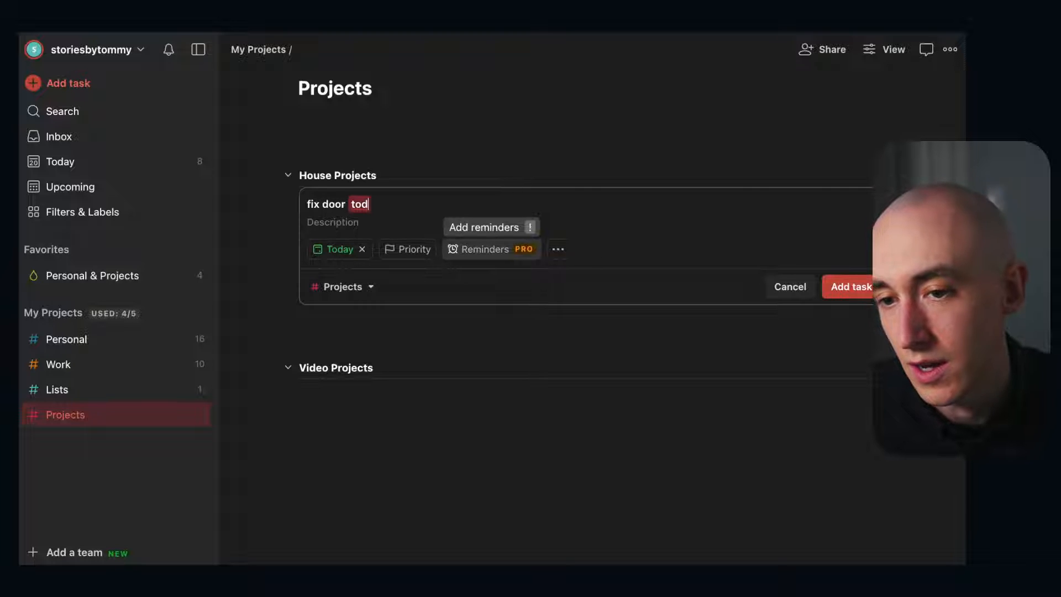
{"action": "key", "text": "Return"}
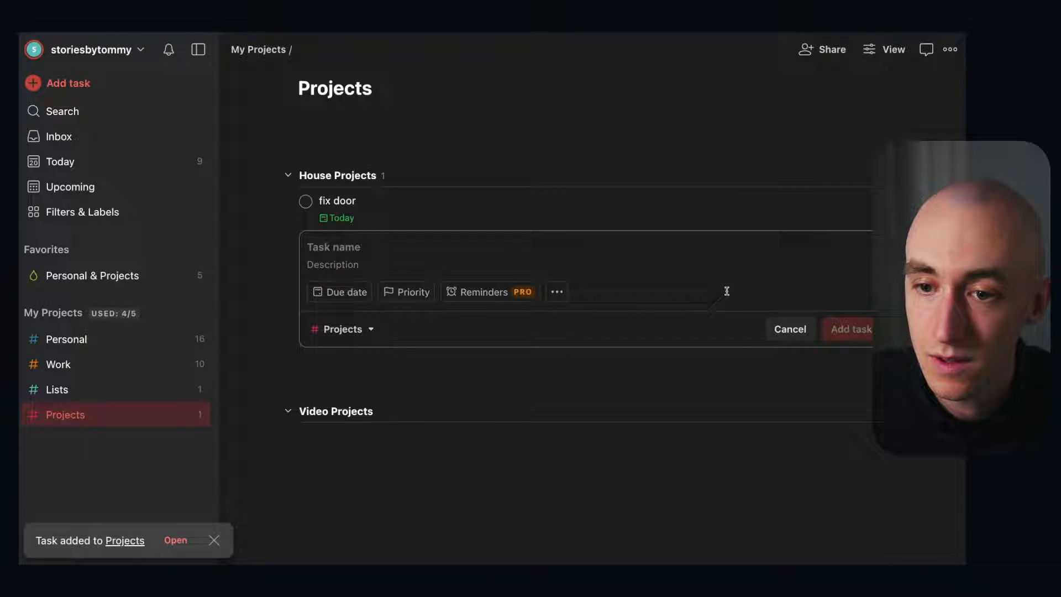
{"action": "left_click", "coordinate": [790, 329]}
Open the "Personal & Projects" favorite filter and group its tasks by project.
{"action": "left_click", "coordinate": [95, 343]}
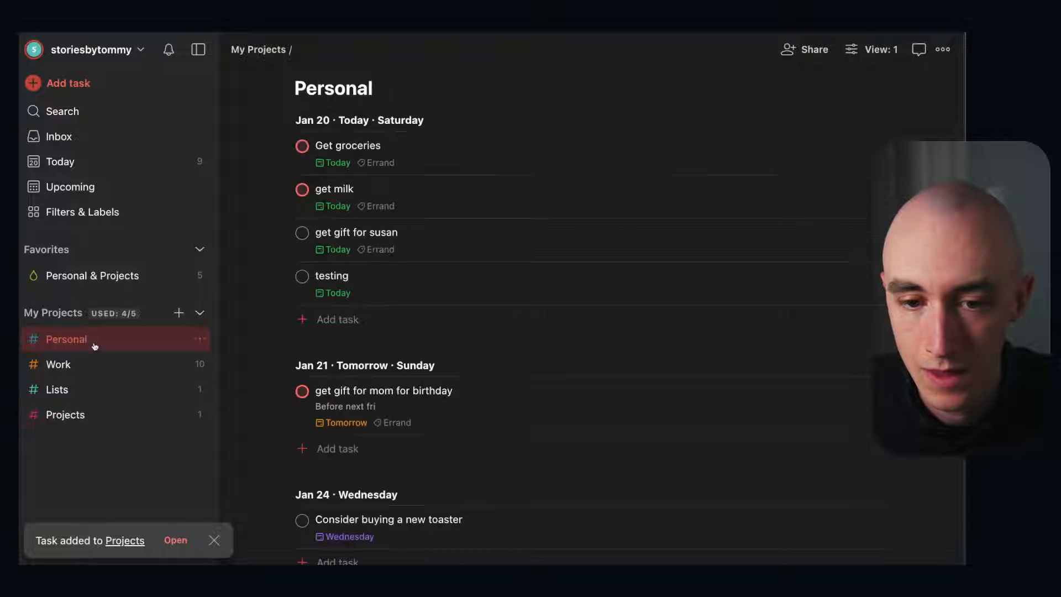
{"action": "left_click", "coordinate": [95, 275]}
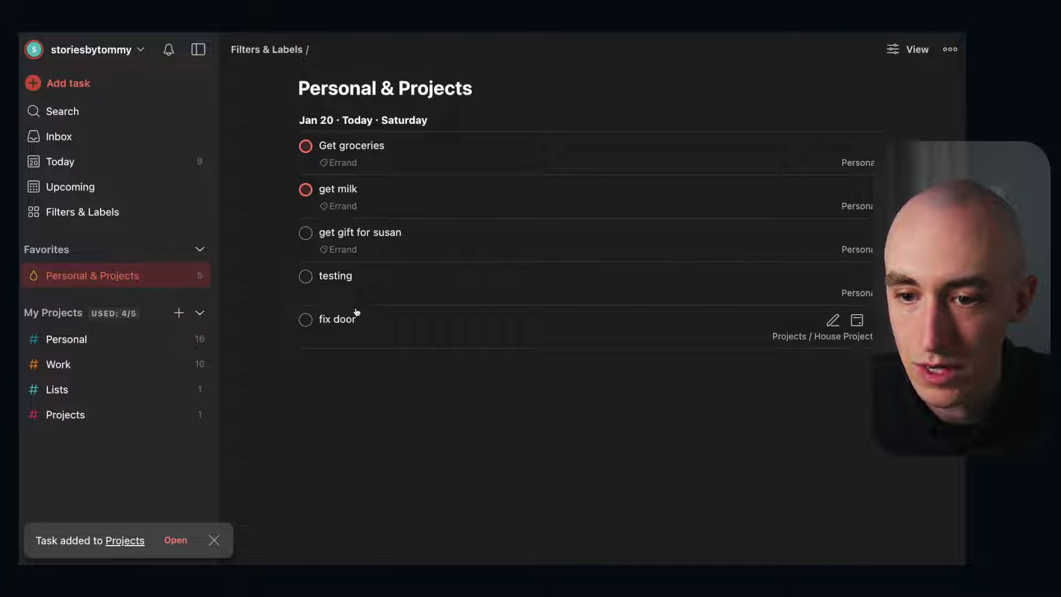
{"action": "left_click", "coordinate": [908, 50]}
{"action": "left_click", "coordinate": [819, 187]}
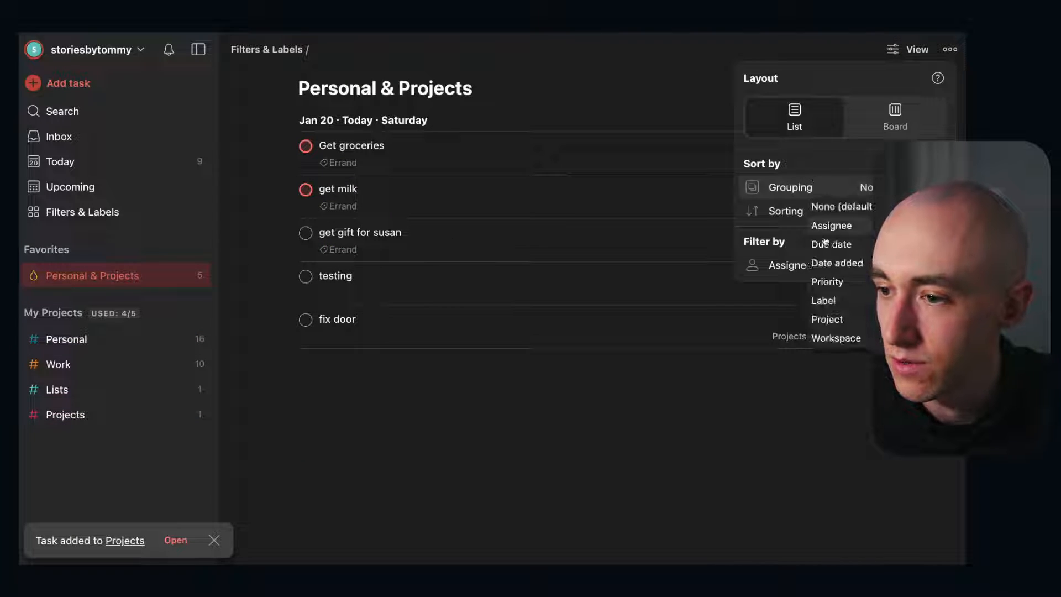
{"action": "left_click", "coordinate": [827, 319]}
{"action": "left_click", "coordinate": [678, 447]}
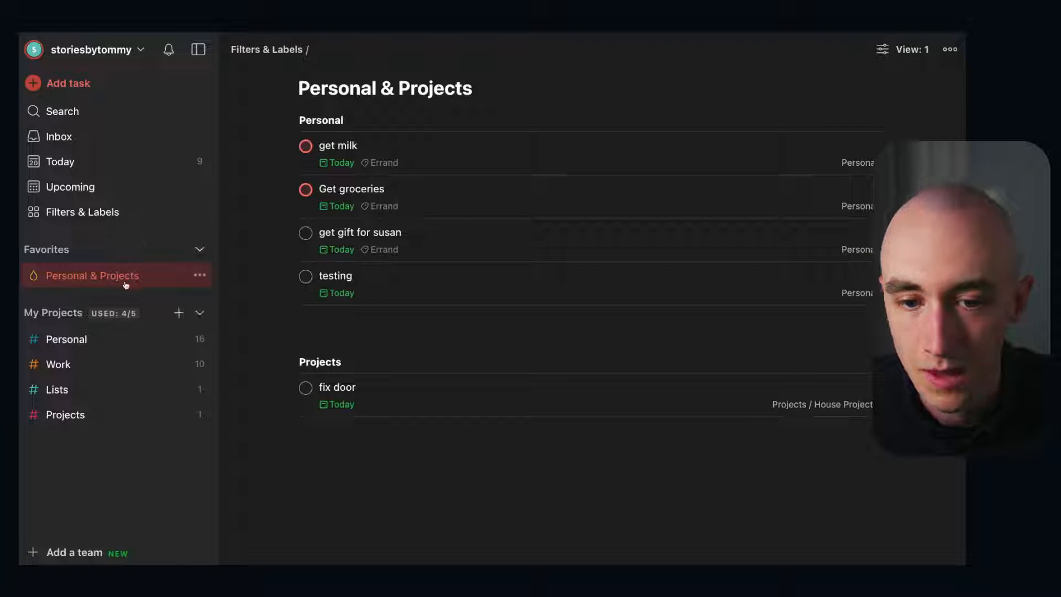
Start a new filter named "Work today" with the query #work & today.
{"action": "left_click", "coordinate": [111, 214]}
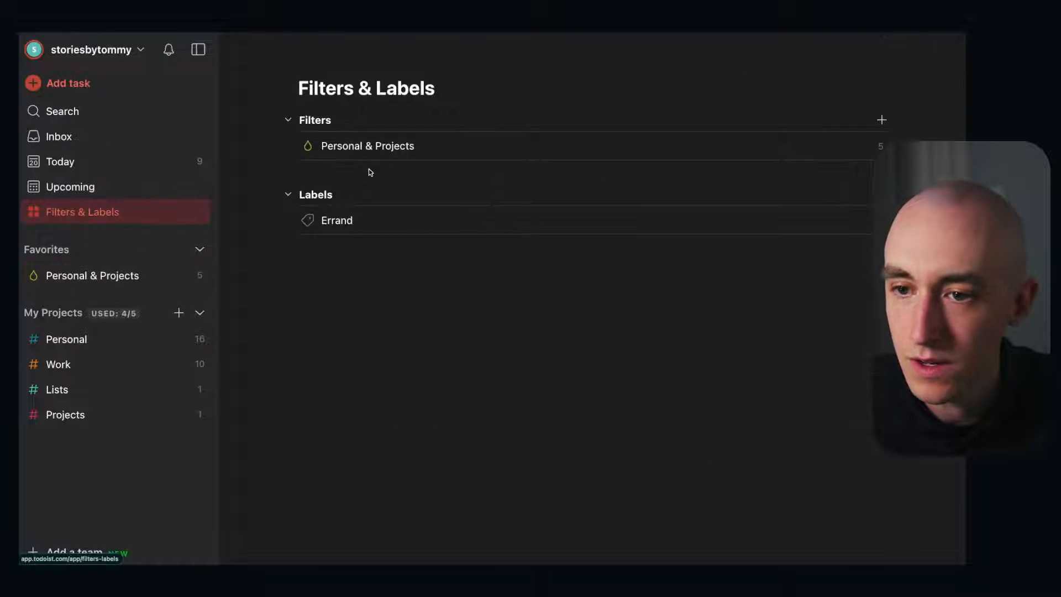
{"action": "left_click", "coordinate": [881, 120]}
{"action": "left_click", "coordinate": [409, 257]}
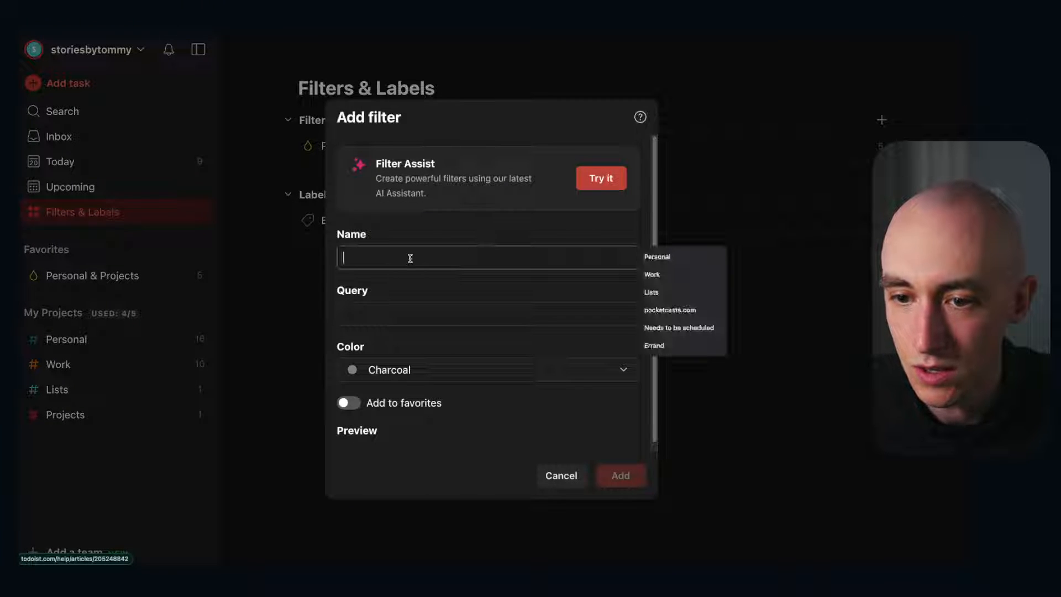
{"action": "type", "text": "Work today"}
{"action": "key", "text": "Tab"}
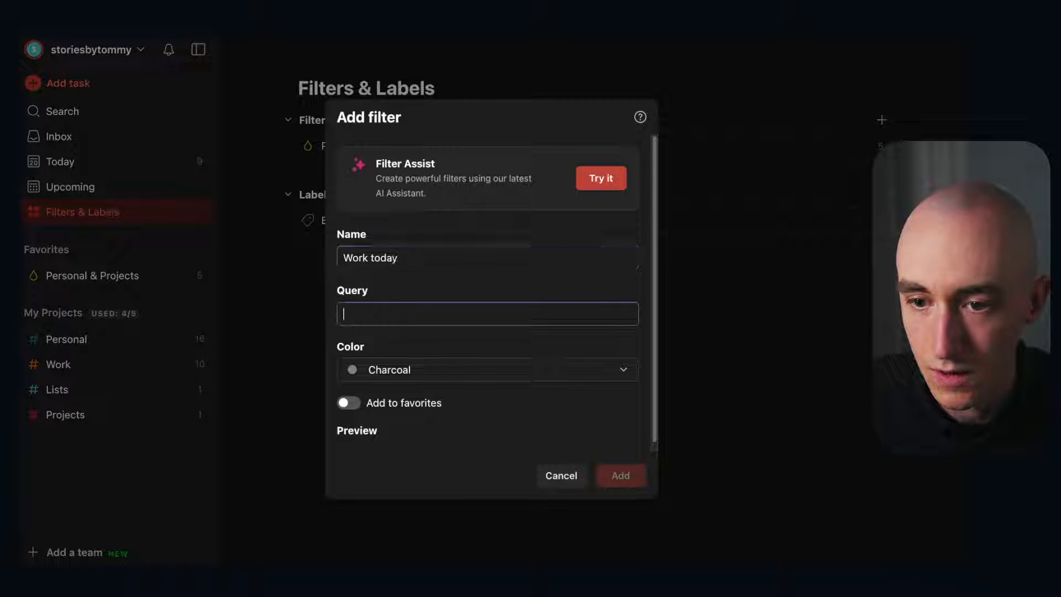
{"action": "type", "text": "#work"}
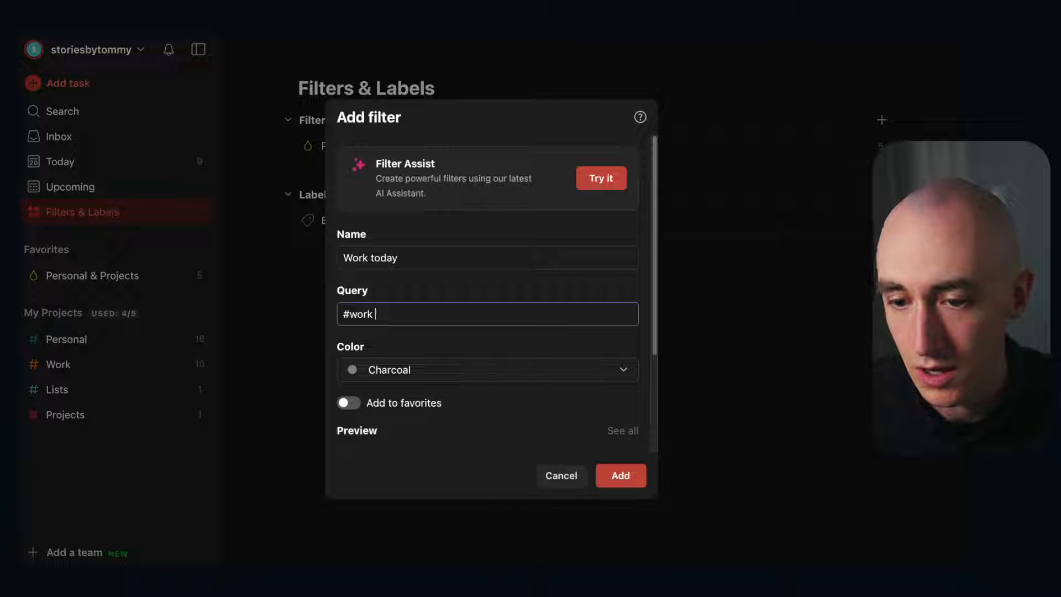
{"action": "type", "text": " & ("}
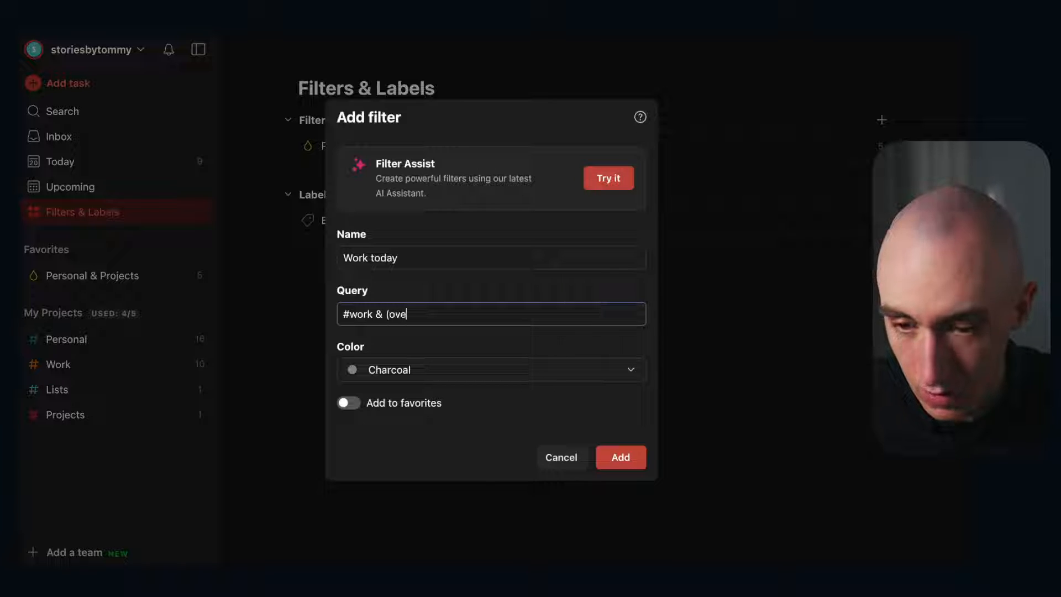
{"action": "key", "text": "BackSpace"}
{"action": "type", "text": "today"}
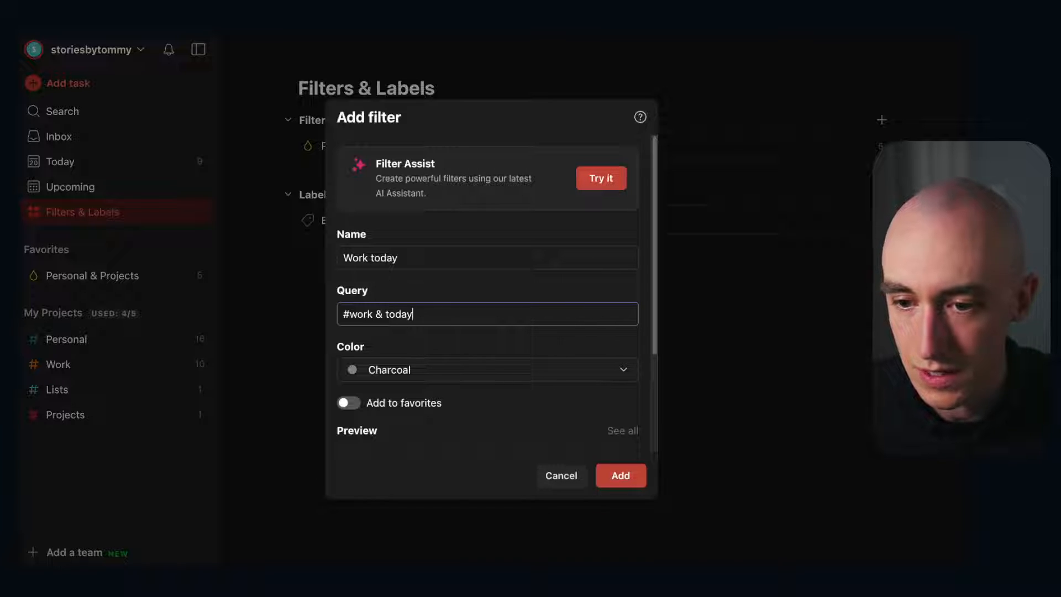
Set the "Work today" filter's color to Berry Red, mark it as a favorite and add it.
{"action": "left_click", "coordinate": [420, 367]}
{"action": "scroll", "coordinate": [386, 320], "scroll_direction": "up", "scroll_amount": 5}
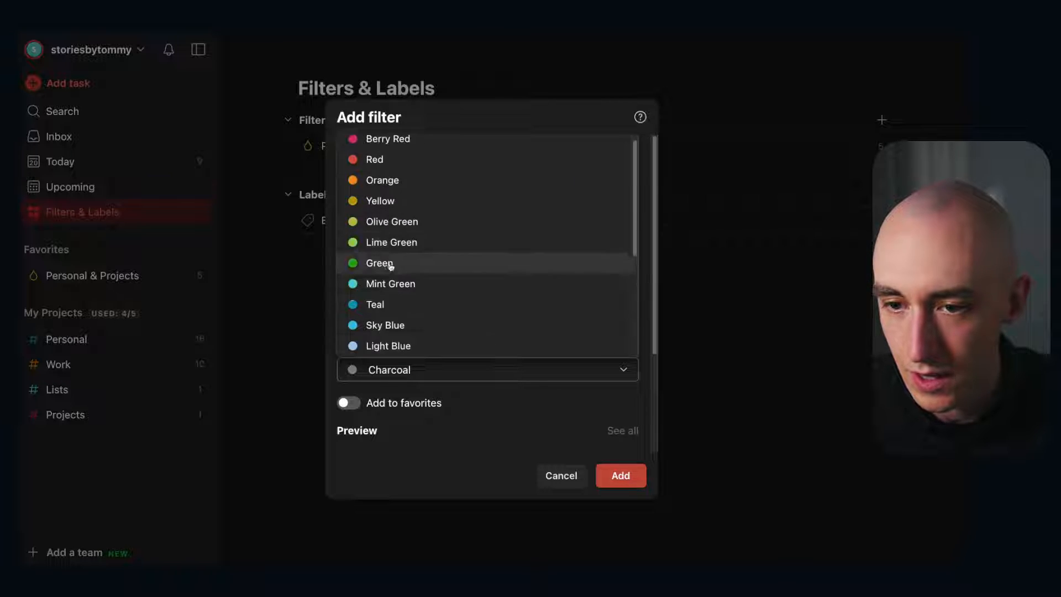
{"action": "left_click", "coordinate": [401, 150]}
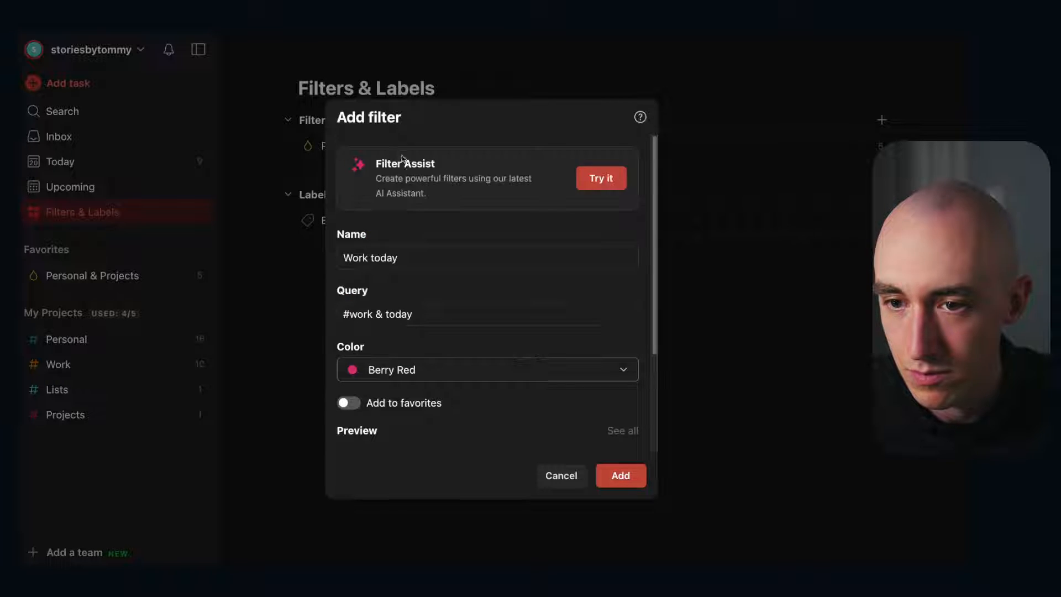
{"action": "left_click", "coordinate": [348, 403]}
{"action": "left_click", "coordinate": [617, 475]}
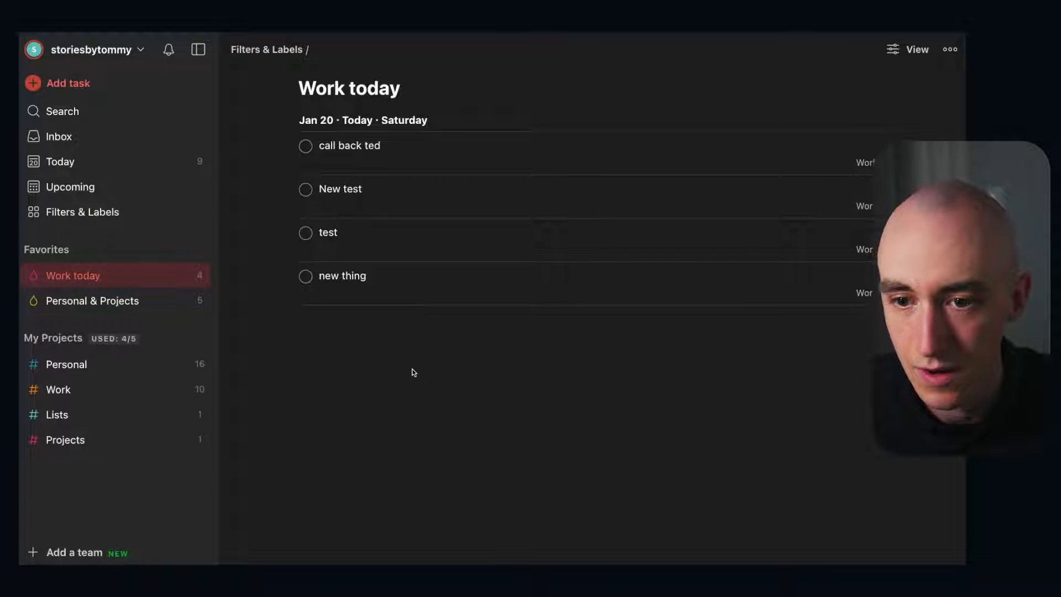
Compare the tasks in the Work project and the Today list with those in the "Work today" filter.
{"action": "left_click", "coordinate": [59, 389]}
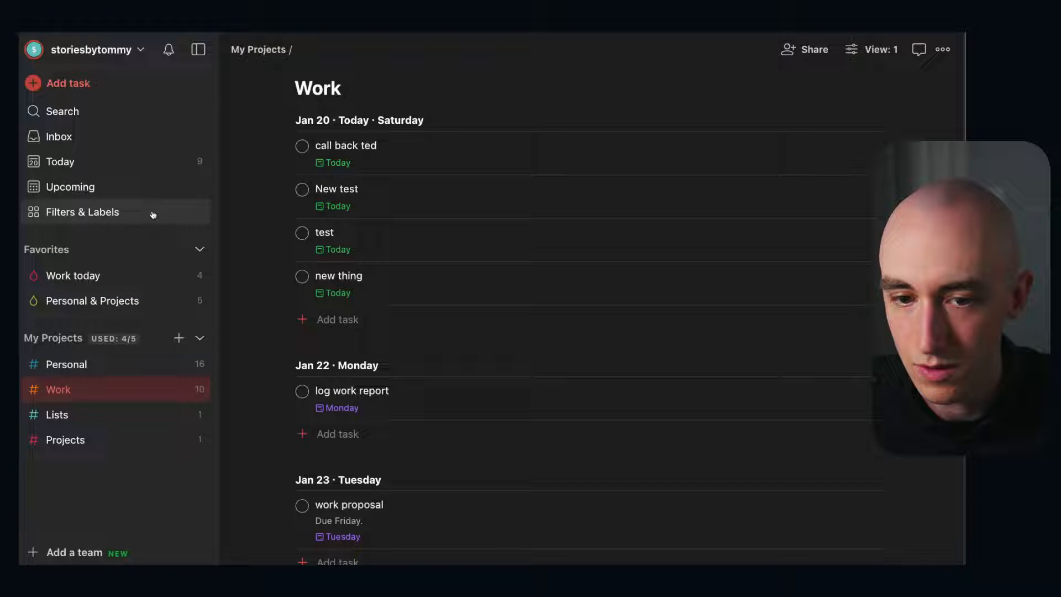
{"action": "left_click", "coordinate": [123, 160]}
{"action": "scroll", "coordinate": [325, 279], "scroll_direction": "down", "scroll_amount": 4}
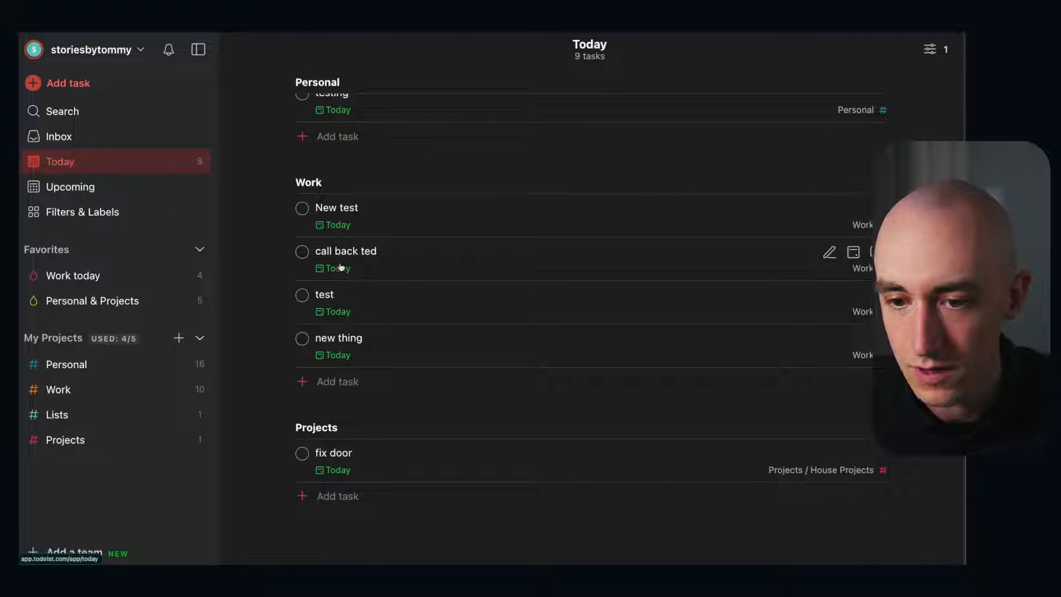
{"action": "left_click", "coordinate": [110, 275]}
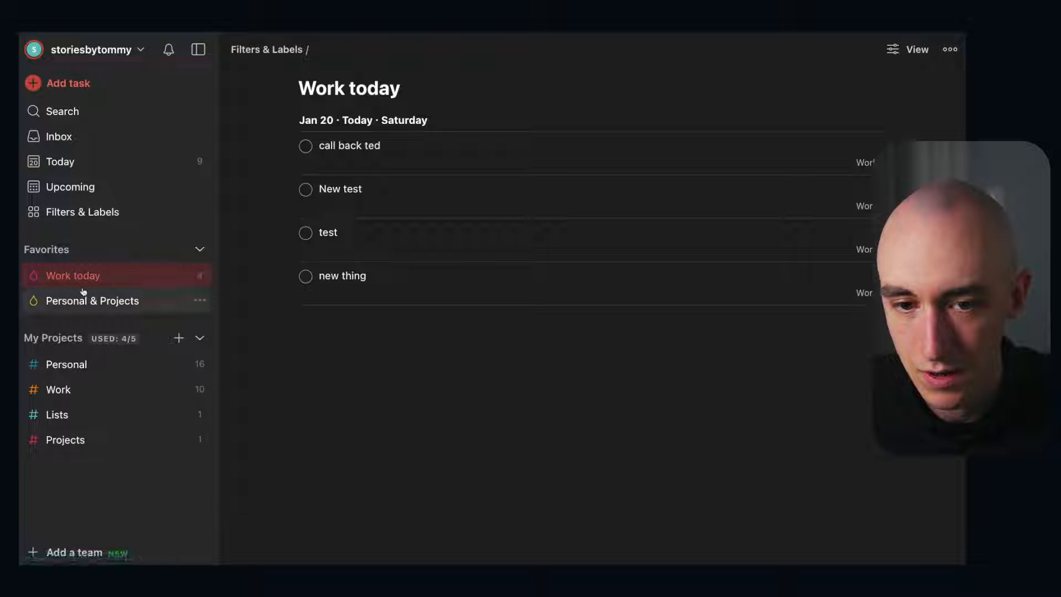
{"action": "left_click_drag", "start_coordinate": [83, 292], "coordinate": [107, 299]}
{"action": "left_click", "coordinate": [120, 214]}
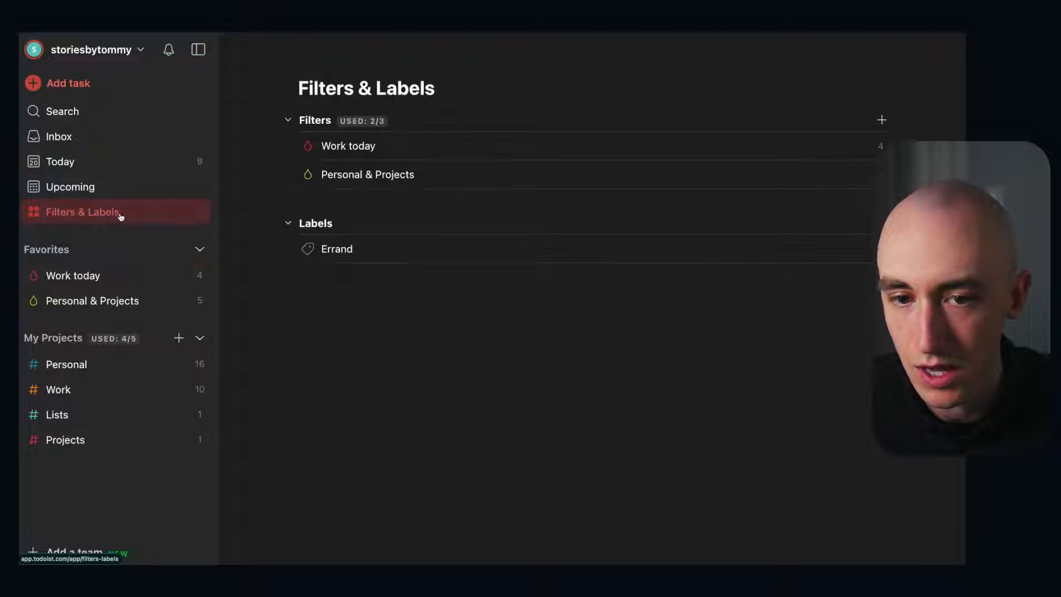
{"action": "left_click_drag", "start_coordinate": [364, 174], "coordinate": [446, 311]}
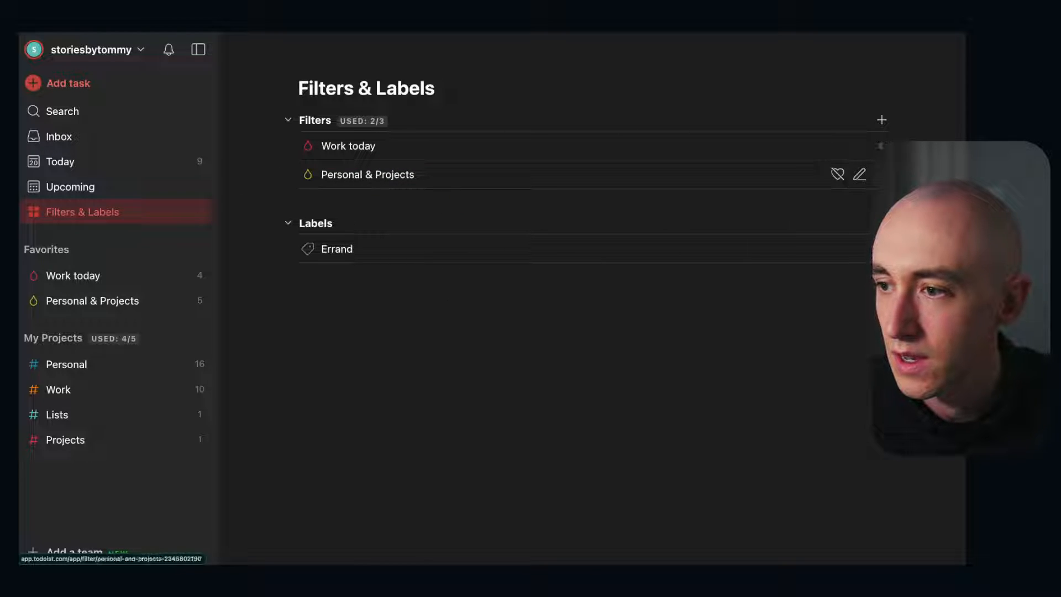
{"action": "left_click", "coordinate": [881, 174]}
{"action": "left_click", "coordinate": [856, 200]}
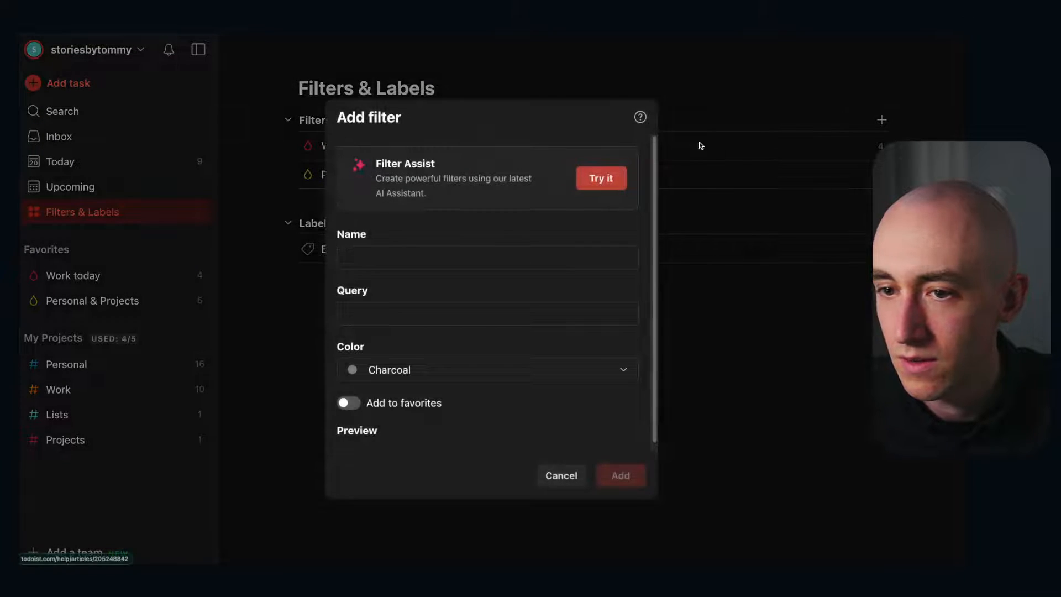
{"action": "left_click", "coordinate": [561, 476]}
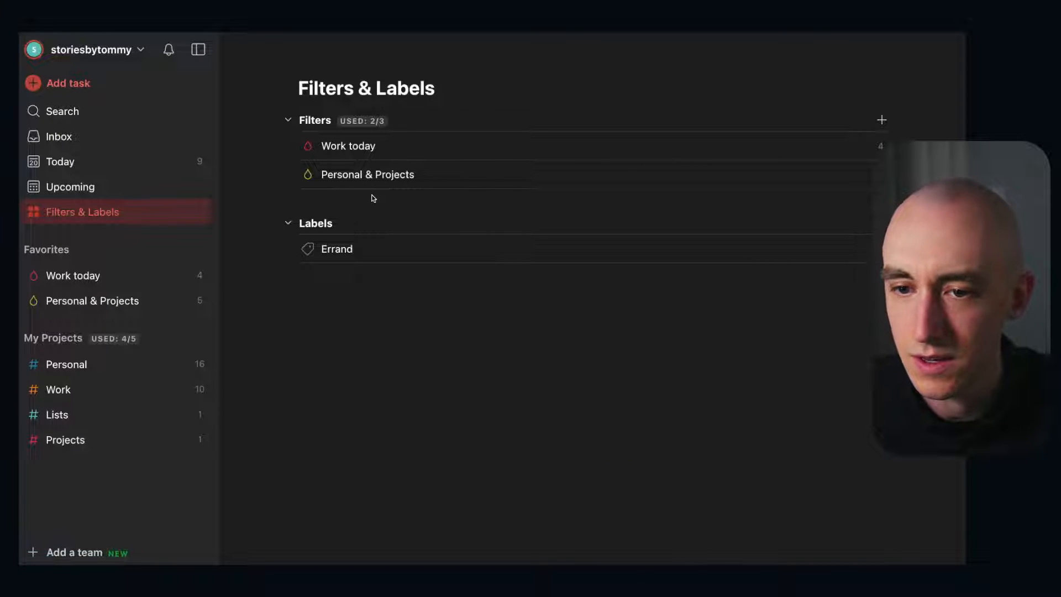
{"action": "key", "text": "ctrl+minus"}
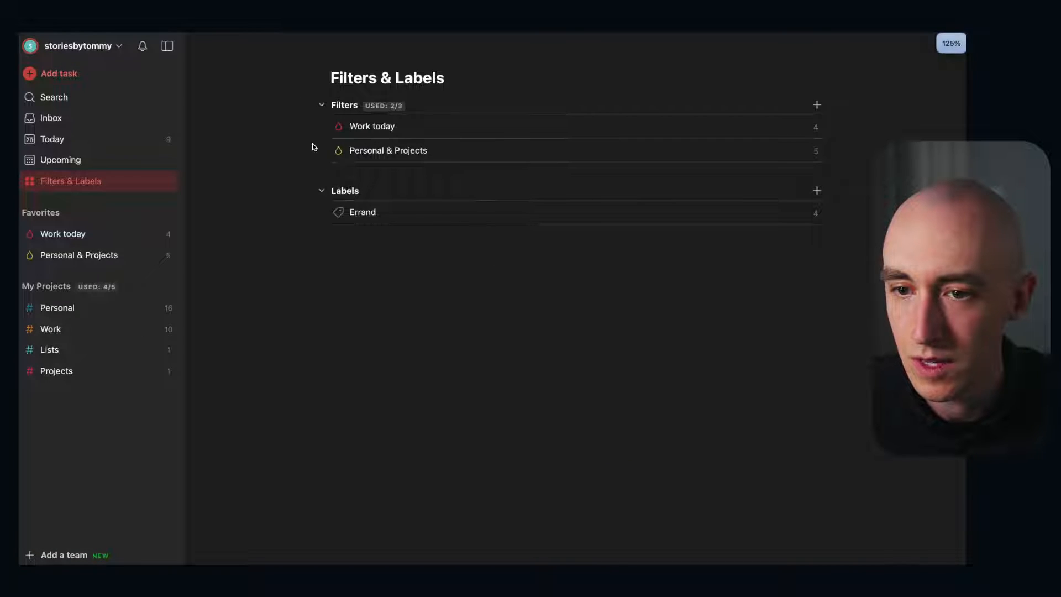
{"action": "key", "text": "ctrl+minus"}
{"action": "left_click_drag", "start_coordinate": [361, 136], "coordinate": [326, 196]}
{"action": "key", "text": "ctrl+plus"}
{"action": "key", "text": "ctrl+plus"}
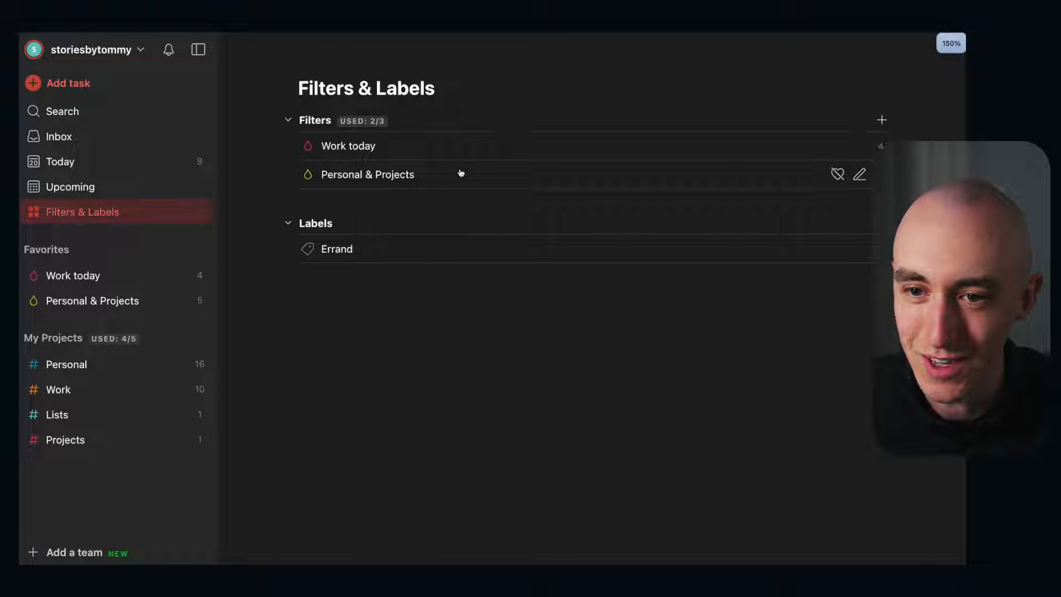
{"action": "left_click_drag", "start_coordinate": [426, 146], "coordinate": [483, 245]}
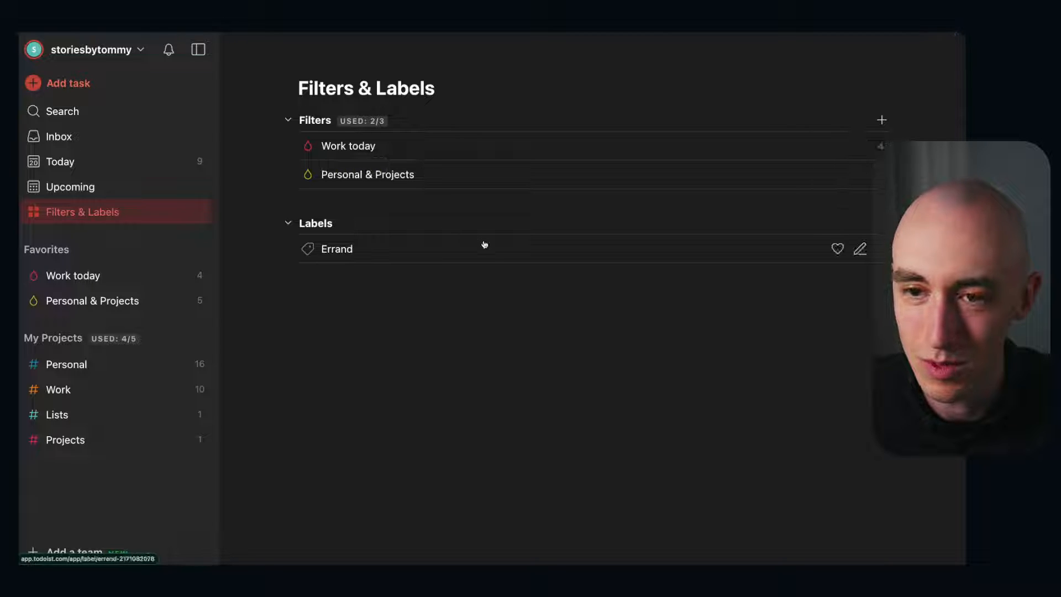
Look over the tasks in the "Personal & Projects" and "Work today" favorite filters.
{"action": "left_click", "coordinate": [92, 283]}
{"action": "left_click", "coordinate": [94, 302]}
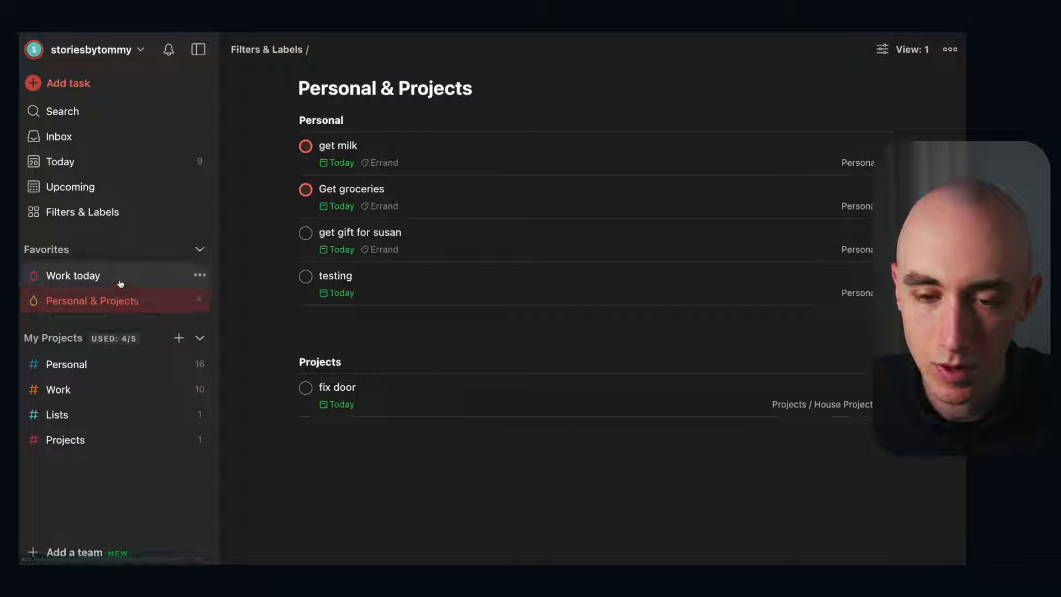
{"action": "left_click", "coordinate": [123, 282]}
Start a new filter named "Needs to be scheduled" with the query no date.
{"action": "left_click", "coordinate": [104, 219]}
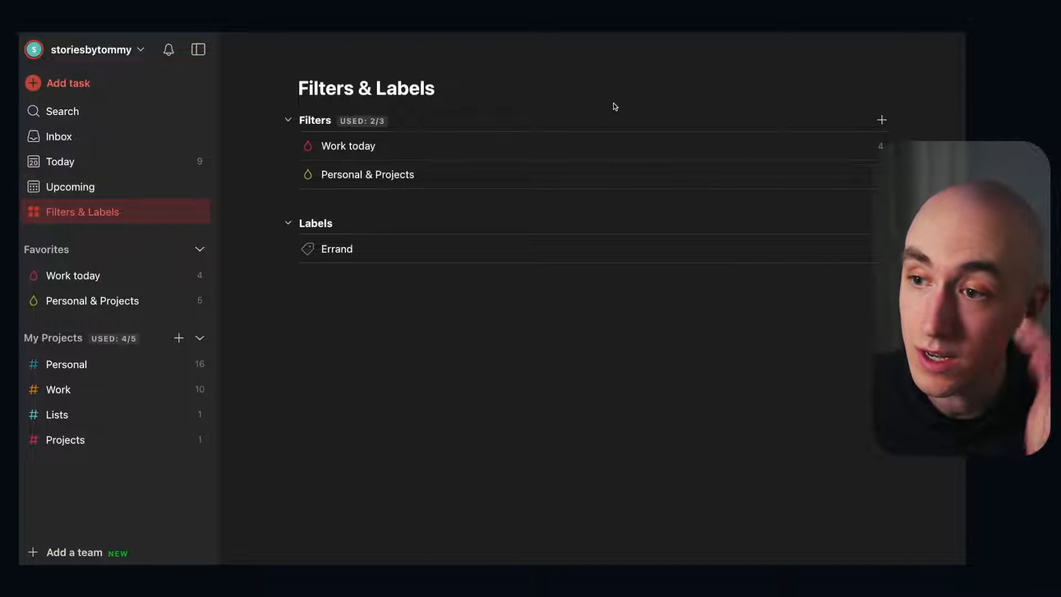
{"action": "left_click", "coordinate": [881, 120]}
{"action": "left_click", "coordinate": [521, 254]}
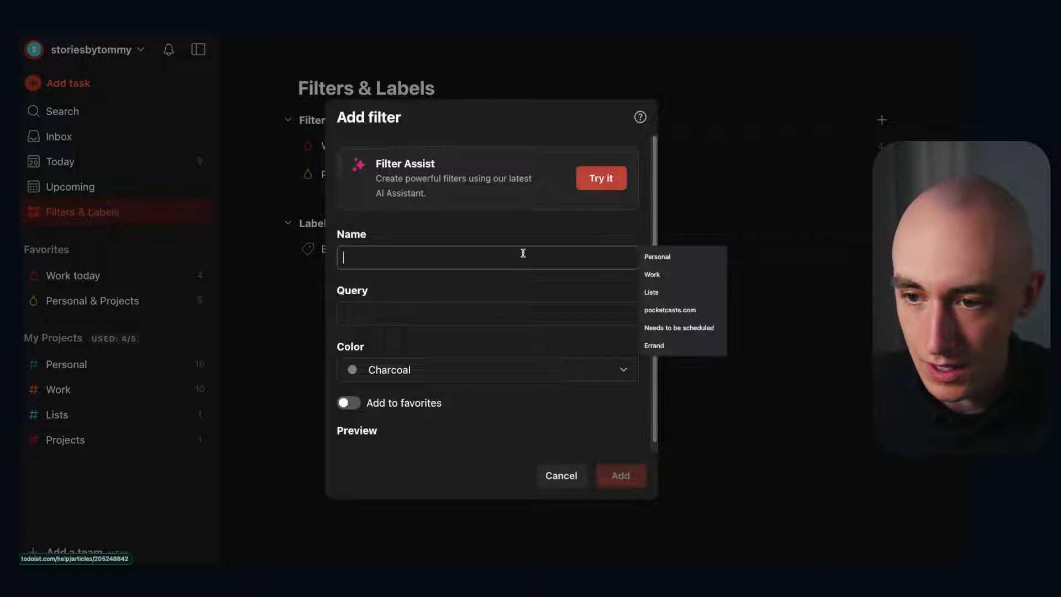
{"action": "type", "text": "Ned"}
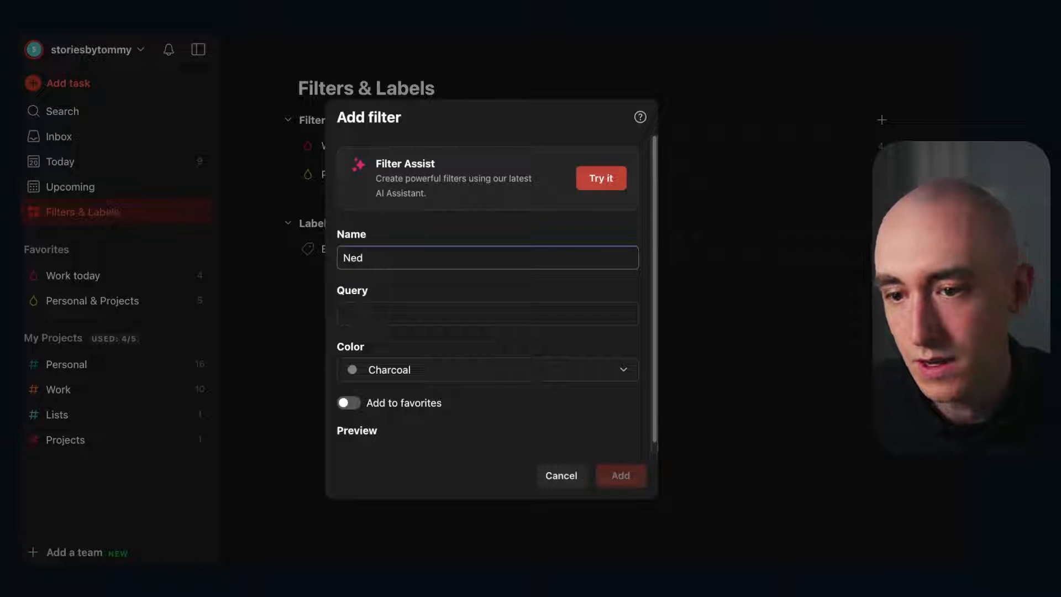
{"action": "key", "text": "BackSpace"}
{"action": "type", "text": "eds to be scheduled"}
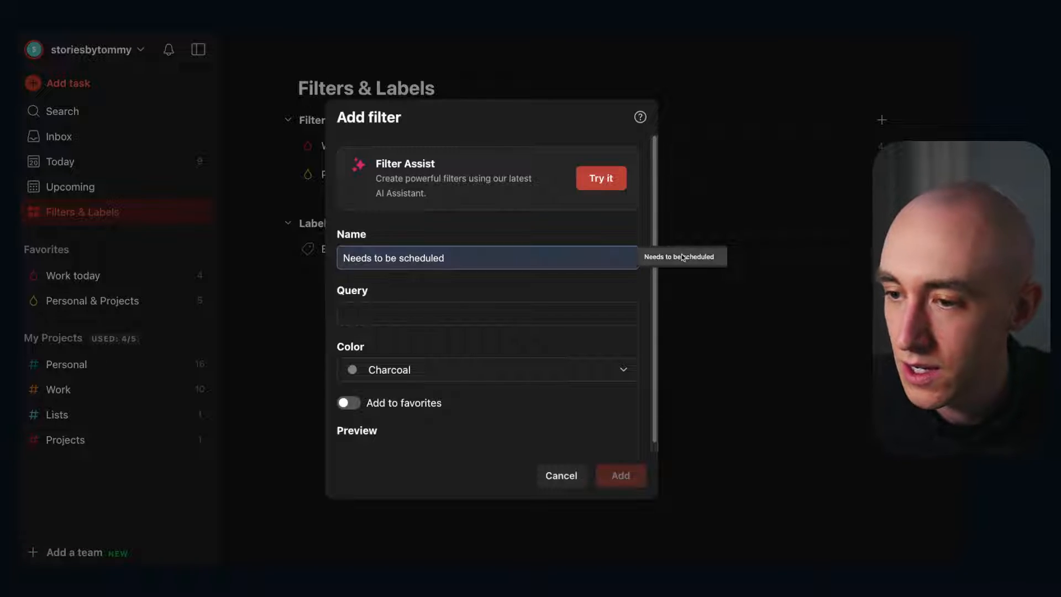
{"action": "left_click", "coordinate": [680, 256]}
{"action": "left_click", "coordinate": [518, 307]}
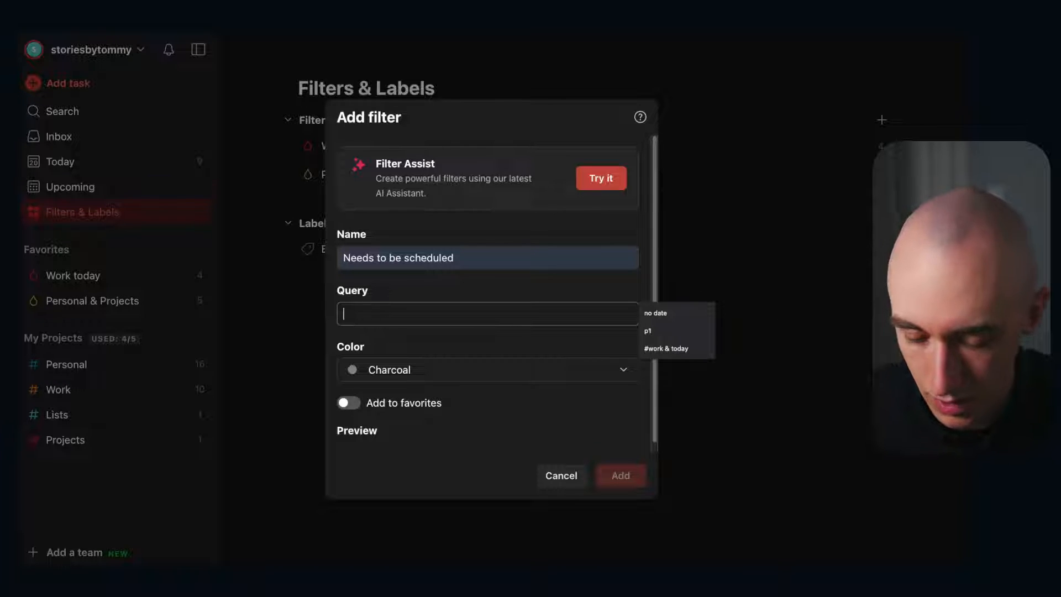
{"action": "type", "text": "no date"}
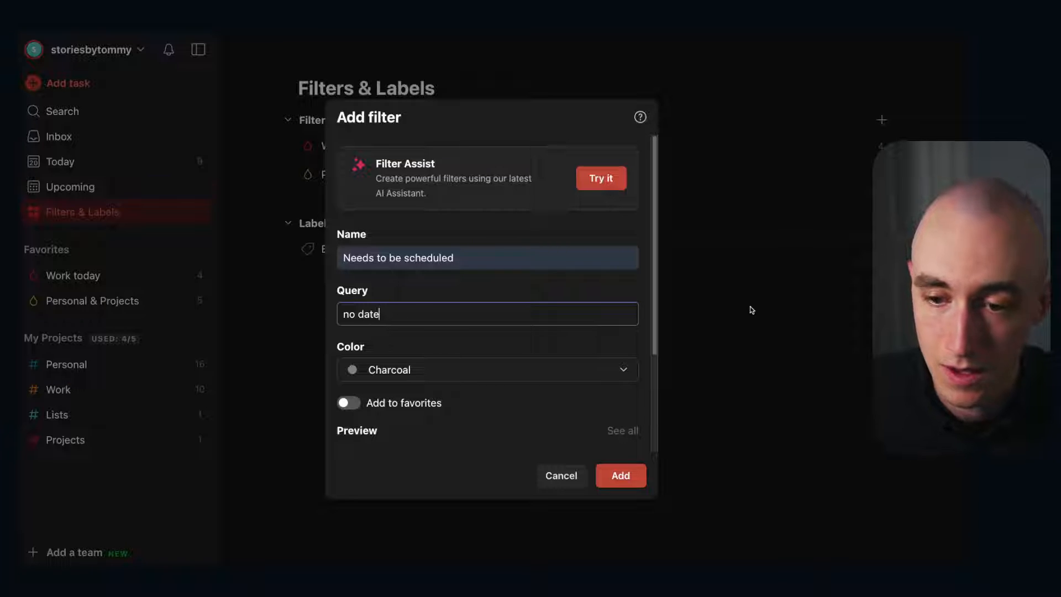
Set the "Needs to be scheduled" filter's color to Grape, mark it as a favorite and add it.
{"action": "left_click", "coordinate": [508, 369]}
{"action": "left_click", "coordinate": [467, 241]}
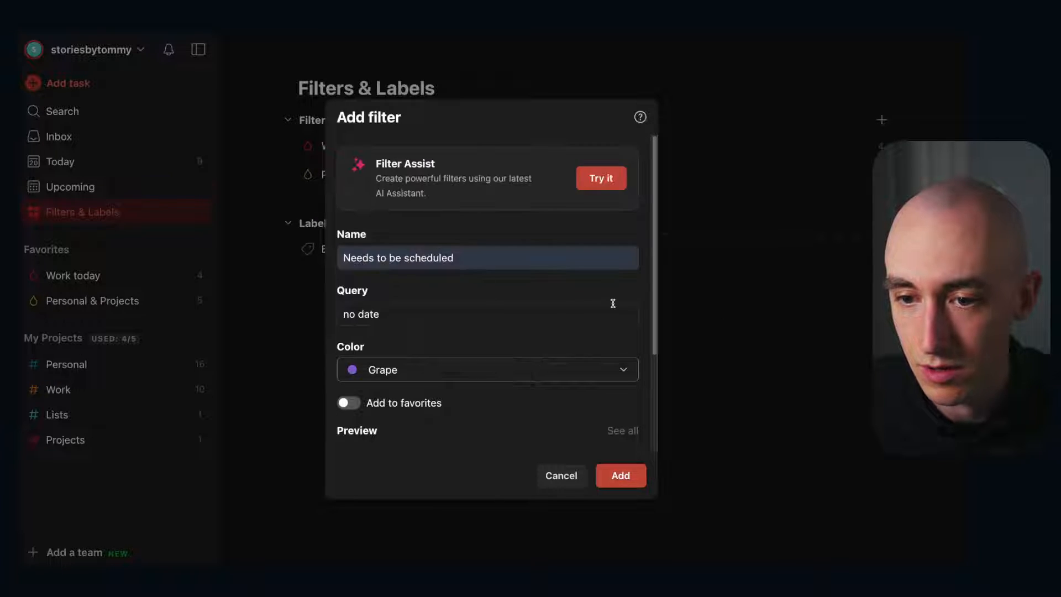
{"action": "left_click", "coordinate": [387, 402]}
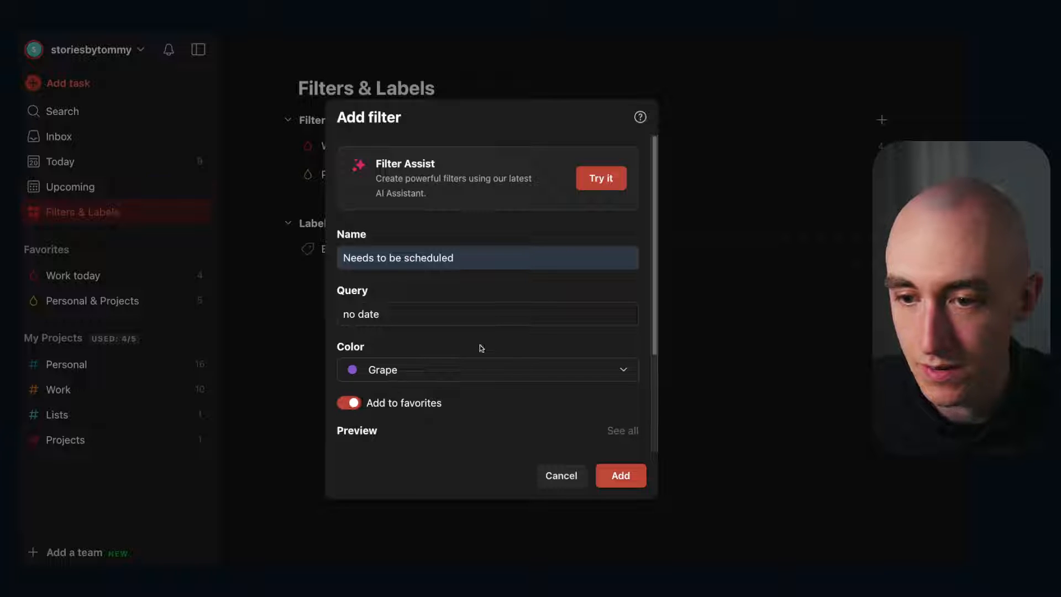
{"action": "scroll", "coordinate": [441, 323], "scroll_direction": "down", "scroll_amount": 2}
{"action": "scroll", "coordinate": [432, 284], "scroll_direction": "up", "scroll_amount": 2}
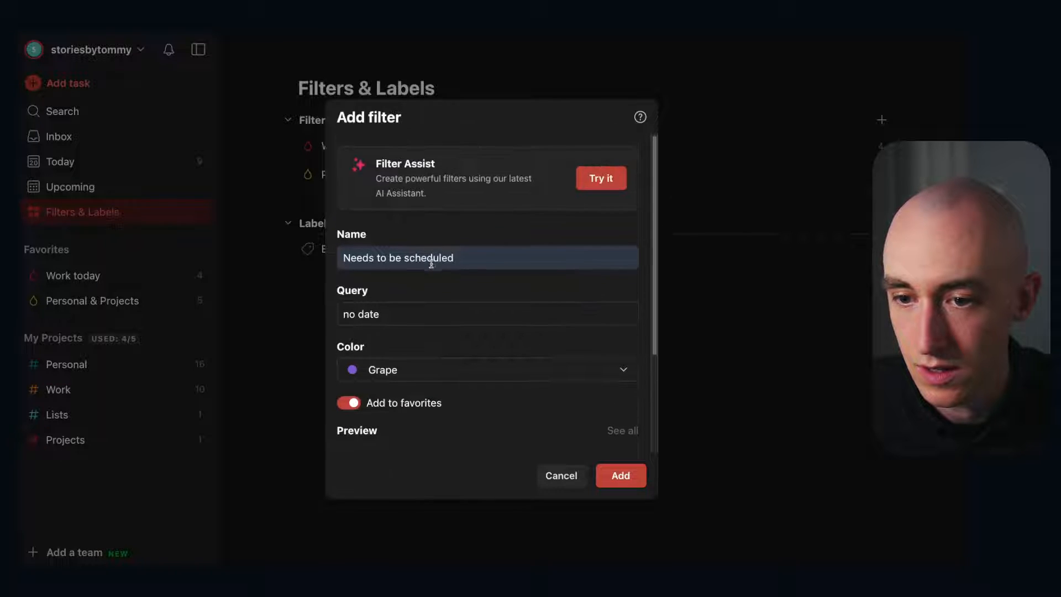
{"action": "scroll", "coordinate": [474, 287], "scroll_direction": "down", "scroll_amount": 5}
{"action": "scroll", "coordinate": [497, 338], "scroll_direction": "up", "scroll_amount": 5}
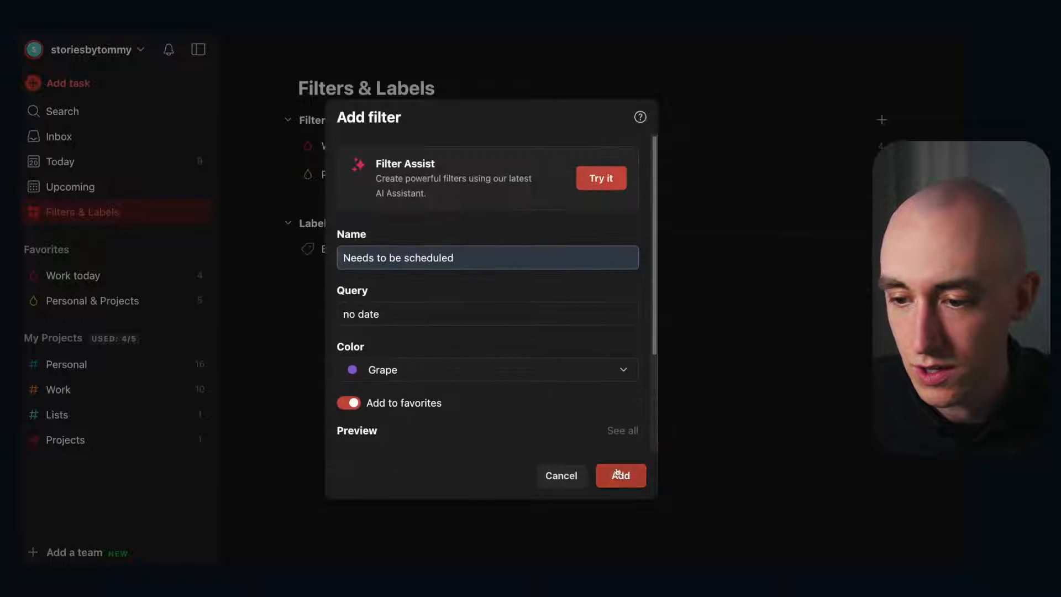
{"action": "left_click", "coordinate": [620, 475]}
Group the tasks in the "Needs to be scheduled" filter by project.
{"action": "scroll", "coordinate": [387, 251], "scroll_direction": "down", "scroll_amount": 3}
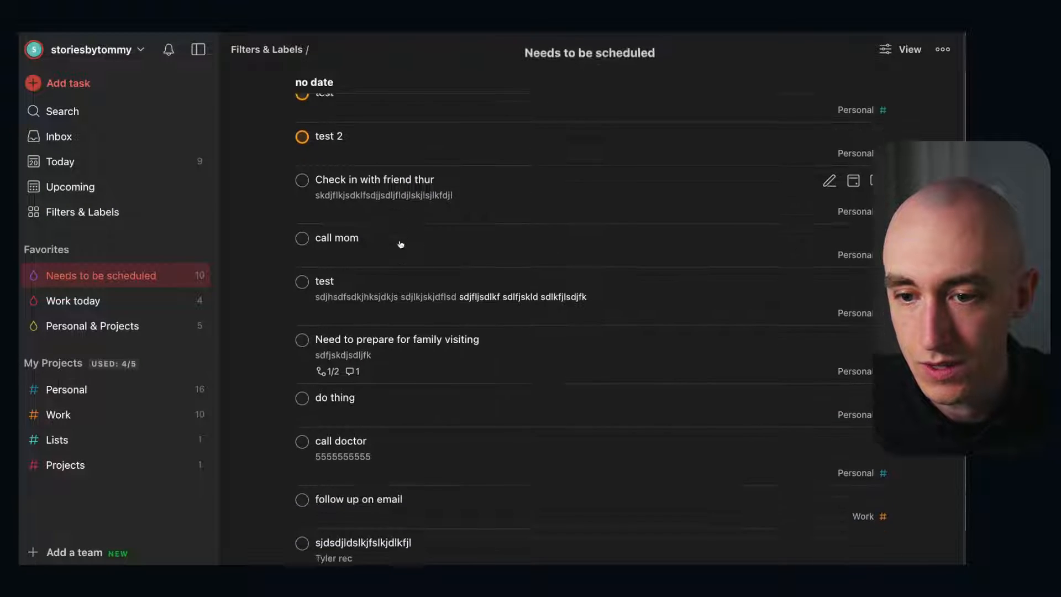
{"action": "scroll", "coordinate": [608, 166], "scroll_direction": "up", "scroll_amount": 3}
{"action": "left_click", "coordinate": [900, 49]}
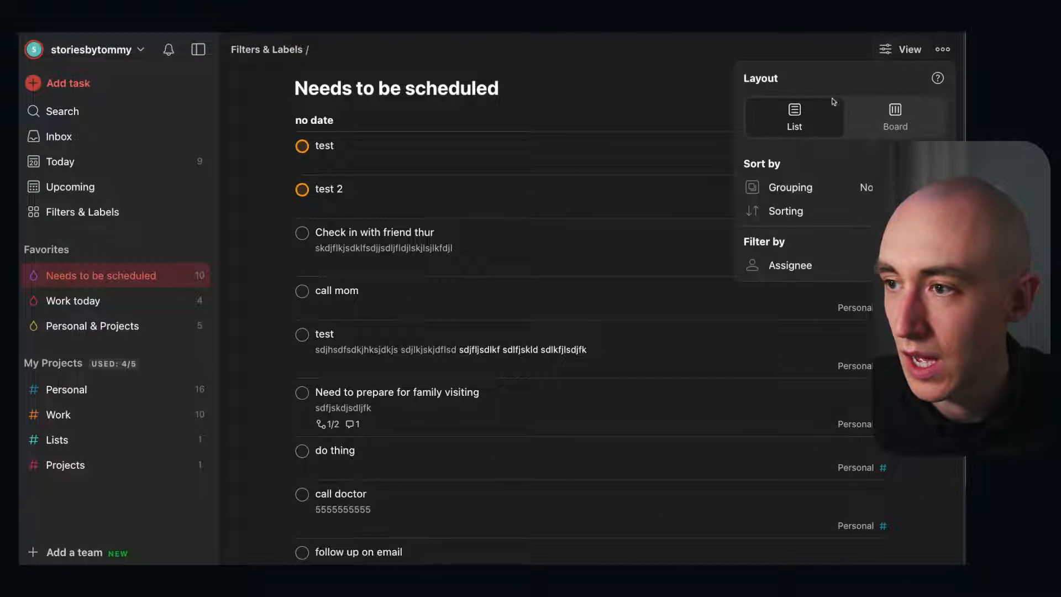
{"action": "left_click", "coordinate": [841, 188]}
{"action": "left_click", "coordinate": [827, 319]}
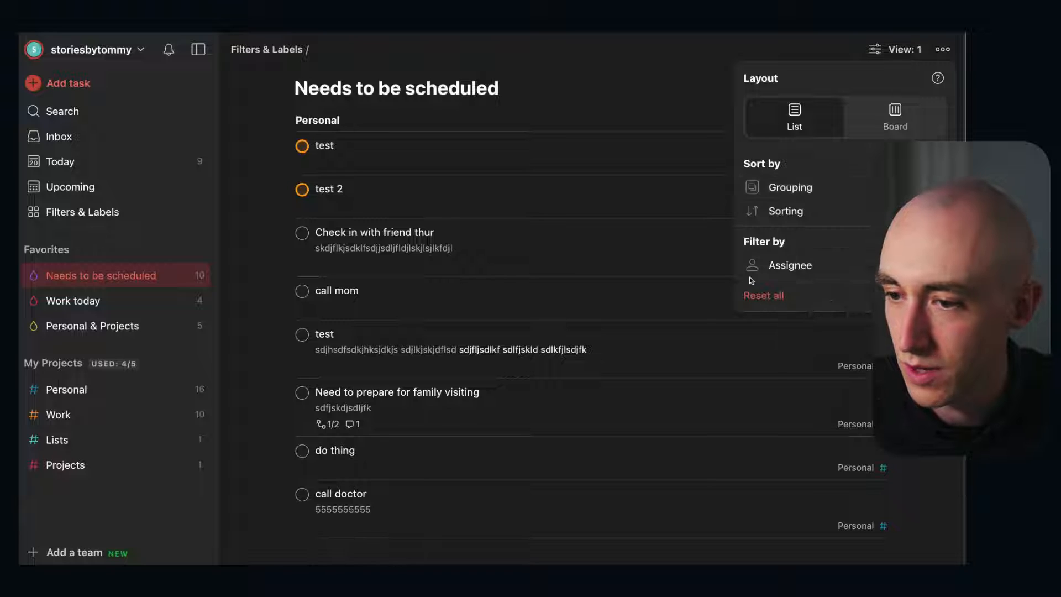
{"action": "left_click", "coordinate": [268, 356]}
{"action": "scroll", "coordinate": [415, 353], "scroll_direction": "down", "scroll_amount": 4}
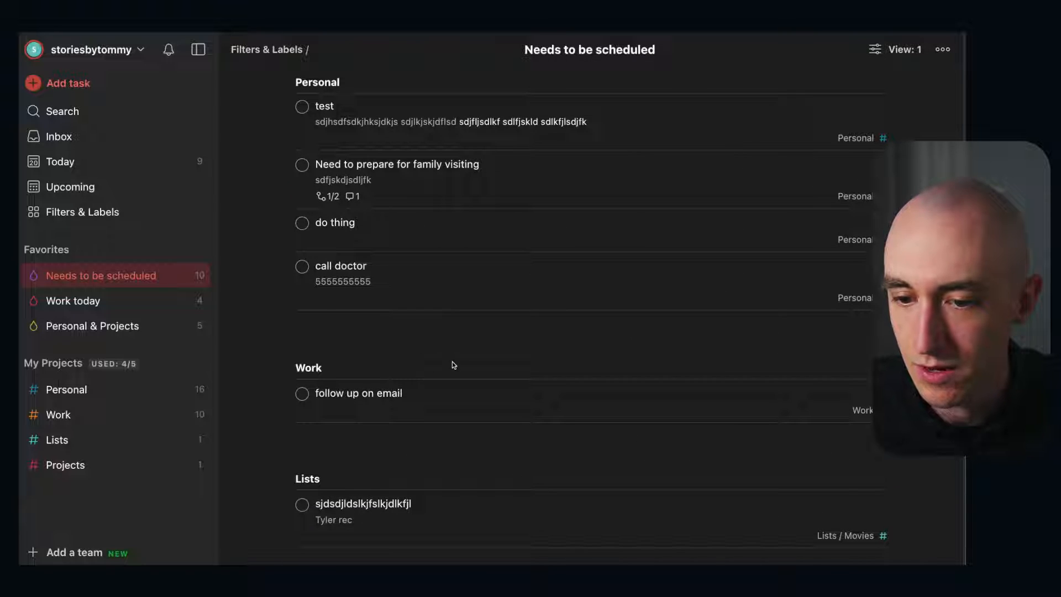
Add four sub-tasks to "follow up on email": adsjlksdfjjsdlkj, sldfjksdlkjlkfsdf, sjldkjsdkljflkfjsd and sdjlfkjsdklfkjsdl.
{"action": "left_click", "coordinate": [386, 395]}
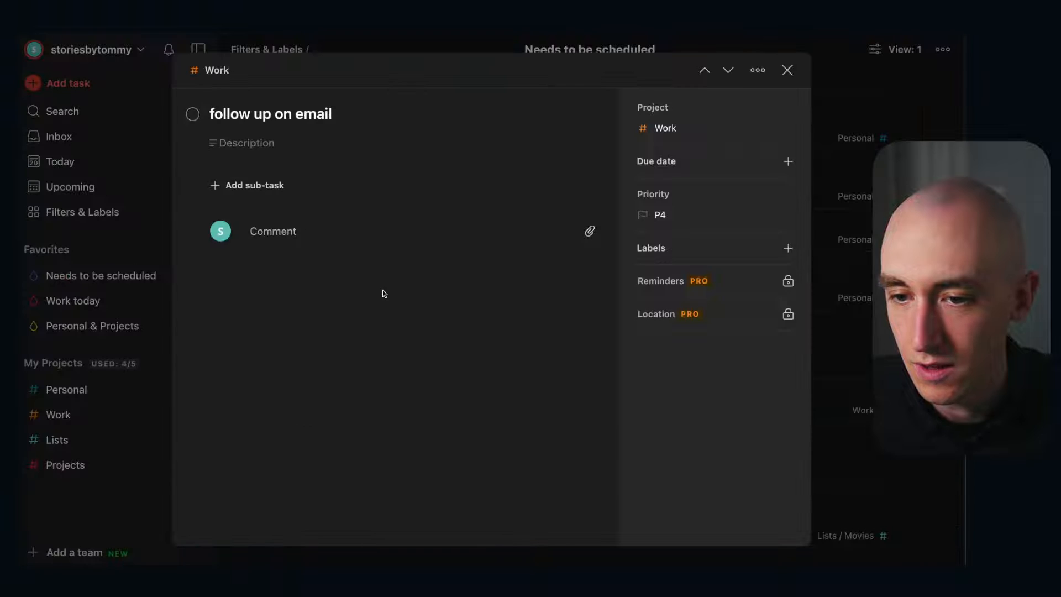
{"action": "left_click", "coordinate": [246, 185]}
{"action": "type", "text": "adsjlksdfjjsdlkj"}
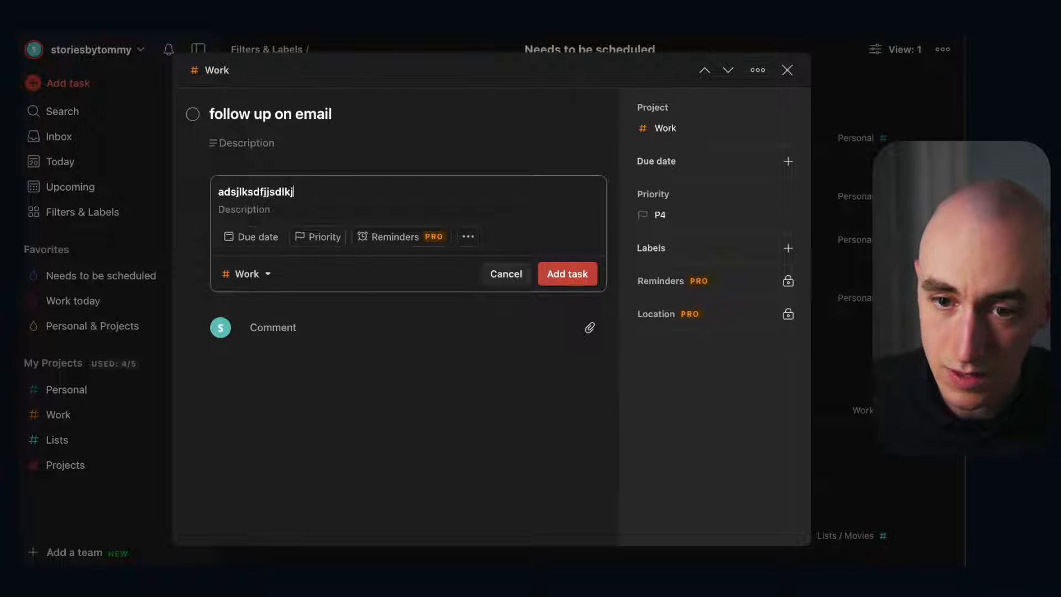
{"action": "key", "text": "Return"}
{"action": "type", "text": "sldfjksdlkjlkfsdf"}
{"action": "key", "text": "Return"}
{"action": "type", "text": "sjldkjsdkljflkfjsd"}
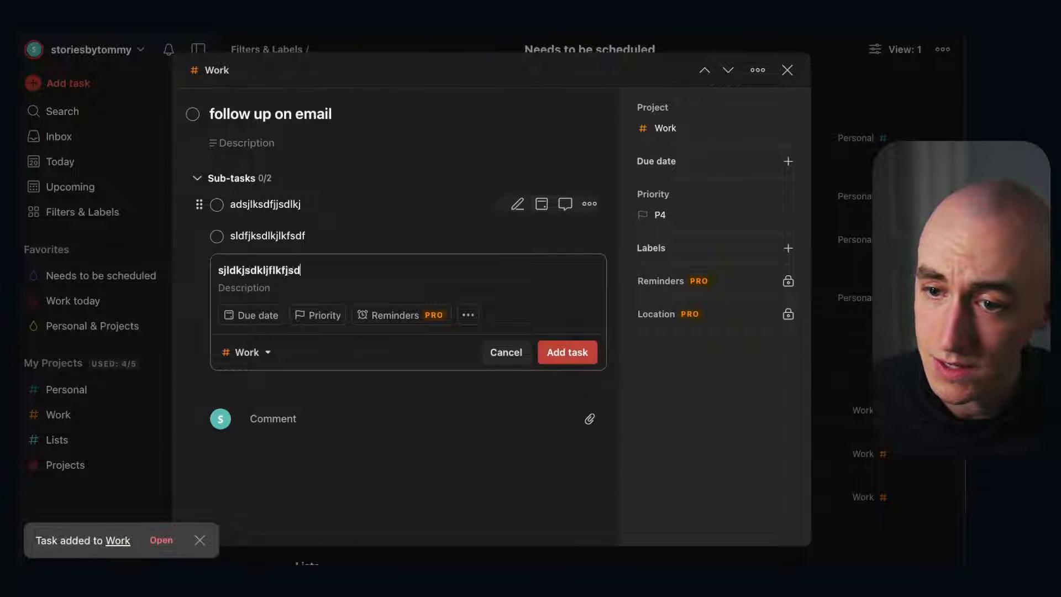
{"action": "key", "text": "Return"}
{"action": "type", "text": "sdjlfkjsdklfkjsdl"}
{"action": "key", "text": "Return"}
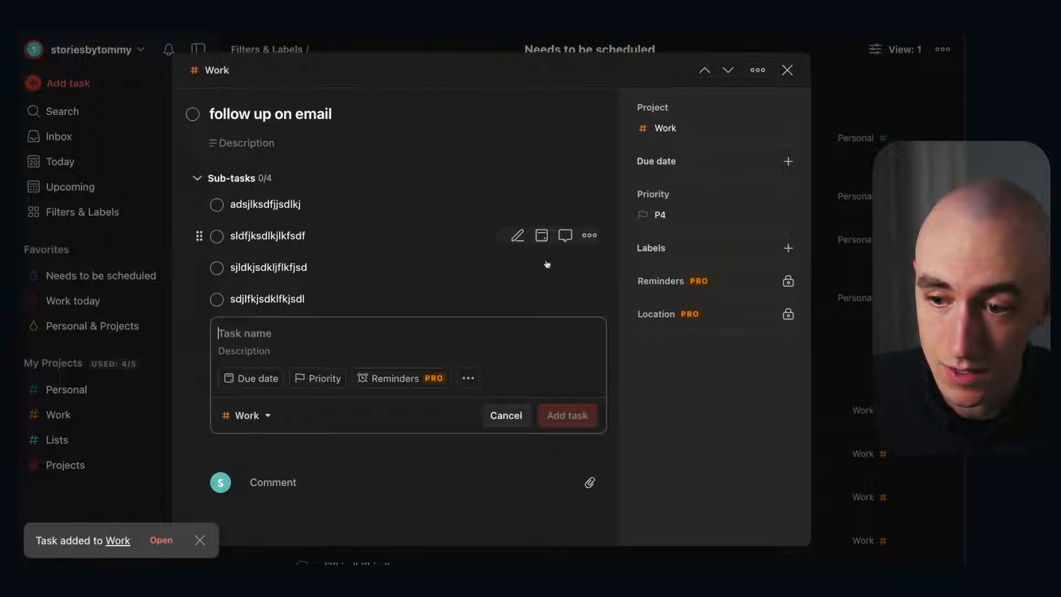
{"action": "left_click", "coordinate": [516, 417]}
{"action": "key", "text": "Escape"}
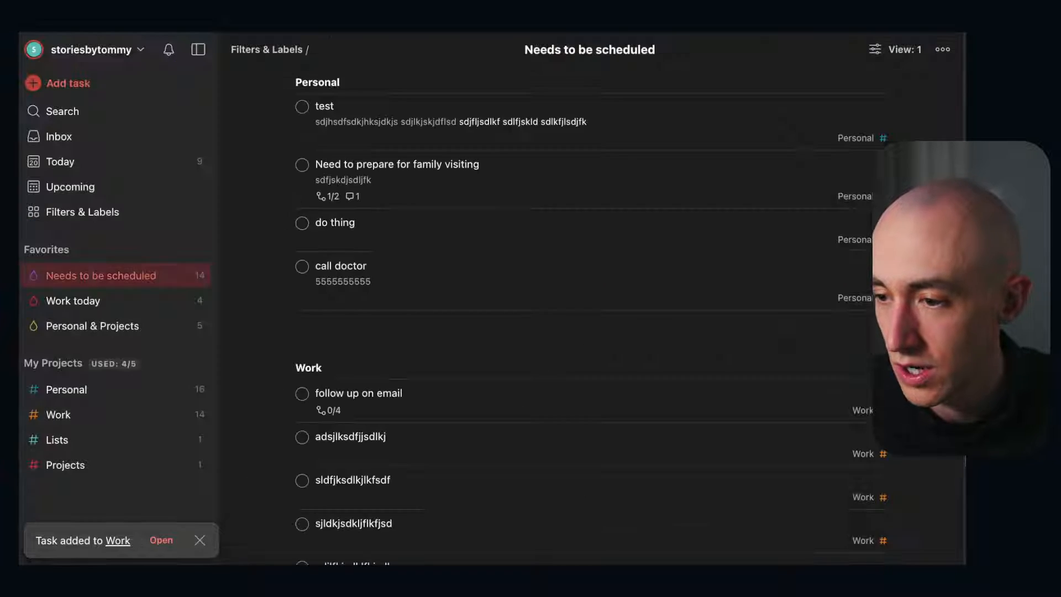
Exclude sub-tasks from the "Needs to be scheduled" filter by saving its query as no date & !subtask.
{"action": "scroll", "coordinate": [482, 254], "scroll_direction": "down", "scroll_amount": 3}
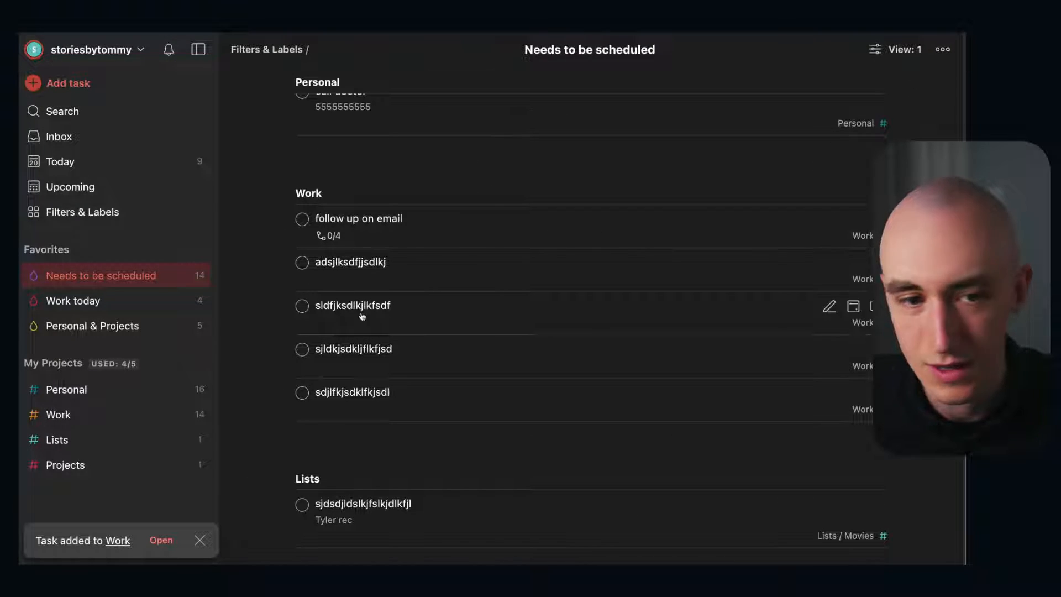
{"action": "scroll", "coordinate": [381, 257], "scroll_direction": "up", "scroll_amount": 3}
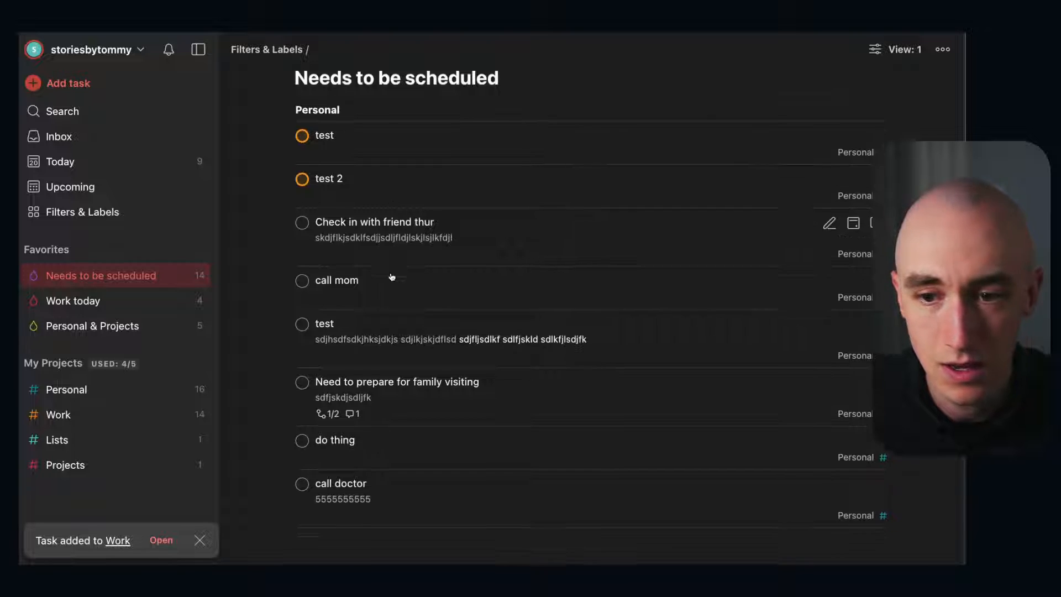
{"action": "scroll", "coordinate": [359, 277], "scroll_direction": "down", "scroll_amount": 3}
{"action": "scroll", "coordinate": [385, 312], "scroll_direction": "up", "scroll_amount": 5}
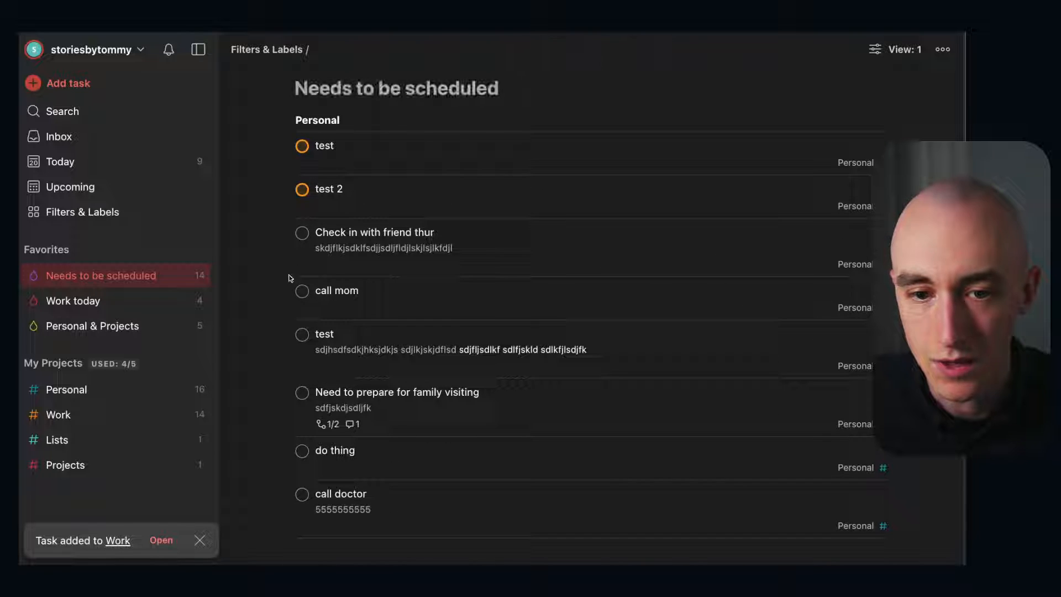
{"action": "left_click", "coordinate": [943, 49]}
{"action": "left_click", "coordinate": [867, 80]}
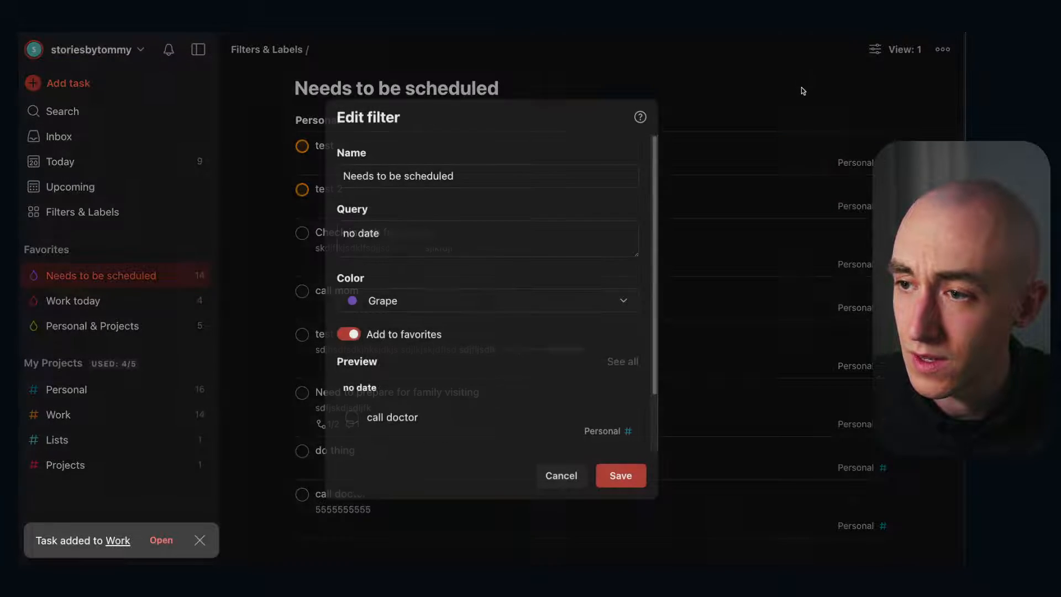
{"action": "left_click", "coordinate": [450, 239]}
{"action": "type", "text": "& "}
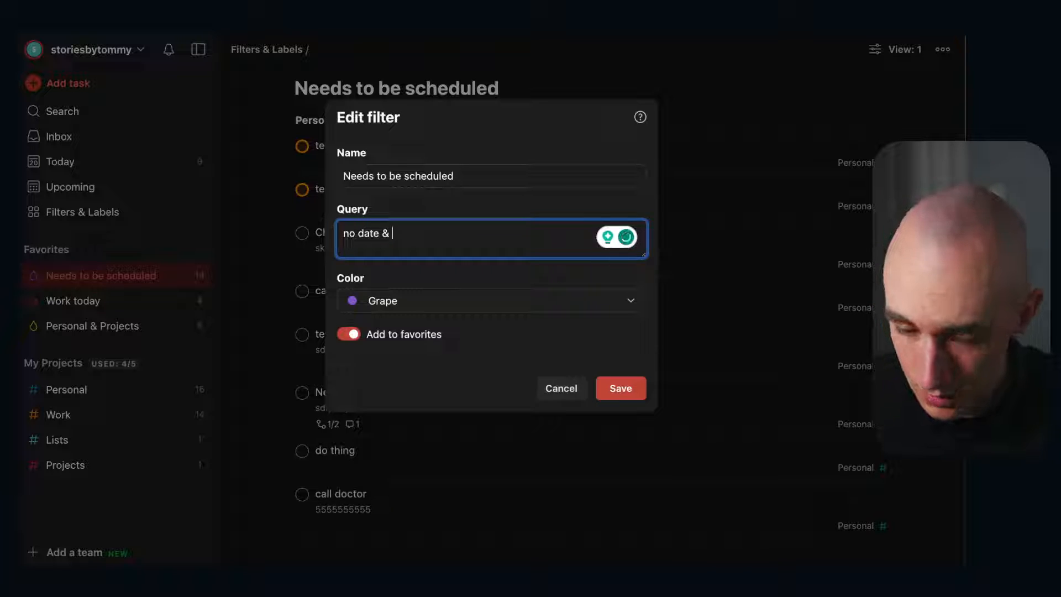
{"action": "type", "text": "subtas"}
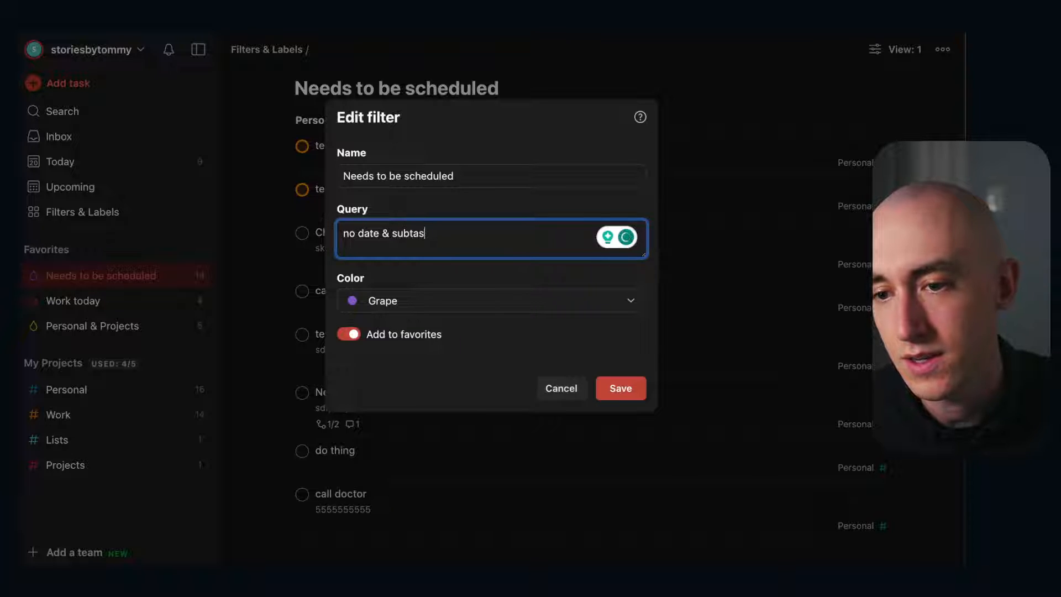
{"action": "type", "text": "k"}
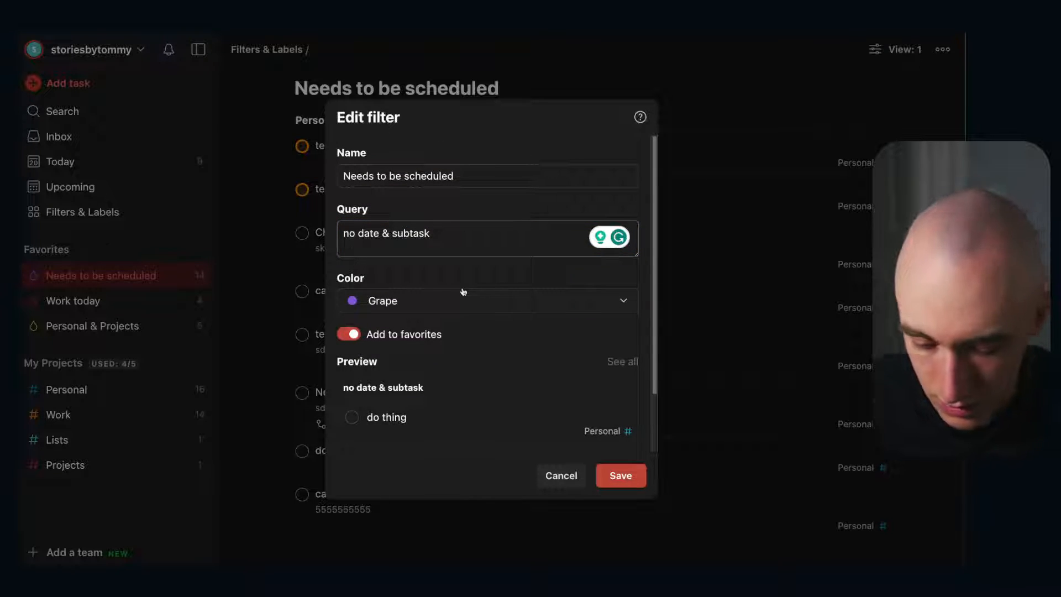
{"action": "type", "text": "!"}
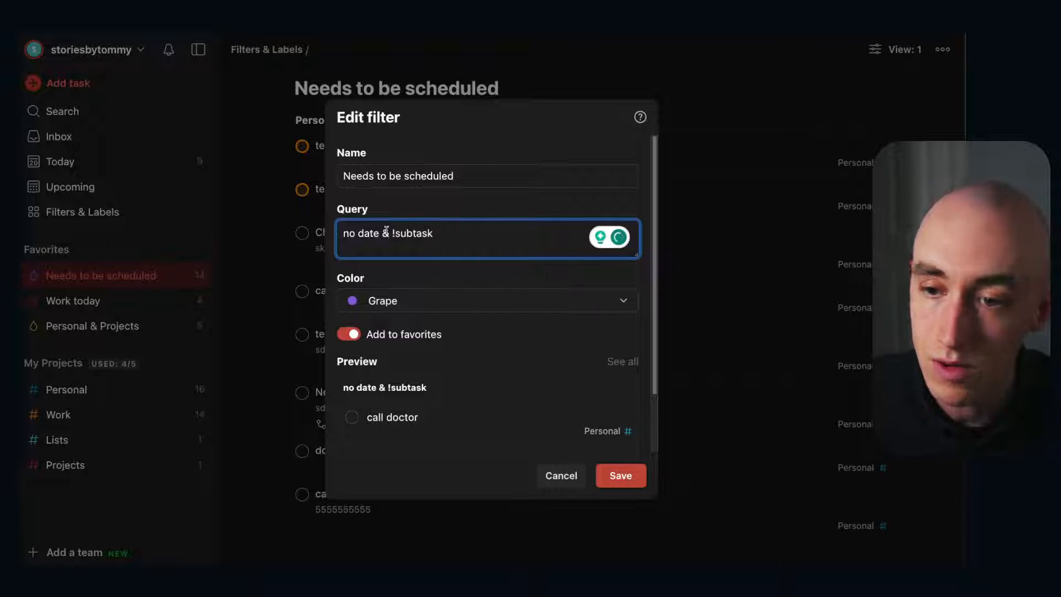
{"action": "left_click", "coordinate": [640, 476]}
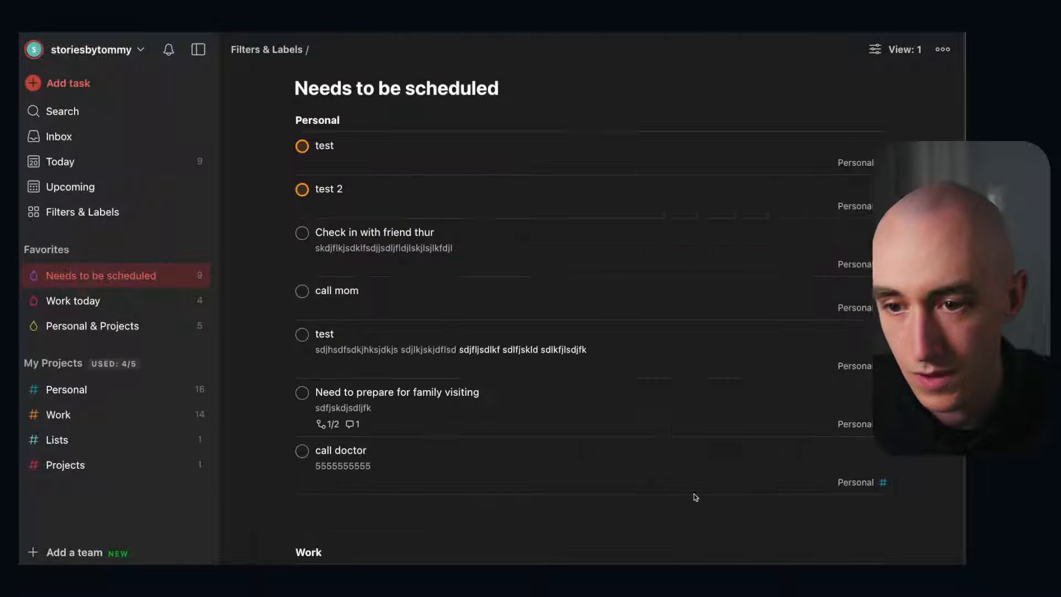
Extend the "Needs to be scheduled" filter's query to no date & !subtask & !#list and save it.
{"action": "scroll", "coordinate": [402, 130], "scroll_direction": "down", "scroll_amount": 1}
{"action": "scroll", "coordinate": [489, 182], "scroll_direction": "down", "scroll_amount": 3}
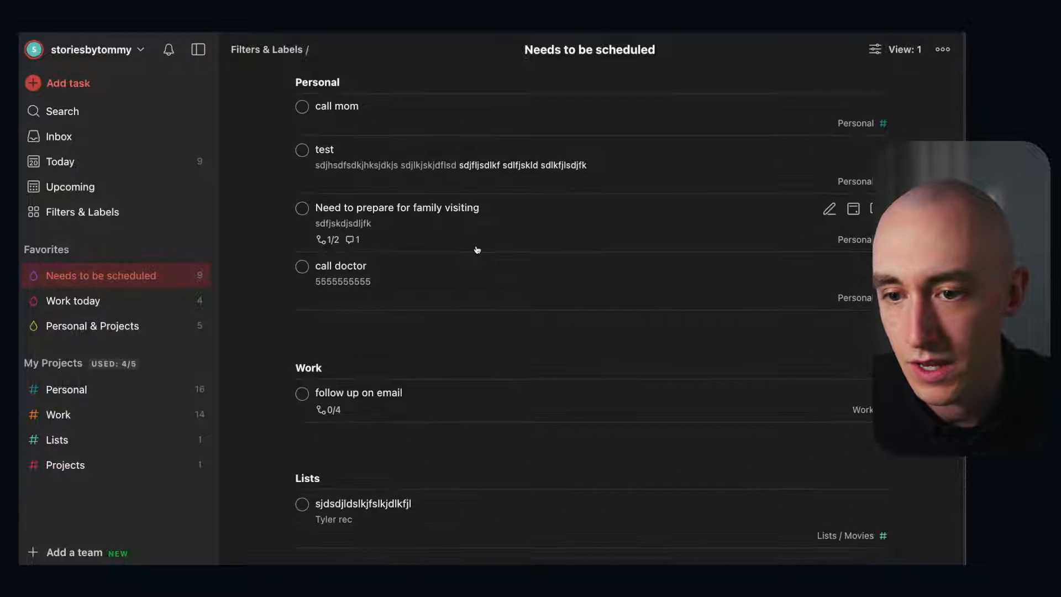
{"action": "scroll", "coordinate": [455, 198], "scroll_direction": "up", "scroll_amount": 4}
{"action": "scroll", "coordinate": [386, 246], "scroll_direction": "down", "scroll_amount": 4}
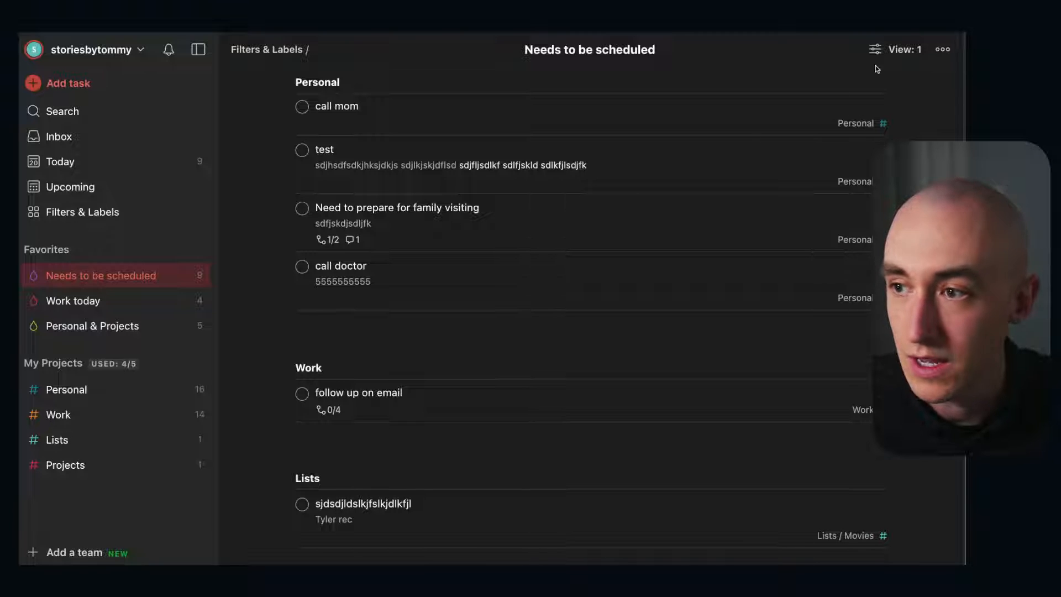
{"action": "left_click", "coordinate": [943, 49]}
{"action": "left_click", "coordinate": [830, 77]}
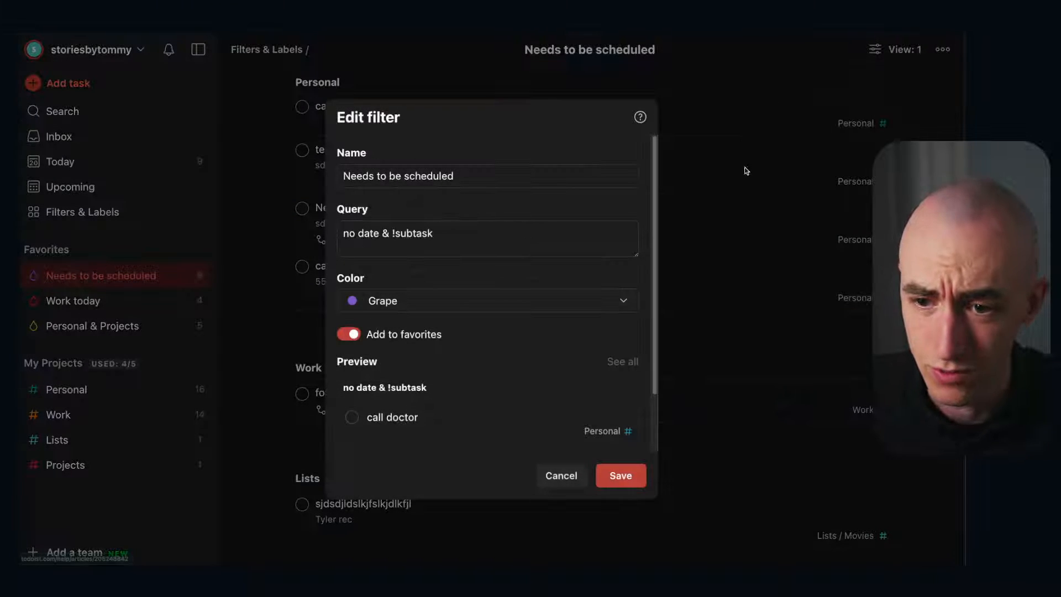
{"action": "left_click", "coordinate": [514, 238]}
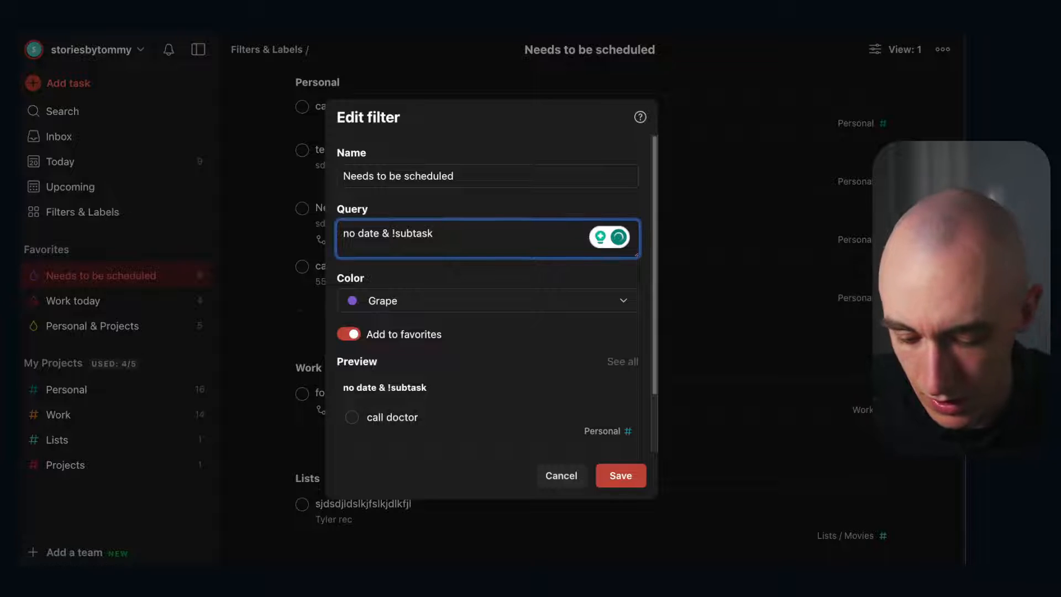
{"action": "type", "text": "&"}
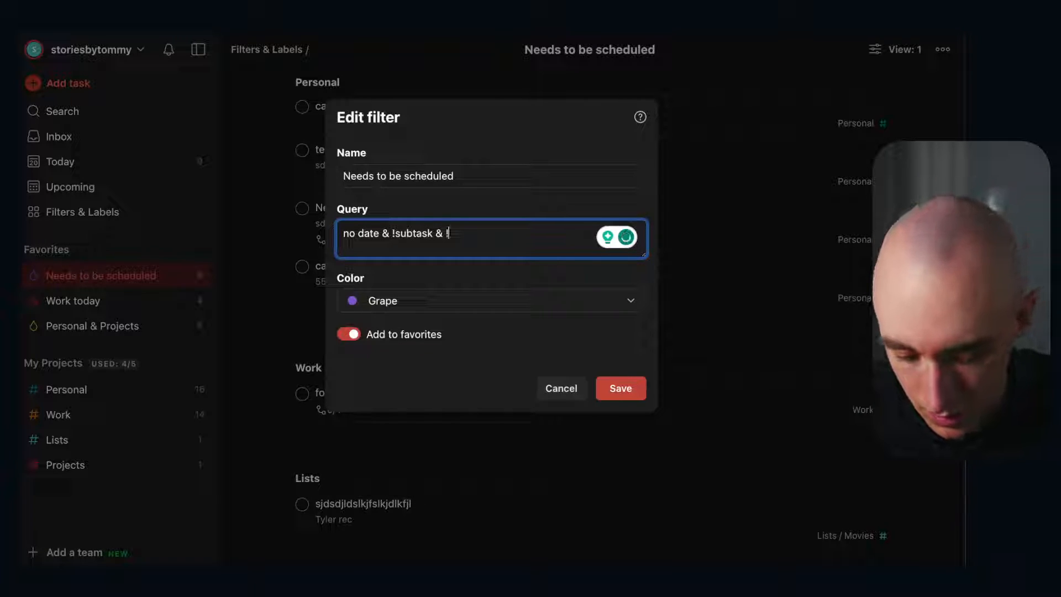
{"action": "type", "text": " !#l"}
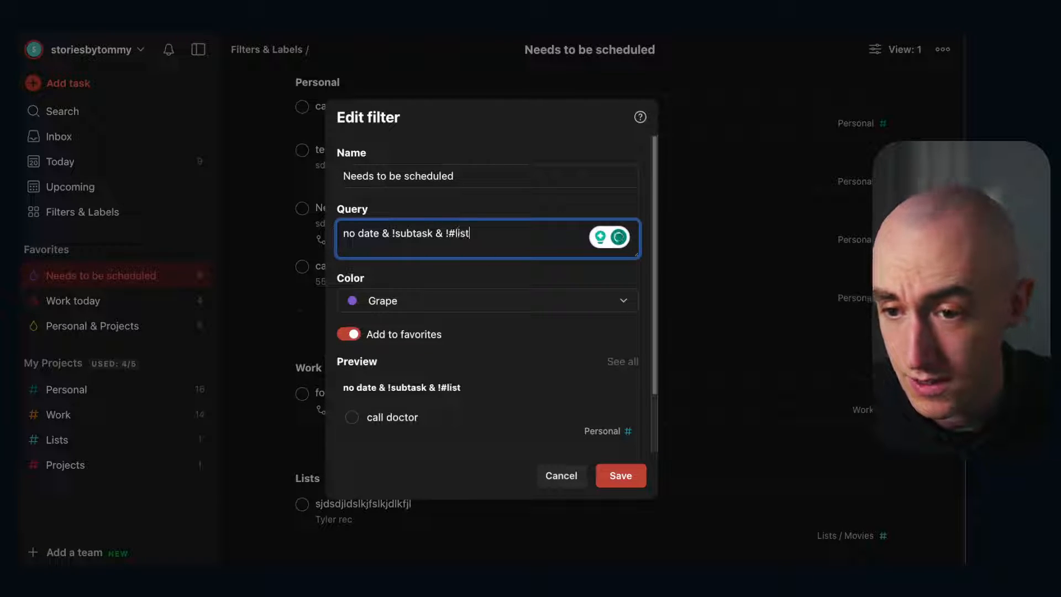
{"action": "type", "text": "ist"}
{"action": "left_click", "coordinate": [632, 476]}
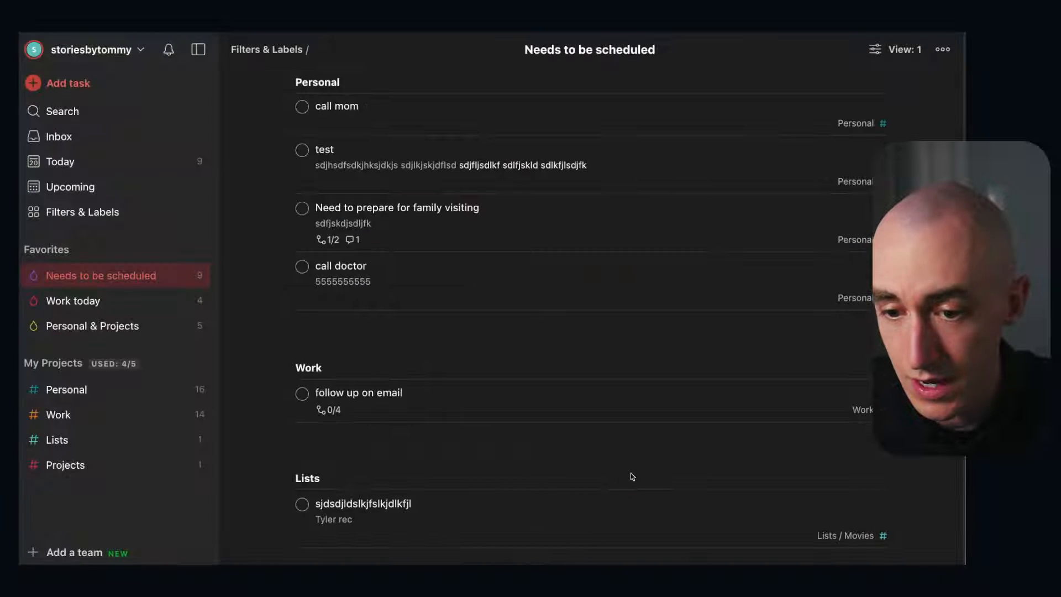
Correct the project name in the filter's query so it reads no date & !subtask & !#lists, and save it.
{"action": "left_click", "coordinate": [942, 49]}
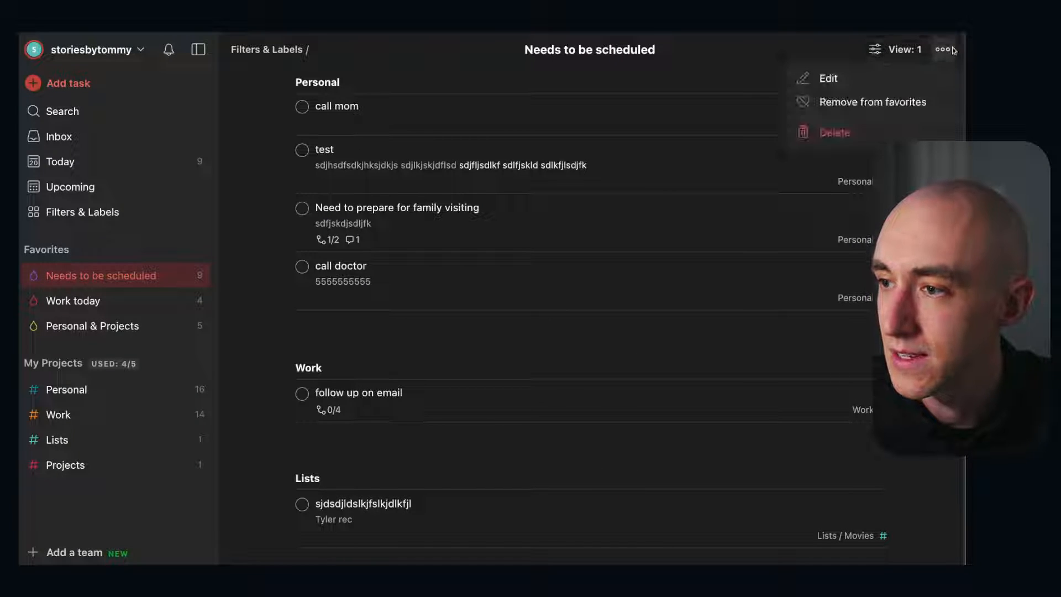
{"action": "left_click", "coordinate": [867, 78]}
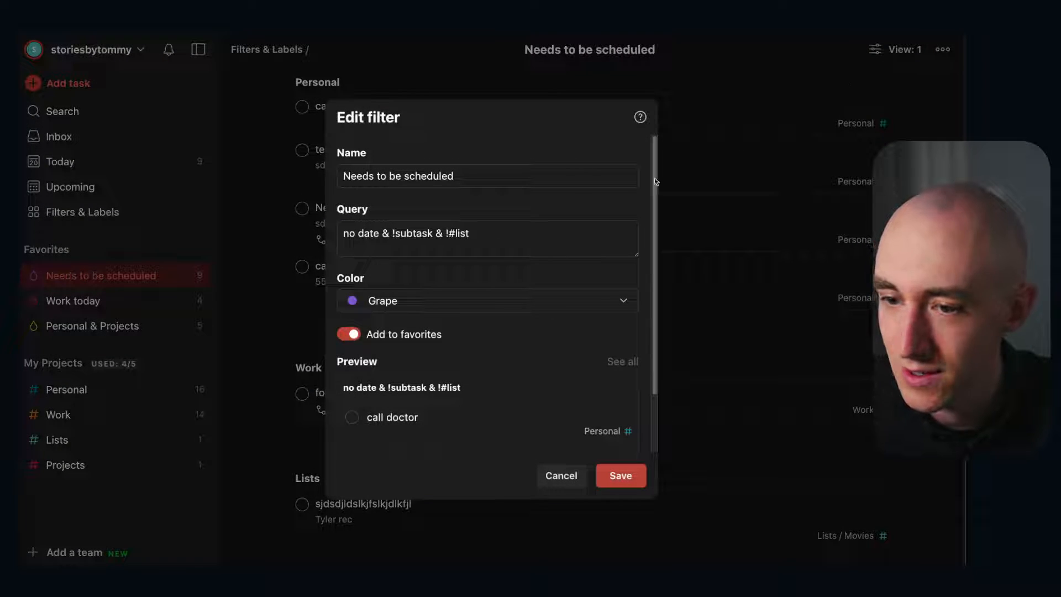
{"action": "left_click", "coordinate": [497, 234]}
{"action": "type", "text": "s"}
{"action": "left_click", "coordinate": [625, 484]}
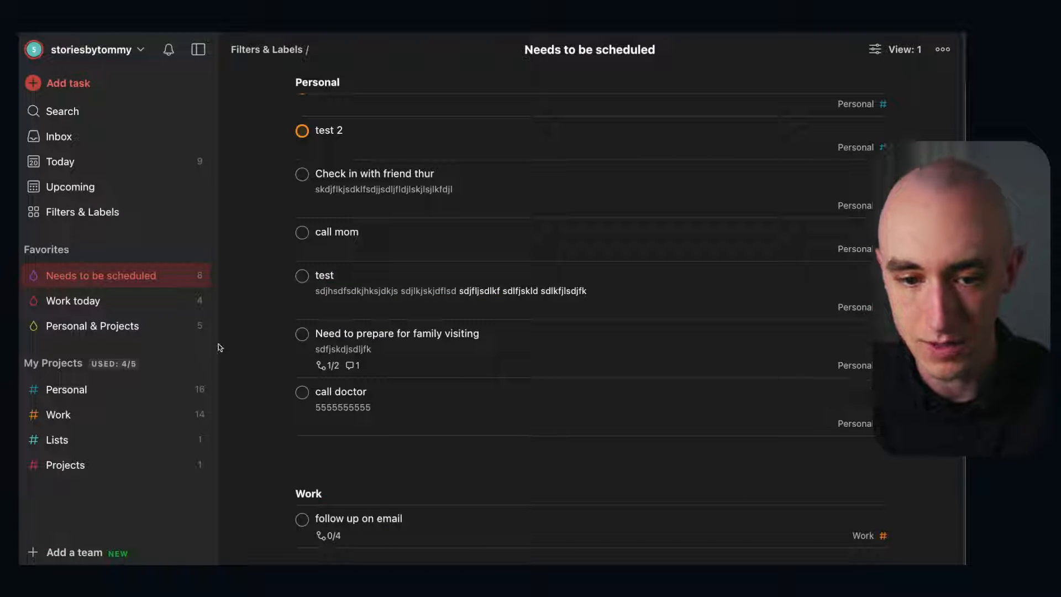
Add an undated task "sdfsfdssd" to the Video Projects section of Projects and check the "Needs to be scheduled" filter for it.
{"action": "left_click", "coordinate": [74, 467]}
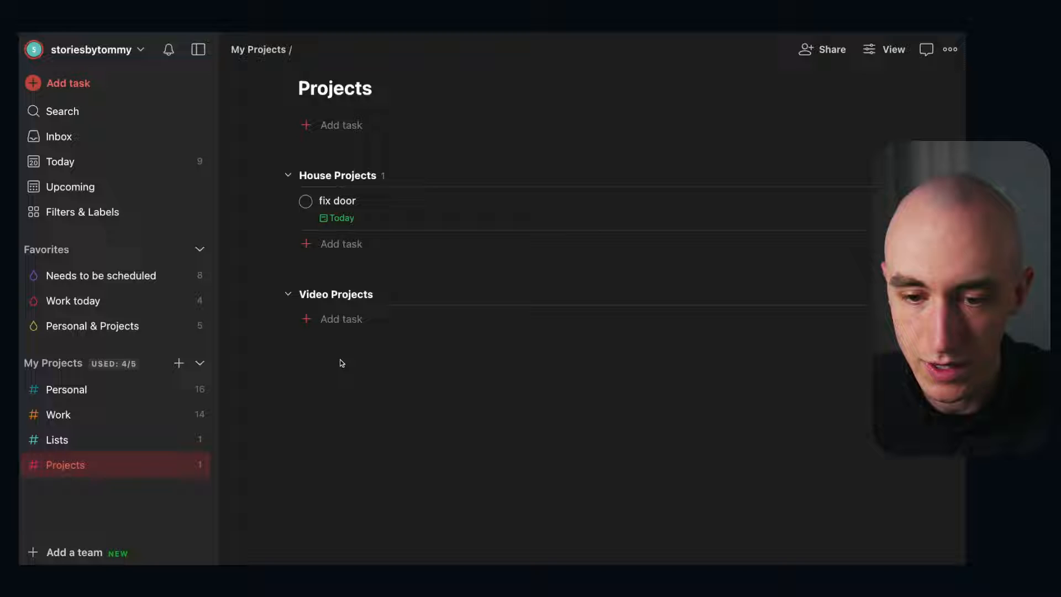
{"action": "left_click", "coordinate": [341, 319]}
{"action": "type", "text": "sdfsfdssd"}
{"action": "key", "text": "Return"}
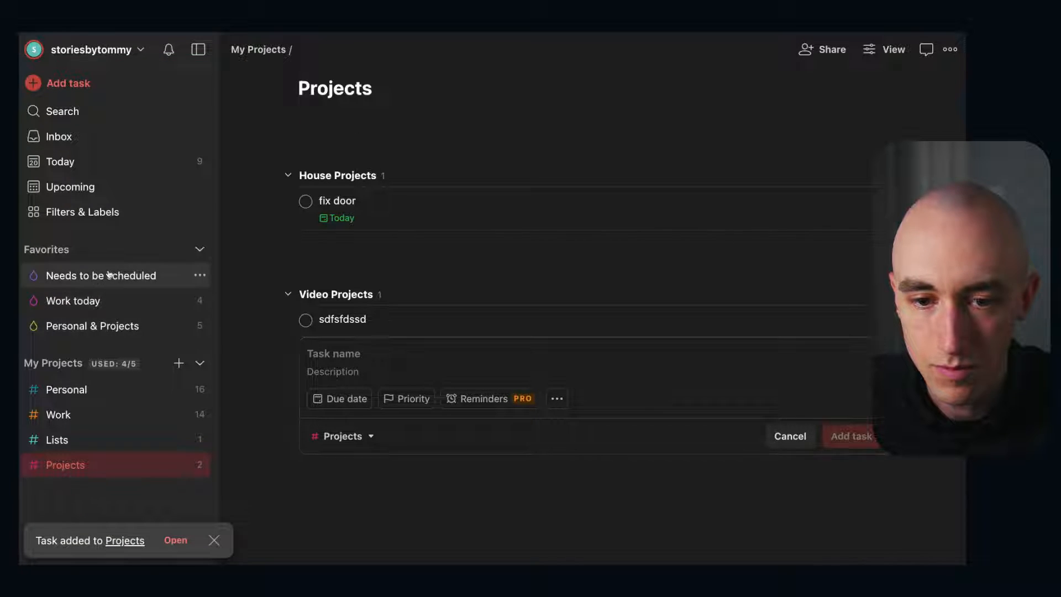
{"action": "left_click", "coordinate": [91, 275]}
{"action": "scroll", "coordinate": [562, 318], "scroll_direction": "down", "scroll_amount": 3}
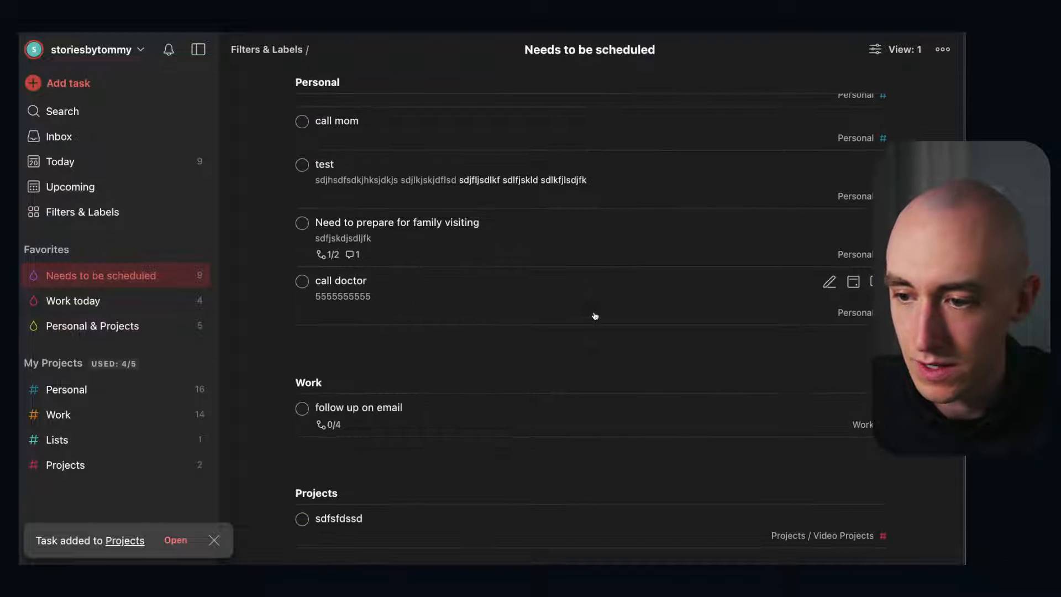
{"action": "scroll", "coordinate": [593, 326], "scroll_direction": "up", "scroll_amount": 2}
{"action": "scroll", "coordinate": [586, 326], "scroll_direction": "down", "scroll_amount": 2}
{"action": "scroll", "coordinate": [582, 322], "scroll_direction": "up", "scroll_amount": 3}
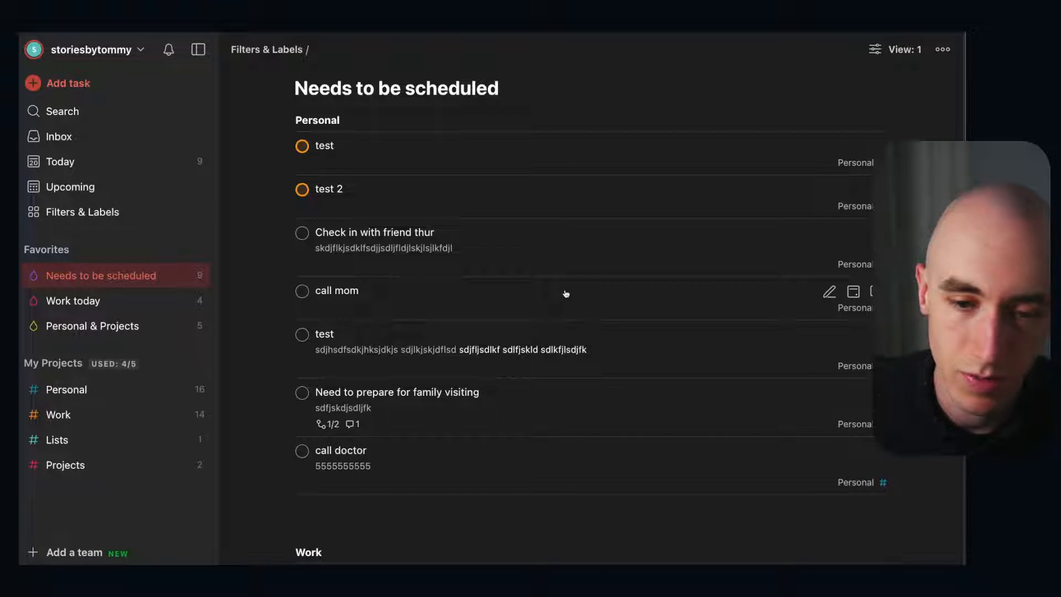
{"action": "left_click", "coordinate": [129, 390]}
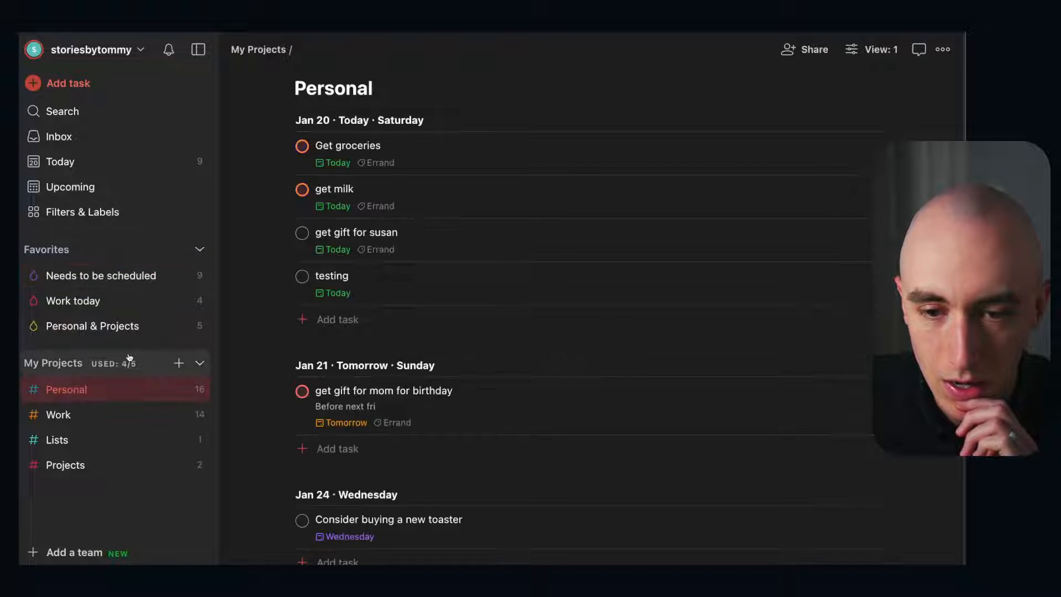
Add a task "Do weekly review" to the Personal project, recurring every Monday, with "weekly" kept as plain text in its name.
{"action": "left_click", "coordinate": [89, 136]}
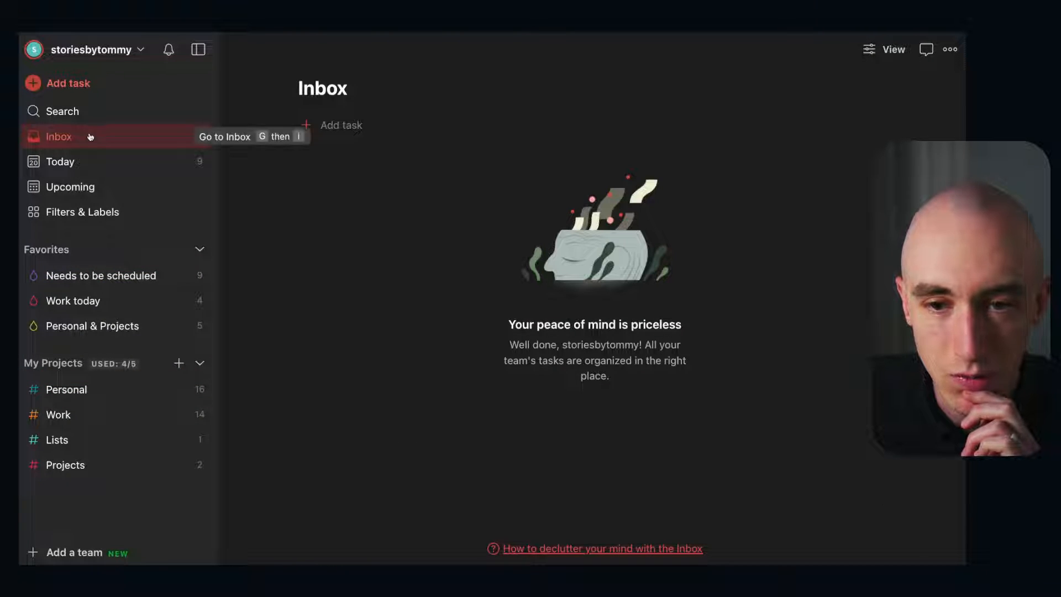
{"action": "left_click", "coordinate": [307, 125]}
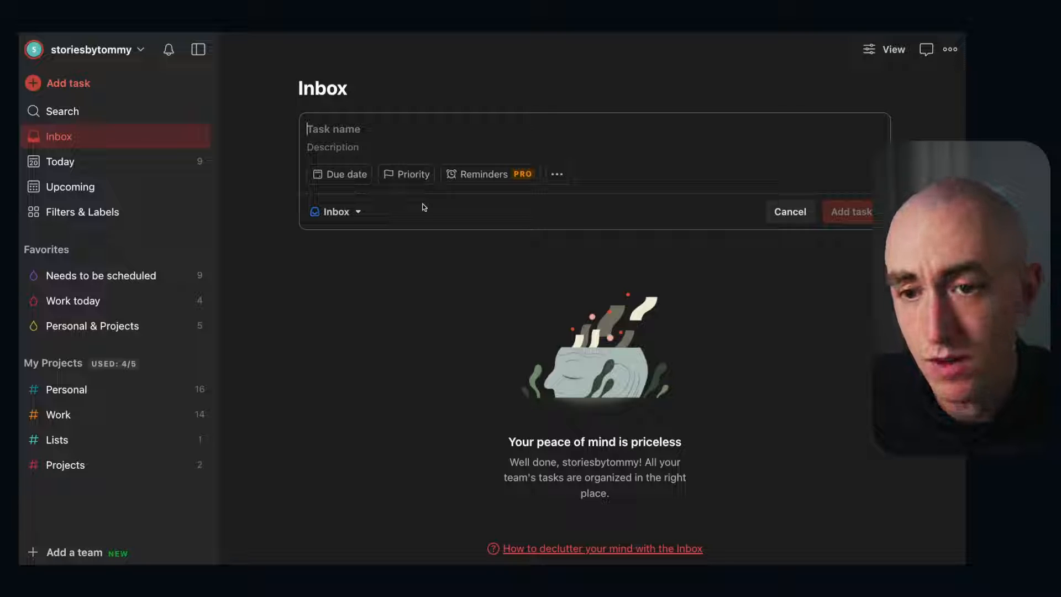
{"action": "left_click", "coordinate": [790, 212]}
{"action": "type", "text": "a"}
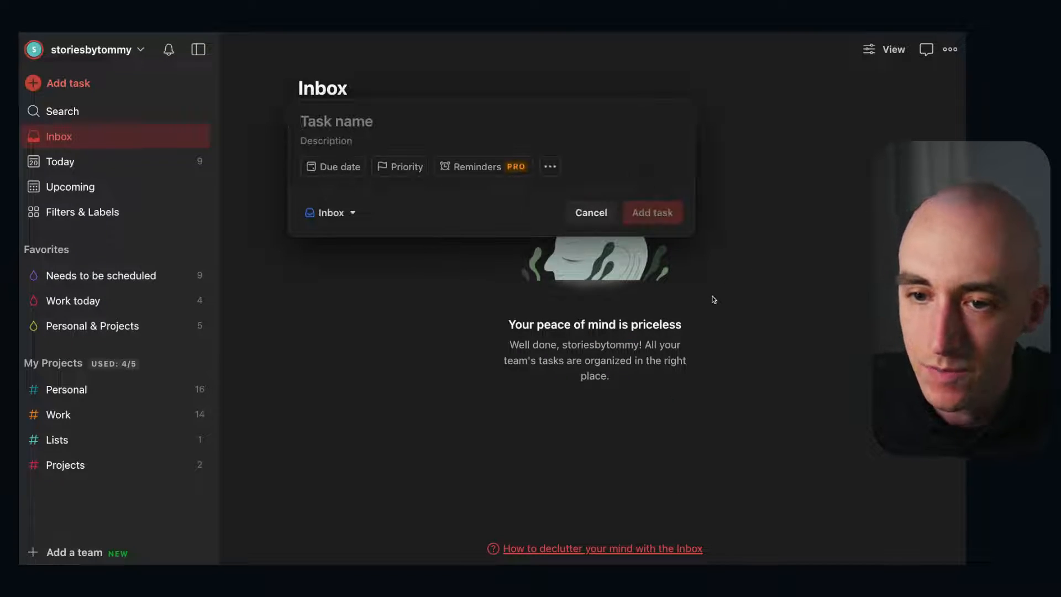
{"action": "type", "text": "Do w"}
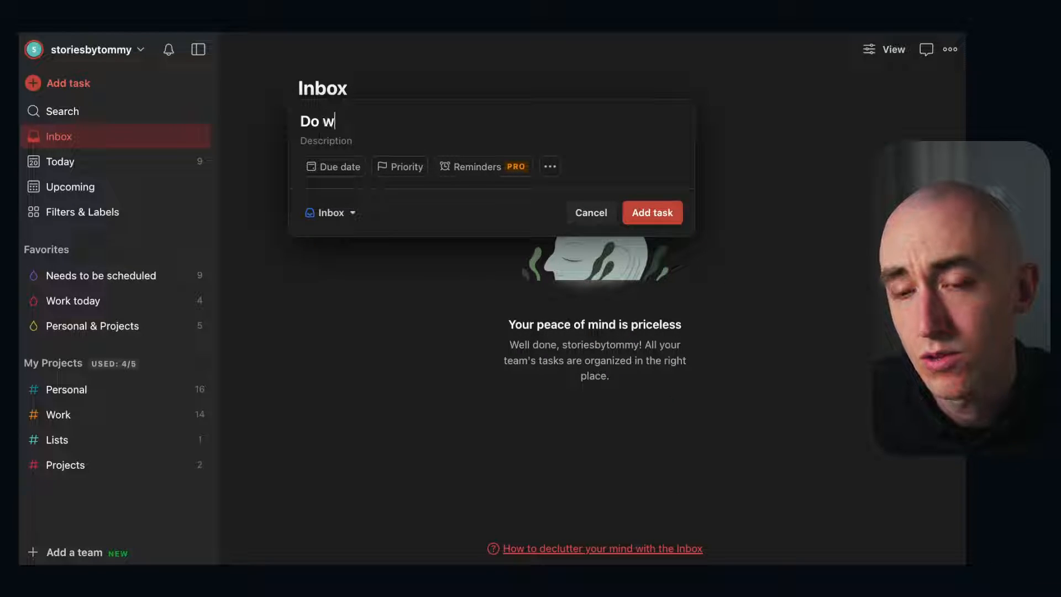
{"action": "type", "text": "eekly review"}
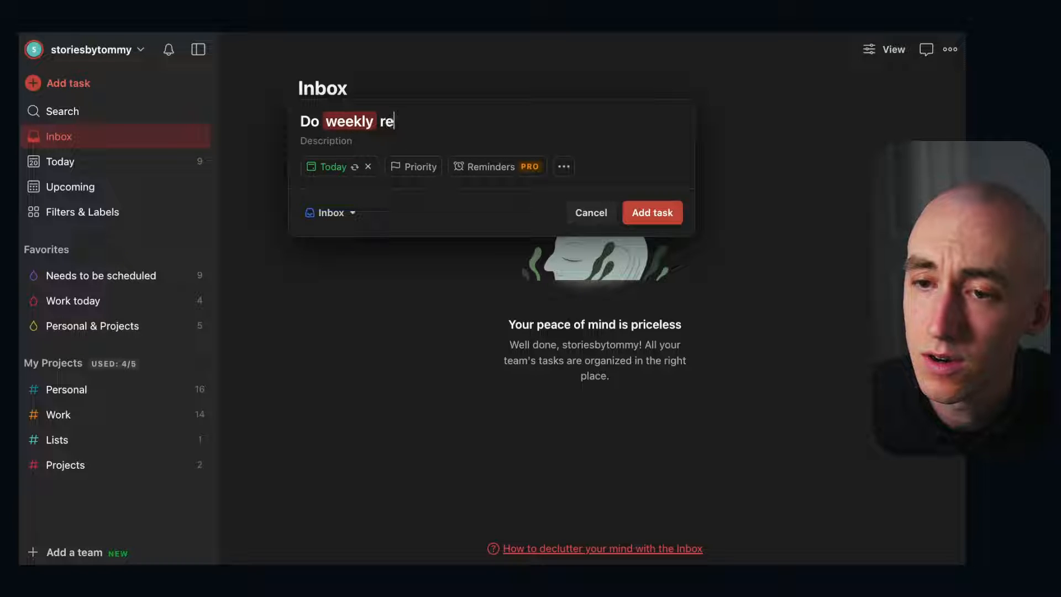
{"action": "left_click", "coordinate": [380, 123]}
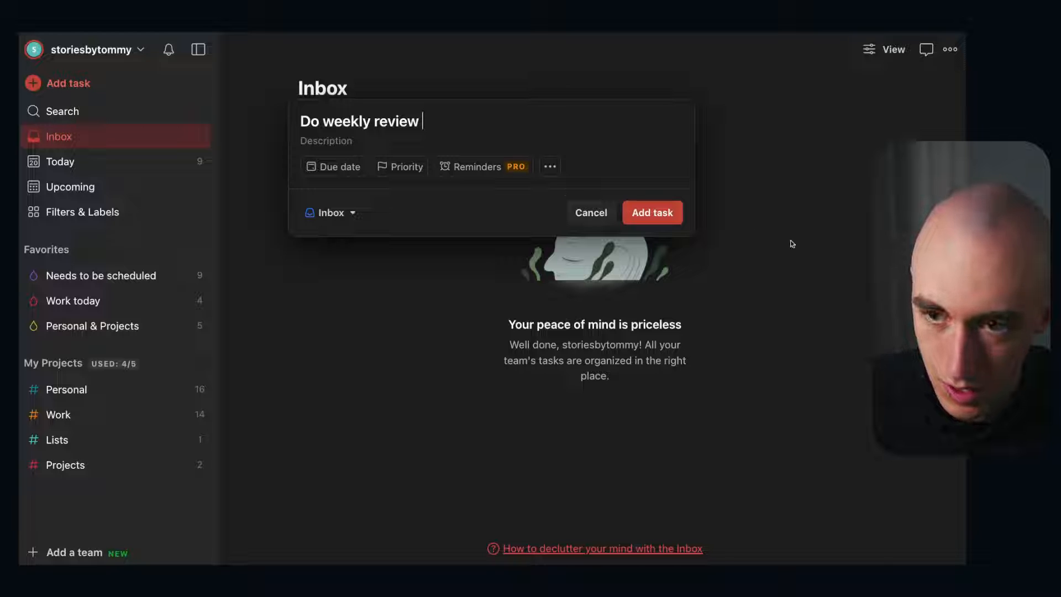
{"action": "type", "text": "ev "}
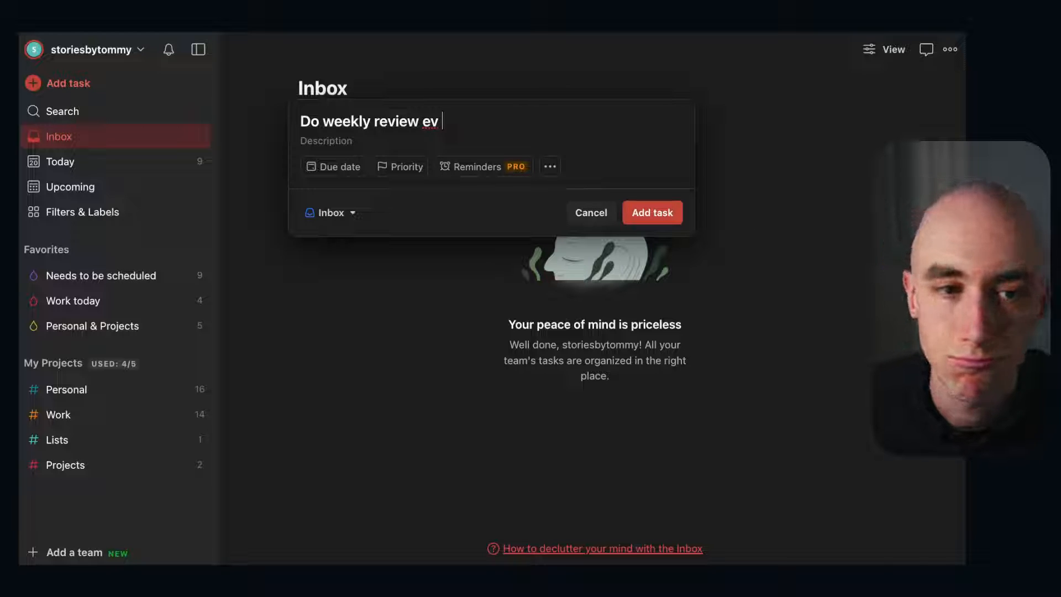
{"action": "type", "text": "mon"}
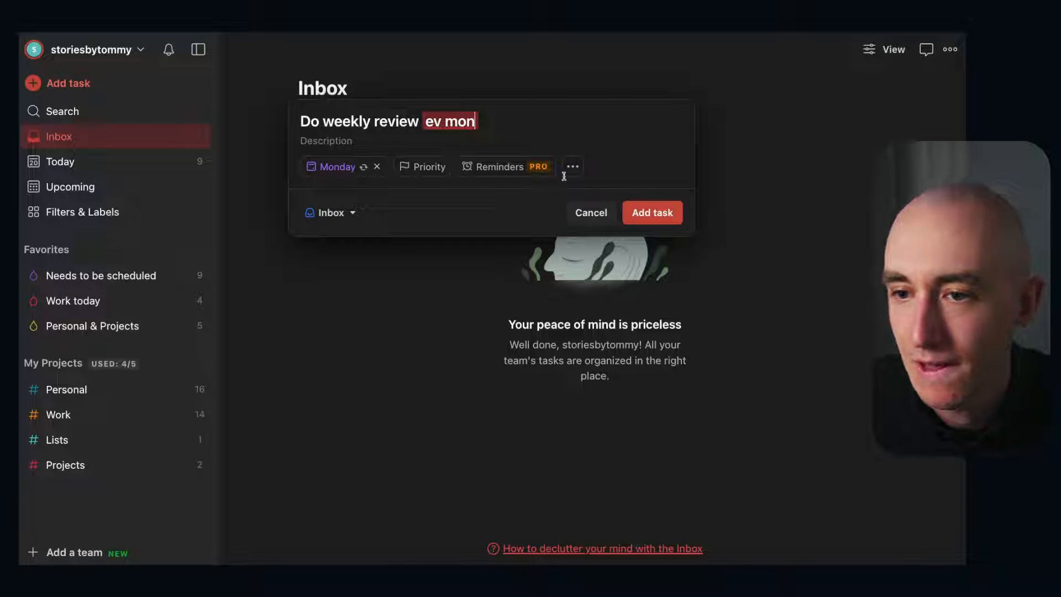
{"action": "type", "text": "#pe"}
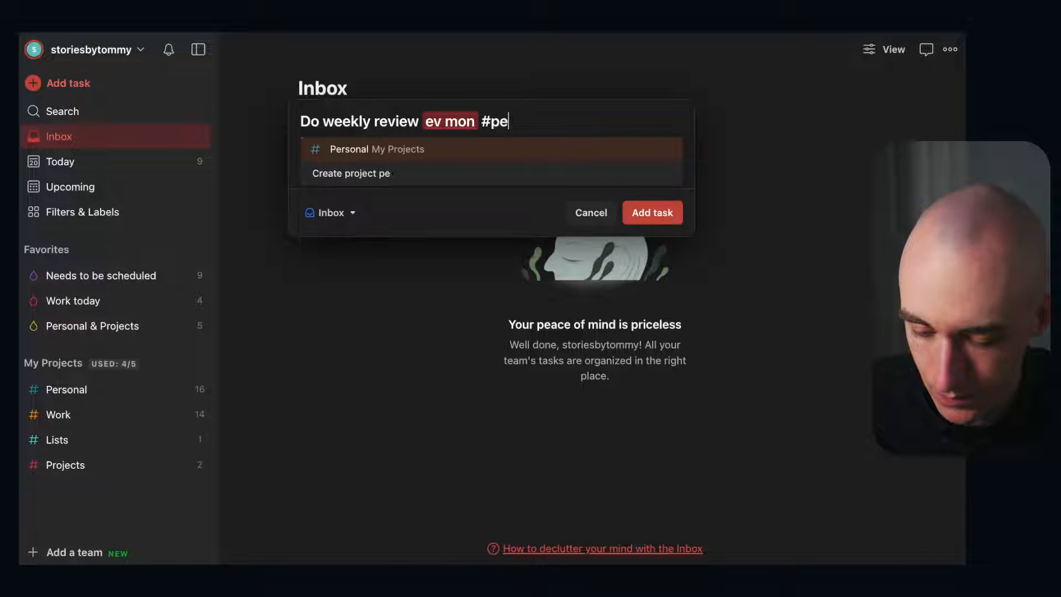
{"action": "key", "text": "Return"}
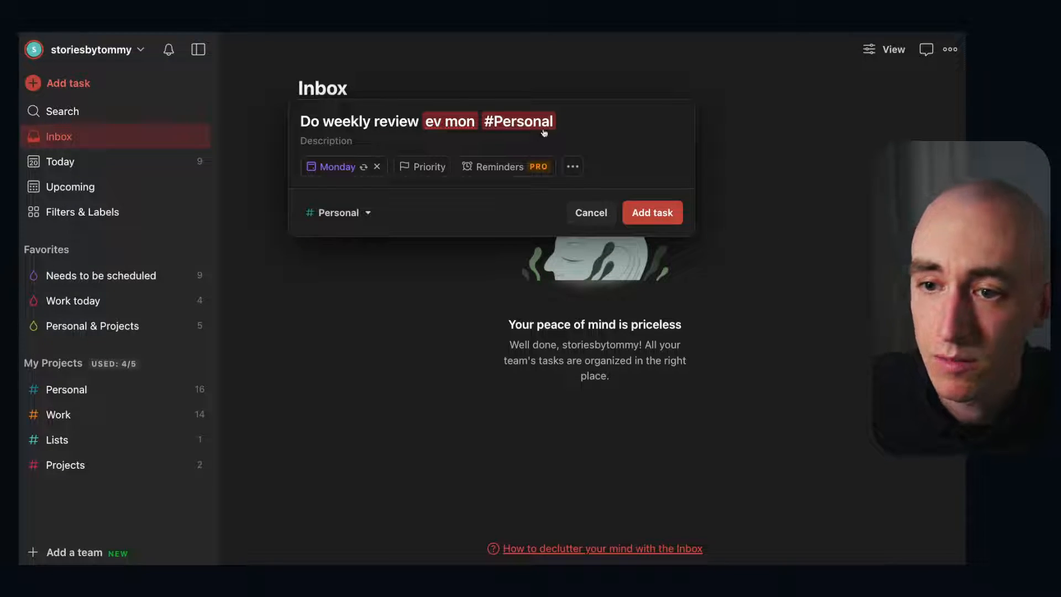
{"action": "key", "text": "Return"}
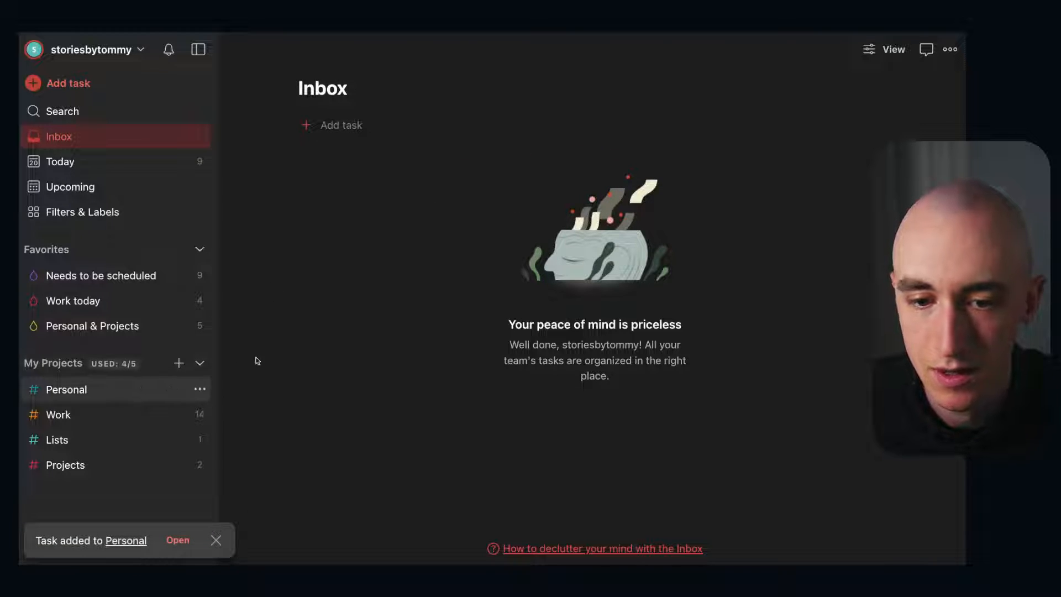
Open the "Do weekly review" task in the Personal project and add a sub-task "Clear out inbox" to it.
{"action": "left_click", "coordinate": [66, 389]}
{"action": "scroll", "coordinate": [398, 387], "scroll_direction": "down", "scroll_amount": 1}
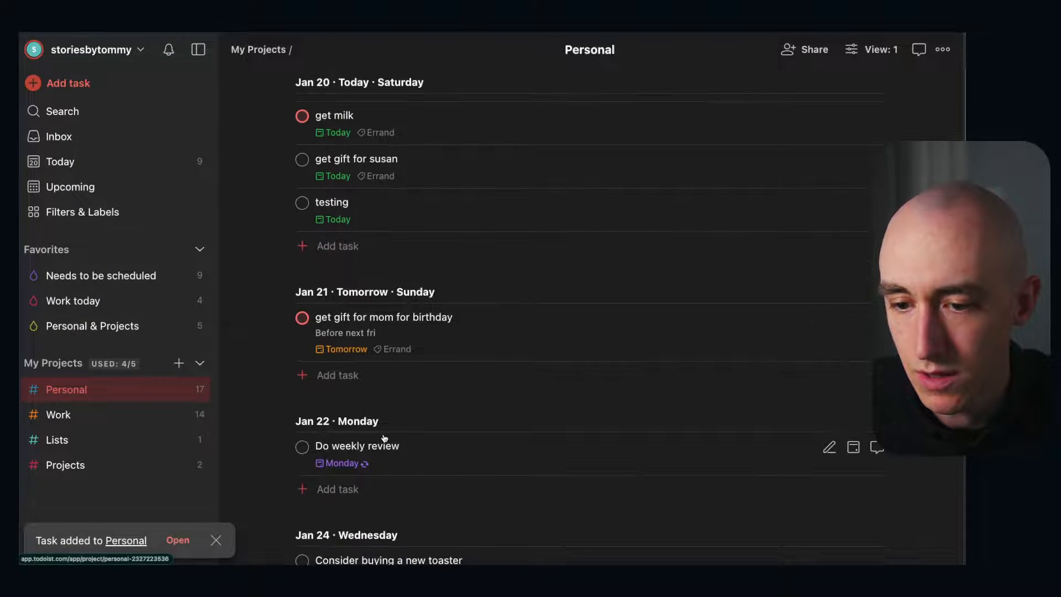
{"action": "left_click", "coordinate": [384, 438]}
{"action": "left_click", "coordinate": [212, 185]}
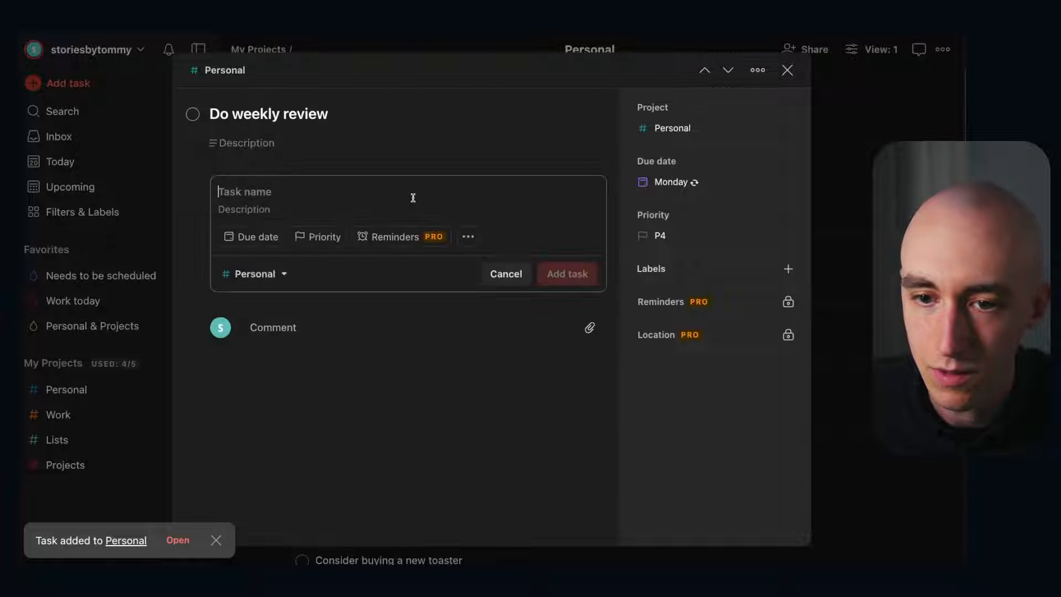
{"action": "type", "text": "Clear out inbox"}
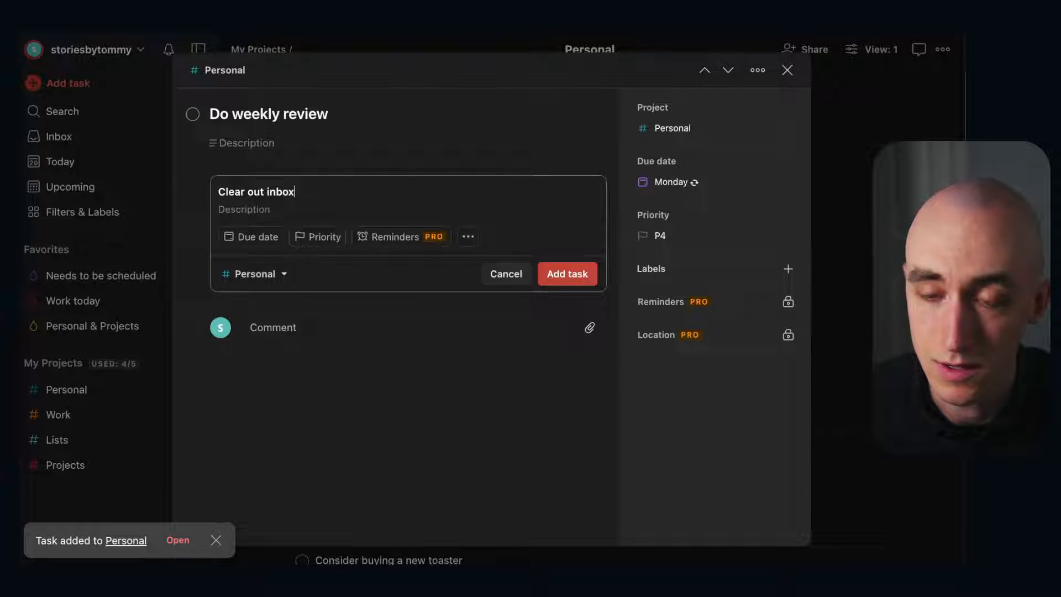
{"action": "key", "text": "Return"}
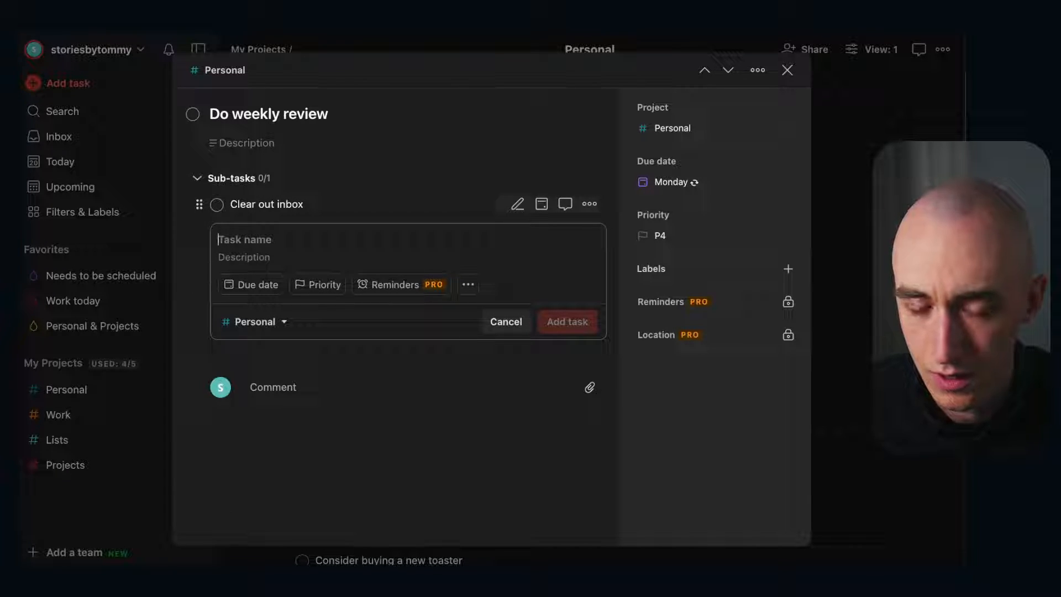
Add the sub-tasks "Check on upcoming scheduled tasks" and "Check on unscheduled" to the weekly review task.
{"action": "type", "text": "Check on"}
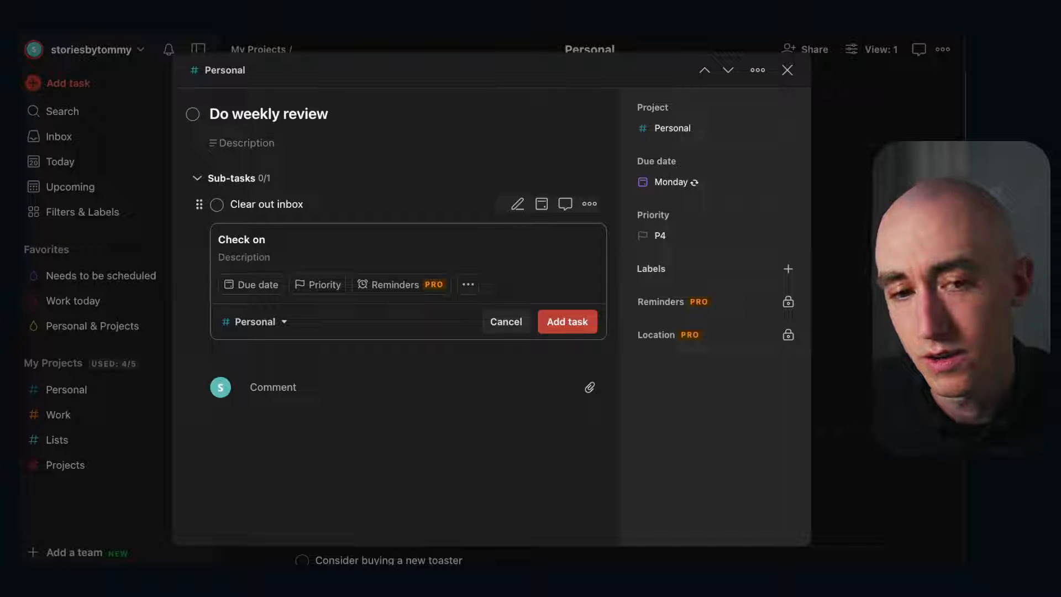
{"action": "type", "text": " upcoming scheduled tasks"}
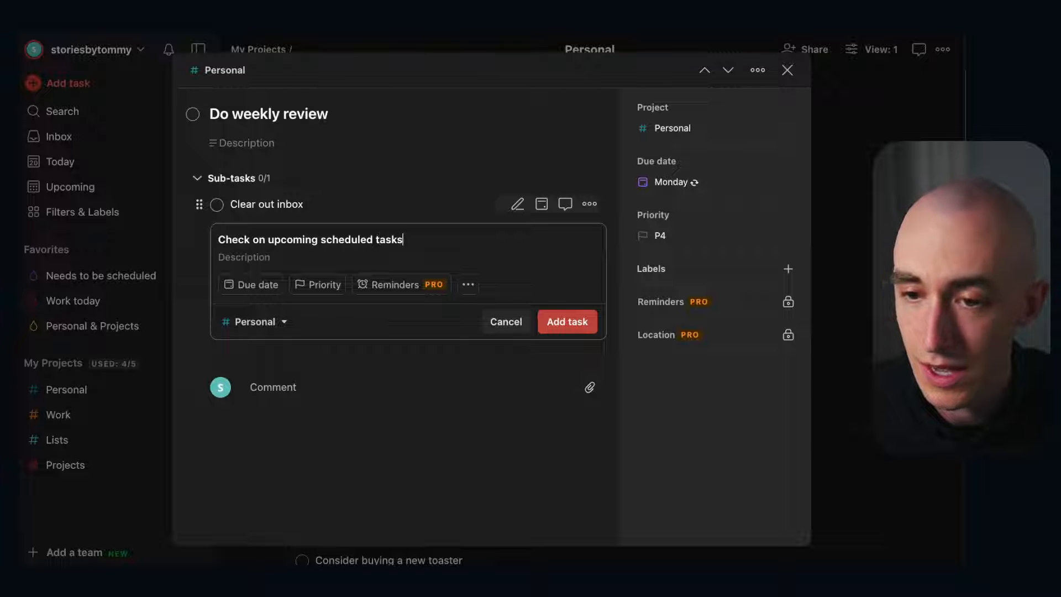
{"action": "key", "text": "Return"}
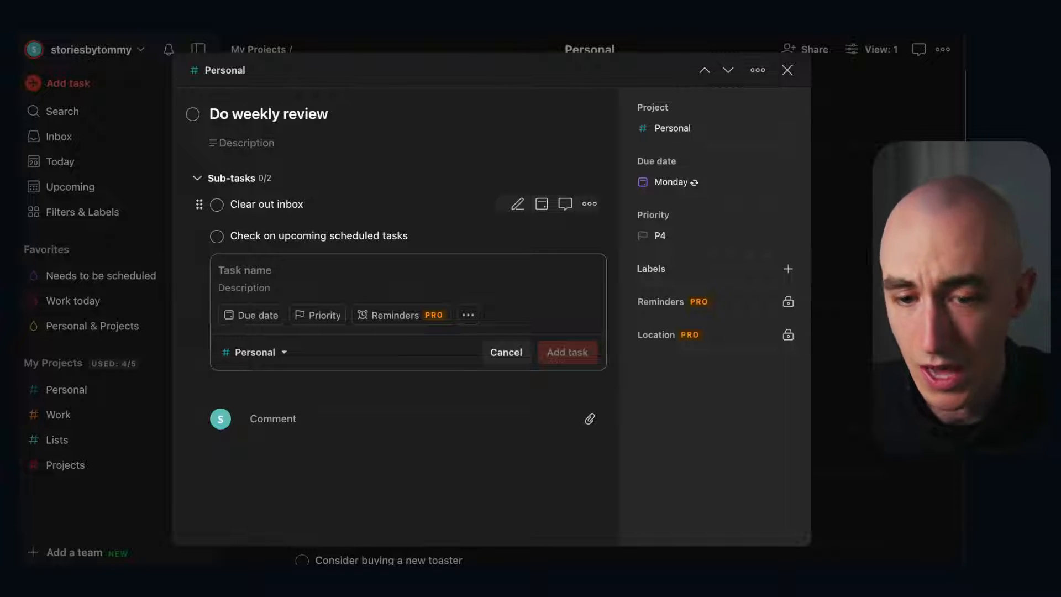
{"action": "type", "text": "Check on unscheduled"}
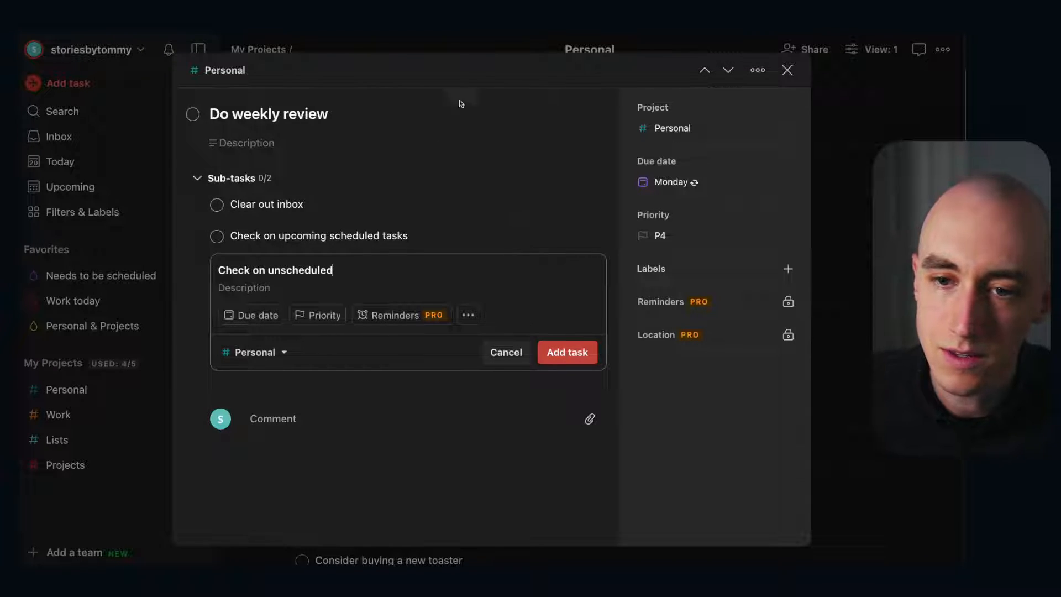
{"action": "left_click", "coordinate": [566, 354]}
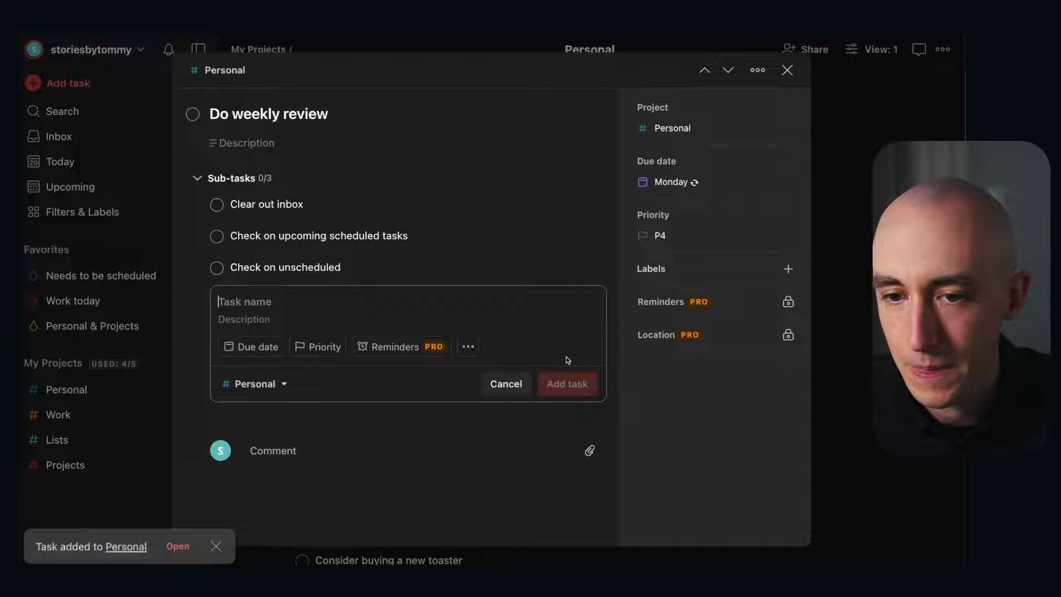
{"action": "left_click", "coordinate": [511, 385]}
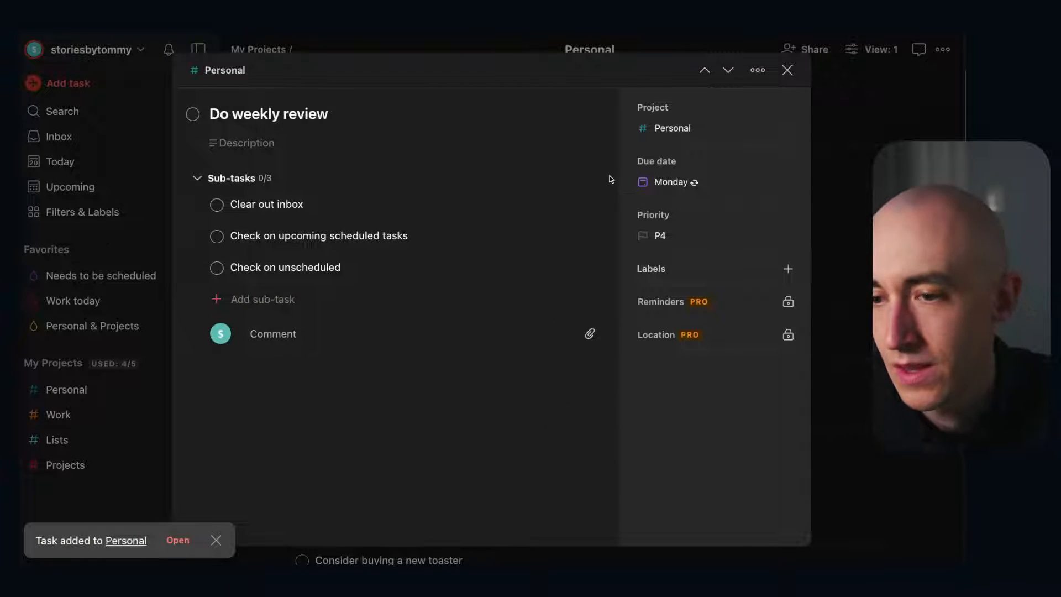
Change the weekly review task's due date to today and check the task in the Today view.
{"action": "left_click", "coordinate": [670, 182]}
{"action": "left_click", "coordinate": [505, 87]}
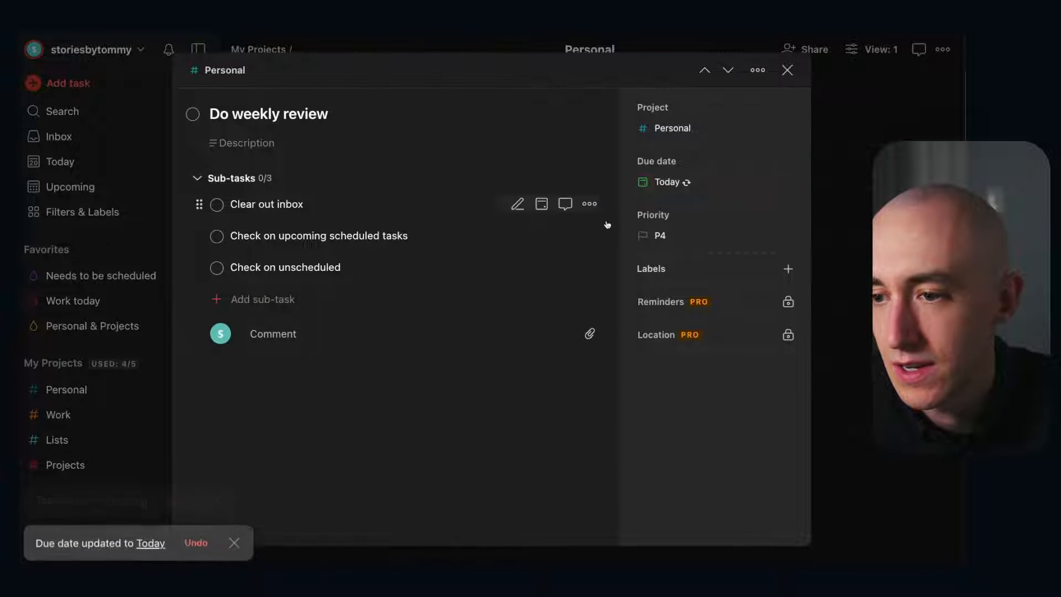
{"action": "key", "text": "Escape"}
{"action": "left_click", "coordinate": [182, 165]}
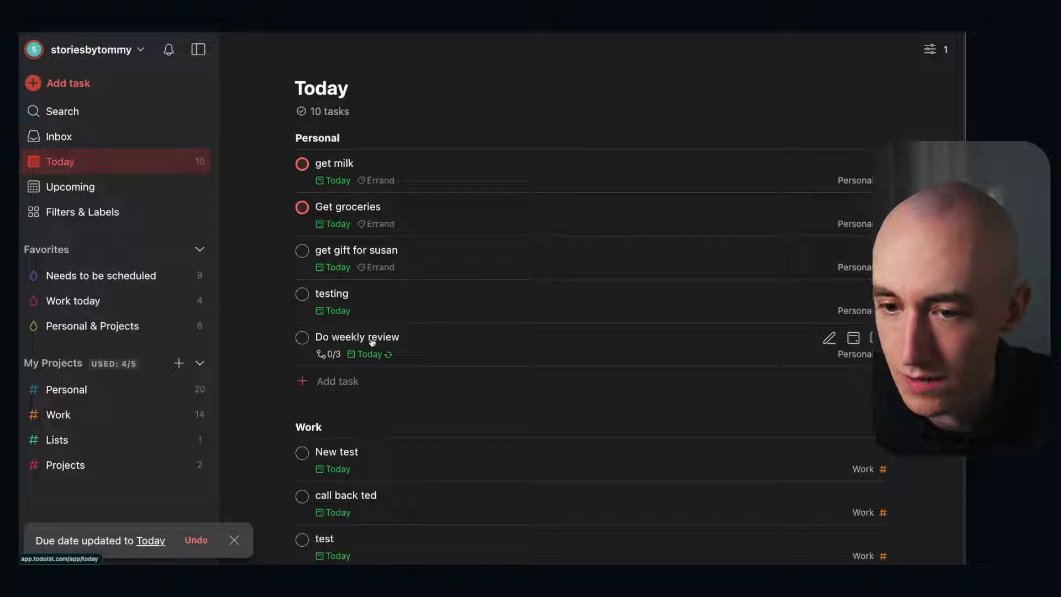
{"action": "left_click", "coordinate": [372, 342]}
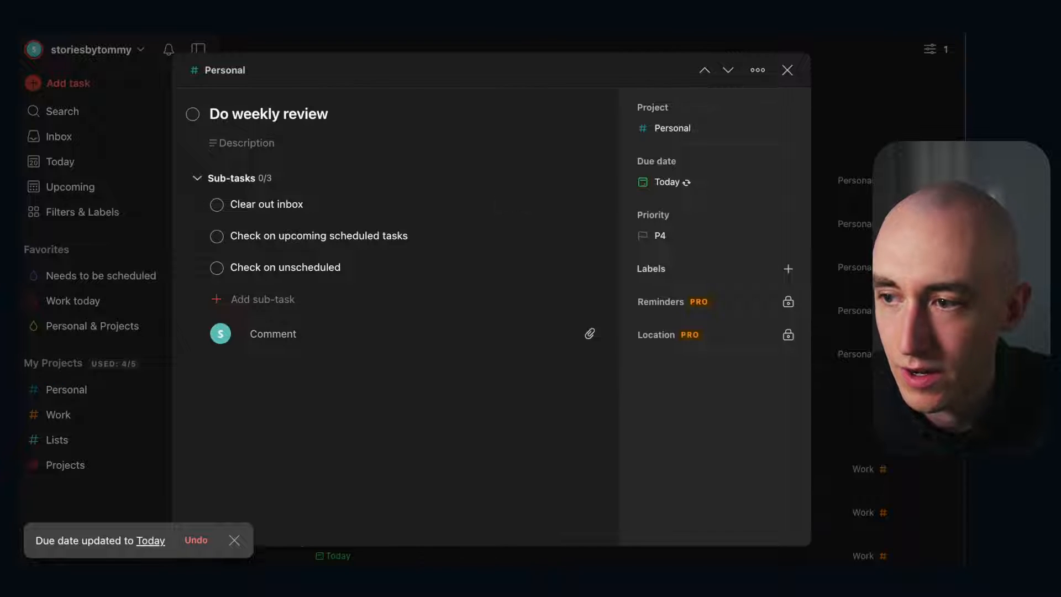
{"action": "key", "text": "Escape"}
Add the tasks "sfdsfd" and "sfsd" to the Inbox, and move "sfsd" to Personal and "sfdsfd" to Projects.
{"action": "left_click", "coordinate": [76, 143]}
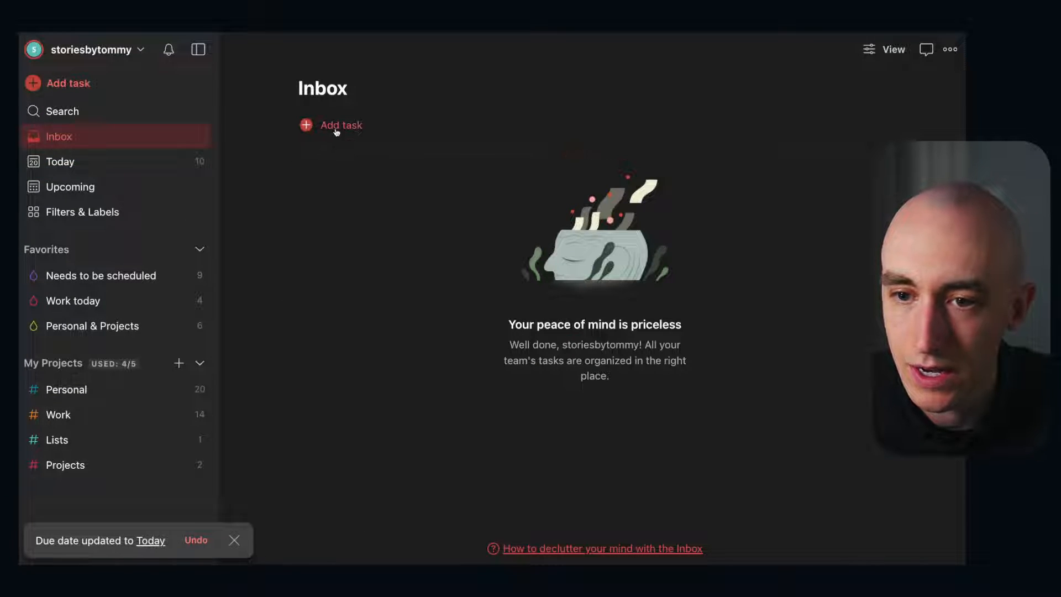
{"action": "left_click", "coordinate": [334, 128]}
{"action": "type", "text": "sfdsfd"}
{"action": "left_click", "coordinate": [851, 211]}
{"action": "type", "text": "sfsd"}
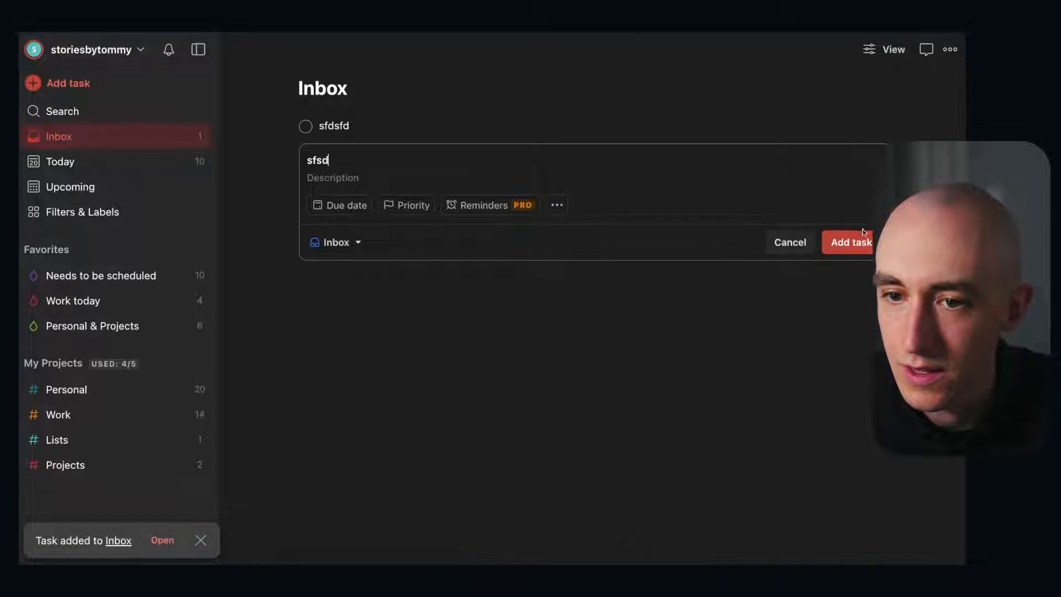
{"action": "key", "text": "Return"}
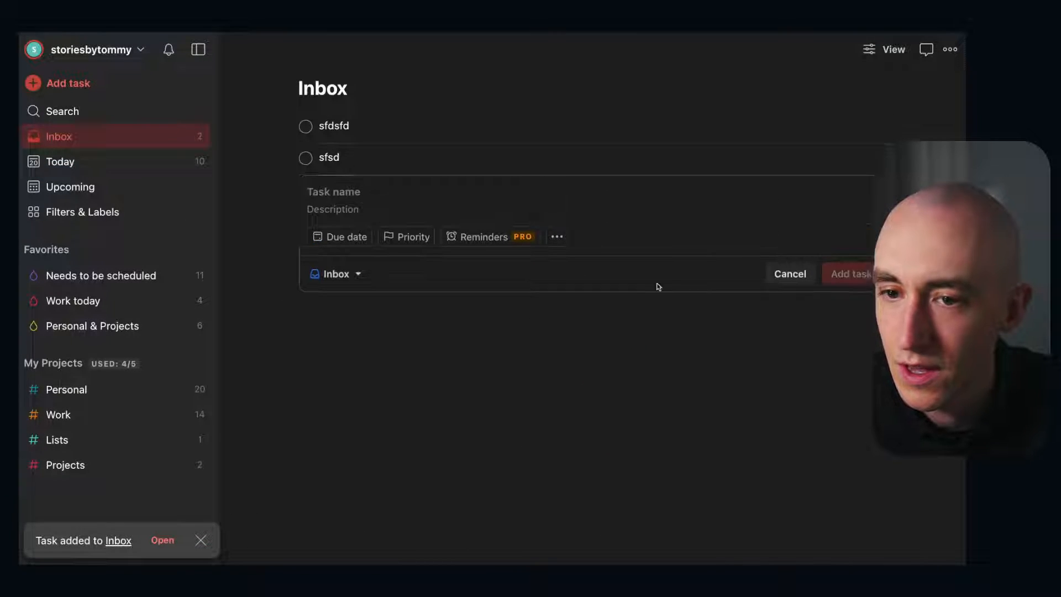
{"action": "left_click", "coordinate": [790, 274]}
{"action": "left_click_drag", "start_coordinate": [288, 159], "coordinate": [66, 387]}
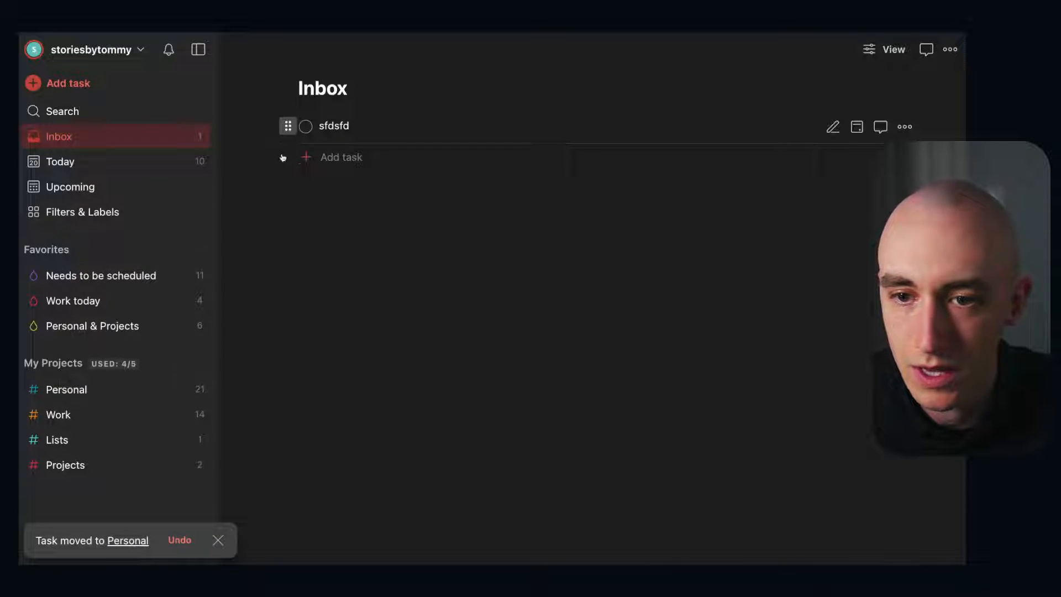
{"action": "left_click_drag", "start_coordinate": [285, 126], "coordinate": [72, 465]}
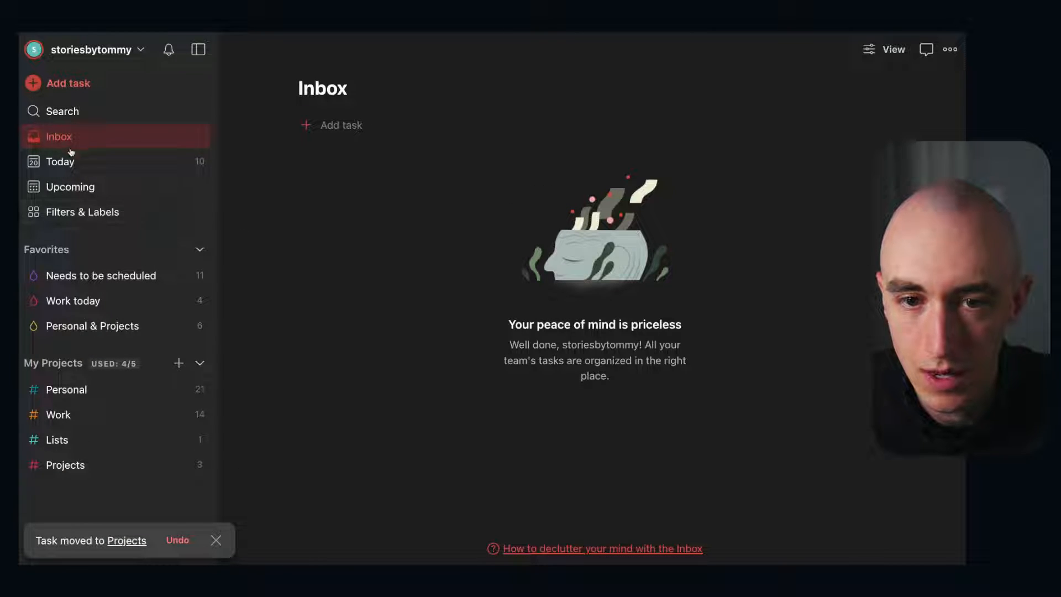
Complete the "Clear out inbox" sub-task of today's weekly review task and close the task.
{"action": "left_click", "coordinate": [83, 160]}
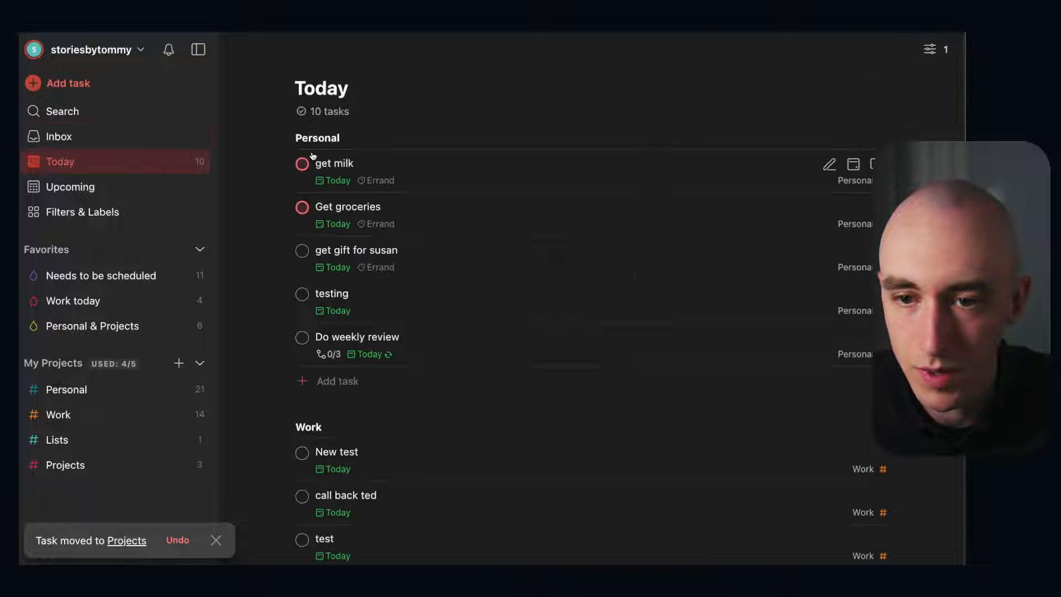
{"action": "left_click", "coordinate": [403, 338]}
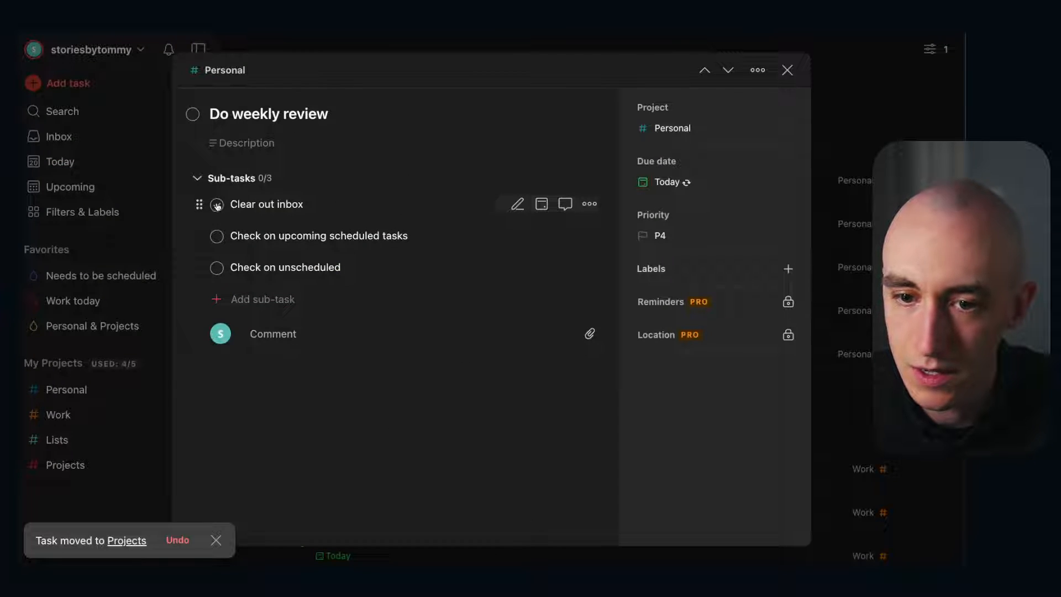
{"action": "left_click", "coordinate": [216, 205]}
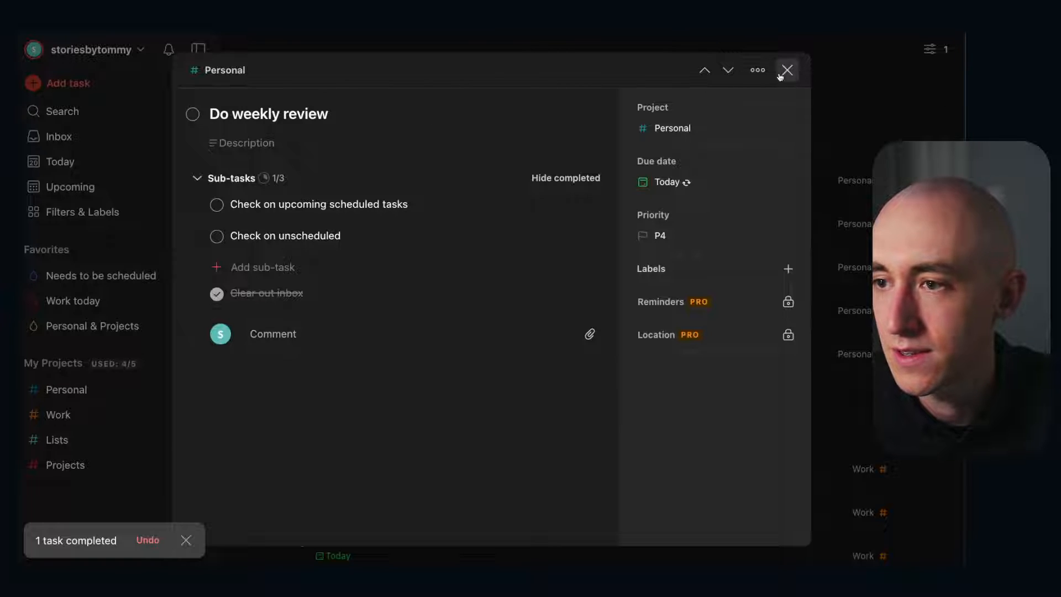
{"action": "left_click", "coordinate": [787, 69]}
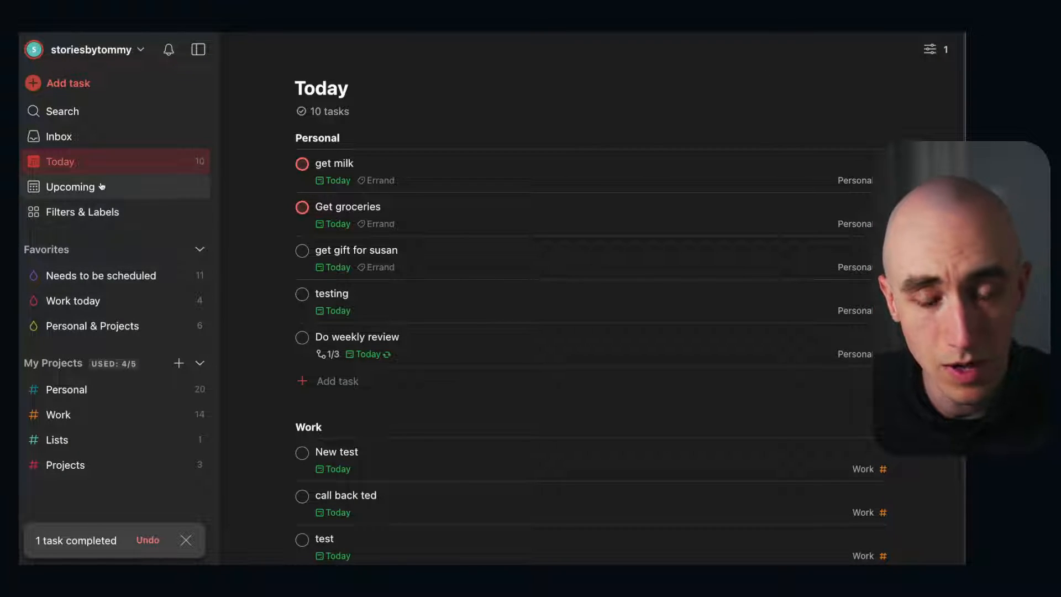
Try the Board layout in the Upcoming view and return the view to the List layout.
{"action": "left_click", "coordinate": [72, 187]}
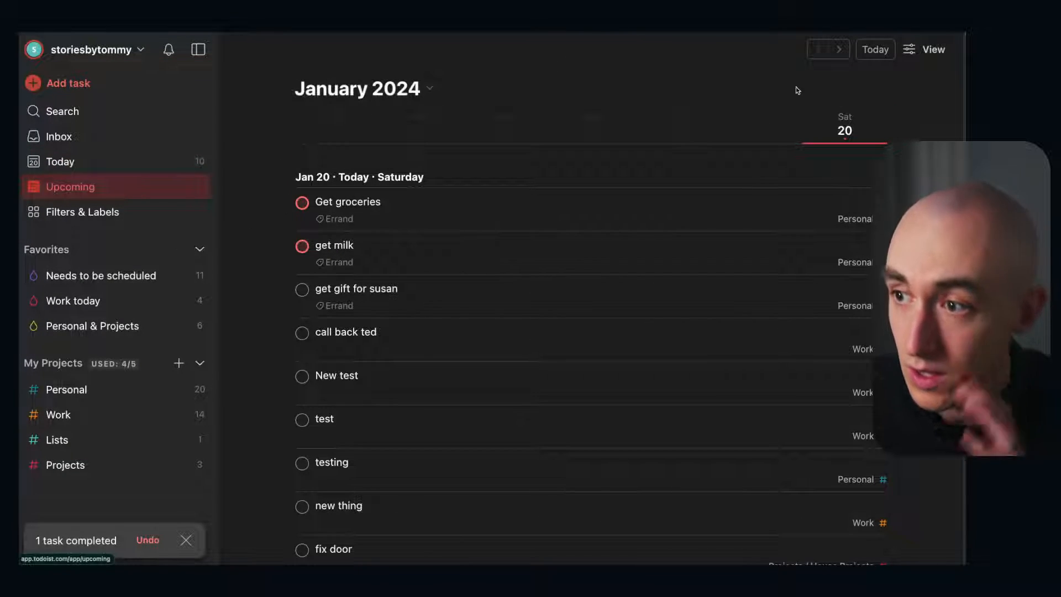
{"action": "left_click", "coordinate": [914, 50]}
{"action": "left_click", "coordinate": [870, 128]}
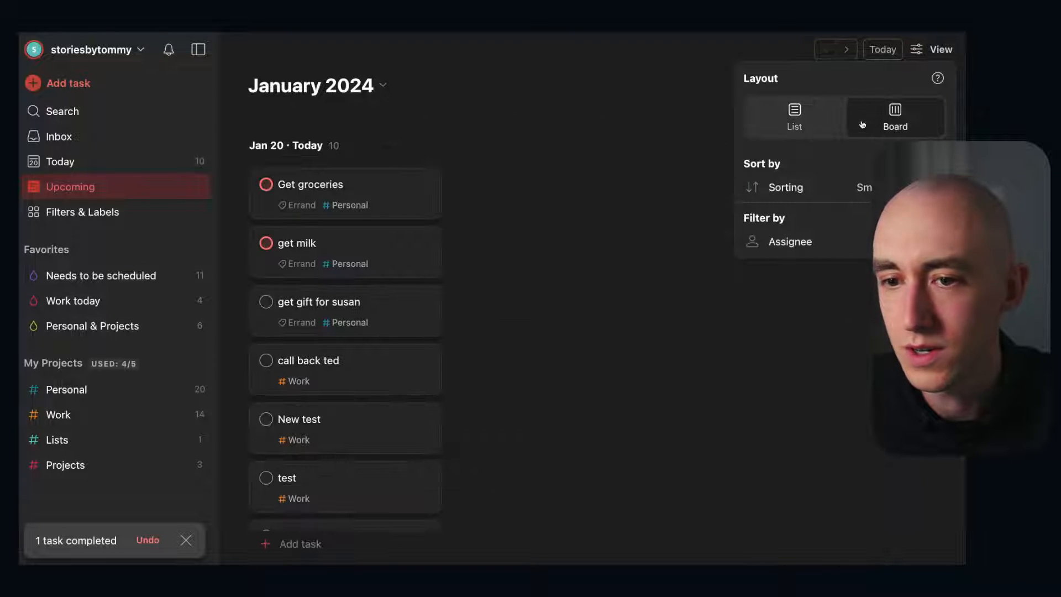
{"action": "left_click", "coordinate": [635, 198]}
{"action": "scroll", "coordinate": [414, 280], "scroll_direction": "down", "scroll_amount": 4}
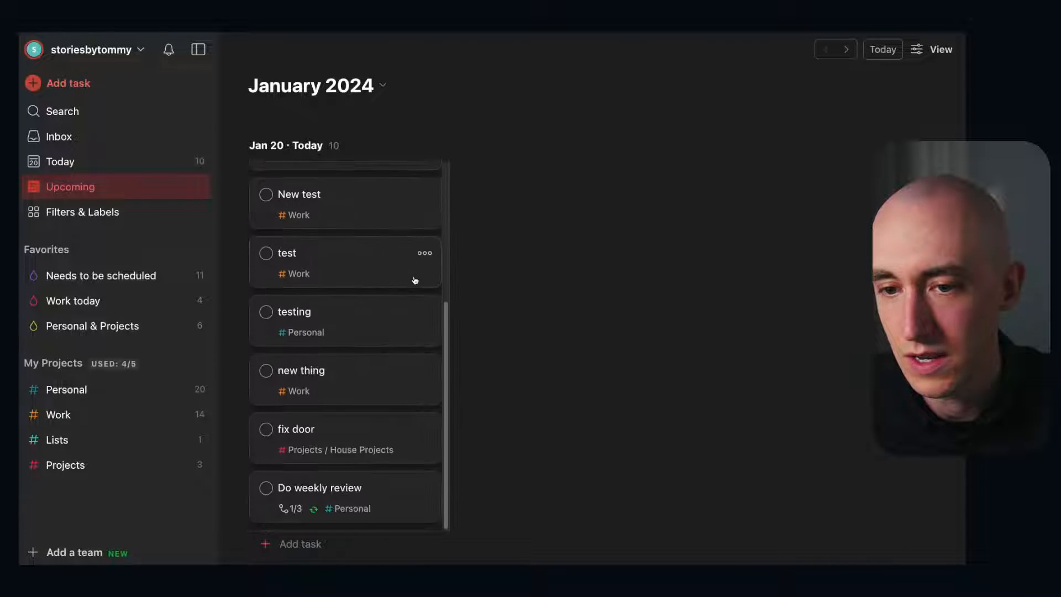
{"action": "scroll", "coordinate": [414, 277], "scroll_direction": "up", "scroll_amount": 4}
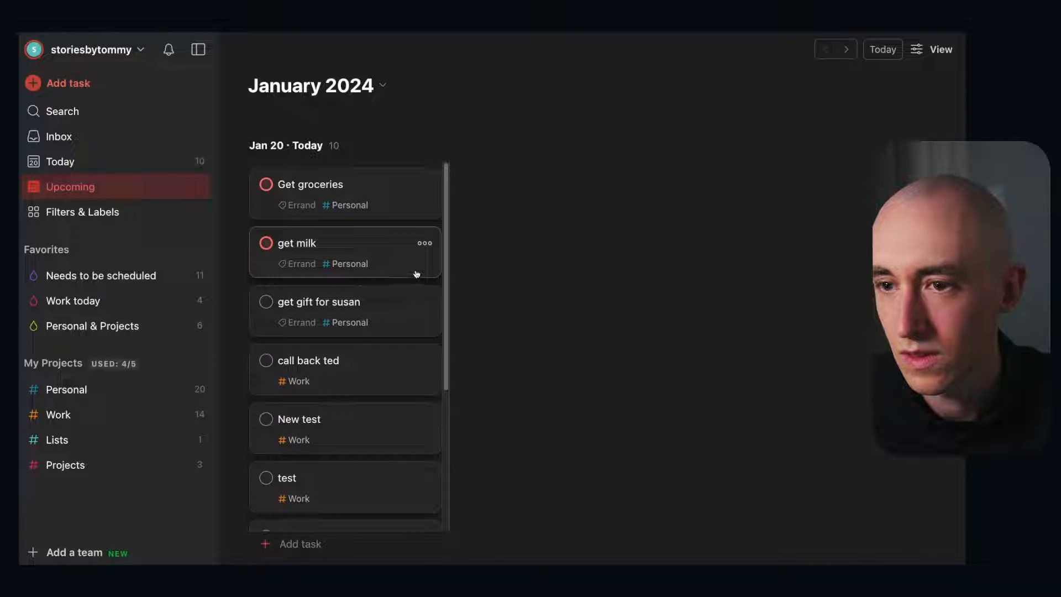
{"action": "left_click", "coordinate": [939, 51]}
{"action": "left_click", "coordinate": [794, 123]}
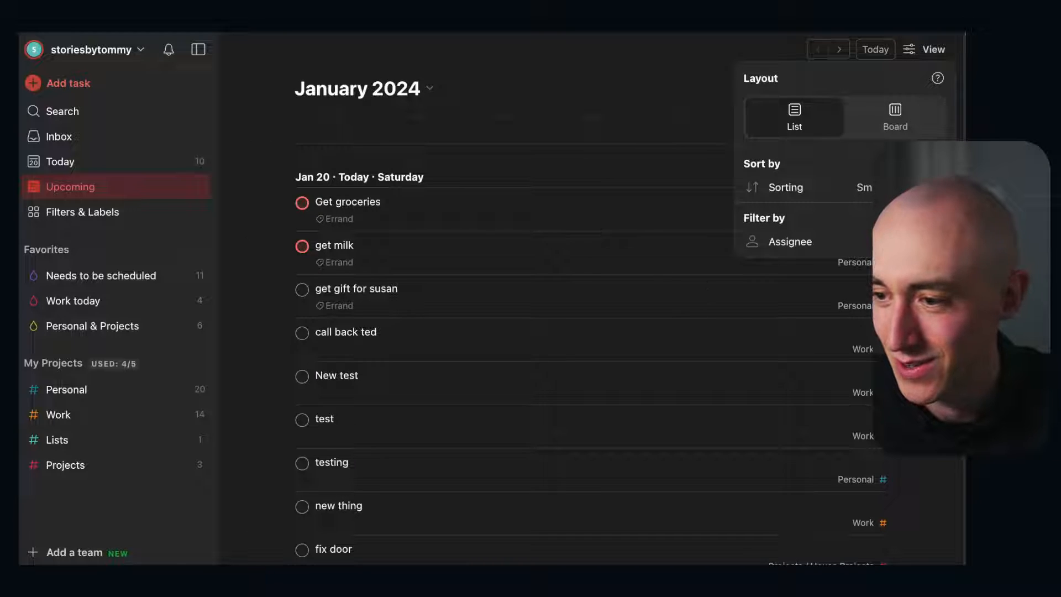
{"action": "key", "text": "Escape"}
Review the scheduled tasks day by day in the Upcoming list, from today through the following days.
{"action": "scroll", "coordinate": [658, 271], "scroll_direction": "down", "scroll_amount": 10}
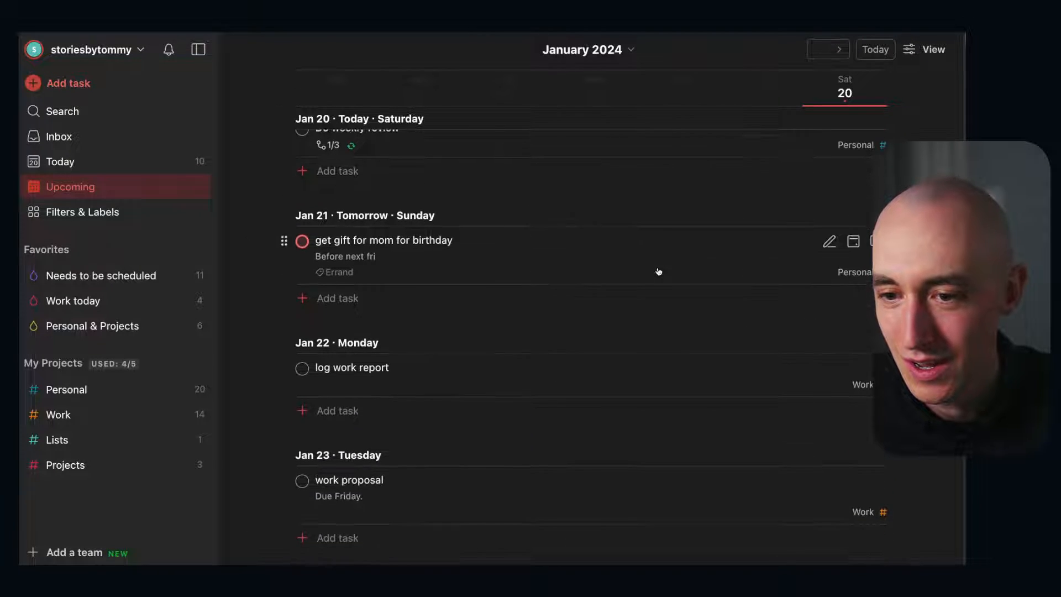
{"action": "scroll", "coordinate": [515, 258], "scroll_direction": "down", "scroll_amount": 5}
{"action": "scroll", "coordinate": [516, 260], "scroll_direction": "up", "scroll_amount": 10}
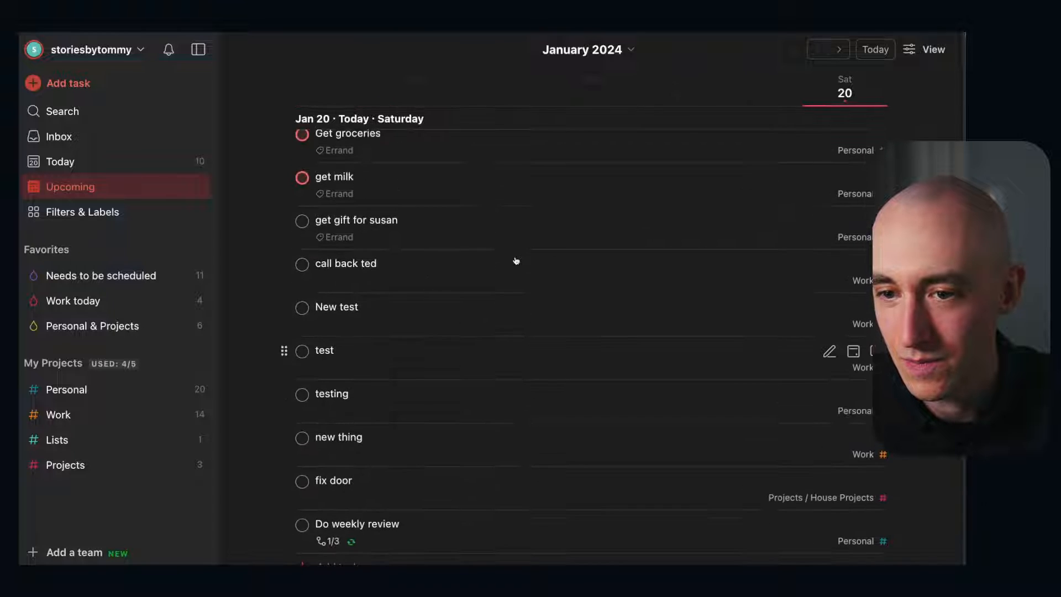
{"action": "scroll", "coordinate": [516, 260], "scroll_direction": "up", "scroll_amount": 2}
{"action": "scroll", "coordinate": [360, 237], "scroll_direction": "down", "scroll_amount": 5}
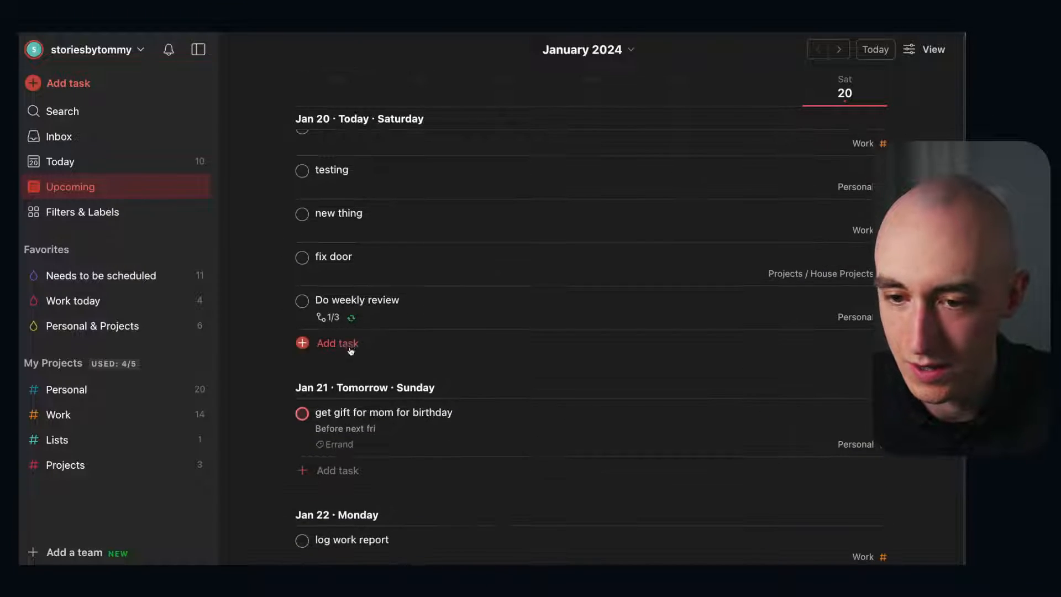
{"action": "scroll", "coordinate": [366, 173], "scroll_direction": "up", "scroll_amount": 5}
{"action": "scroll", "coordinate": [492, 358], "scroll_direction": "down", "scroll_amount": 5}
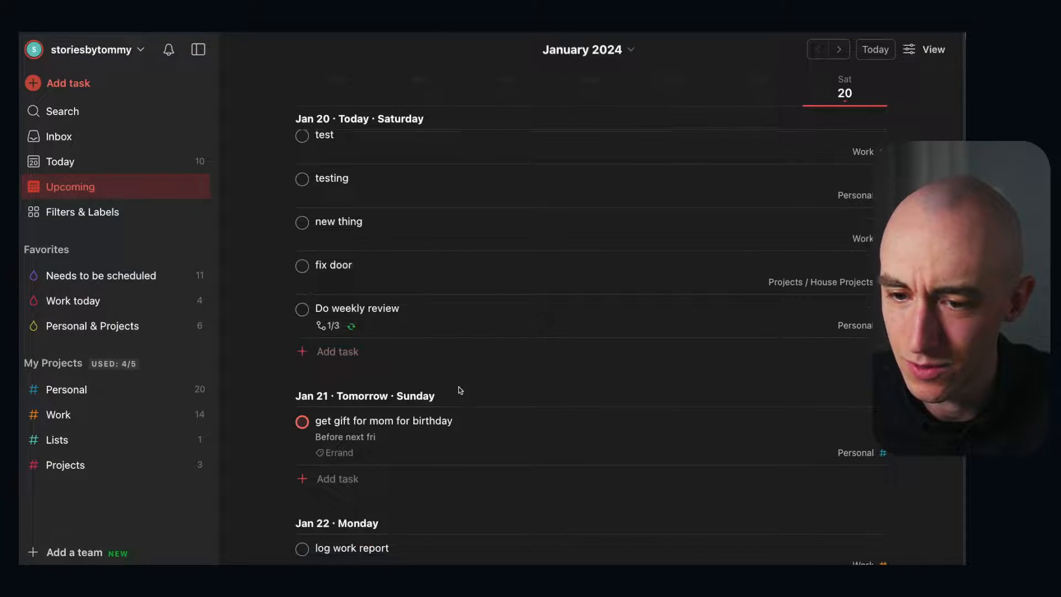
{"action": "scroll", "coordinate": [458, 390], "scroll_direction": "down", "scroll_amount": 10}
{"action": "scroll", "coordinate": [425, 381], "scroll_direction": "up", "scroll_amount": 15}
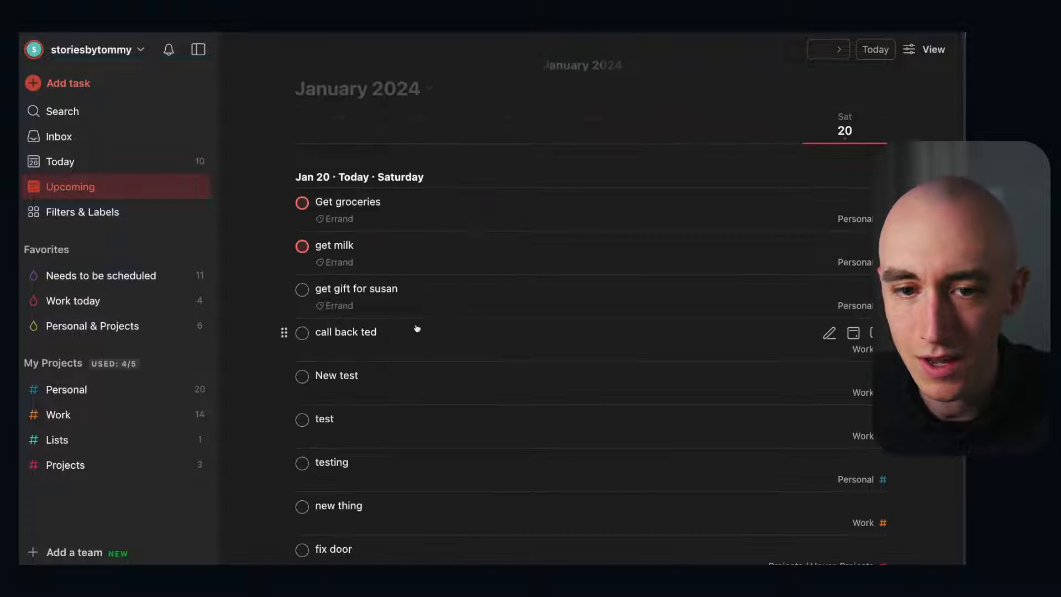
Complete the "Check on upcoming scheduled tasks" sub-task of today's weekly review task and close the task.
{"action": "left_click", "coordinate": [113, 161]}
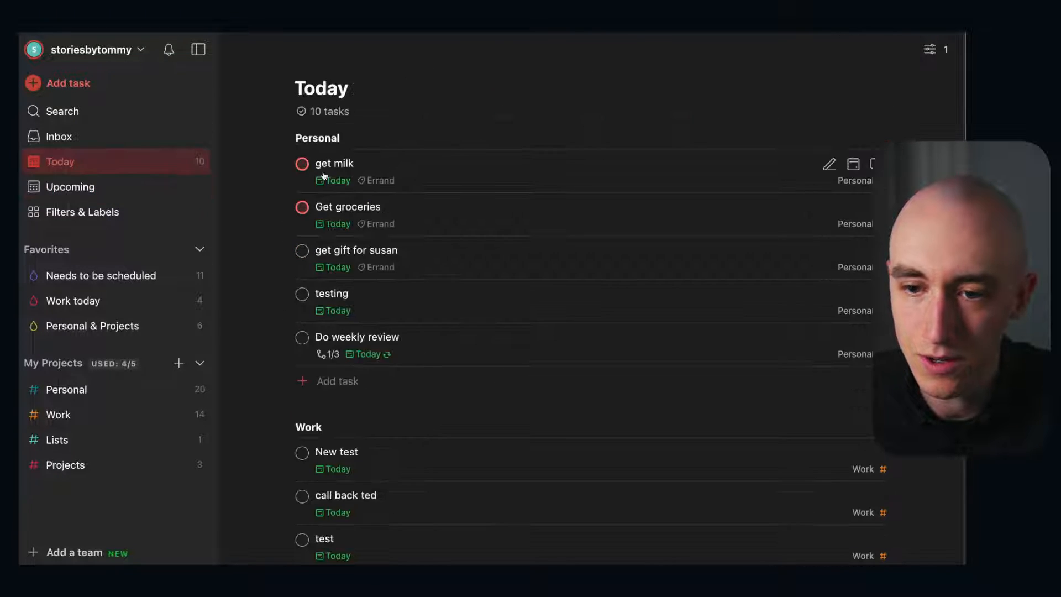
{"action": "left_click", "coordinate": [442, 344]}
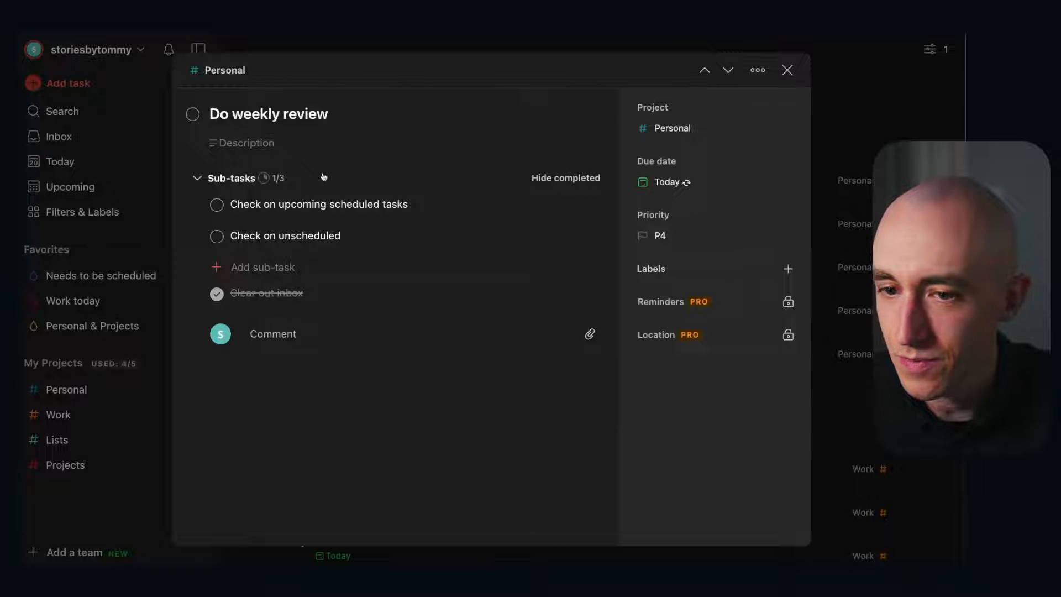
{"action": "left_click", "coordinate": [216, 204]}
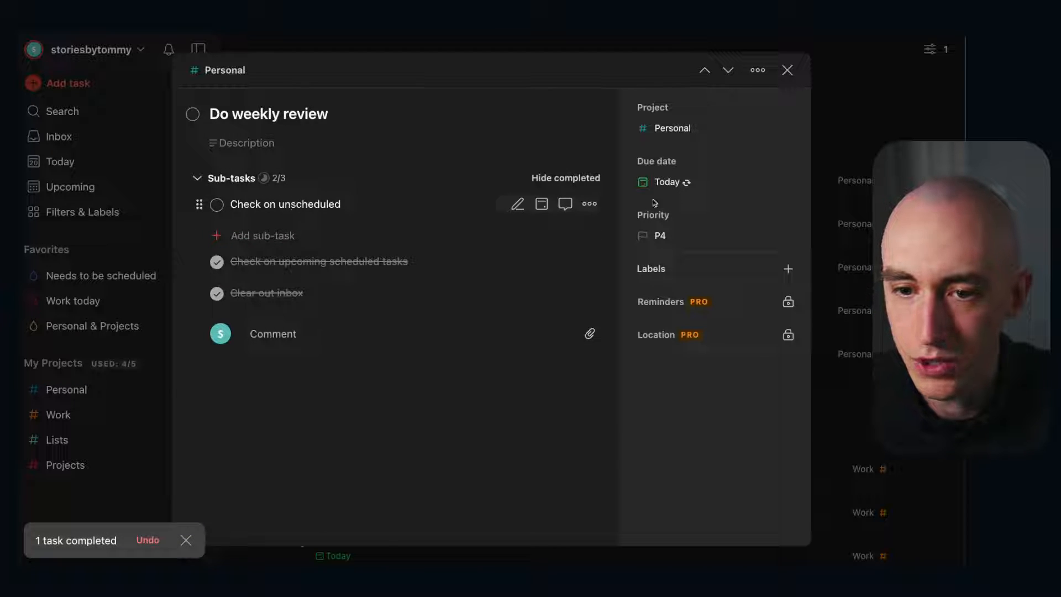
{"action": "left_click", "coordinate": [826, 182]}
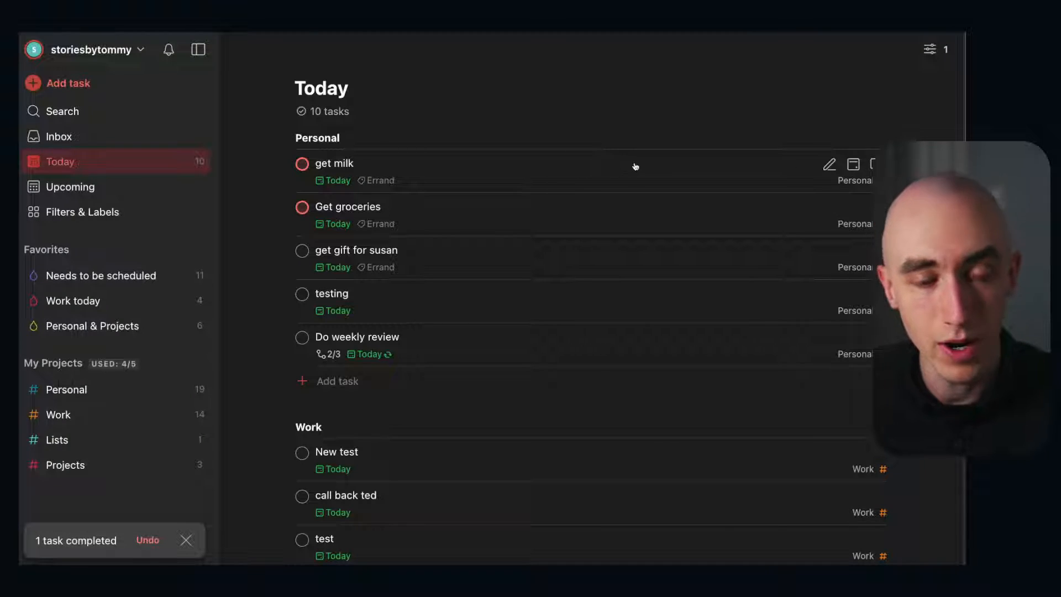
Add the task "Crazy thing!!" to the Inbox and move it to the Personal project.
{"action": "left_click", "coordinate": [100, 135]}
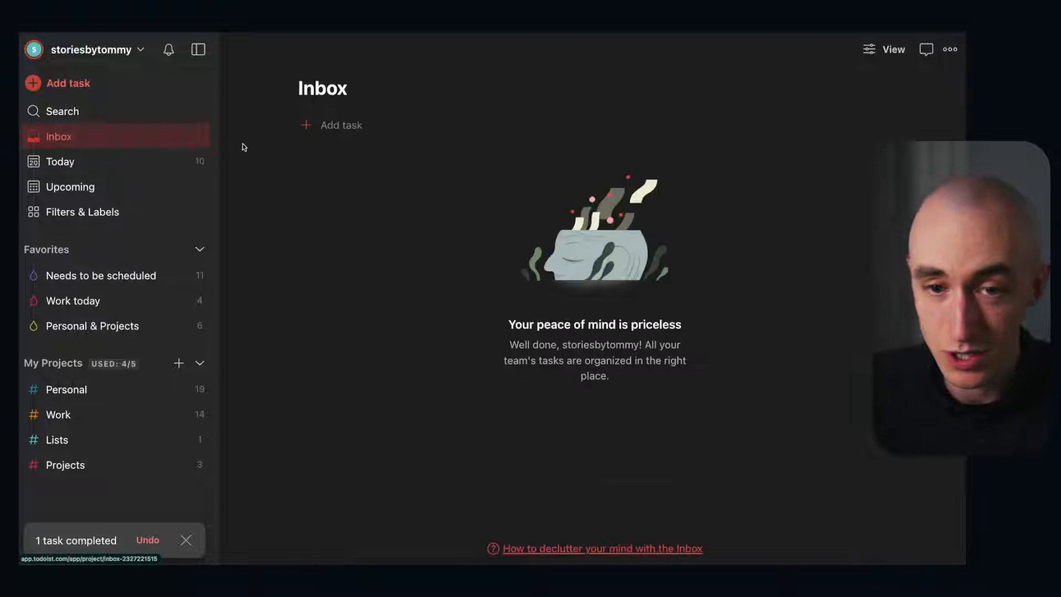
{"action": "left_click", "coordinate": [385, 117]}
{"action": "type", "text": "sfsdjslasljflskj lajl"}
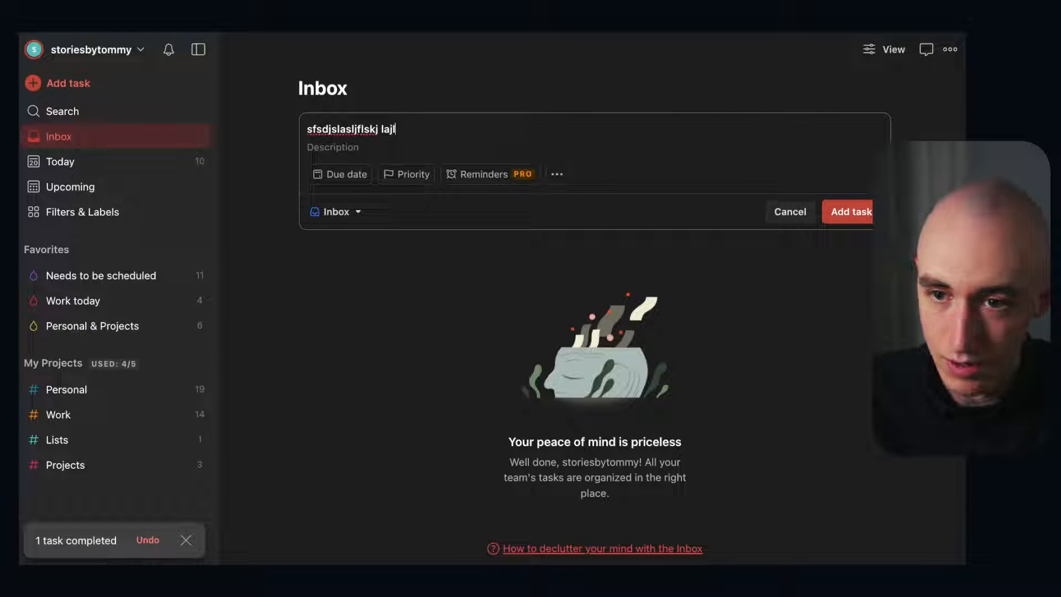
{"action": "key", "text": "alt+BackSpace"}
{"action": "type", "text": "Craz"}
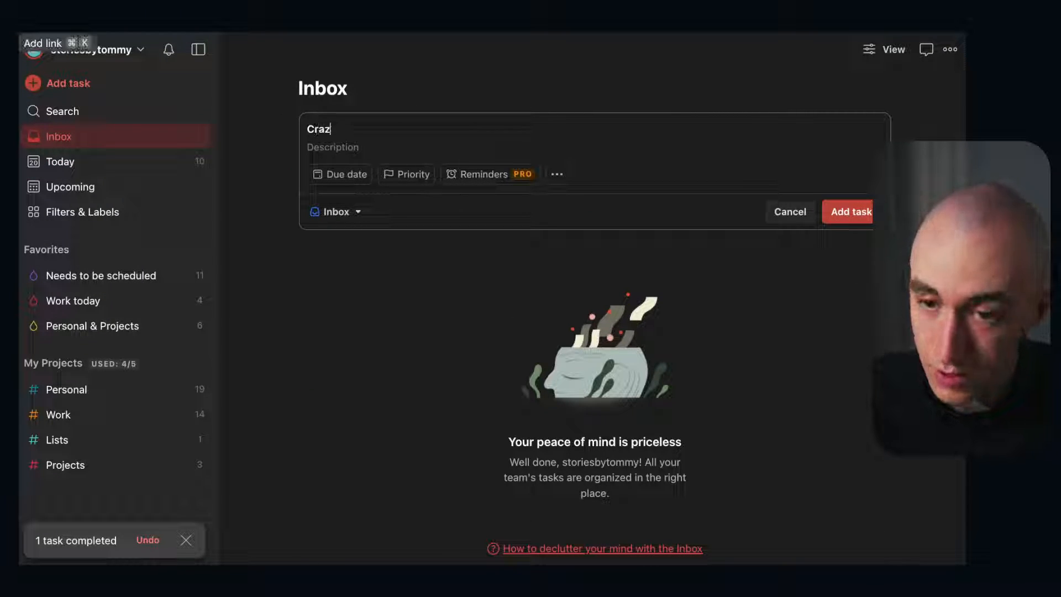
{"action": "type", "text": "y thing!!"}
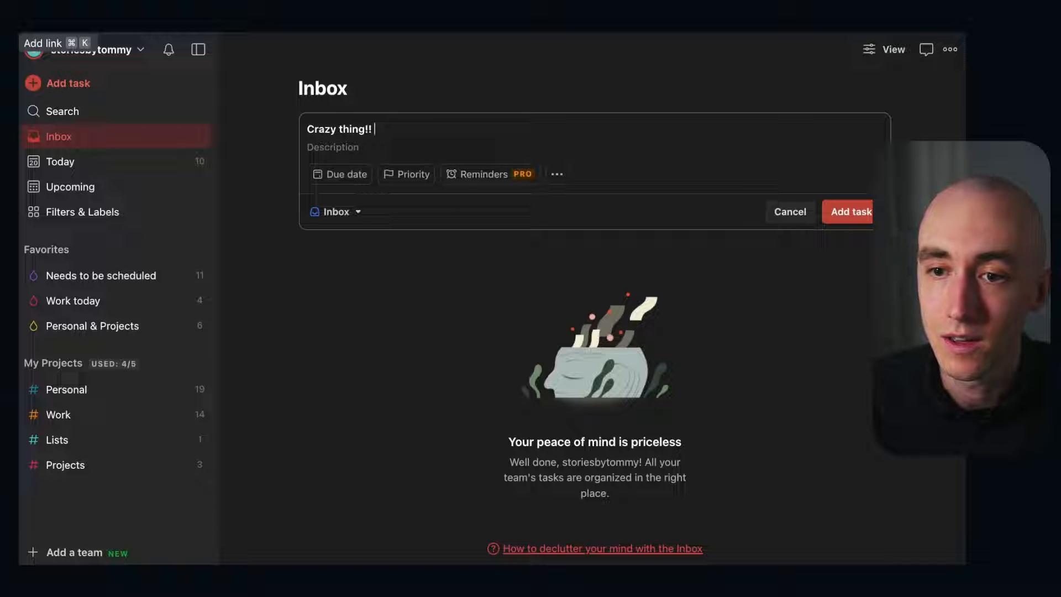
{"action": "key", "text": "Return"}
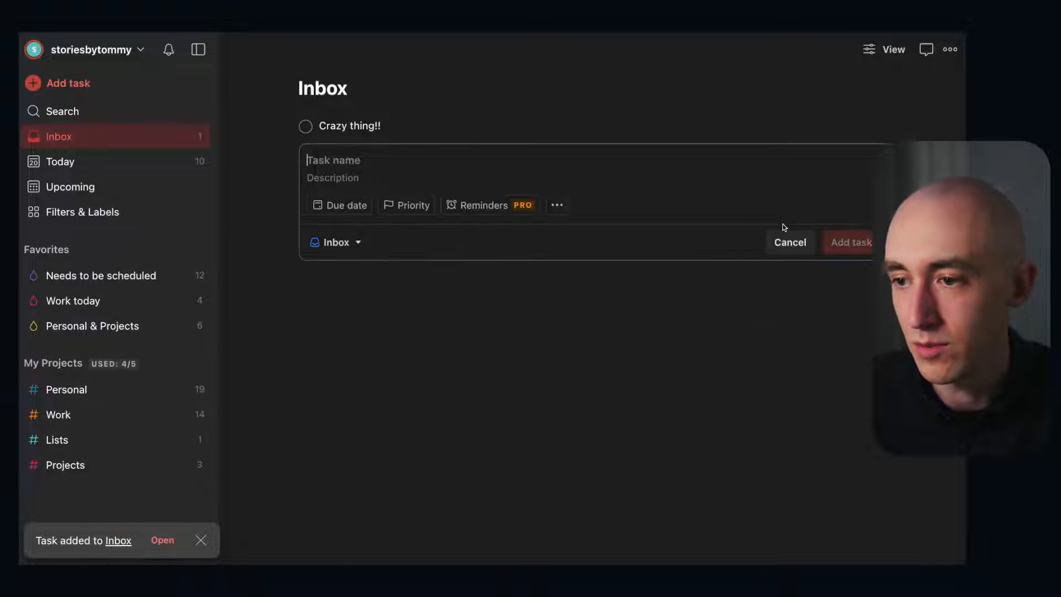
{"action": "left_click", "coordinate": [789, 242]}
{"action": "left_click_drag", "start_coordinate": [285, 126], "coordinate": [79, 389]}
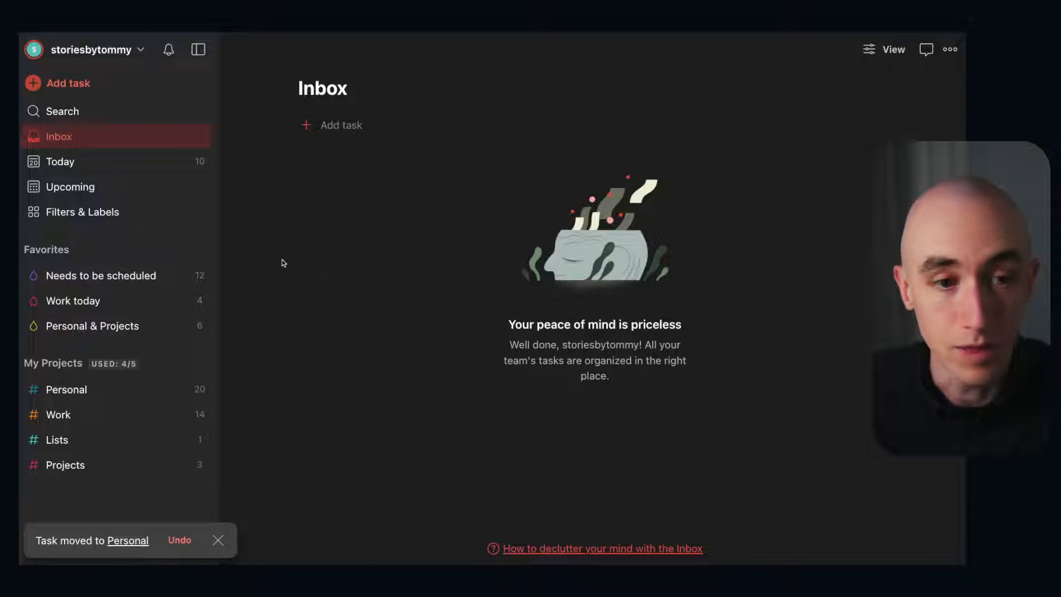
Look through the "Needs to be scheduled" filter and set the due date of "call mom" to Tuesday, January 23.
{"action": "left_click", "coordinate": [103, 276]}
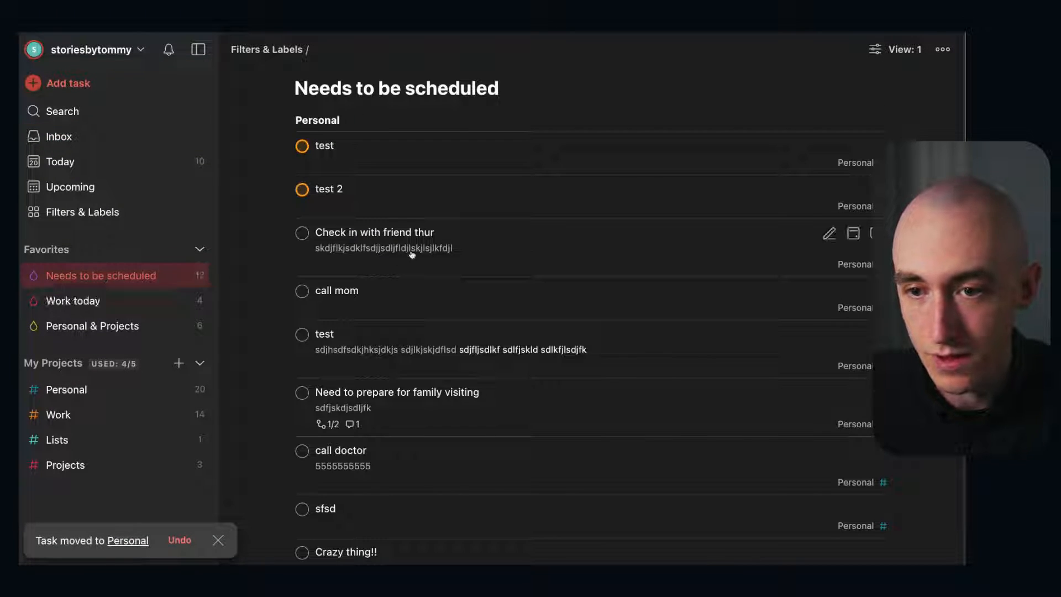
{"action": "scroll", "coordinate": [564, 265], "scroll_direction": "down", "scroll_amount": 1}
{"action": "scroll", "coordinate": [565, 264], "scroll_direction": "down", "scroll_amount": 5}
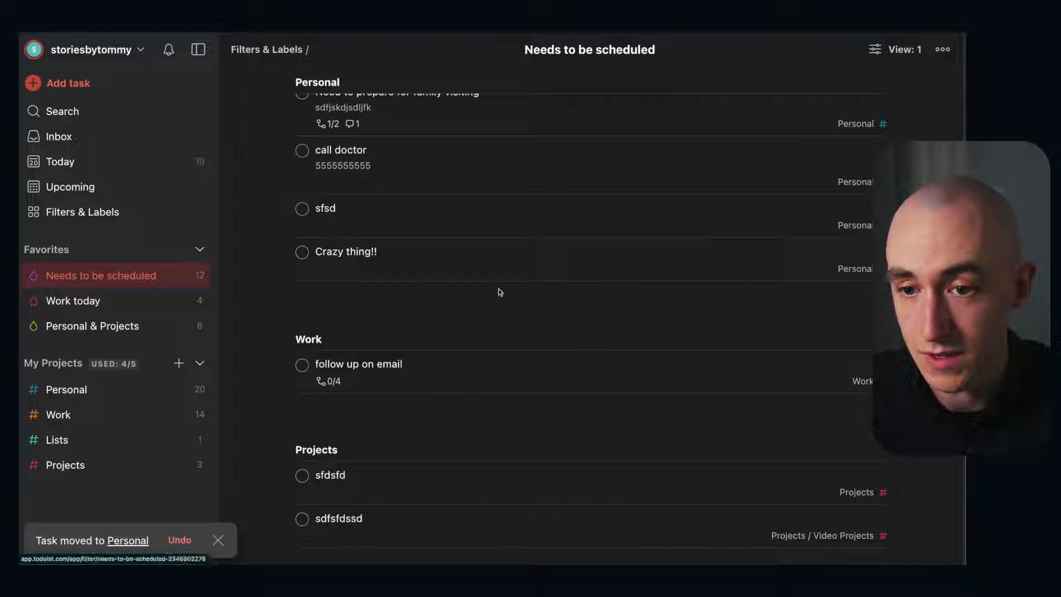
{"action": "scroll", "coordinate": [500, 291], "scroll_direction": "up", "scroll_amount": 6}
{"action": "scroll", "coordinate": [474, 304], "scroll_direction": "down", "scroll_amount": 1}
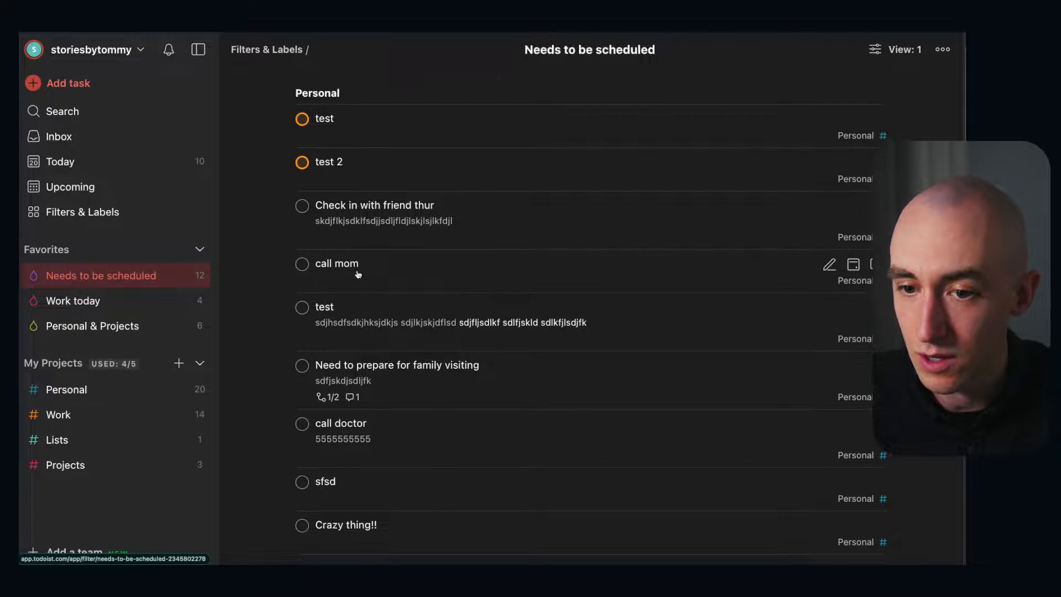
{"action": "scroll", "coordinate": [358, 275], "scroll_direction": "up", "scroll_amount": 1}
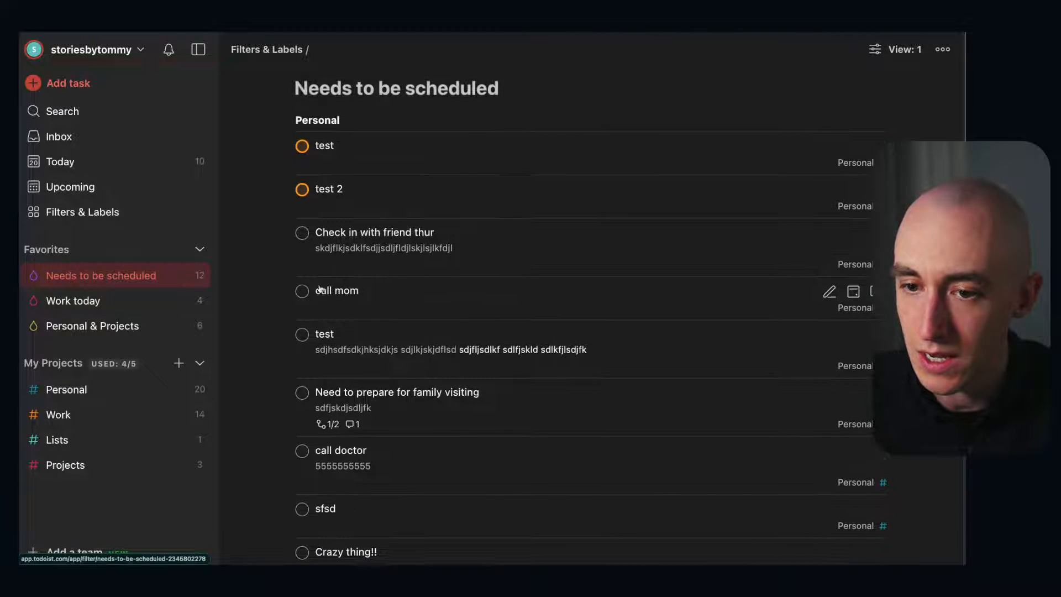
{"action": "left_click", "coordinate": [852, 292]}
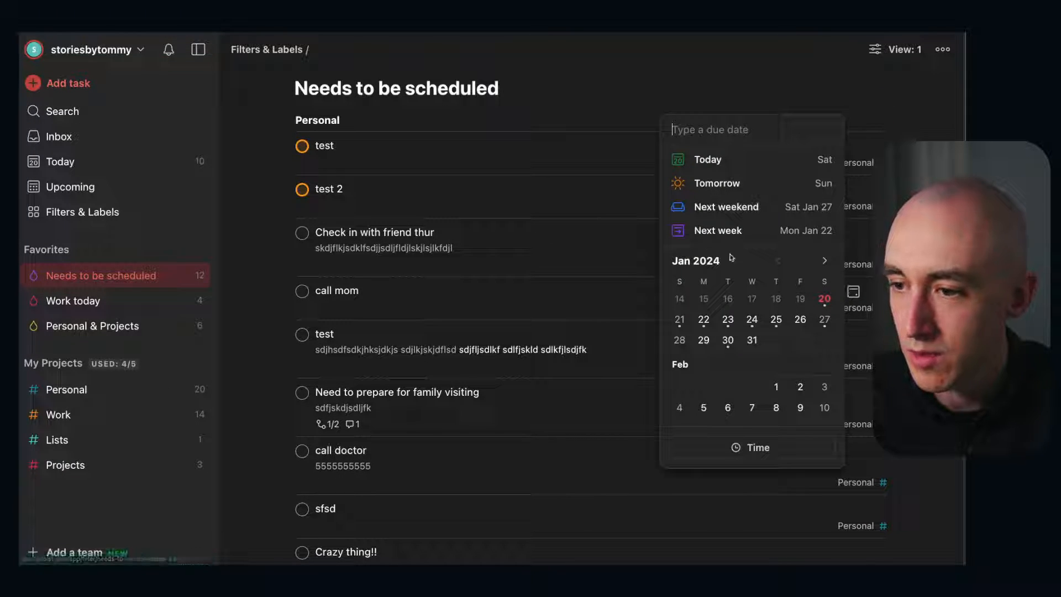
{"action": "left_click", "coordinate": [728, 320]}
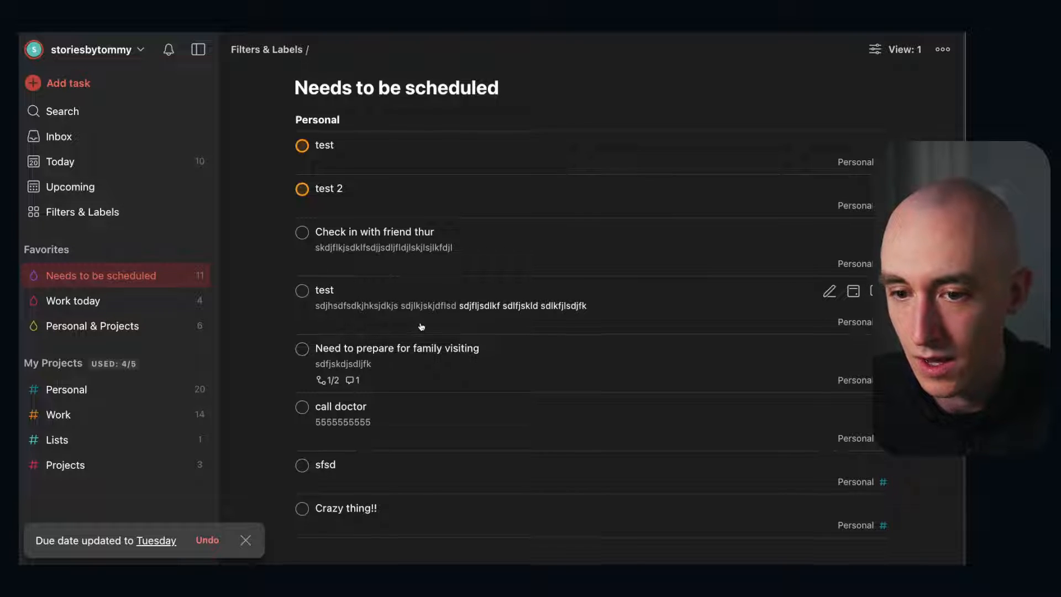
Set the due date of "Need to prepare for family visiting" to Wednesday, January 24.
{"action": "scroll", "coordinate": [566, 346], "scroll_direction": "down", "scroll_amount": 3}
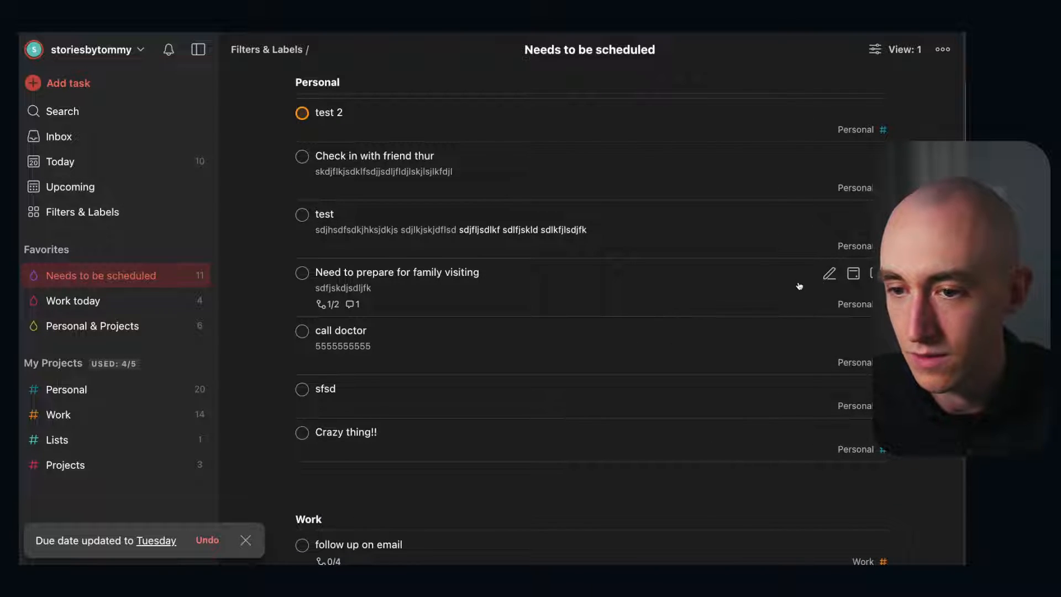
{"action": "left_click", "coordinate": [852, 274]}
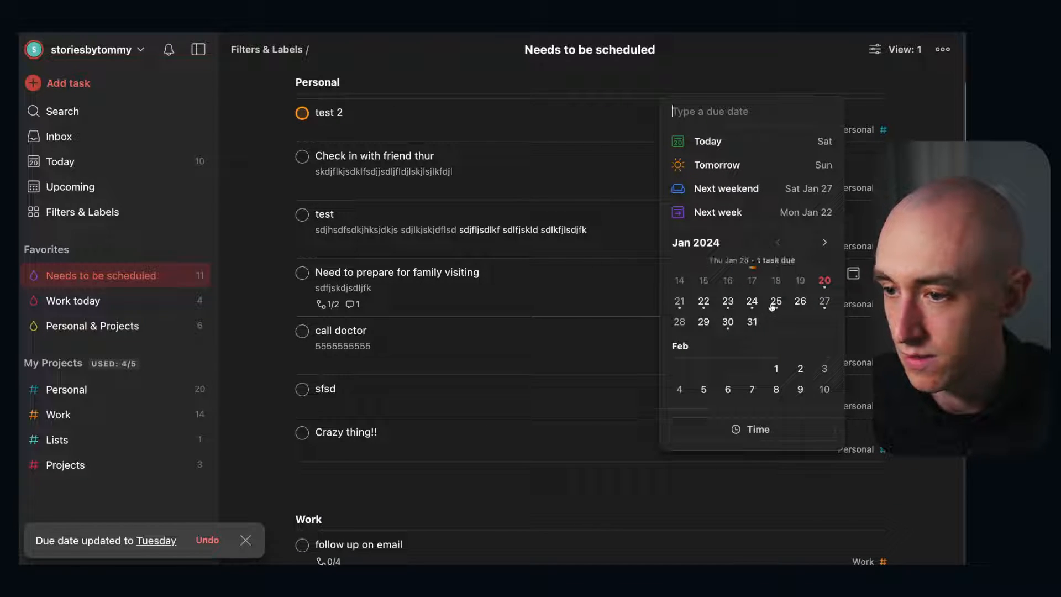
{"action": "left_click", "coordinate": [752, 301]}
Review the remaining unscheduled Personal, Work and Projects tasks in the "Needs to be scheduled" filter and return to the Inbox.
{"action": "scroll", "coordinate": [522, 329], "scroll_direction": "down", "scroll_amount": 3}
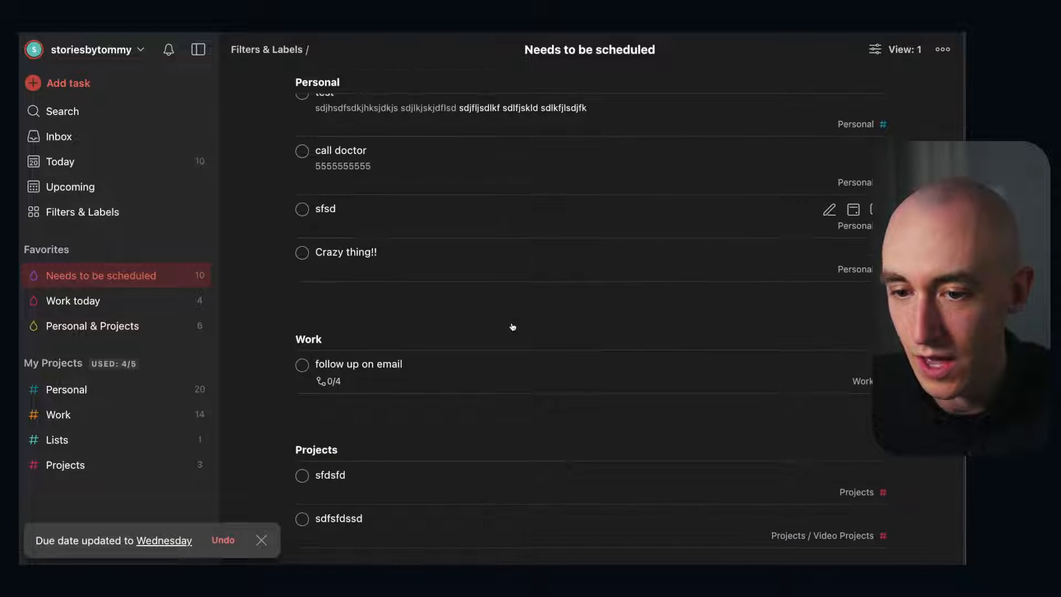
{"action": "scroll", "coordinate": [348, 225], "scroll_direction": "up", "scroll_amount": 3}
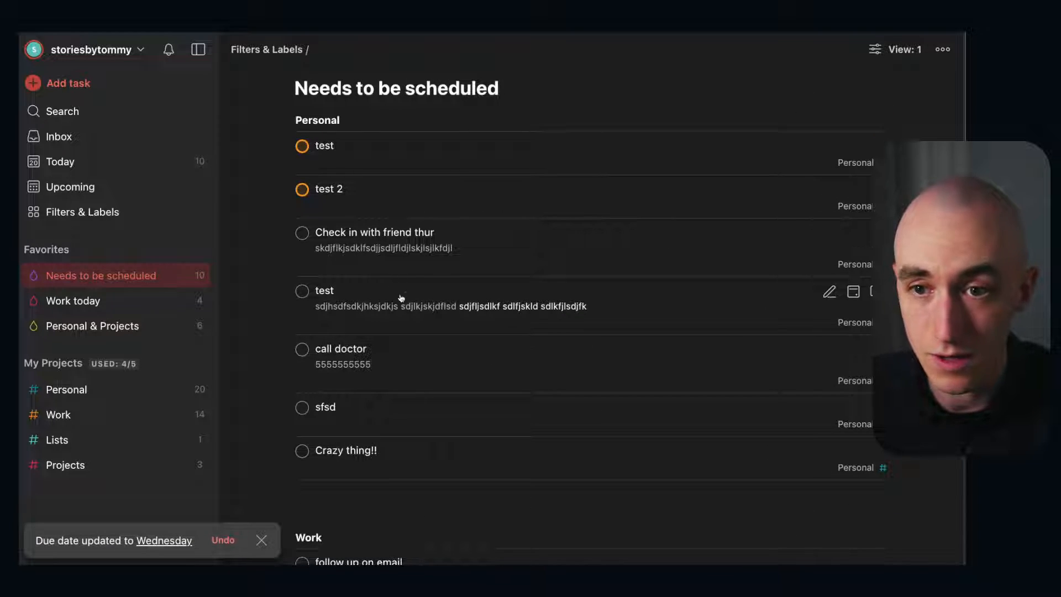
{"action": "scroll", "coordinate": [376, 304], "scroll_direction": "down", "scroll_amount": 3}
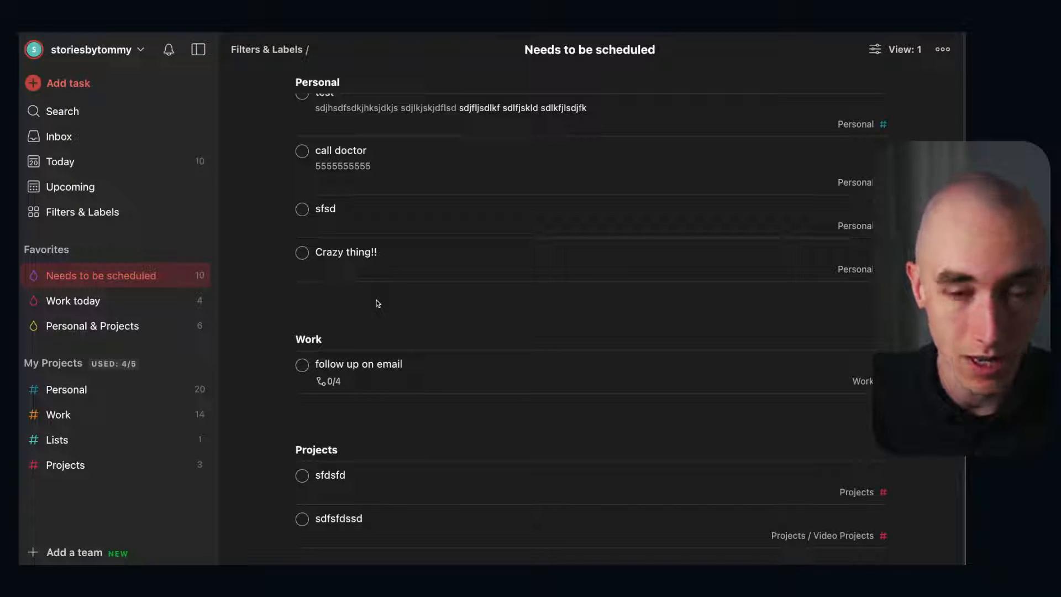
{"action": "scroll", "coordinate": [372, 268], "scroll_direction": "up", "scroll_amount": 5}
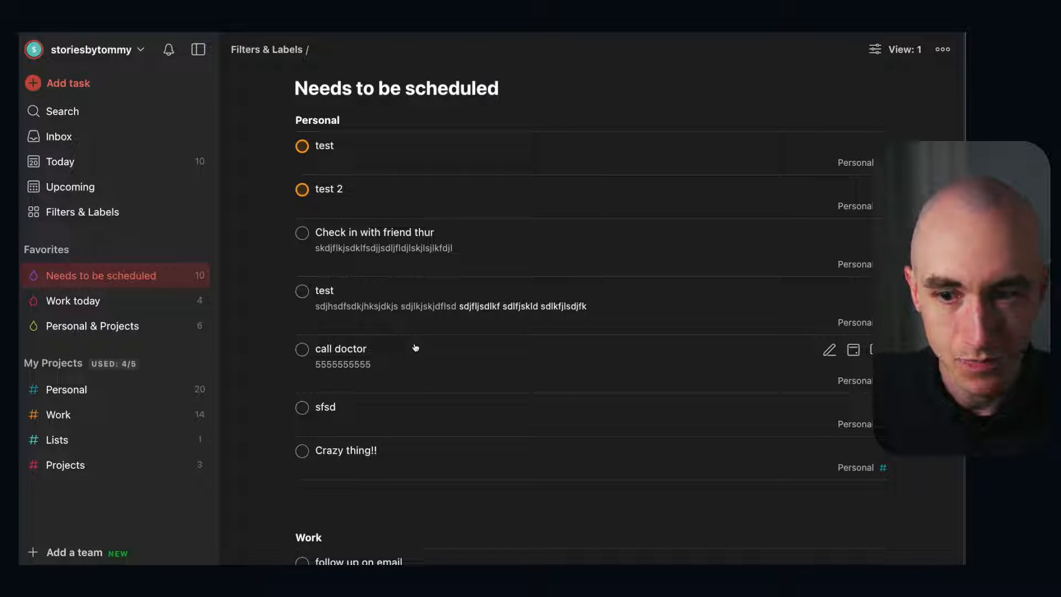
{"action": "scroll", "coordinate": [410, 323], "scroll_direction": "down", "scroll_amount": 4}
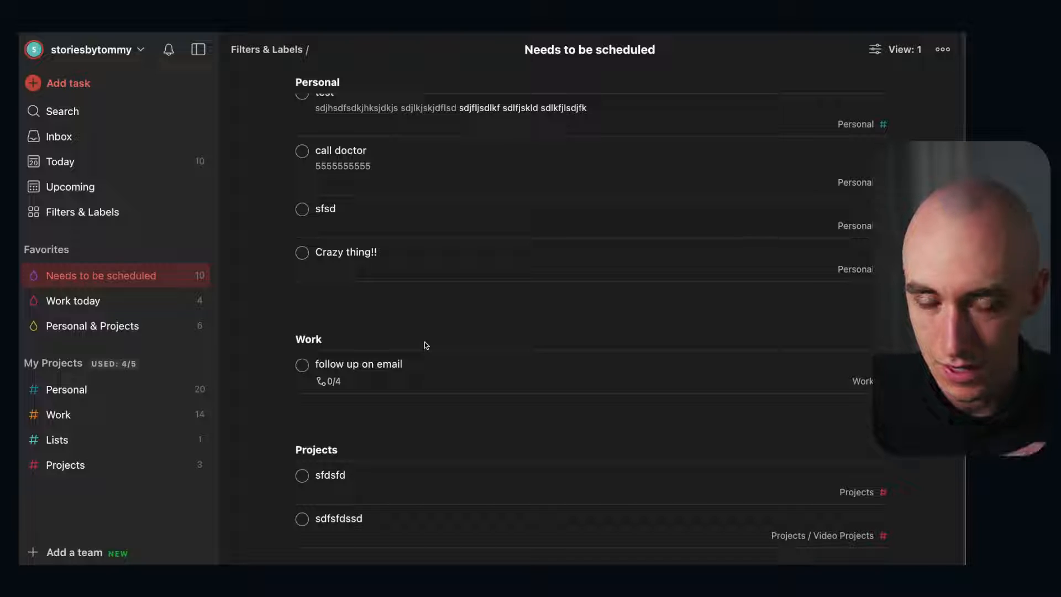
{"action": "scroll", "coordinate": [396, 323], "scroll_direction": "up", "scroll_amount": 4}
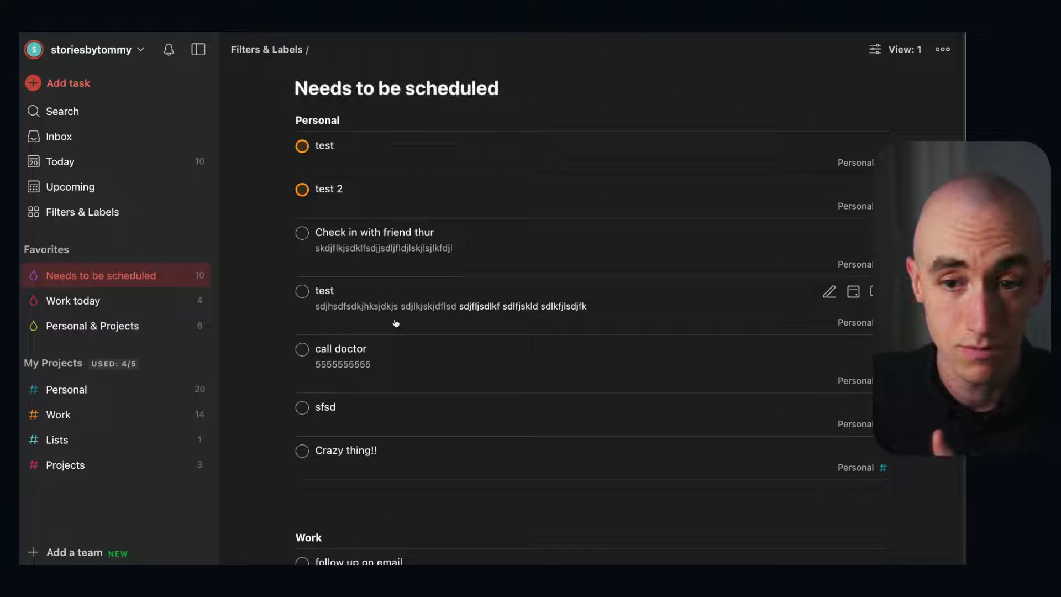
{"action": "left_click", "coordinate": [172, 137]}
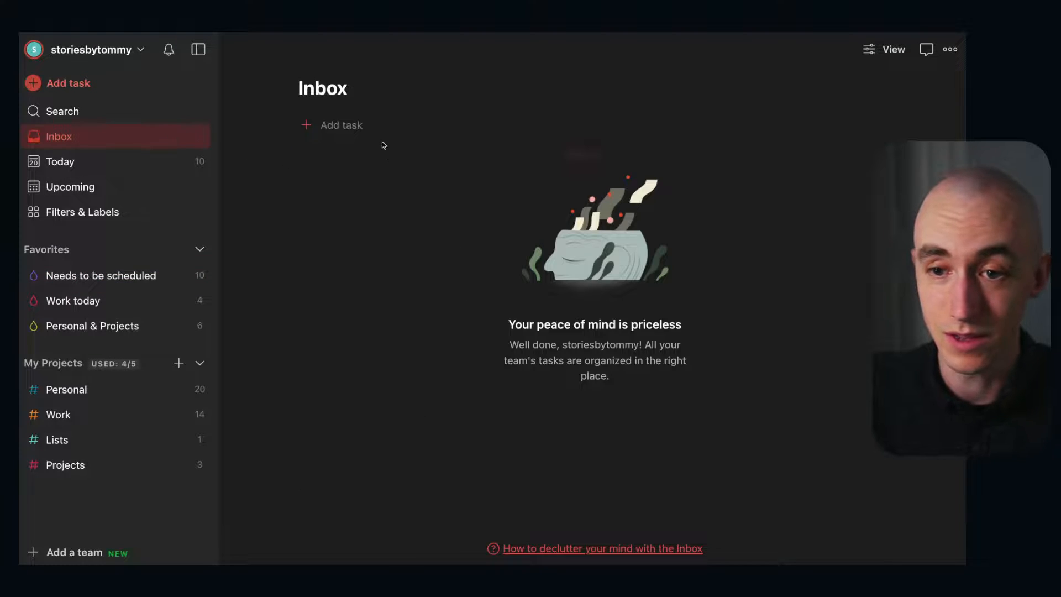
Add a task named "random thing" to the Inbox without a due date or priority.
{"action": "type", "text": "a"}
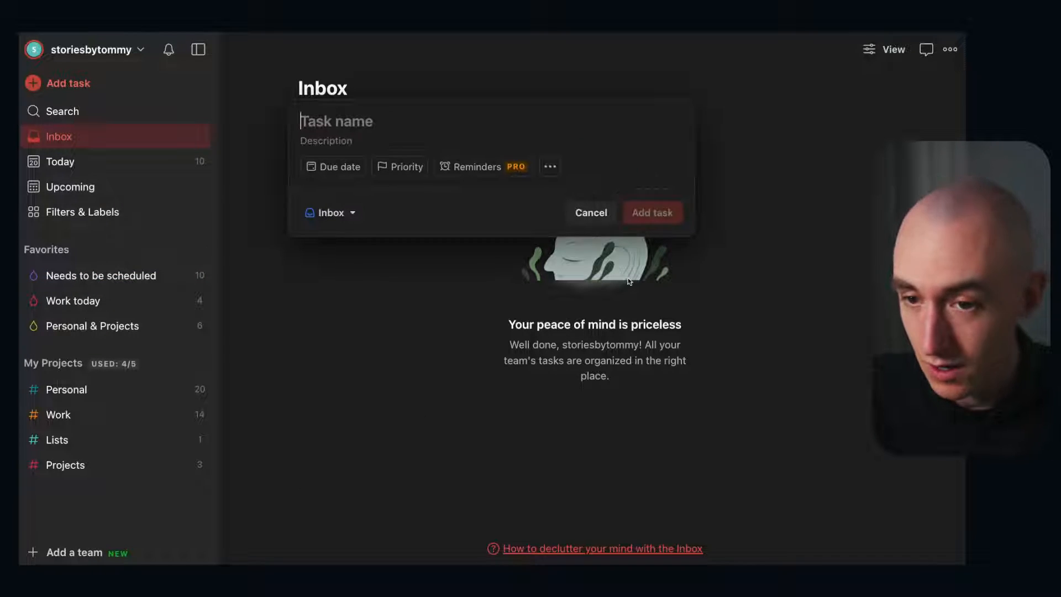
{"action": "type", "text": "random"}
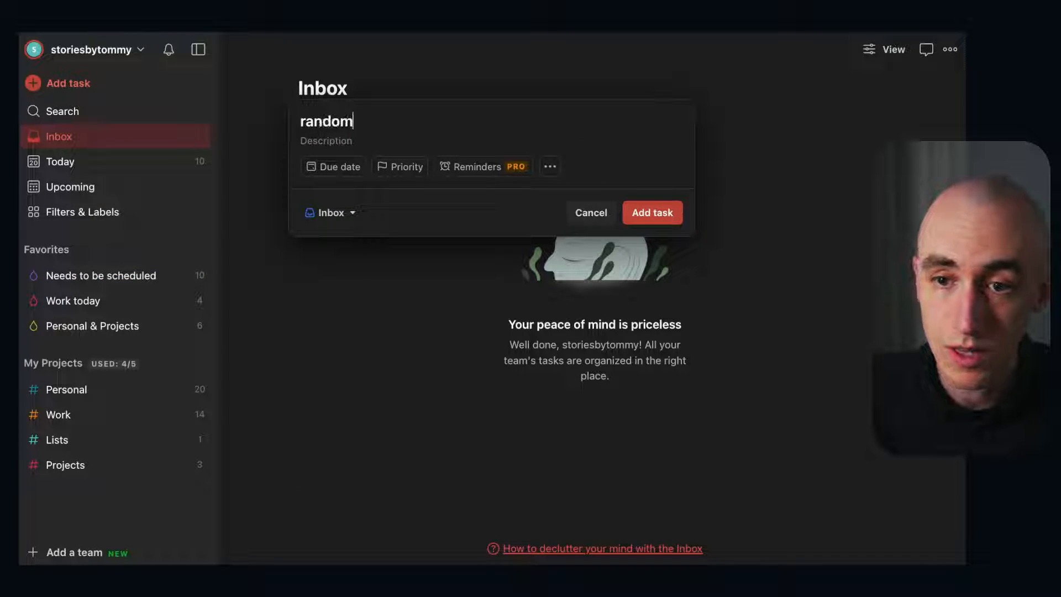
{"action": "type", "text": " thing"}
{"action": "key", "text": "Return"}
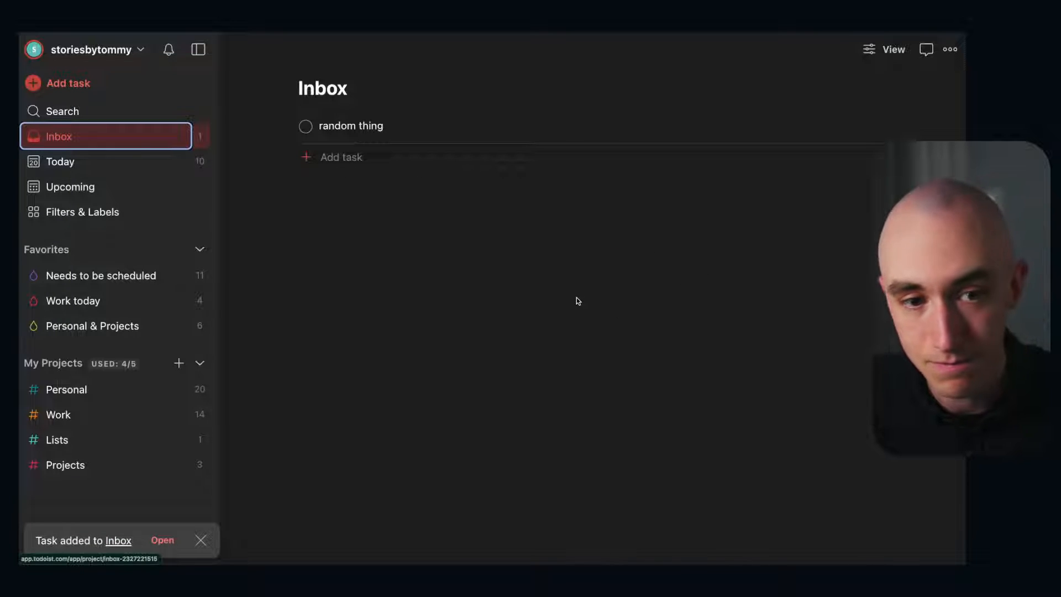
Add the task "random 2" to the Personal project with a due date of next week and priority P3.
{"action": "type", "text": "ara"}
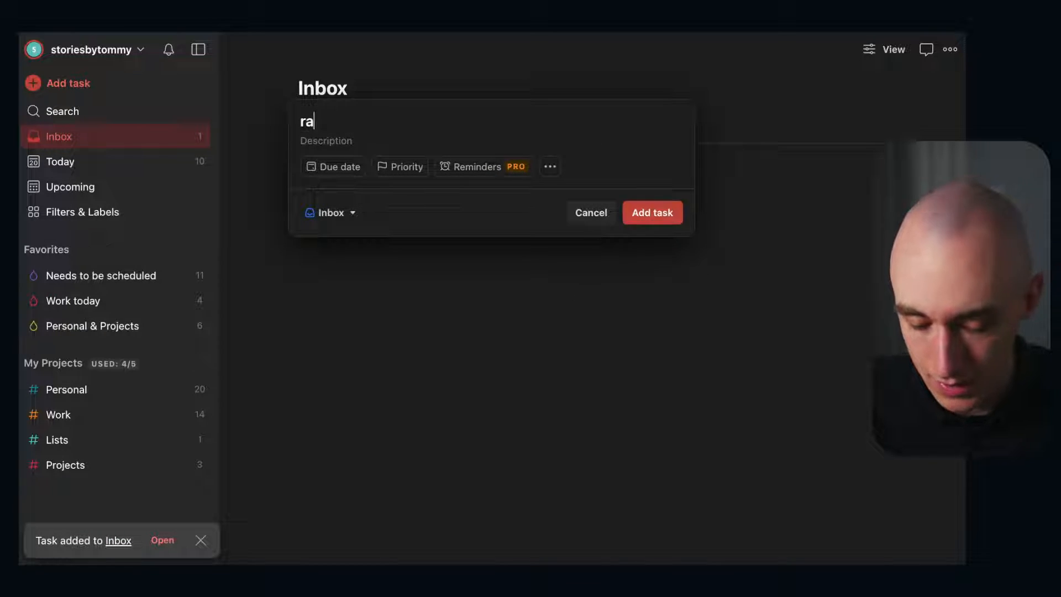
{"action": "type", "text": "ndon"}
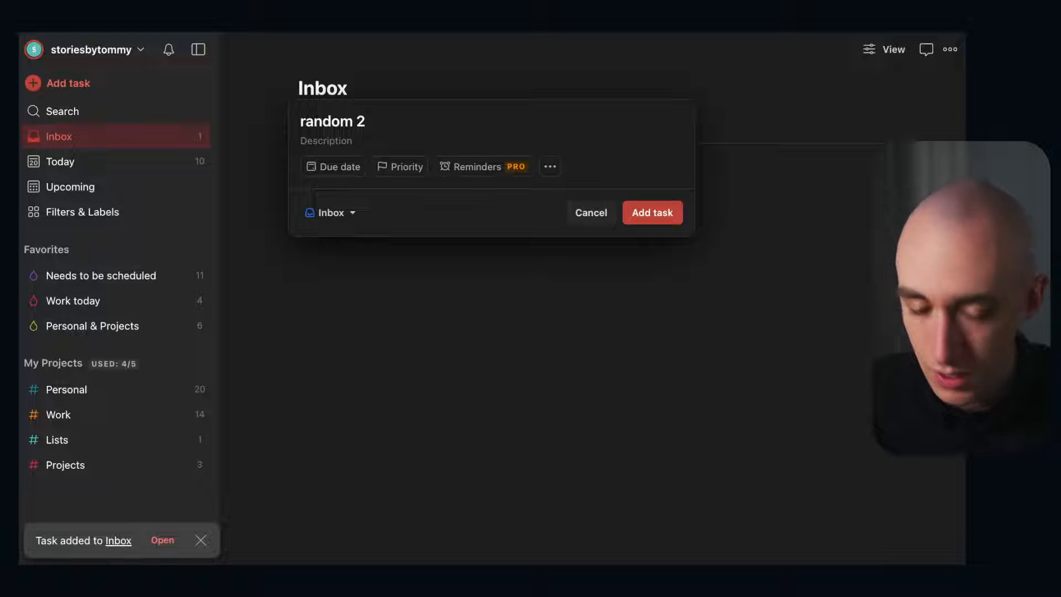
{"action": "type", "text": " 2 #per"}
{"action": "key", "text": "Return"}
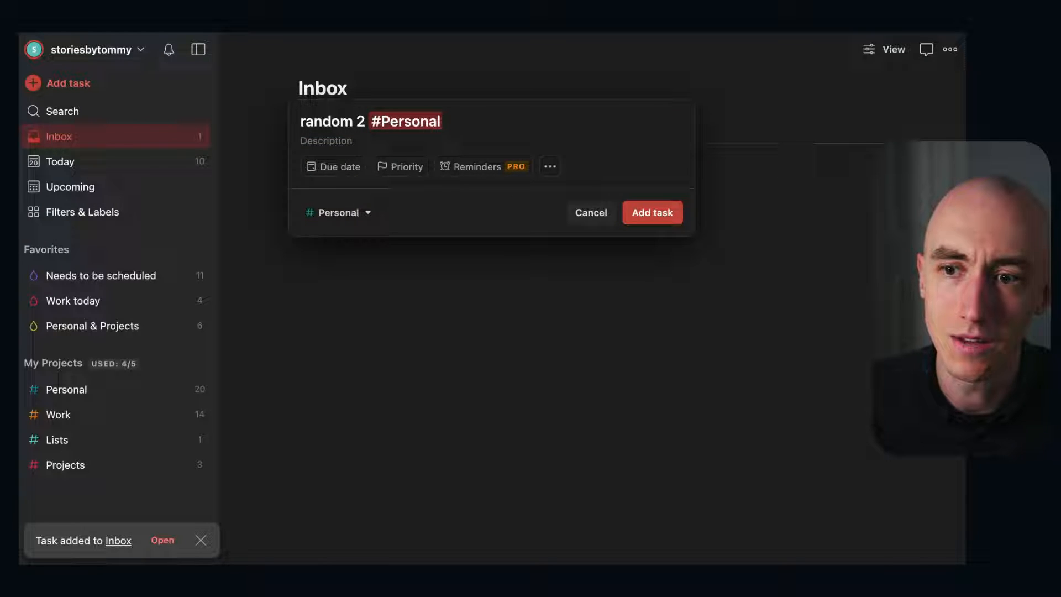
{"action": "type", "text": "next wee"}
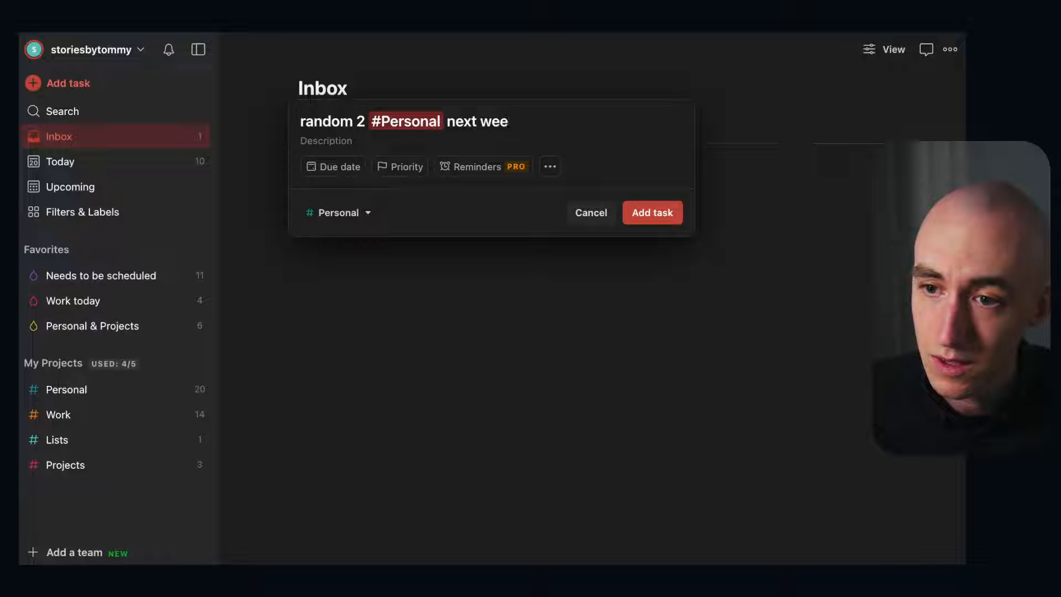
{"action": "type", "text": "ekkp3"}
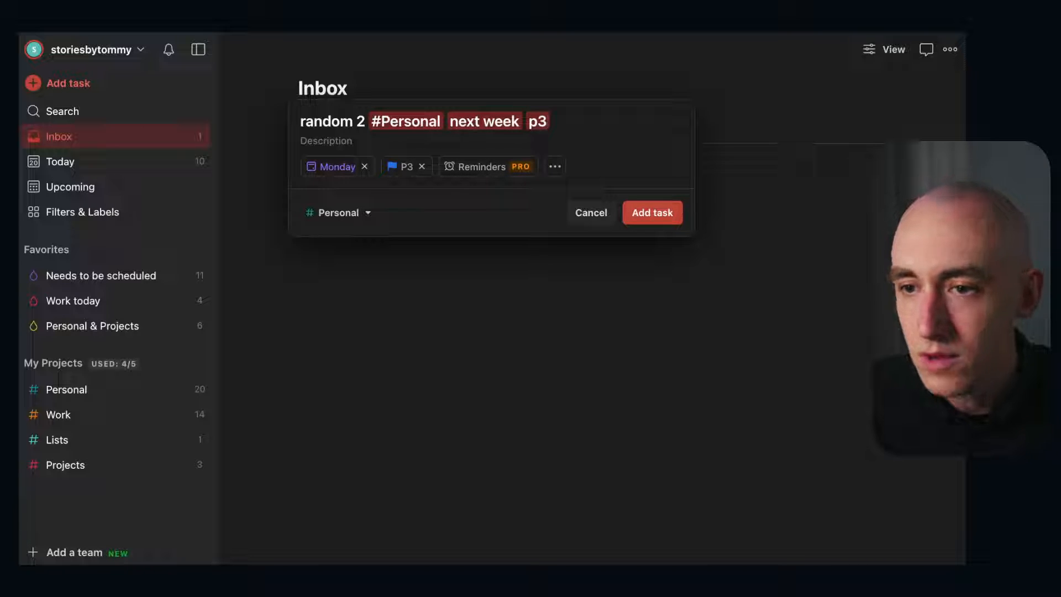
{"action": "key", "text": "Return"}
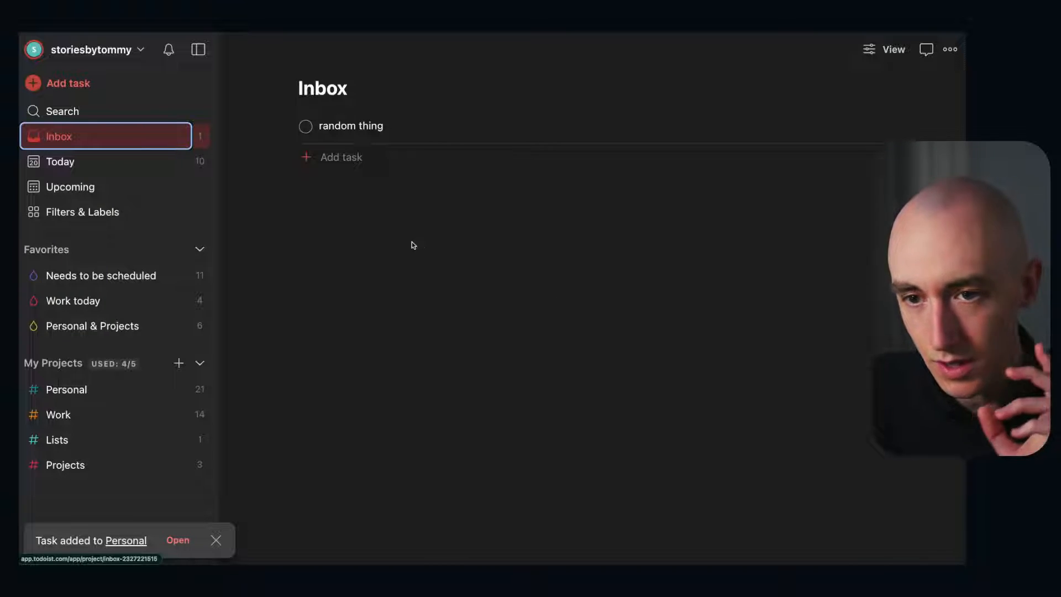
Complete the "random thing" task and add an Inbox task to text a contact back, due tomorrow.
{"action": "left_click", "coordinate": [305, 126]}
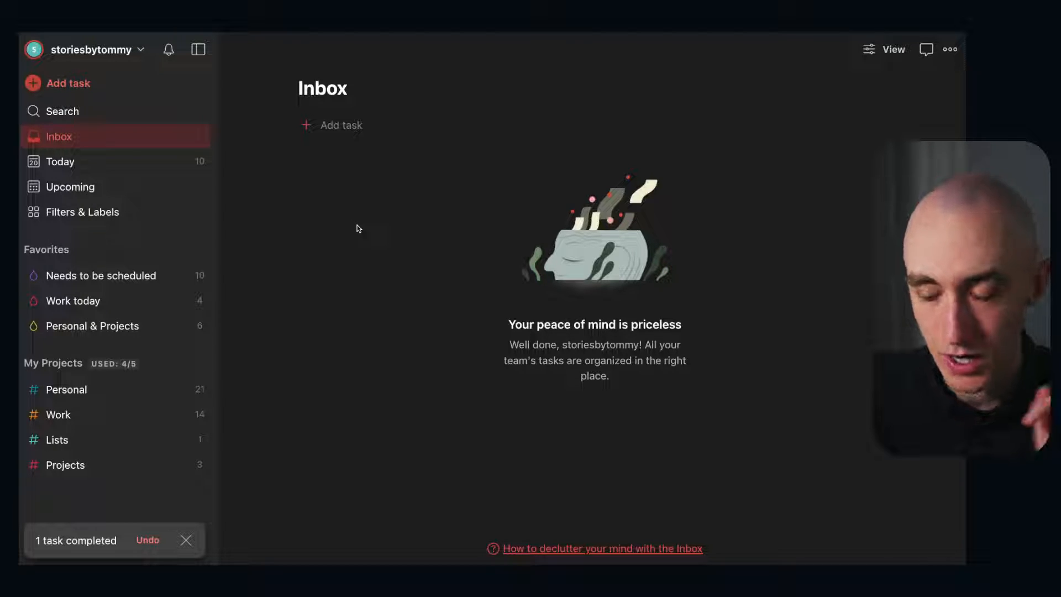
{"action": "type", "text": "a"}
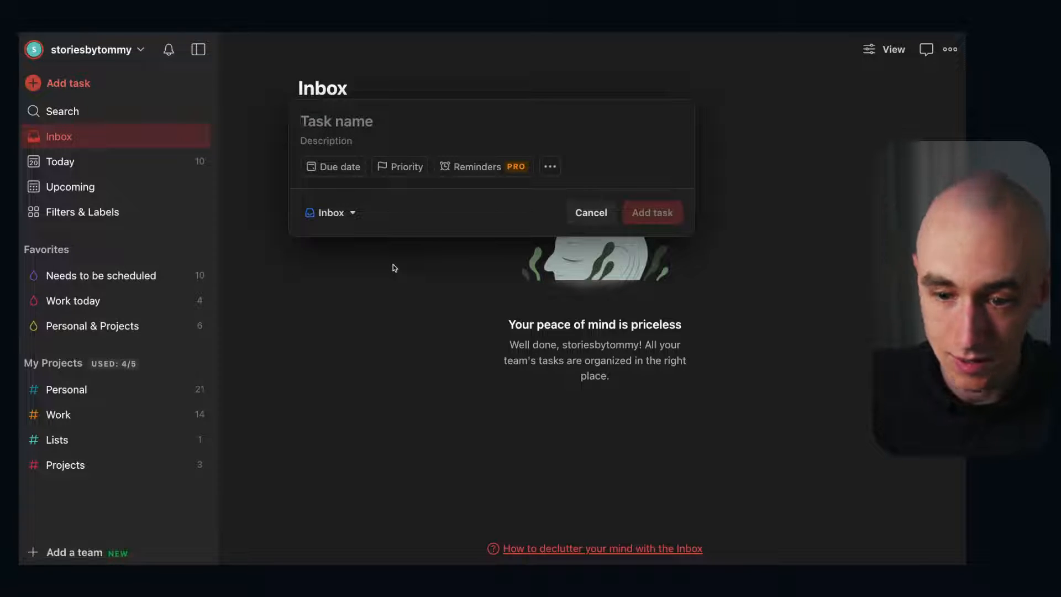
{"action": "type", "text": "text"}
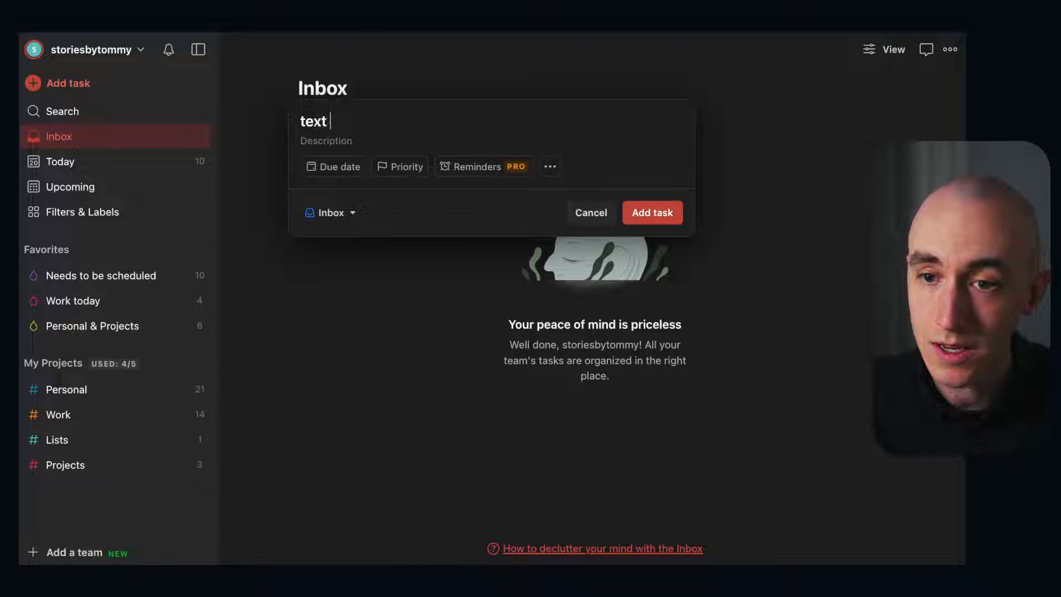
{"action": "type", "text": " back ted "}
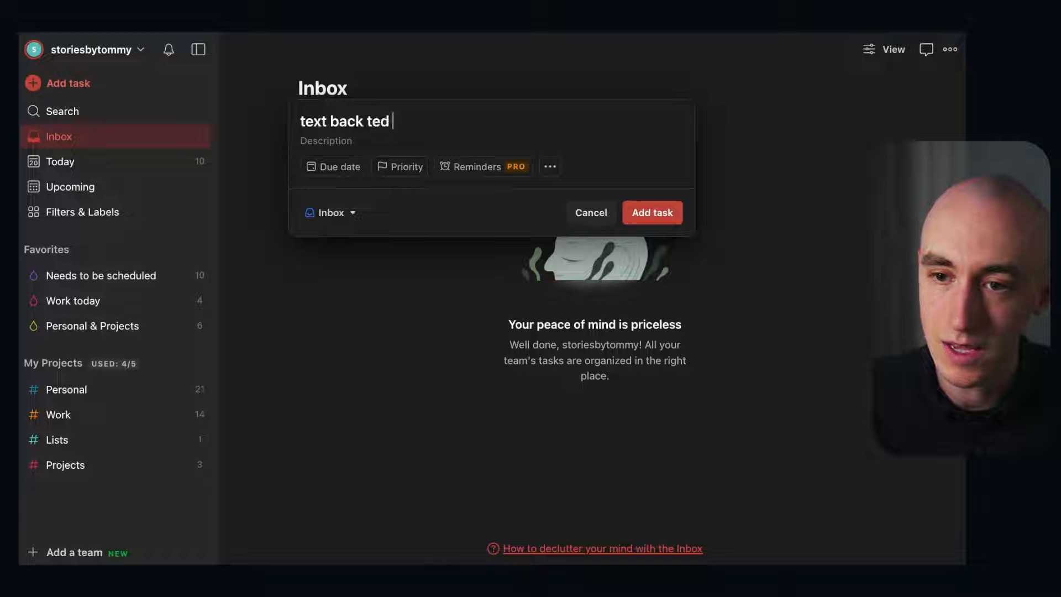
{"action": "type", "text": "tom"}
{"action": "key", "text": "Return"}
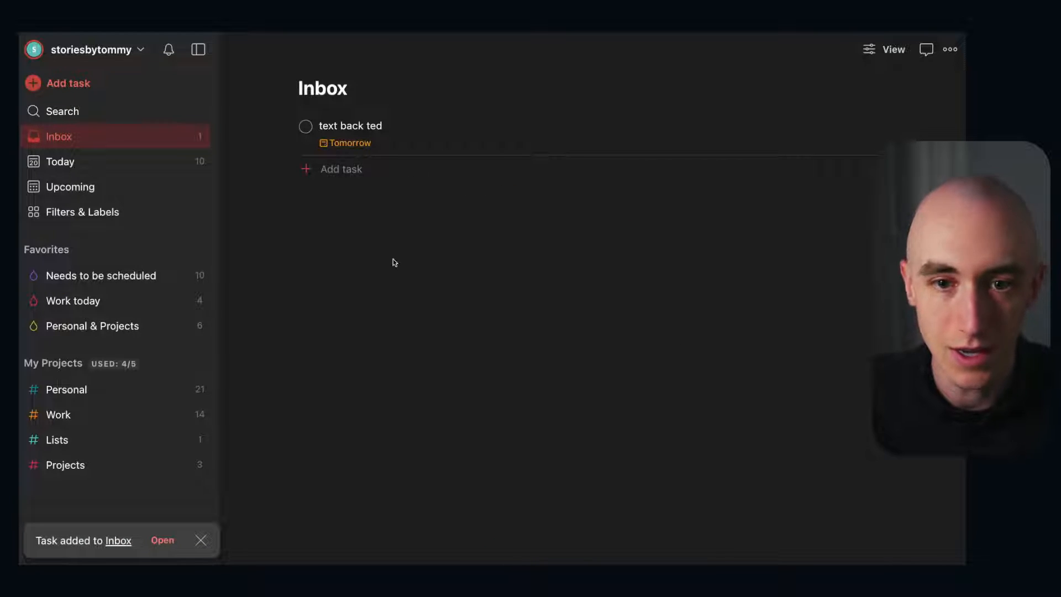
Look through the Today view and add a Work task there to check in with a contact about "so and so", due Tuesday.
{"action": "left_click", "coordinate": [81, 162]}
{"action": "scroll", "coordinate": [370, 270], "scroll_direction": "down", "scroll_amount": 1}
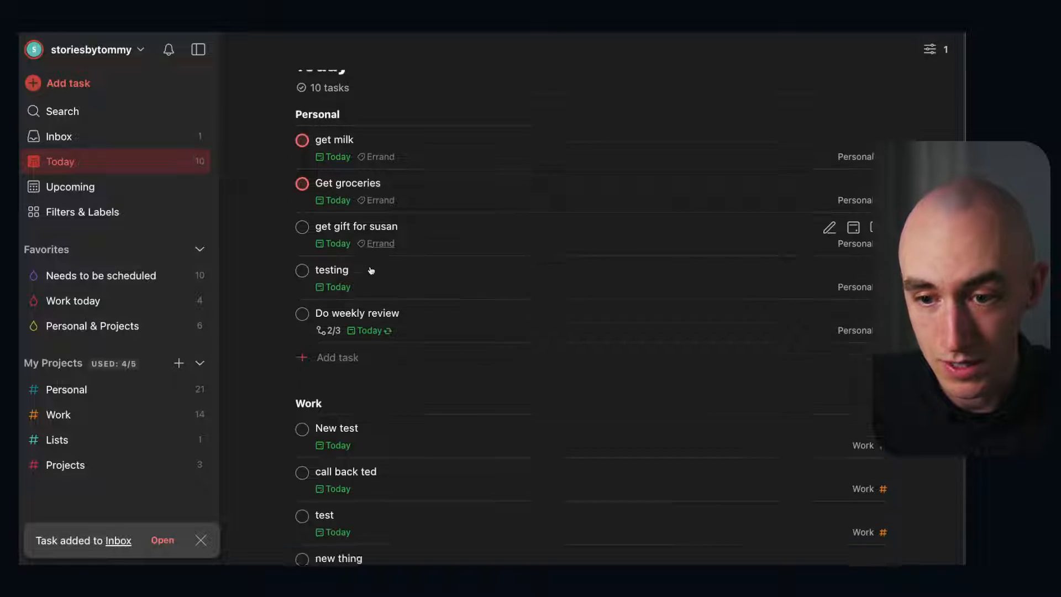
{"action": "scroll", "coordinate": [371, 271], "scroll_direction": "down", "scroll_amount": 5}
{"action": "scroll", "coordinate": [371, 270], "scroll_direction": "up", "scroll_amount": 5}
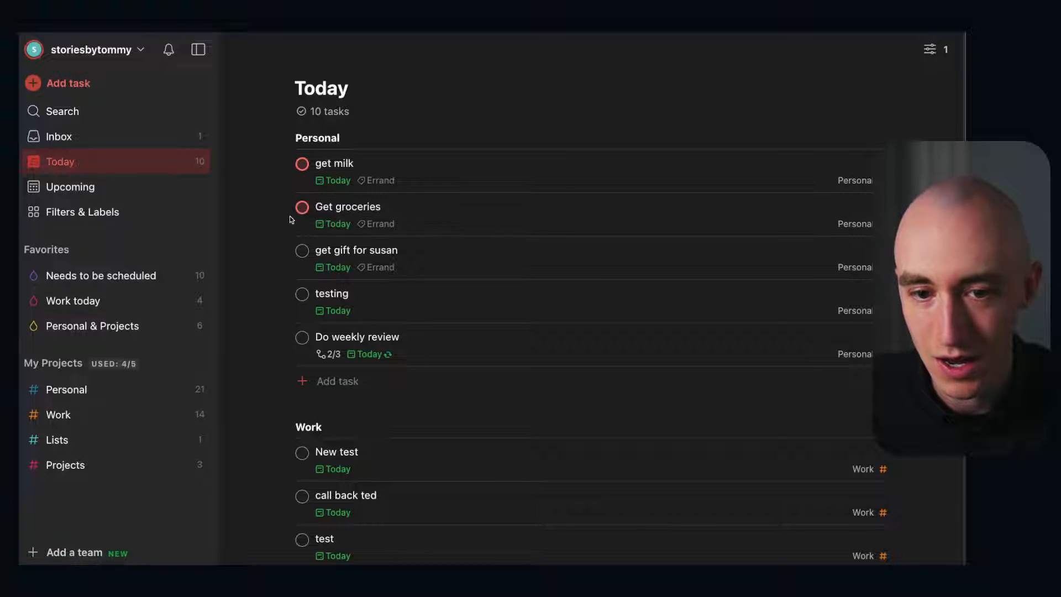
{"action": "scroll", "coordinate": [291, 220], "scroll_direction": "down", "scroll_amount": 5}
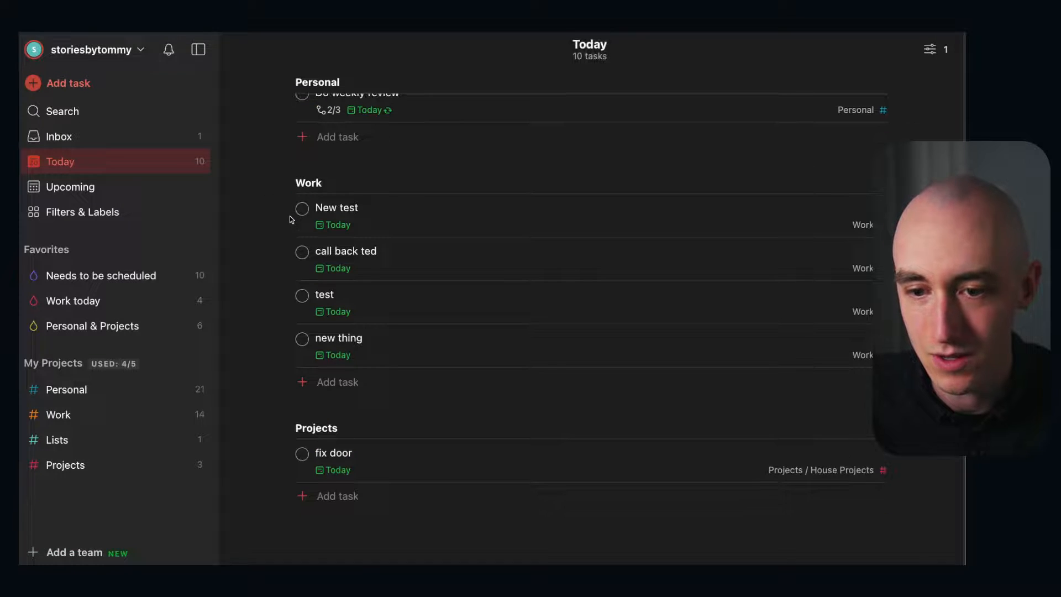
{"action": "left_click", "coordinate": [337, 382]}
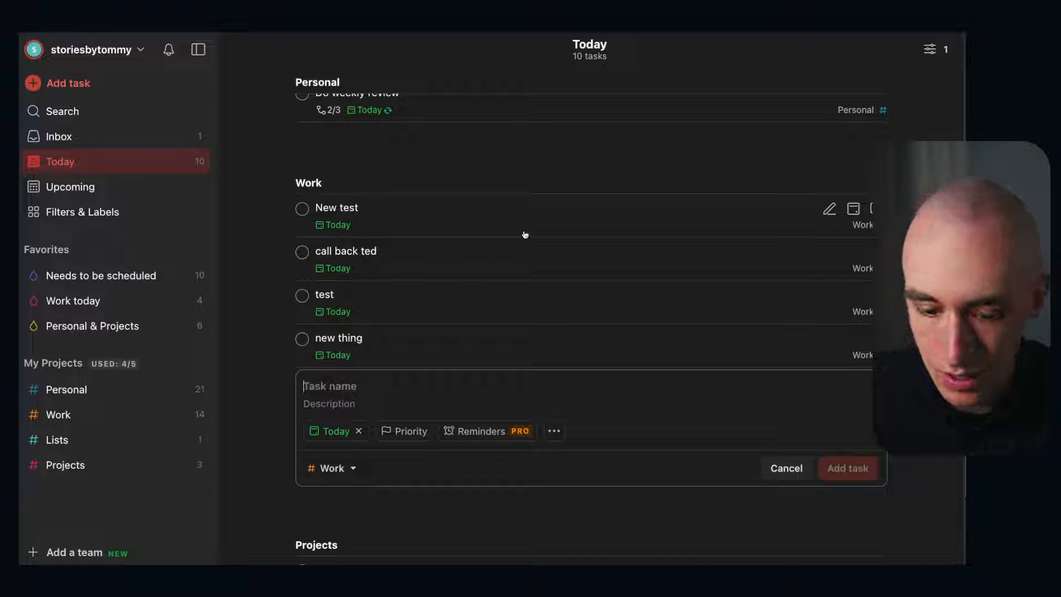
{"action": "type", "text": "tues"}
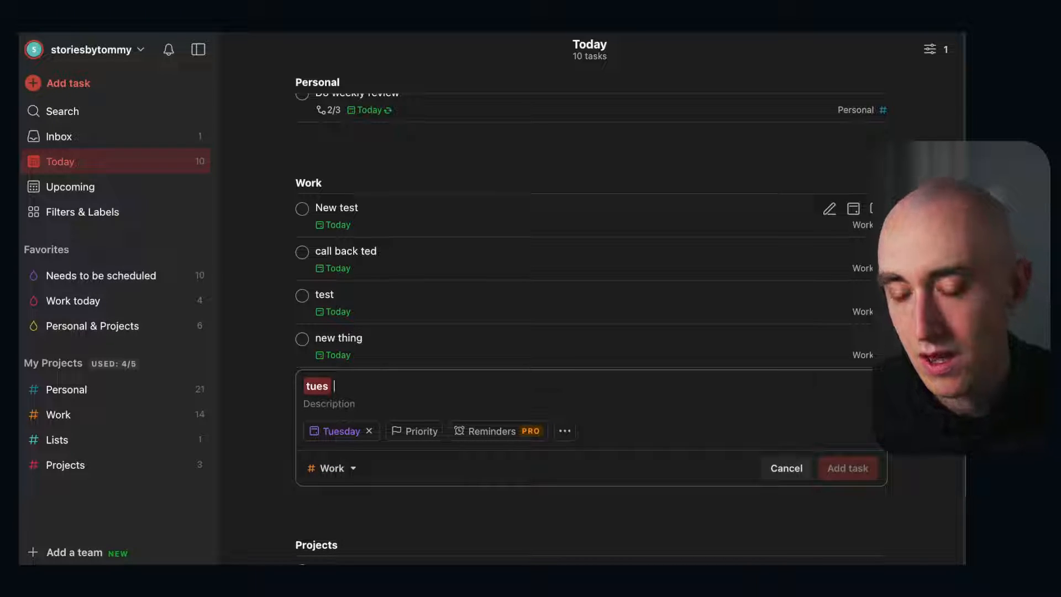
{"action": "type", "text": " check in"}
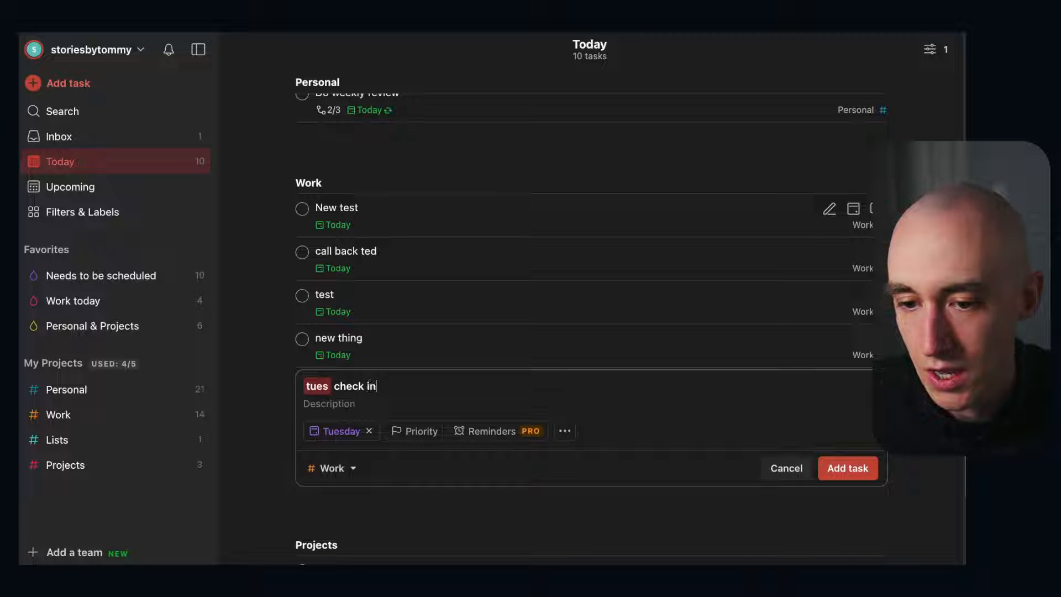
{"action": "type", "text": " with sam ab"}
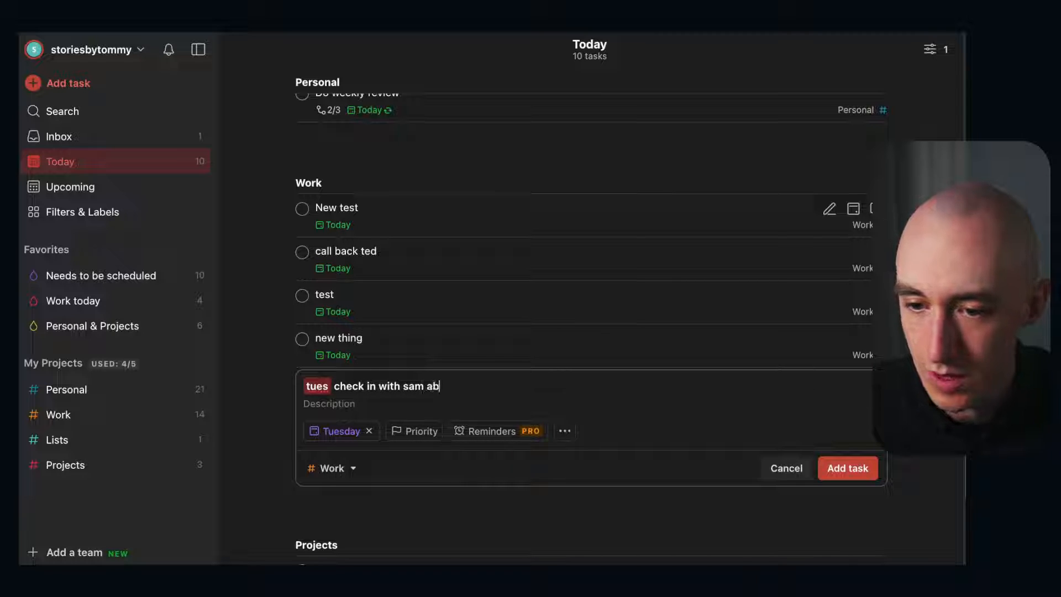
{"action": "type", "text": "out so and"}
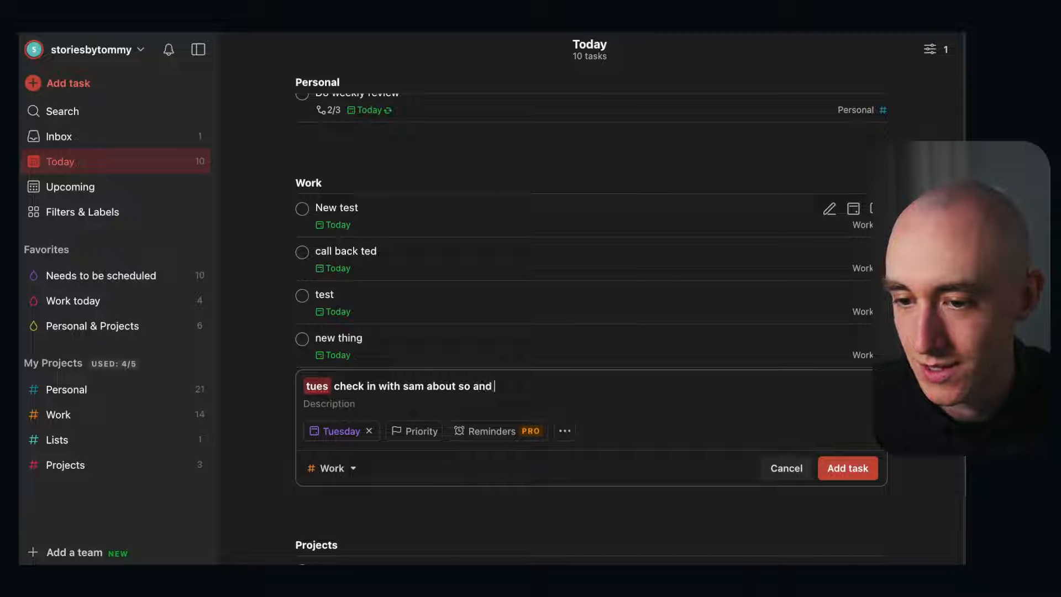
{"action": "type", "text": " so"}
{"action": "key", "text": "Return"}
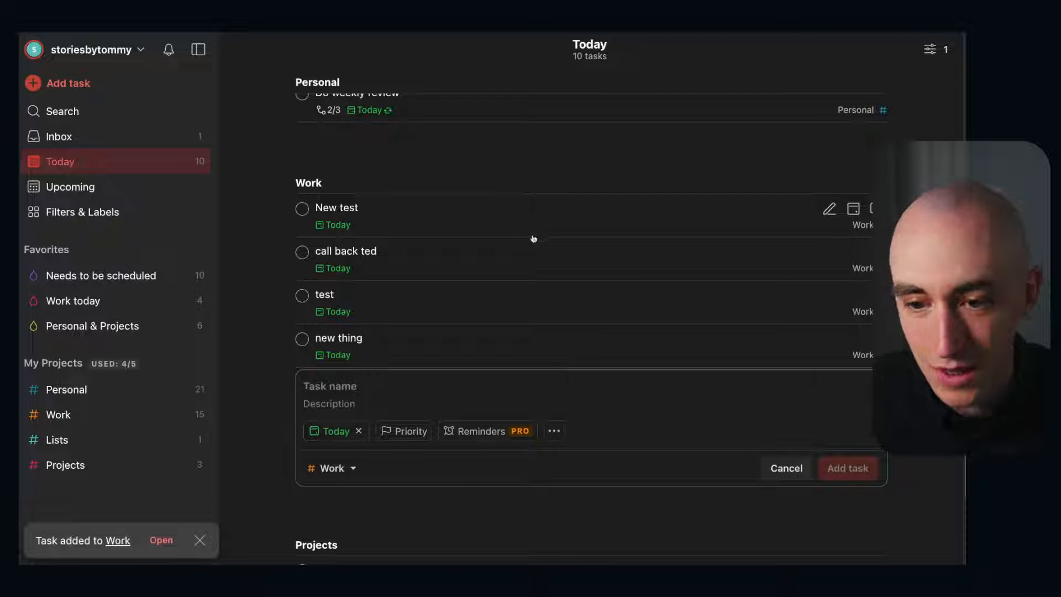
{"action": "left_click", "coordinate": [787, 468]}
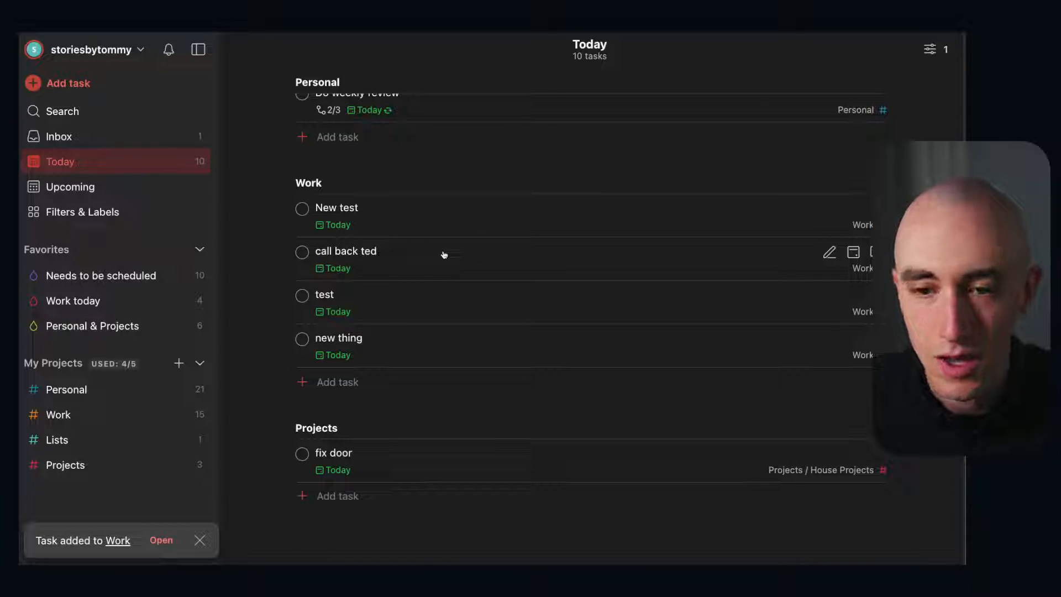
Return to the Inbox and add the task "test" with today as its due date.
{"action": "scroll", "coordinate": [485, 324], "scroll_direction": "up", "scroll_amount": 5}
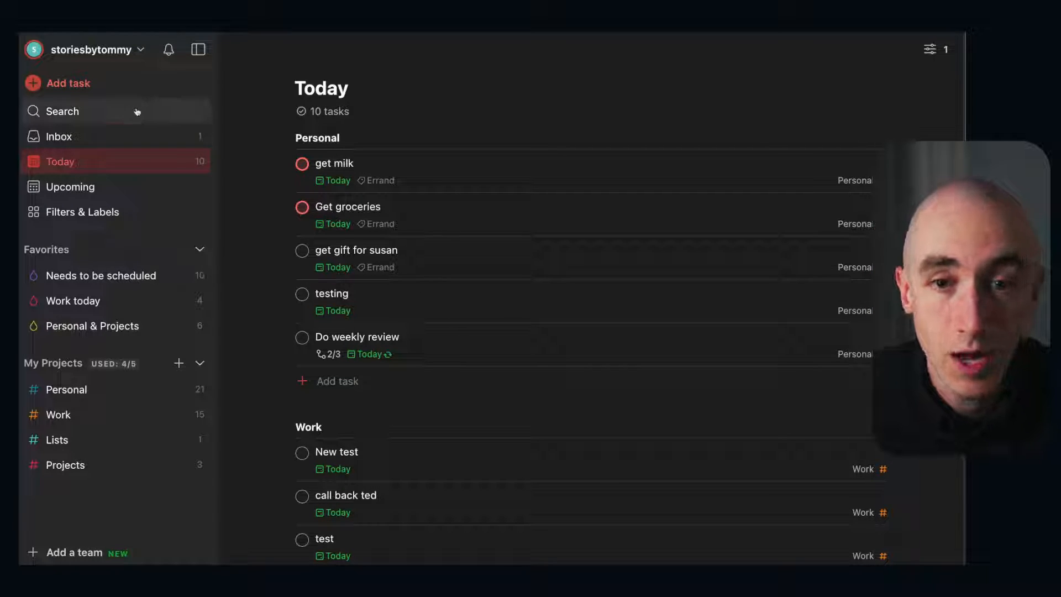
{"action": "left_click", "coordinate": [83, 136]}
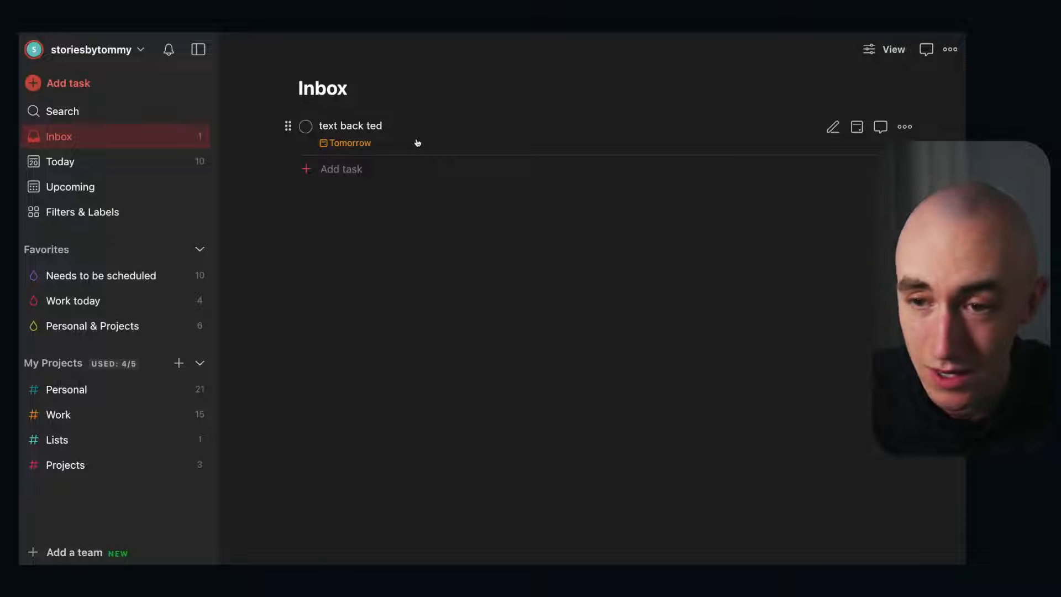
{"action": "left_click", "coordinate": [367, 167]}
{"action": "type", "text": "today"}
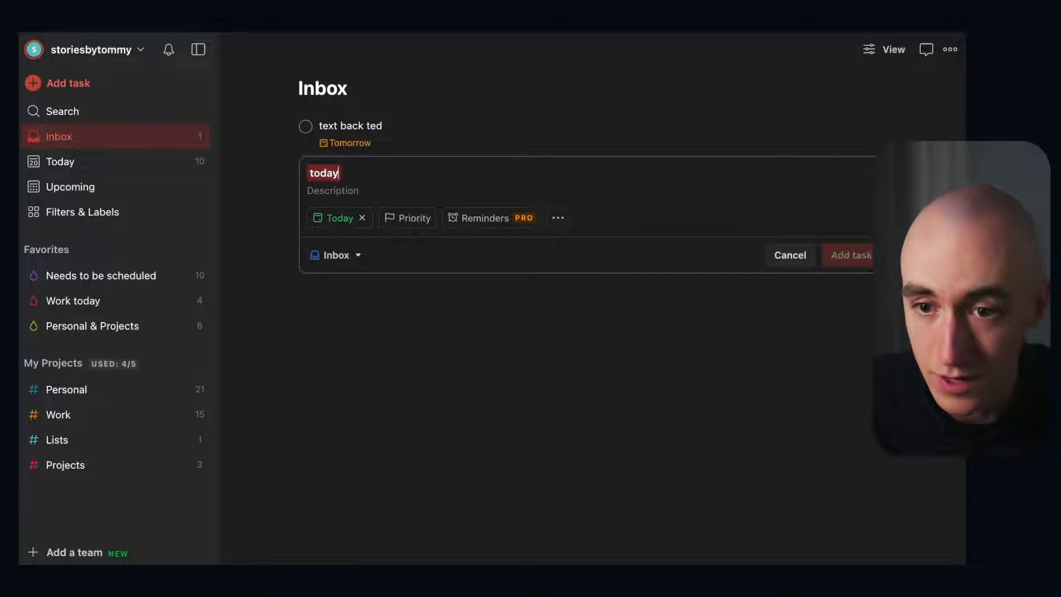
{"action": "type", "text": " test"}
{"action": "key", "text": "Return"}
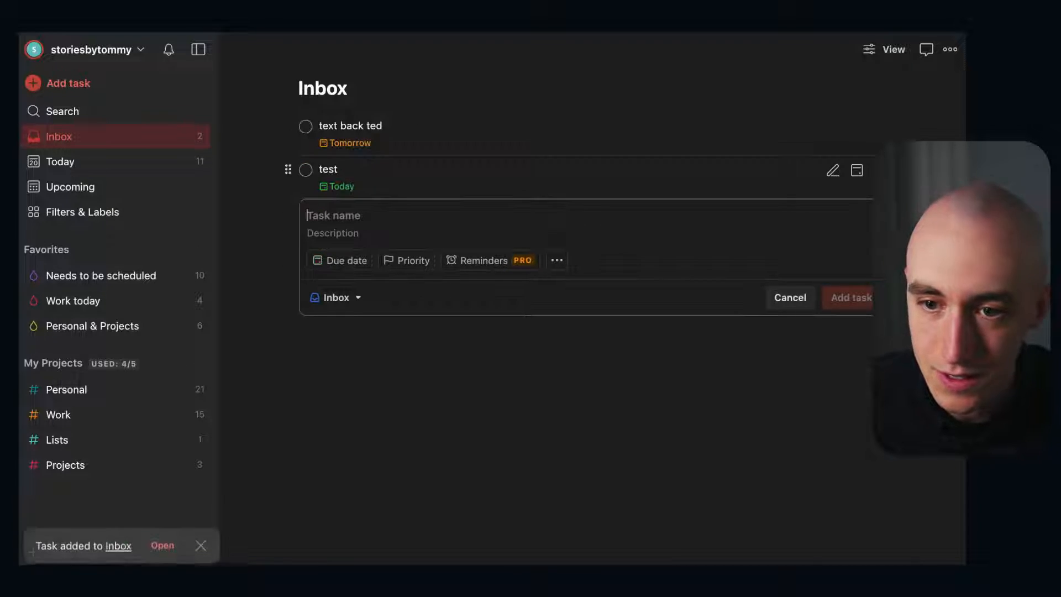
Add the task "hello" to the Inbox with a due date of Thursday and close the task entry form.
{"action": "type", "text": "thur "}
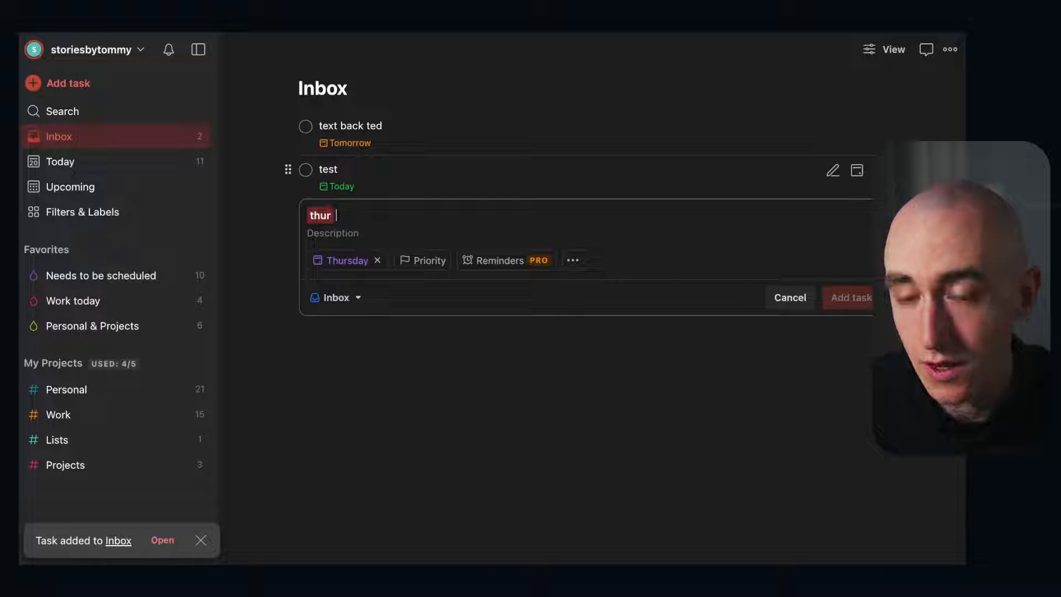
{"action": "type", "text": "hello"}
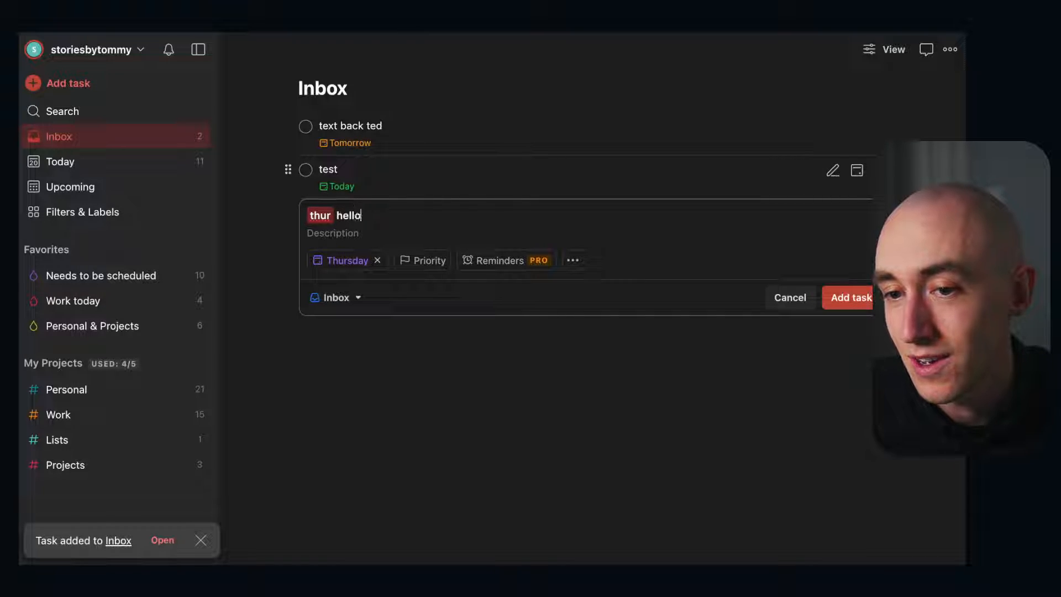
{"action": "key", "text": "Return"}
{"action": "left_click", "coordinate": [812, 348]}
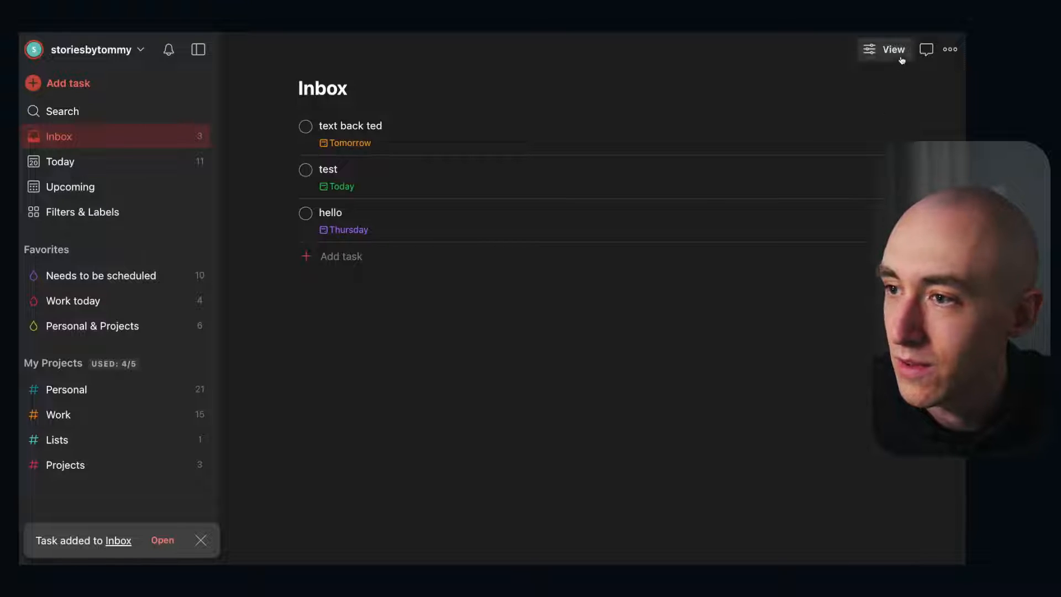
Group the Inbox tasks by due date.
{"action": "left_click", "coordinate": [893, 51]}
{"action": "left_click", "coordinate": [851, 211]}
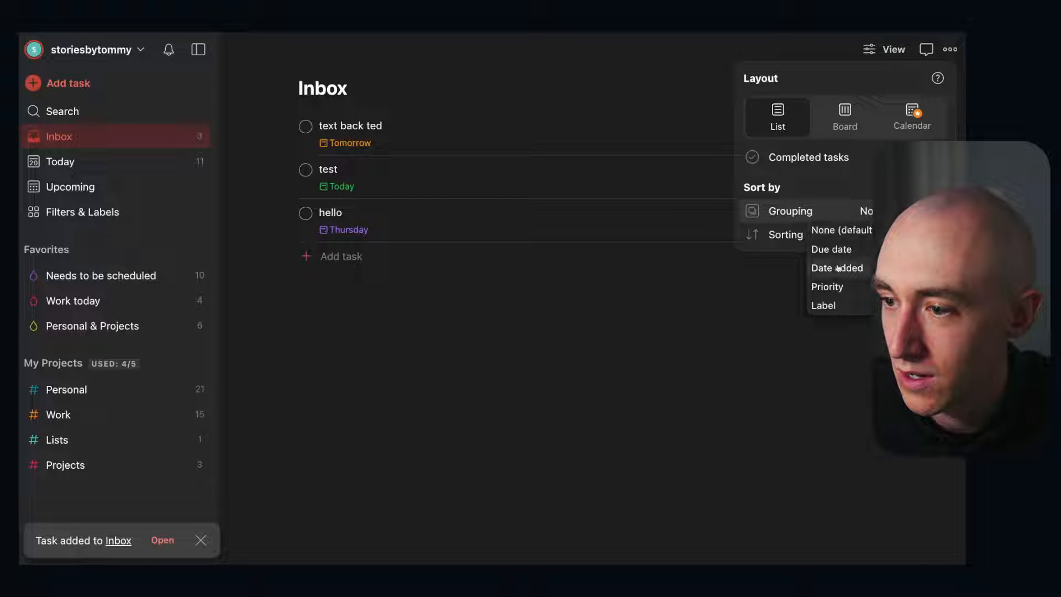
{"action": "left_click", "coordinate": [831, 249]}
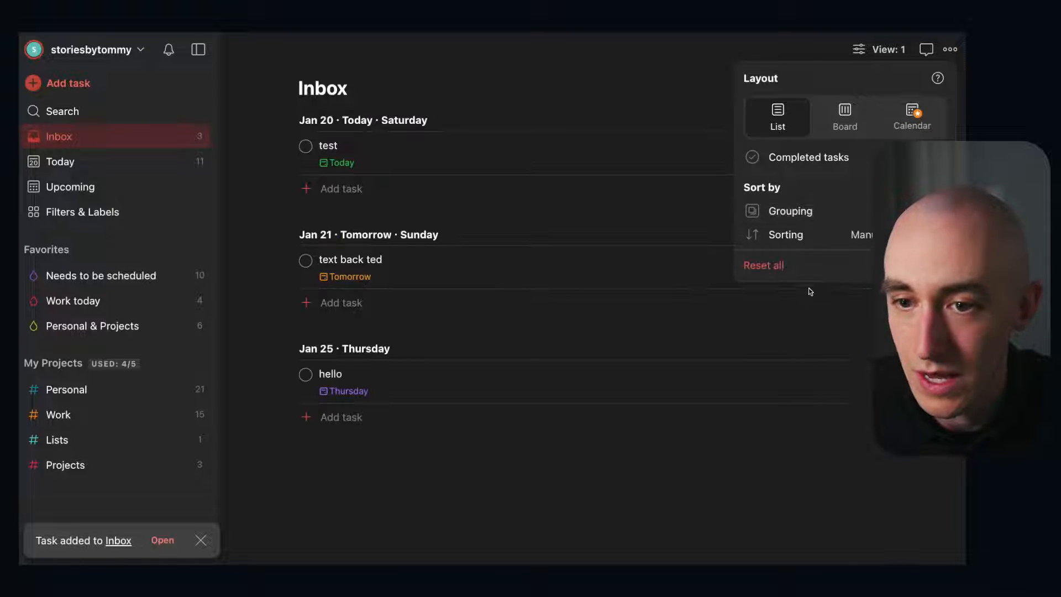
{"action": "left_click", "coordinate": [806, 454]}
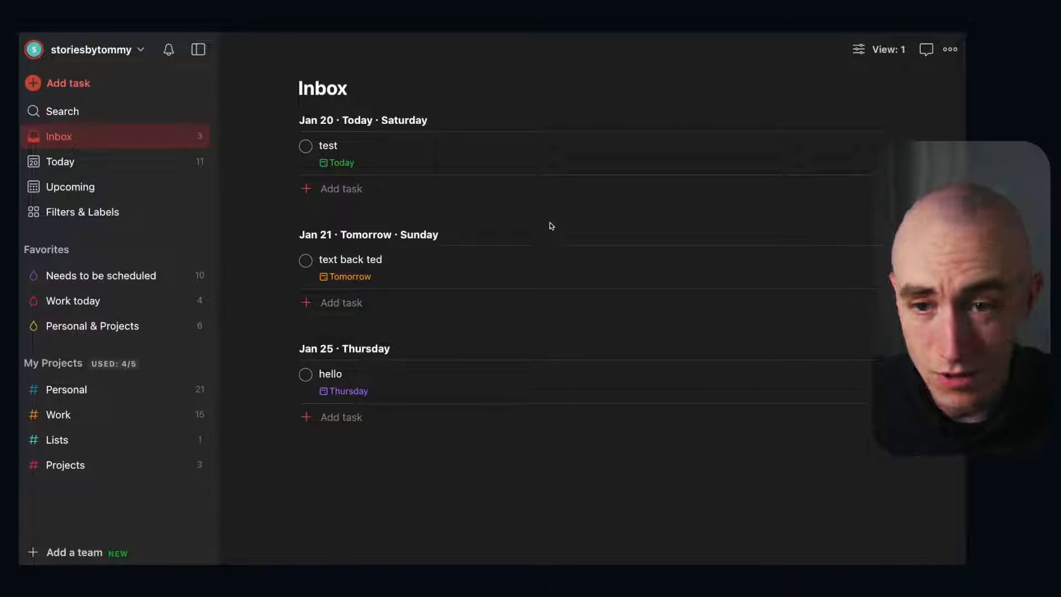
Change the Inbox grouping to priority and close the view options.
{"action": "left_click", "coordinate": [879, 49]}
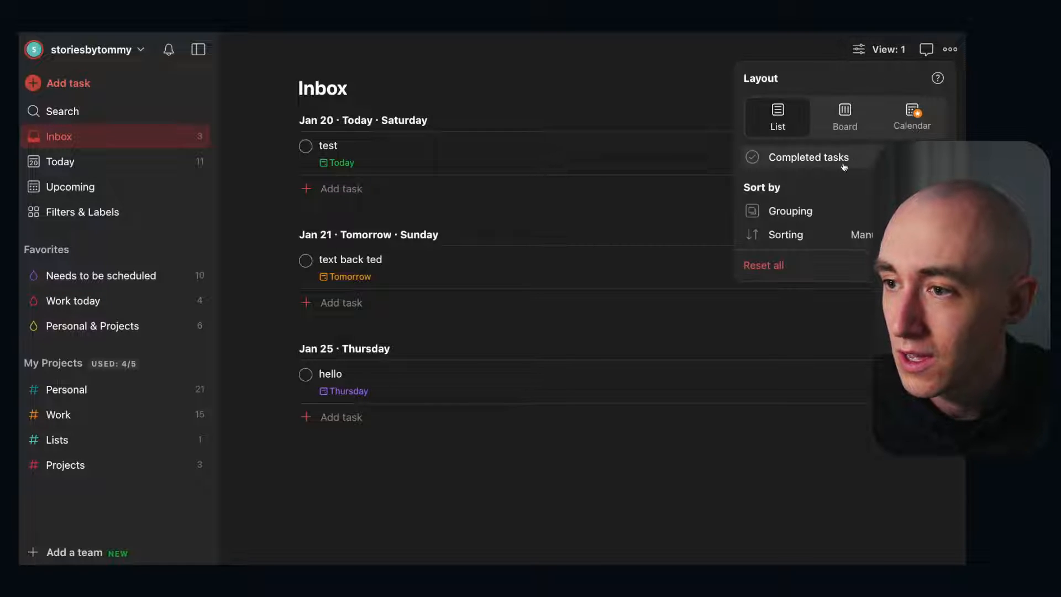
{"action": "left_click", "coordinate": [790, 211]}
{"action": "left_click", "coordinate": [826, 286]}
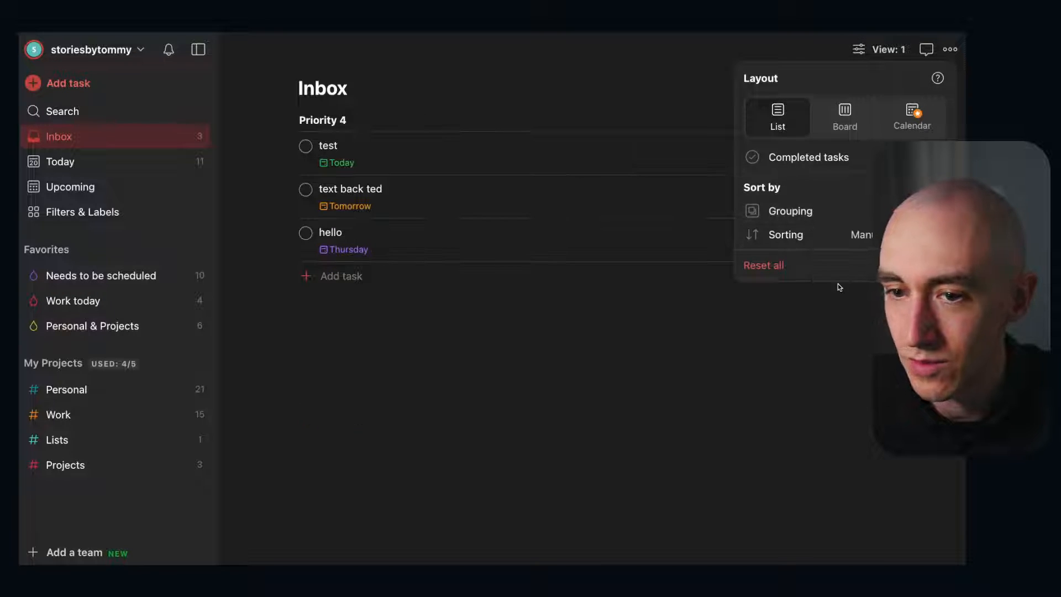
{"action": "left_click", "coordinate": [587, 256]}
Add three undated placeholder tasks named "sdfsd", "sddsfsfd" and "sdfsdf" to the Inbox and close the task and section entry forms.
{"action": "left_click", "coordinate": [351, 276]}
{"action": "type", "text": "sdfsd"}
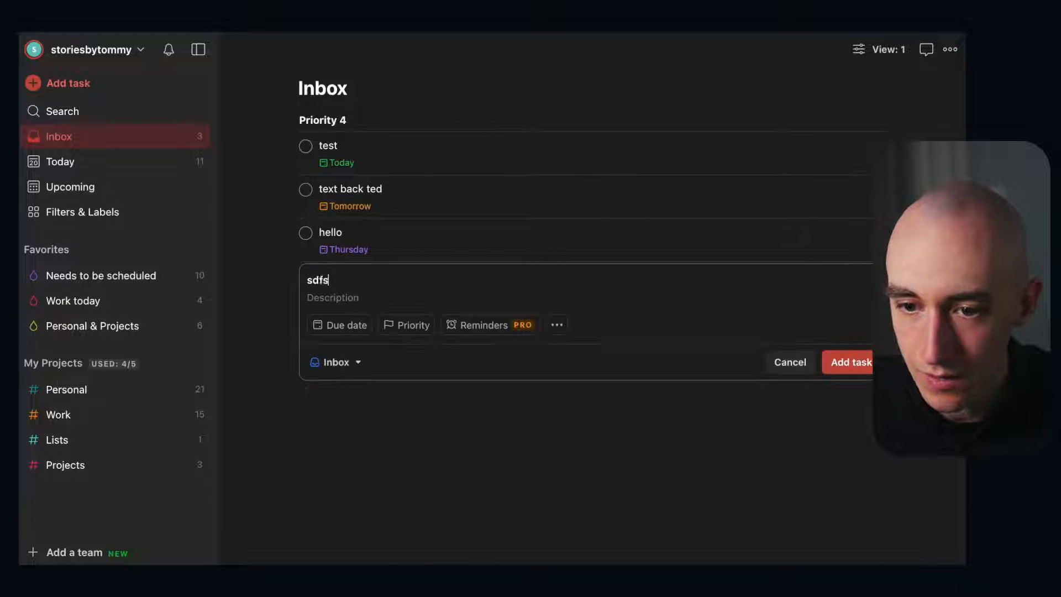
{"action": "left_click", "coordinate": [849, 366]}
{"action": "type", "text": "sddsfsfd"}
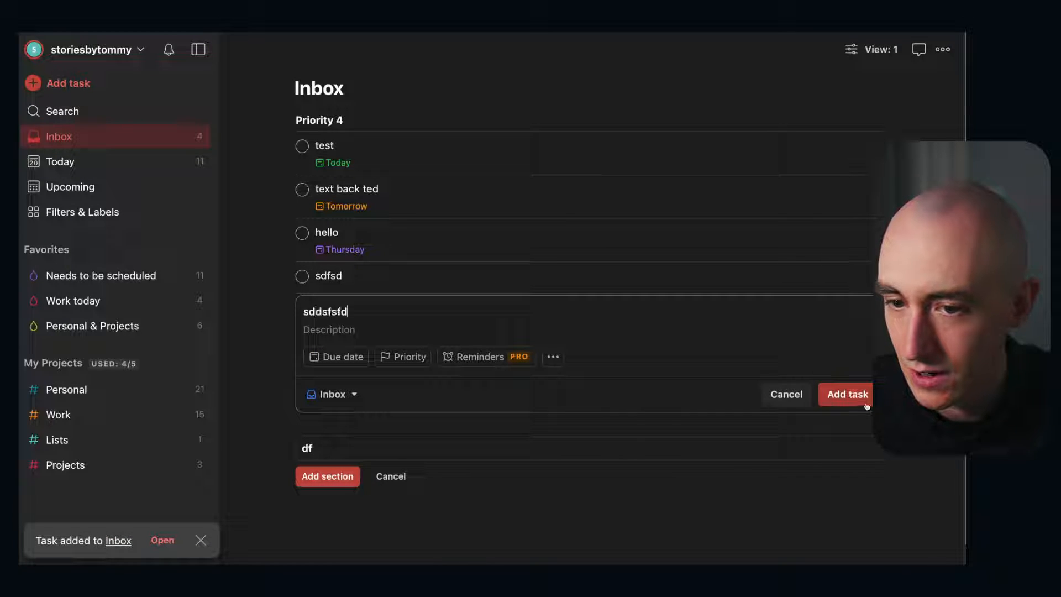
{"action": "left_click", "coordinate": [850, 393]}
{"action": "type", "text": "sdfsdf"}
{"action": "left_click", "coordinate": [853, 429]}
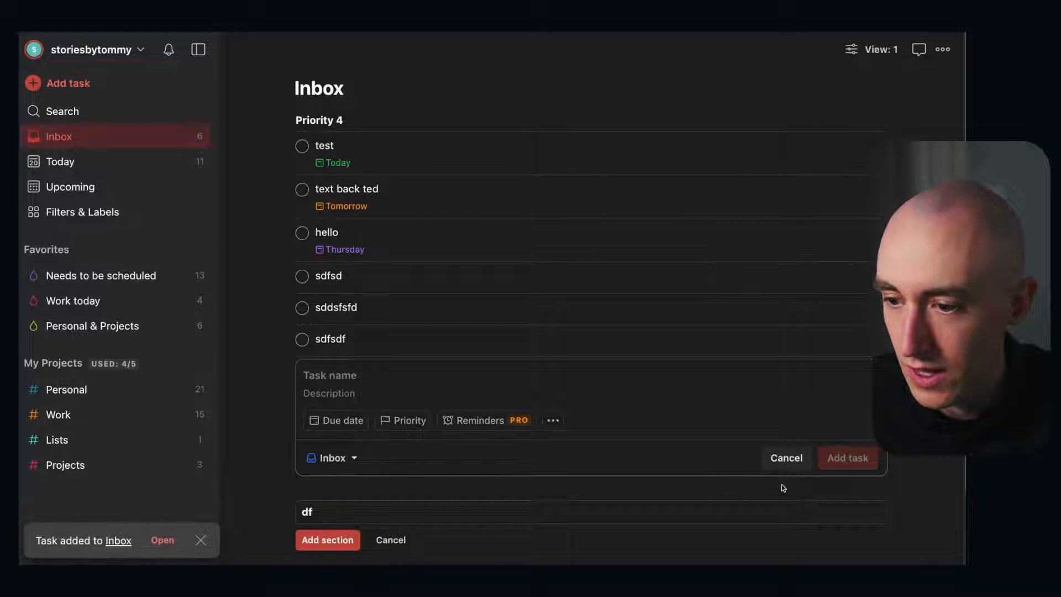
{"action": "left_click", "coordinate": [786, 457]}
{"action": "left_click", "coordinate": [390, 423]}
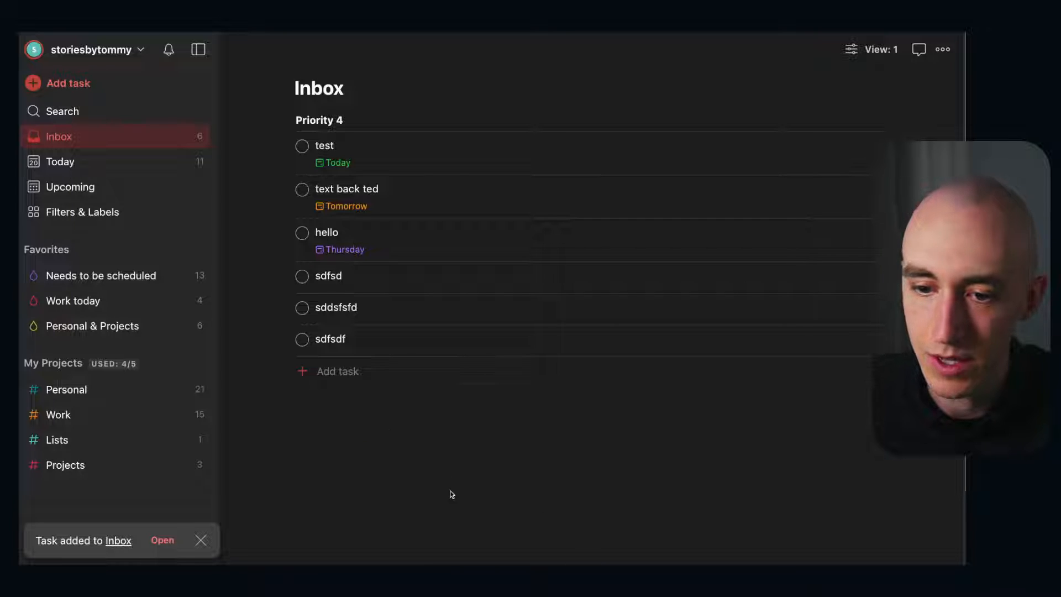
Set the tasks "sddsfsfd" and "sdfsdf" together to Priority 1 and clear the selection.
{"action": "left_click", "coordinate": [391, 338], "text": "shift"}
{"action": "left_click", "coordinate": [393, 310], "text": "shift"}
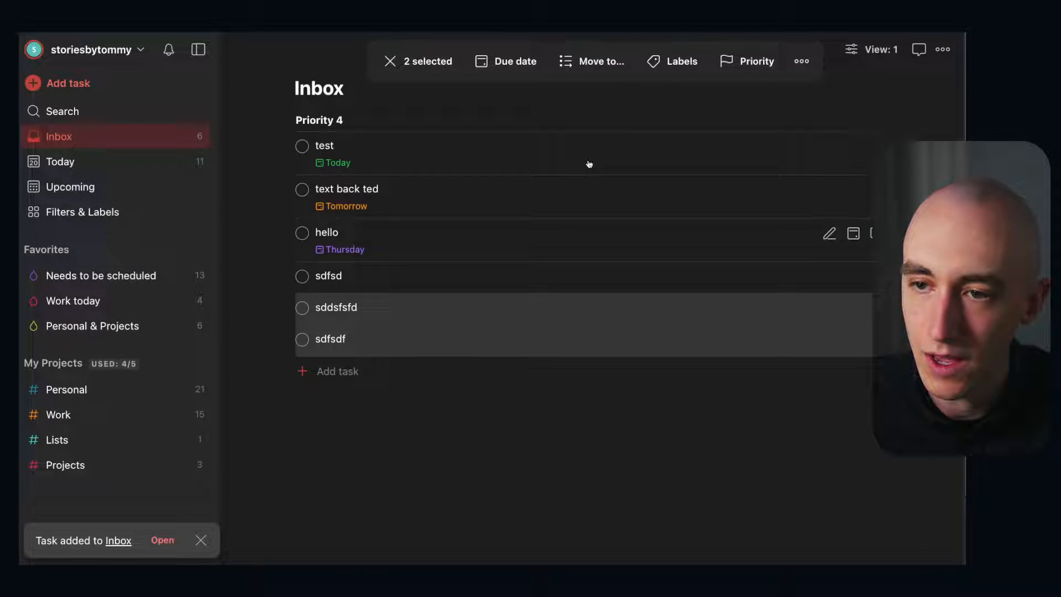
{"action": "left_click", "coordinate": [747, 61]}
{"action": "left_click", "coordinate": [746, 83]}
{"action": "key", "text": "Escape"}
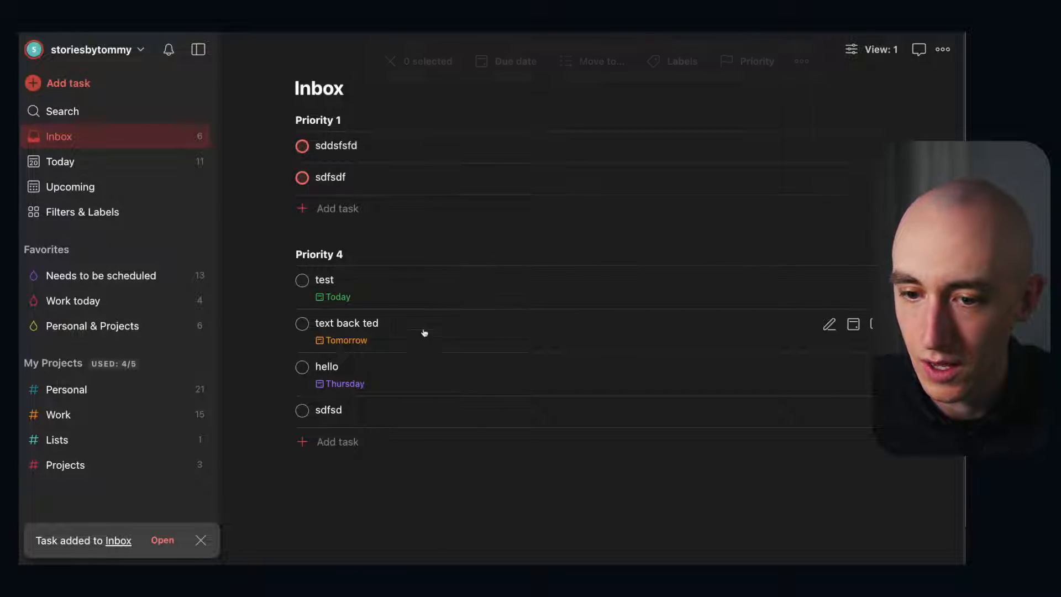
Set the task "test" to Priority 2 and clear the selection.
{"action": "left_click", "coordinate": [426, 289], "text": "shift"}
{"action": "left_click", "coordinate": [747, 61]}
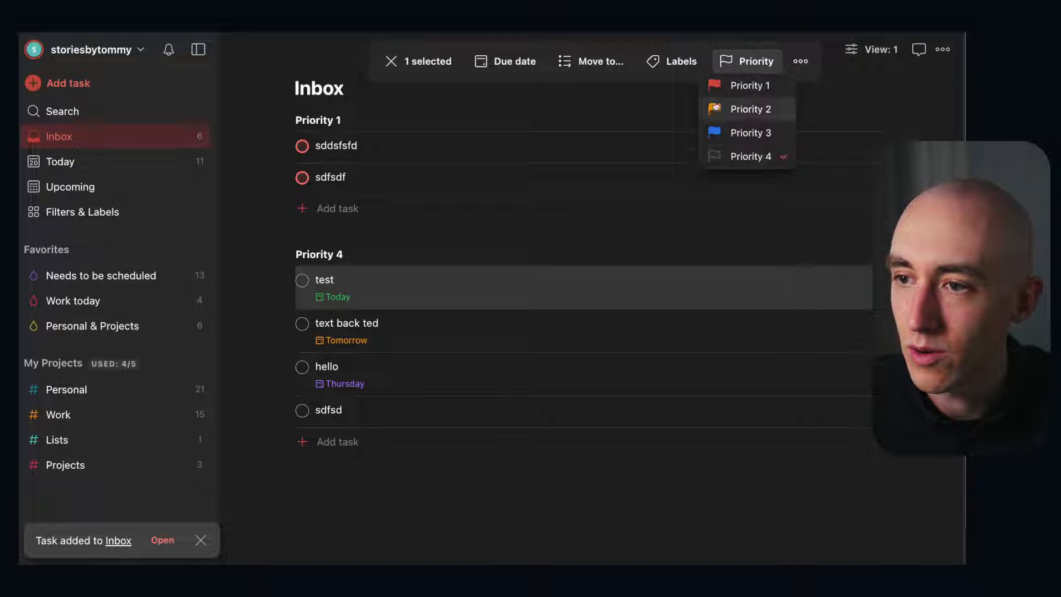
{"action": "left_click", "coordinate": [746, 107]}
{"action": "key", "text": "Escape"}
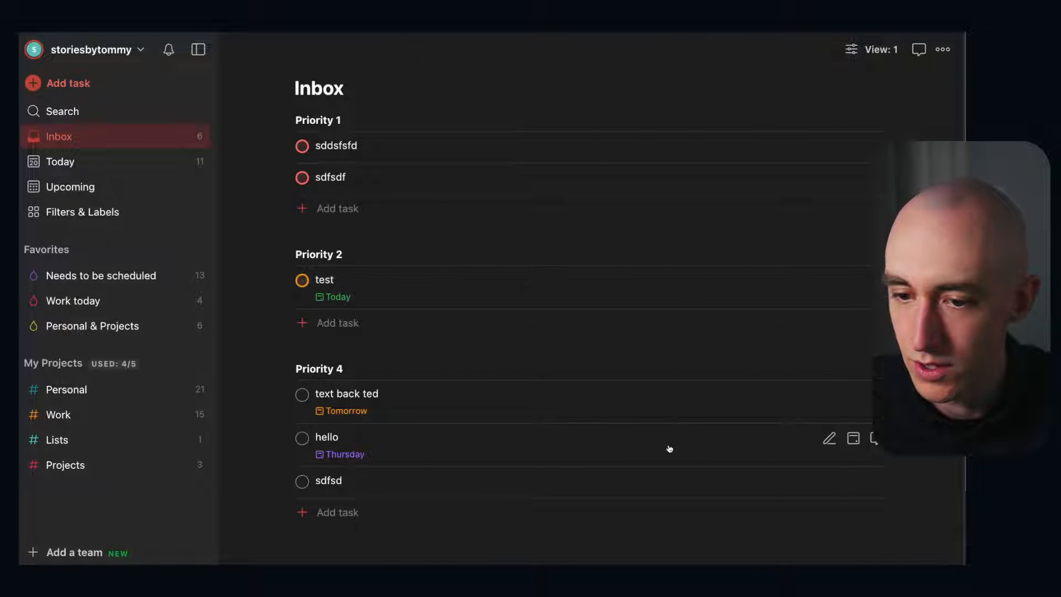
Set the task "sdfsd" to Priority 3 and clear the selection.
{"action": "left_click", "coordinate": [615, 481], "text": "shift"}
{"action": "left_click", "coordinate": [747, 61]}
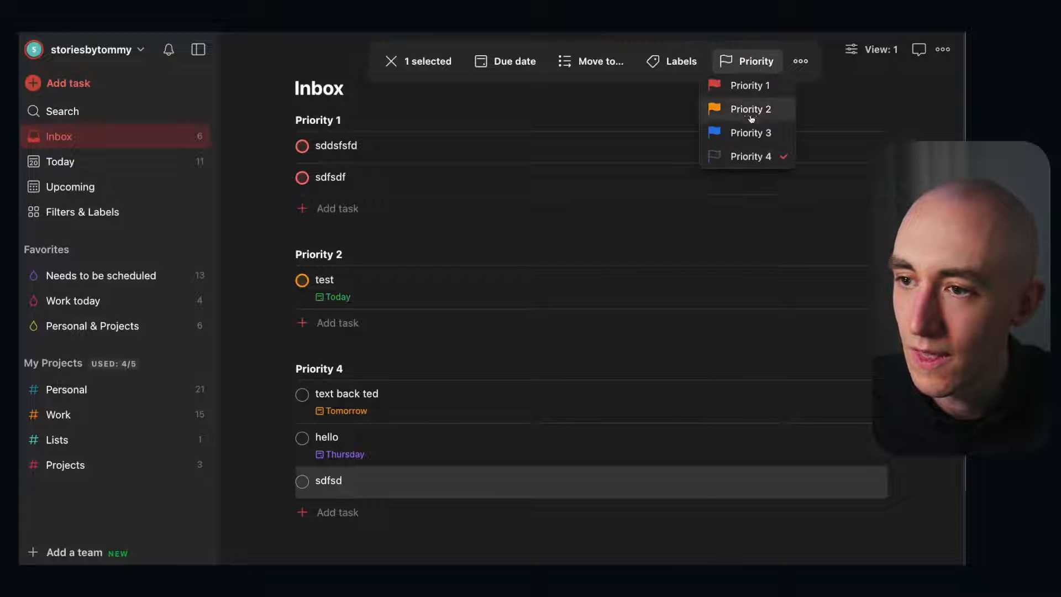
{"action": "left_click", "coordinate": [746, 130]}
{"action": "key", "text": "Escape"}
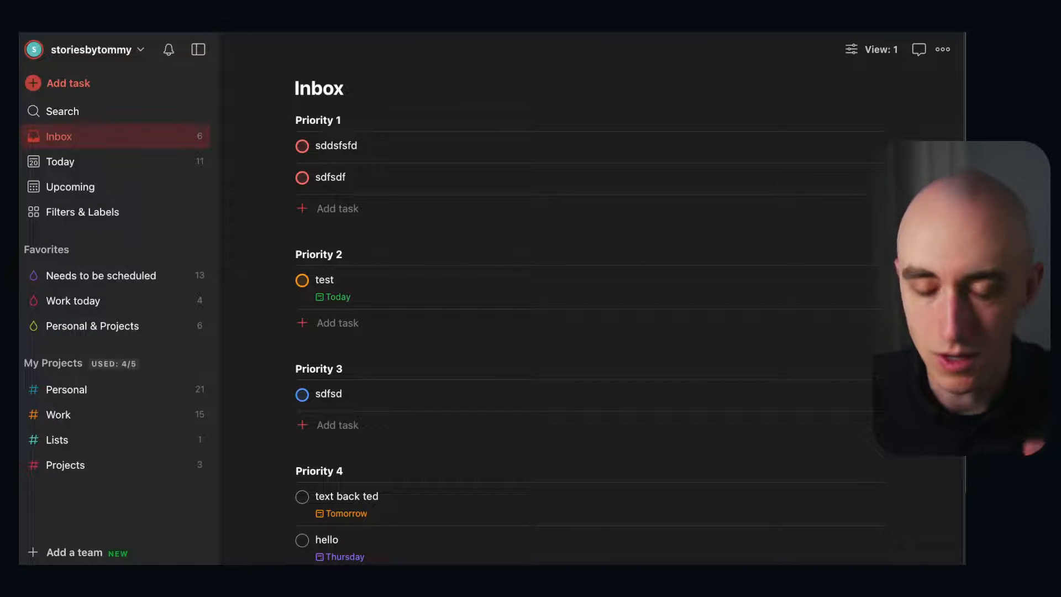